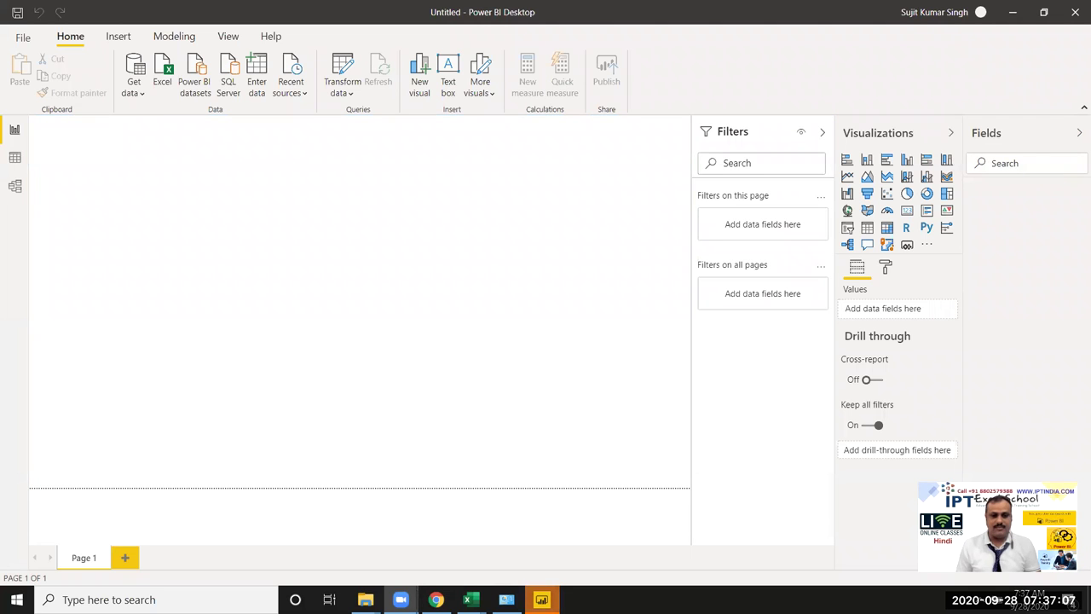
Switch from the empty Power BI report to the blank Excel workbook via the taskbar
click(467, 599)
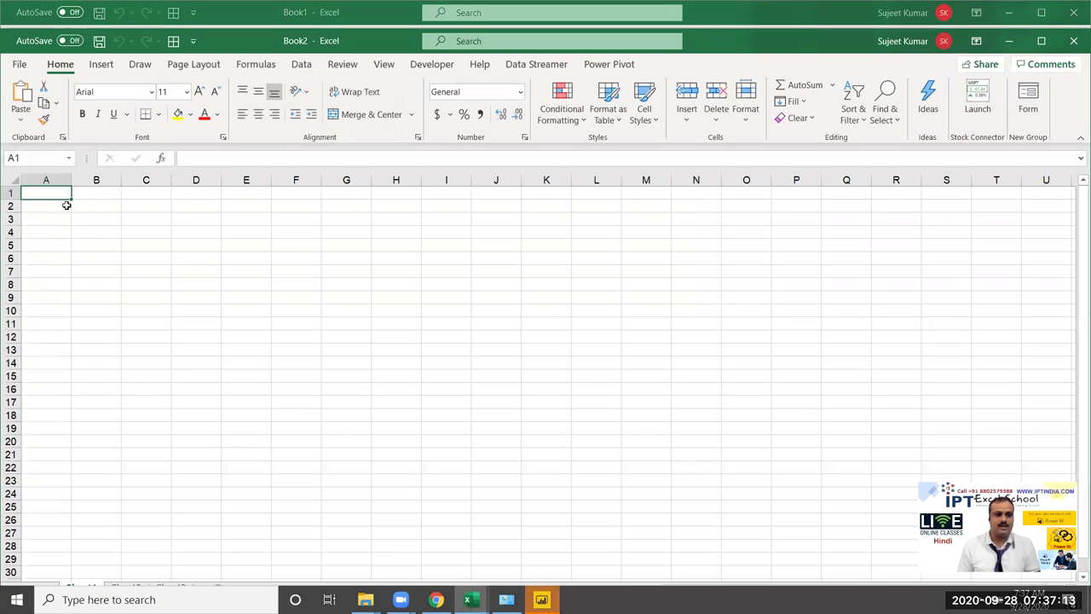
Maximize Book2 and enter the headers Month, Name, City, MRP and P-1 in A1:E1
click(1033, 42)
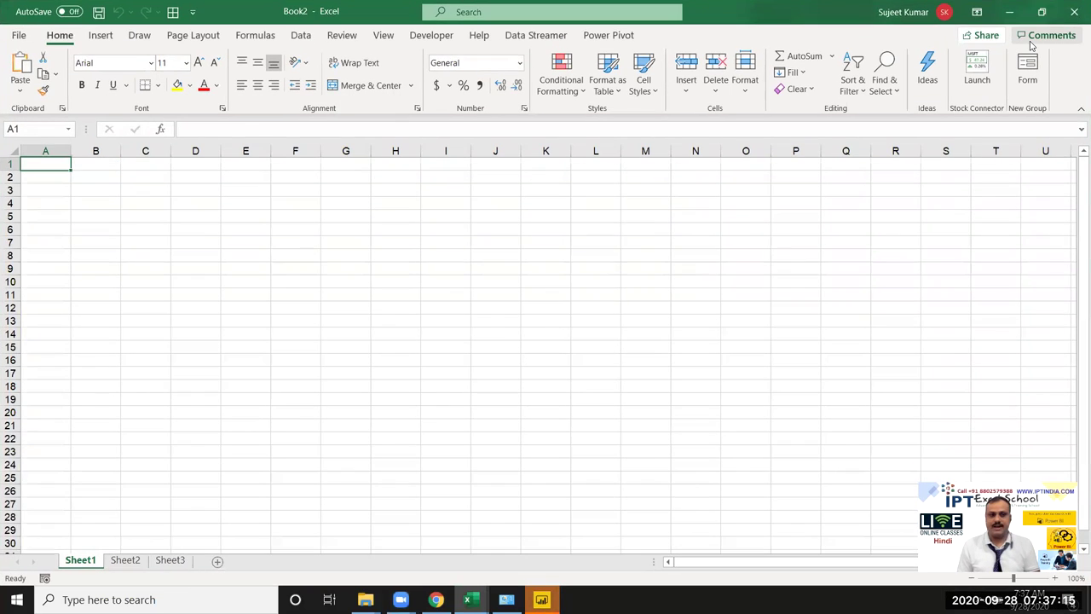
text(Month)
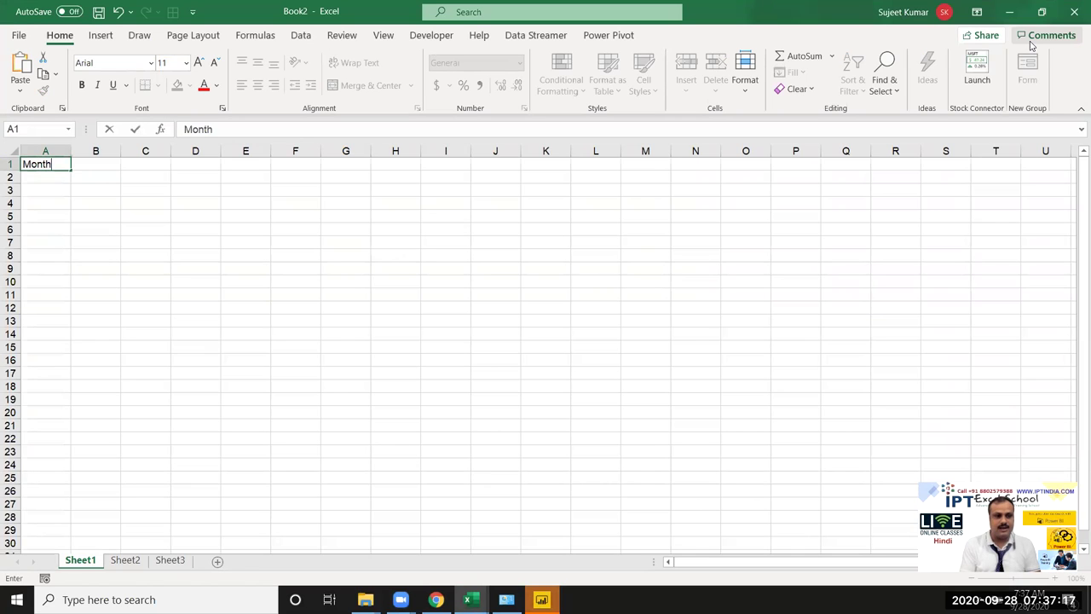
key(Tab)
text(N)
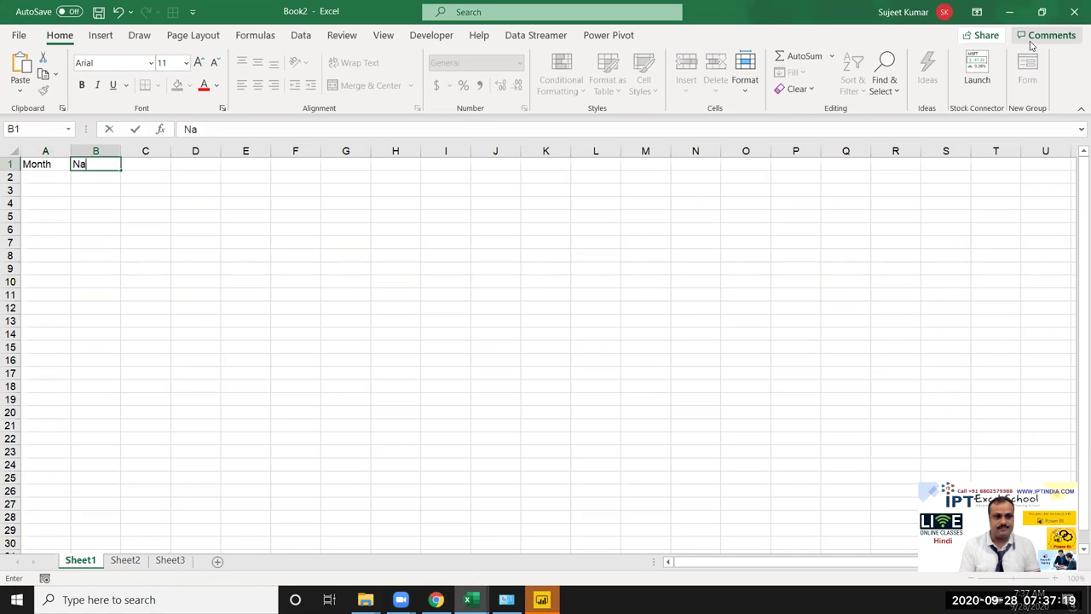
key(Tab)
text(C)
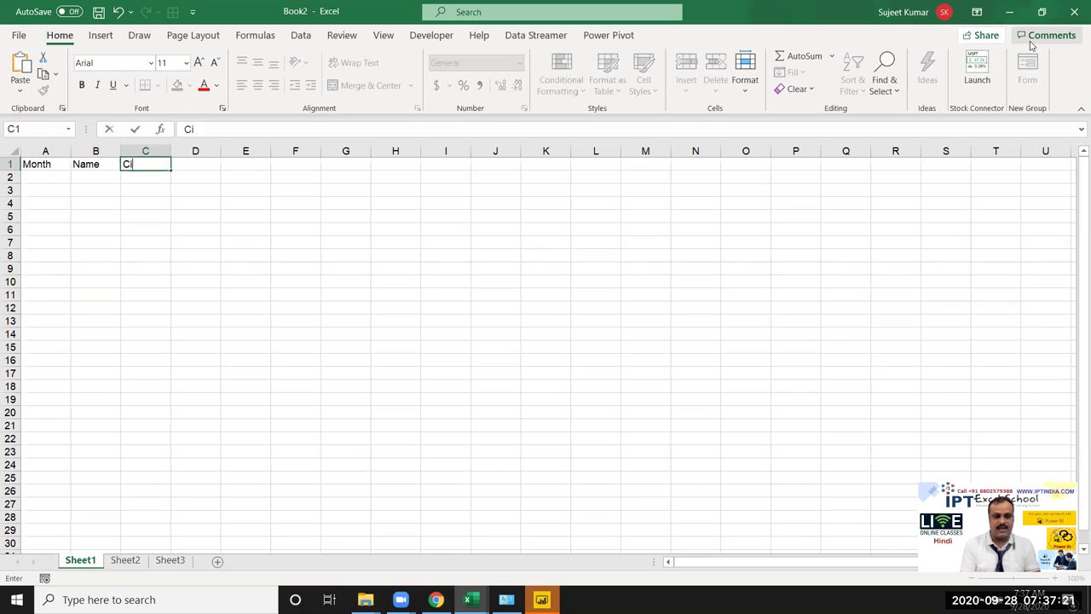
key(Tab)
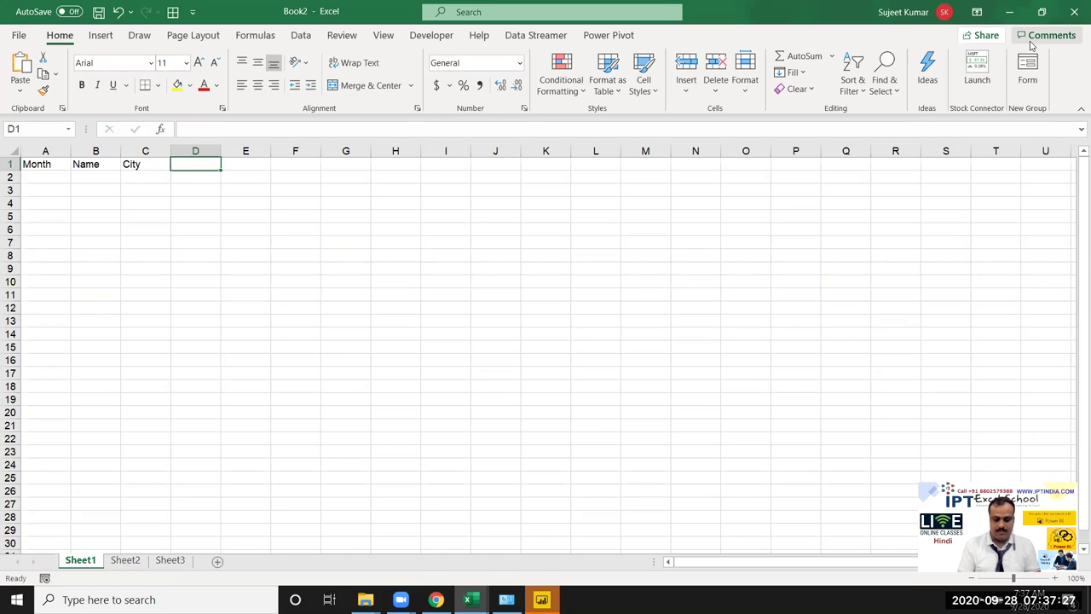
text(MRP)
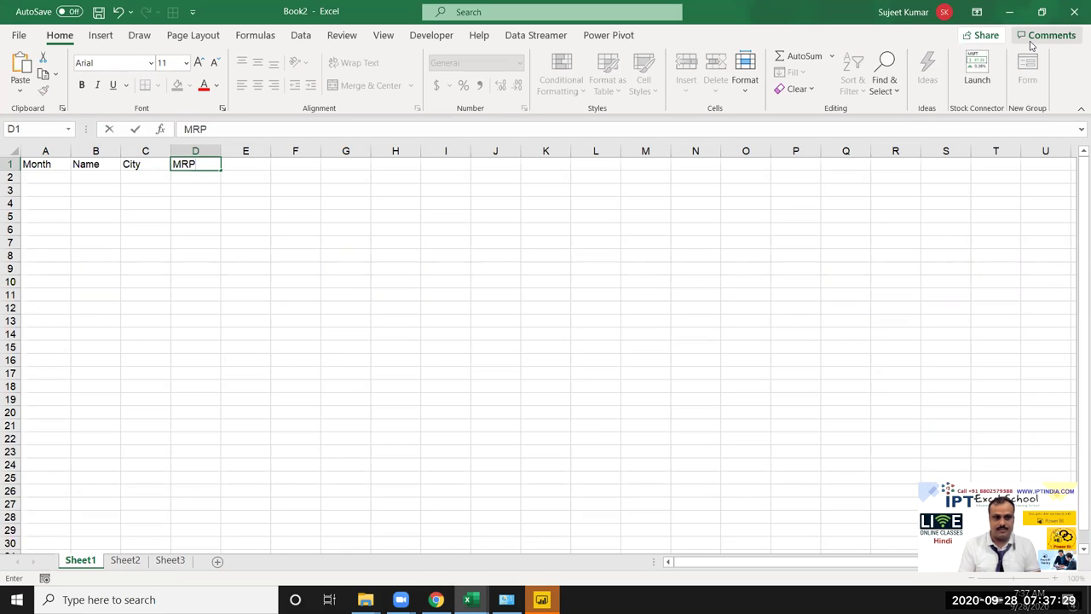
key(Tab)
text(P)
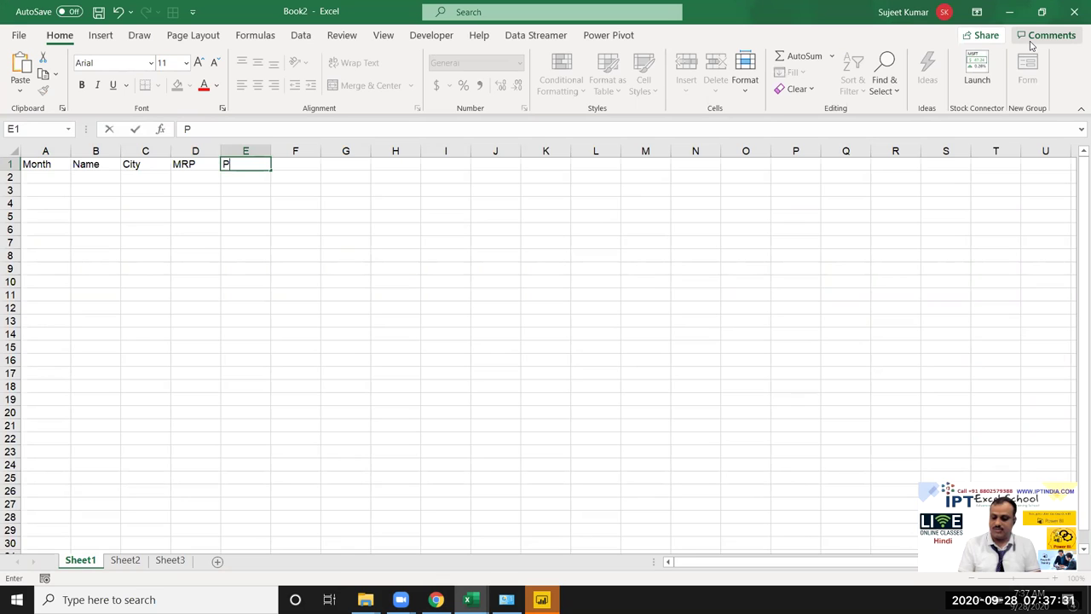
key(Return)
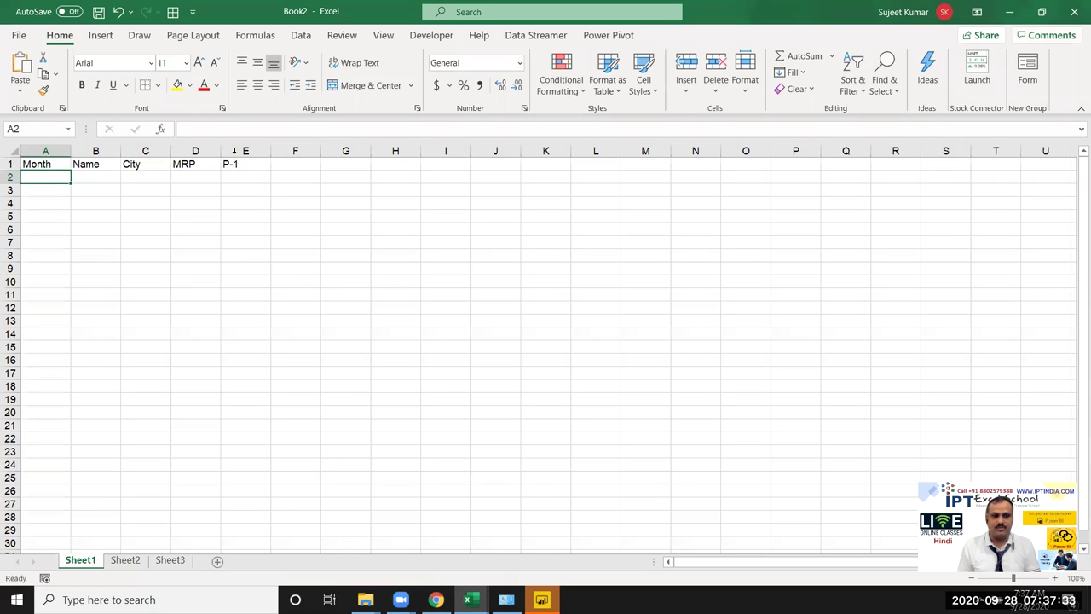
Extend the P-1 header across to column N to create P-2 through P-10
click(244, 167)
drag(271, 167, 721, 217)
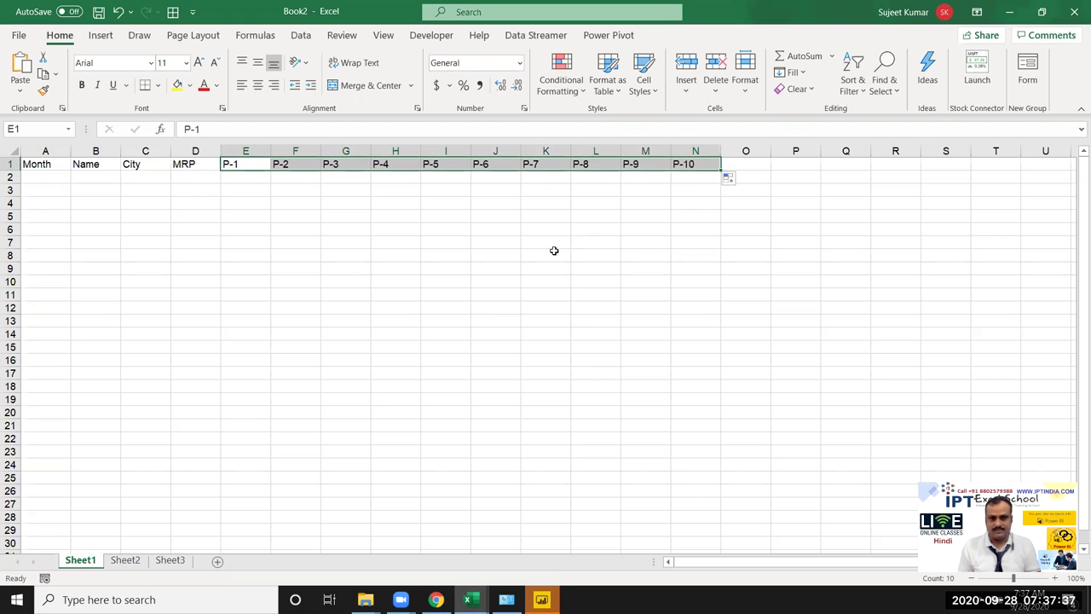
click(34, 173)
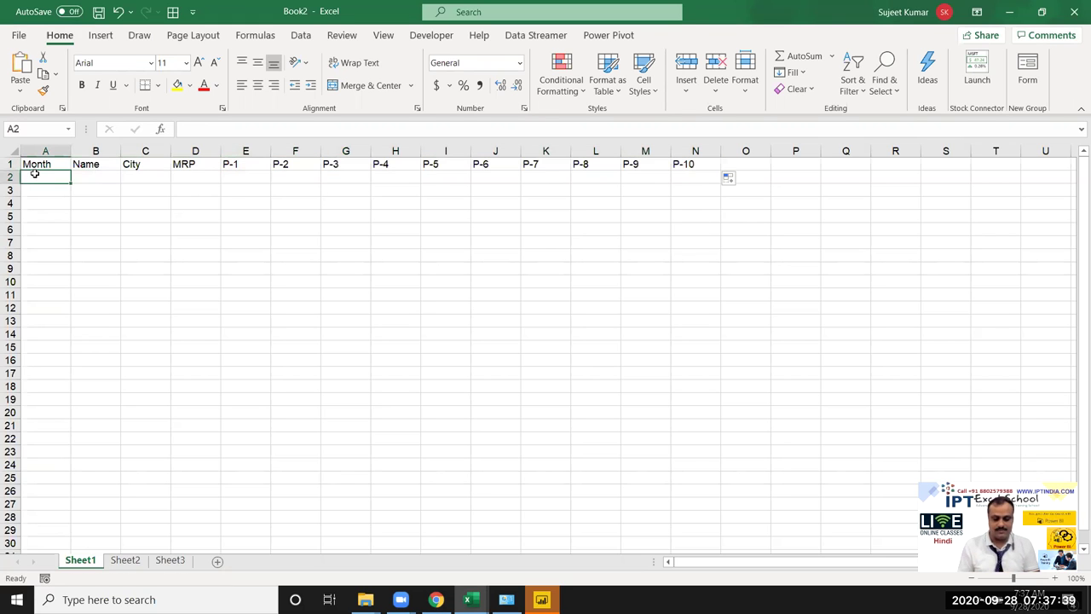
Enter JAN as the first month in cell A2
text(=i)
key(BackSpace)
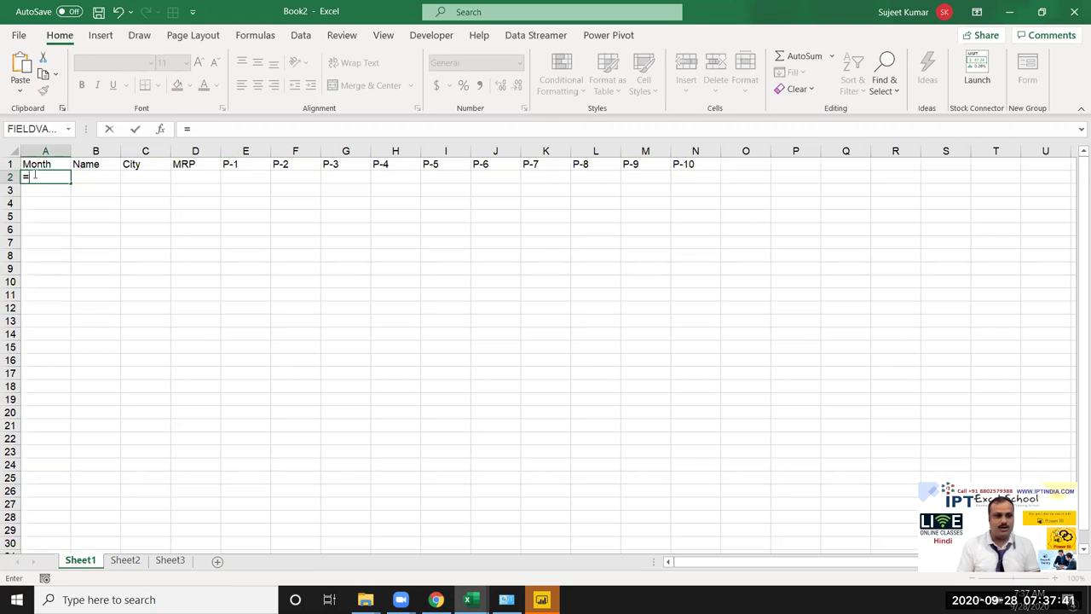
key(BackSpace)
text(a)
key(Return)
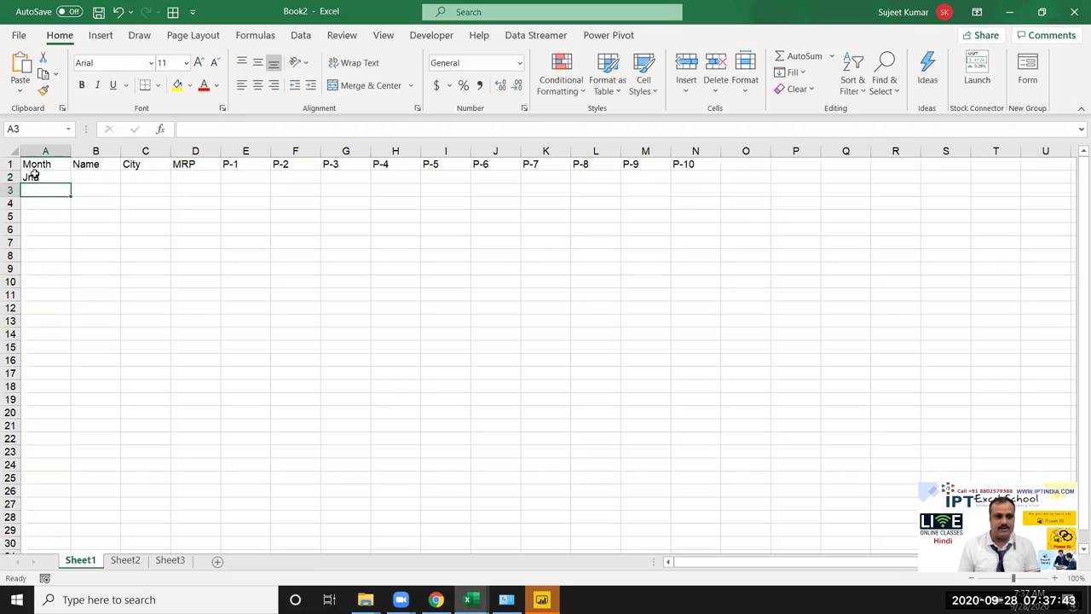
click(34, 174)
text(JAN)
key(Return)
Fill the month series down column A, then clear the extra months below row 101
click(27, 168)
click(43, 177)
mouse_move(71, 184)
mouse_down()
mouse_move(67, 556)
mouse_move(62, 44)
mouse_move(109, 145)
mouse_up()
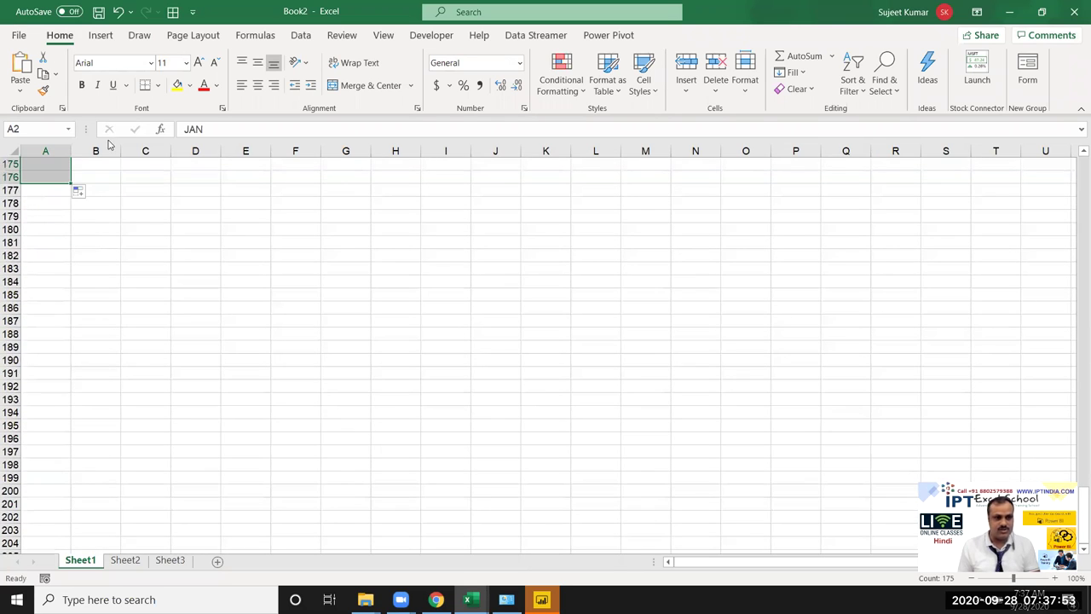
key(ctrl+Home)
key(Down)
key(ctrl+Down)
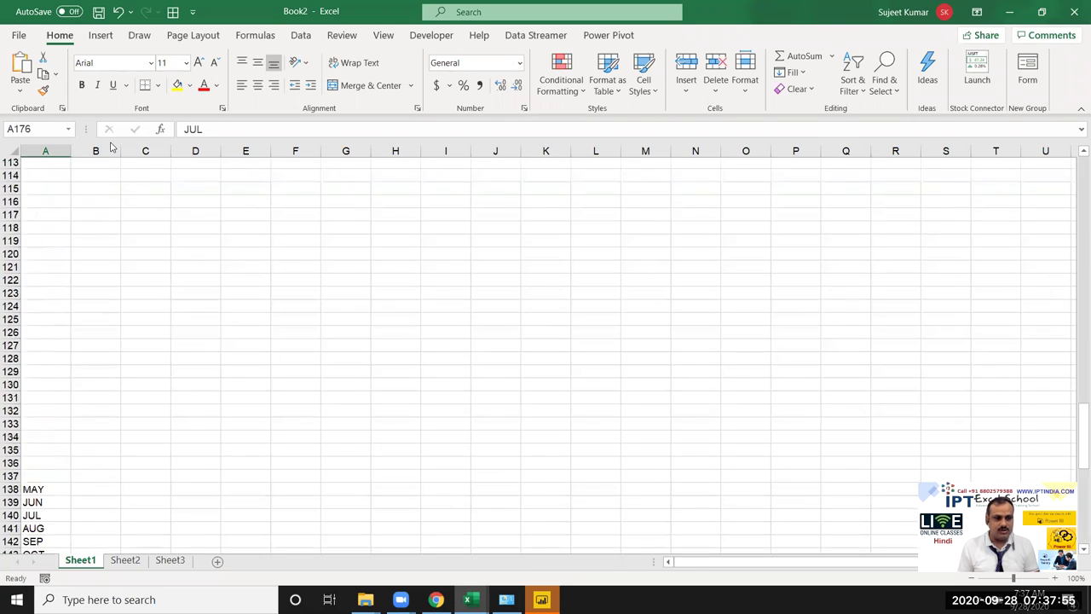
key(Up)
key(Up)
key(Up)
key(Up)
key(Up)
key(Up)
key(Up)
key(Up)
key(Up)
key(Up)
key(Up)
key(Up)
key(Up)
key(Up)
key(Up)
key(Up)
key(Up)
key(Up)
key(Up)
key(Up)
key(Down)
key(Down)
key(Down)
key(Down)
key(Down)
key(Down)
key(Down)
key(Down)
key(ctrl+shift+Down)
key(Delete)
key(ctrl+BackSpace)
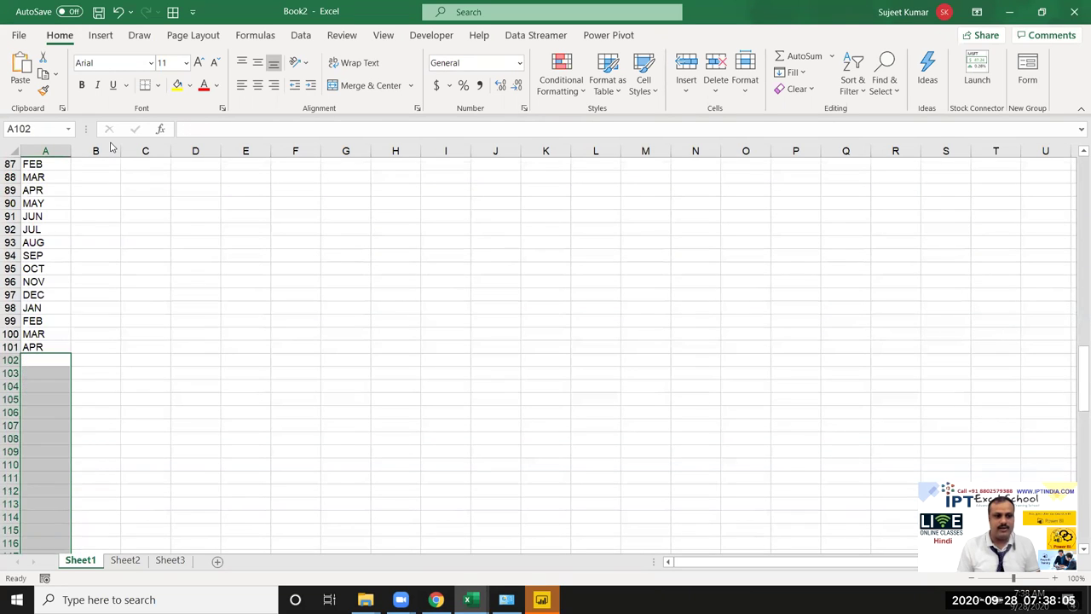
key(Up)
Fill every cell in A2:A101 with JAN using Ctrl+D
drag(111, 147, 111, 147)
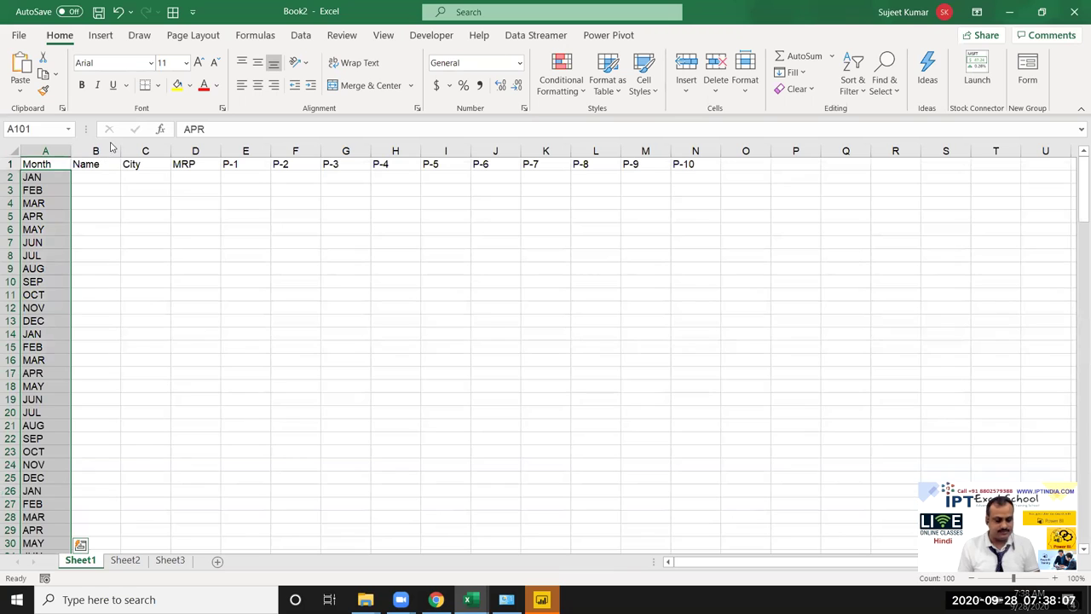
key(ctrl+d)
key(ctrl+Up)
key(Right)
key(Down)
Enter a first name and Pune as the first city, and auto-fill both columns down
text(P)
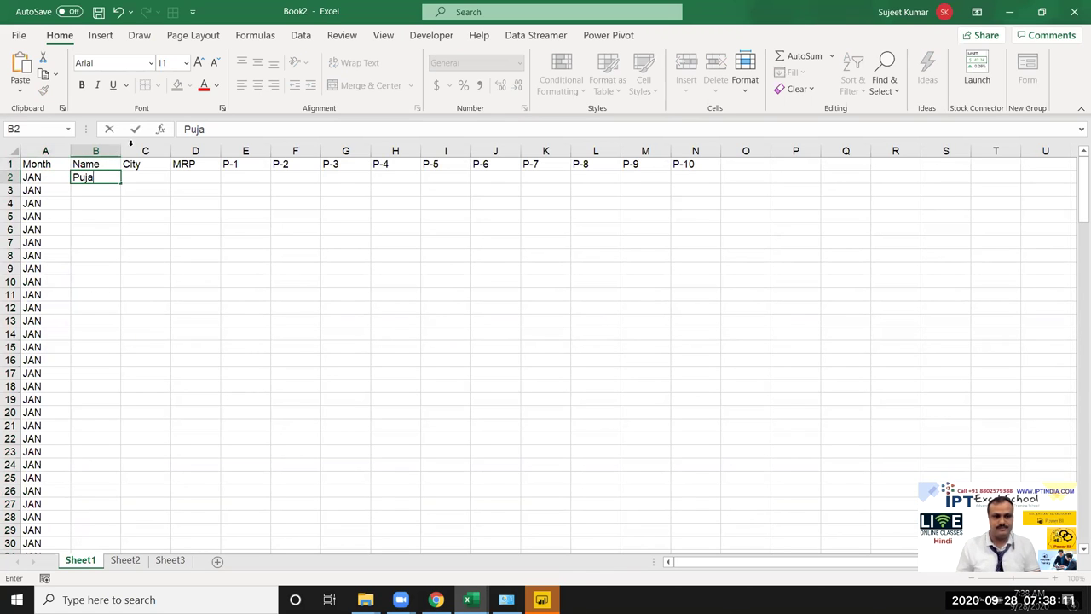
key(Return)
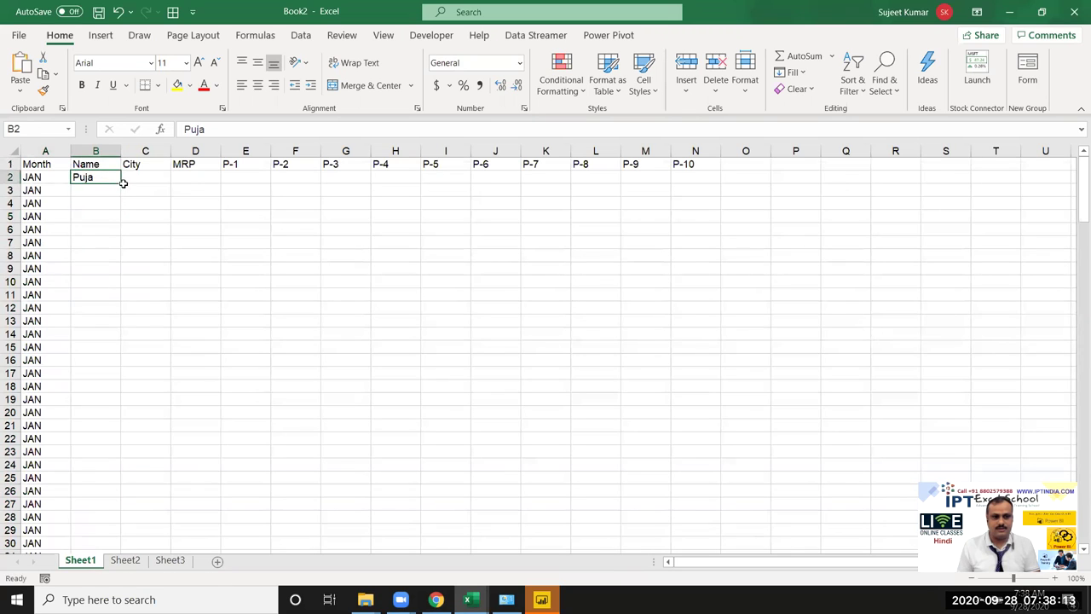
double_click(124, 182)
click(135, 178)
text(Pune)
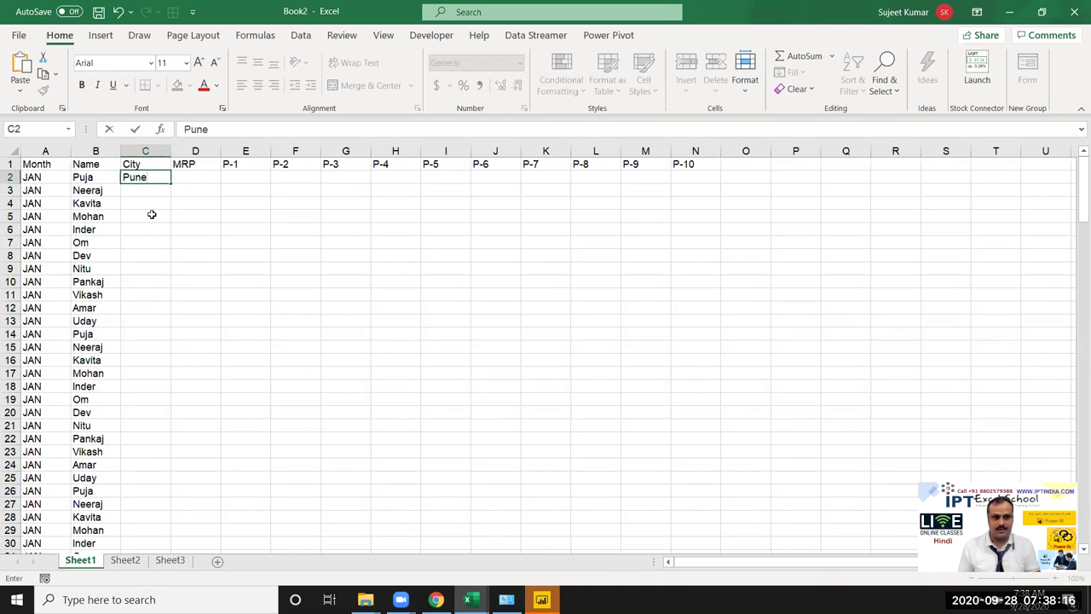
click(152, 214)
click(150, 179)
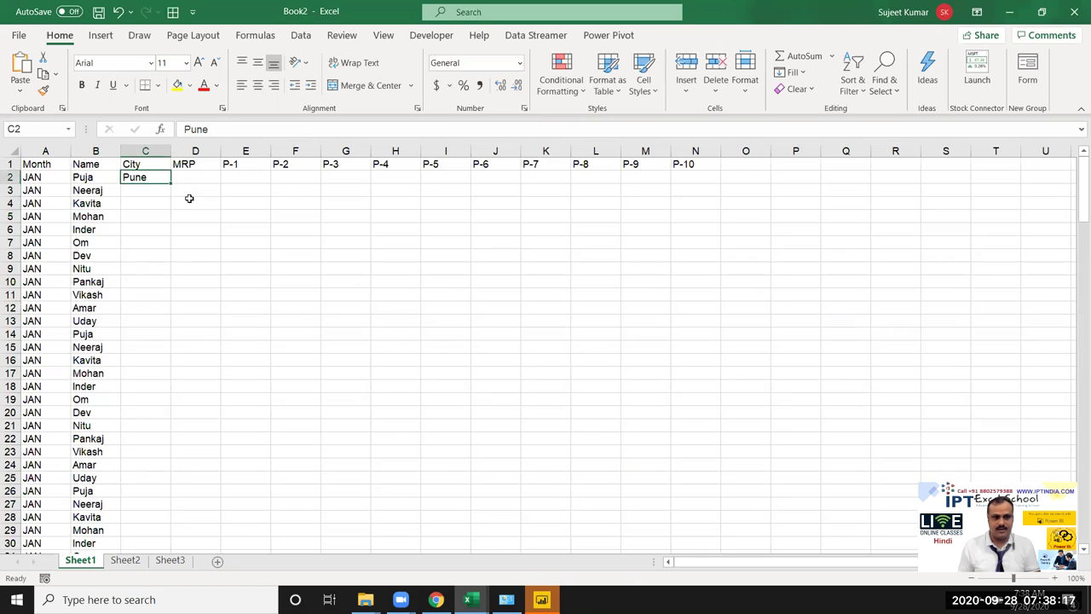
double_click(173, 180)
Fill MRP through P-10 for all data rows with a RANDBETWEEN formula between 10 and 90
click(202, 178)
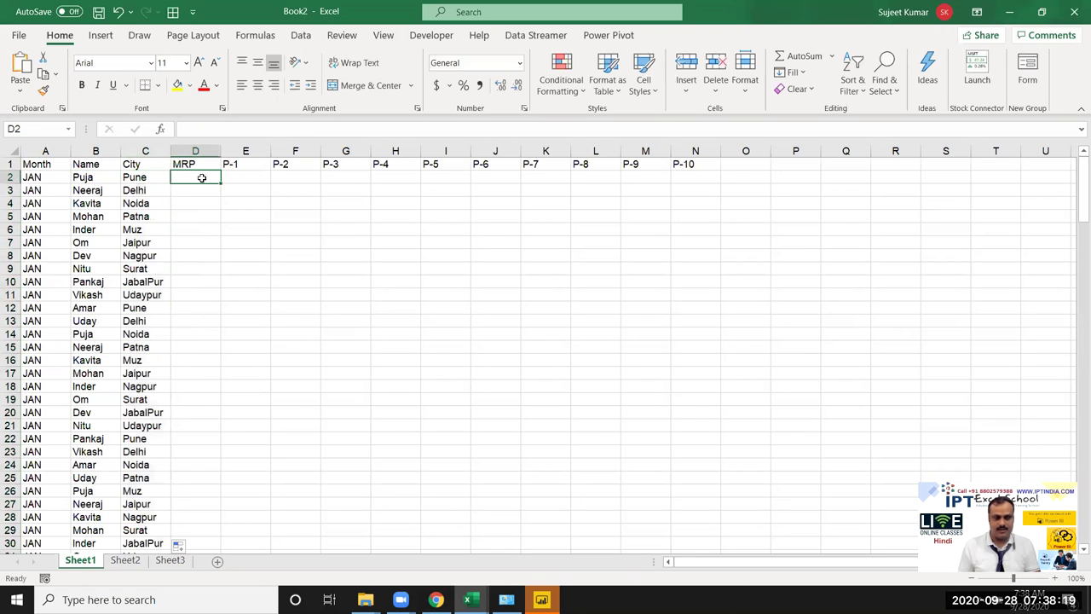
text(=ra)
key(Down)
key(Down)
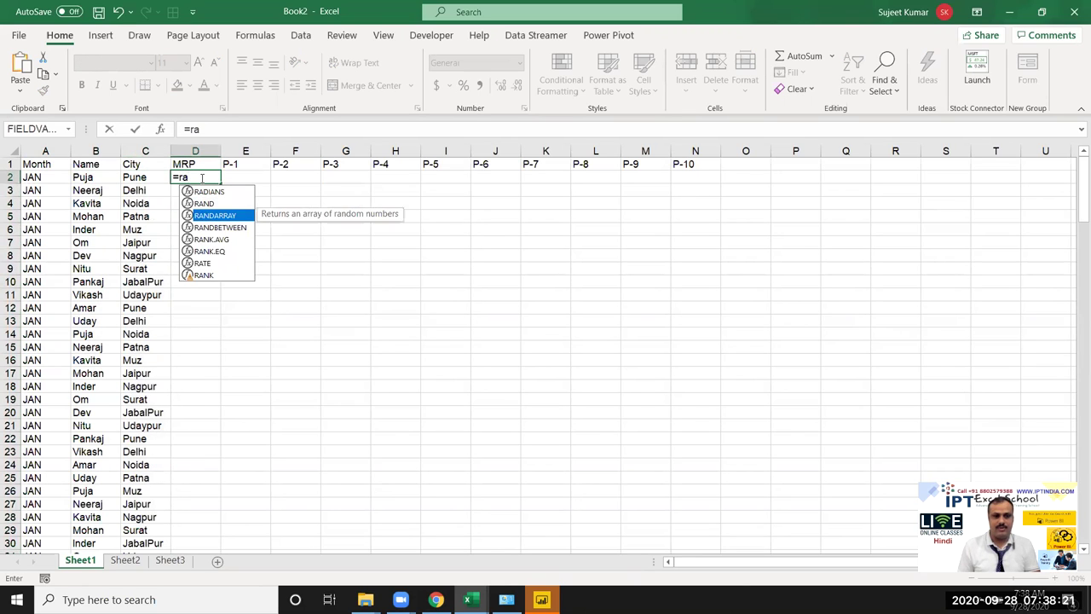
key(Down)
key(Tab)
text(1)
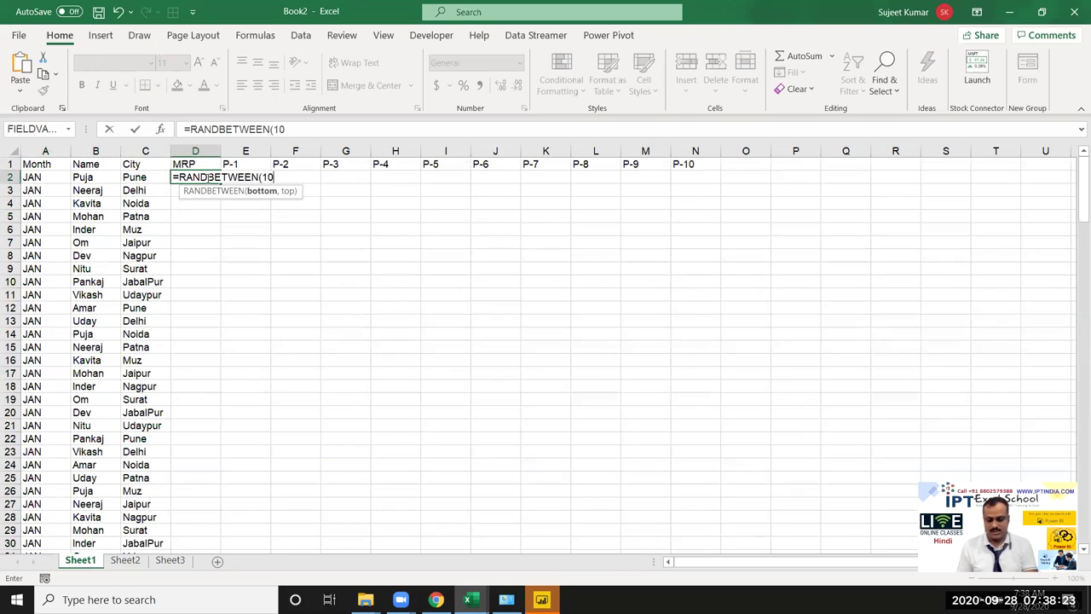
key(Return)
key(Up)
key(Up)
key(ctrl+Right)
key(Down)
key(ctrl+shift+Left)
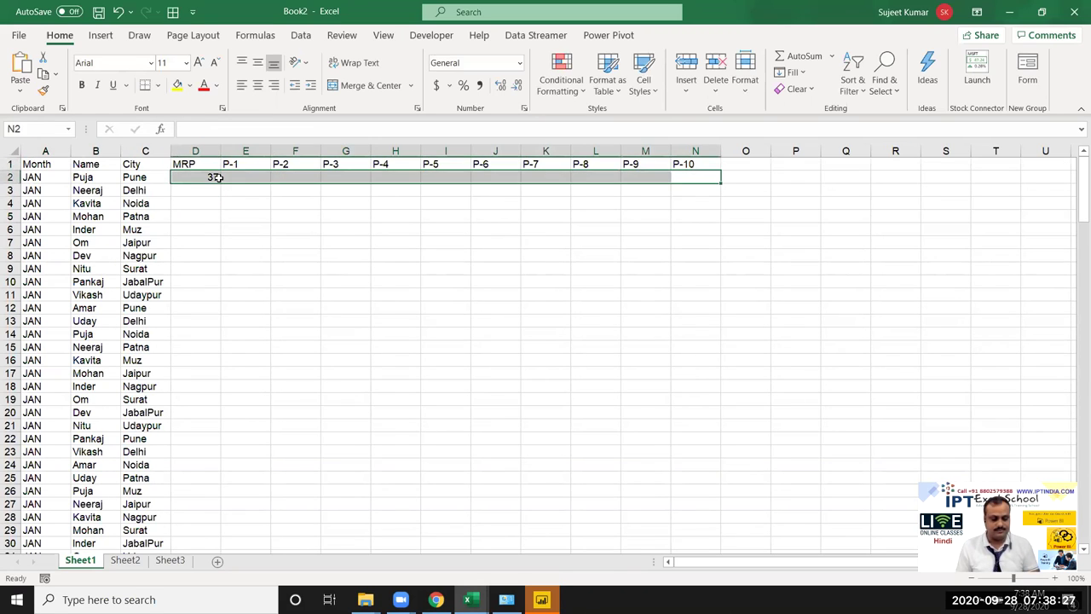
key(ctrl+r)
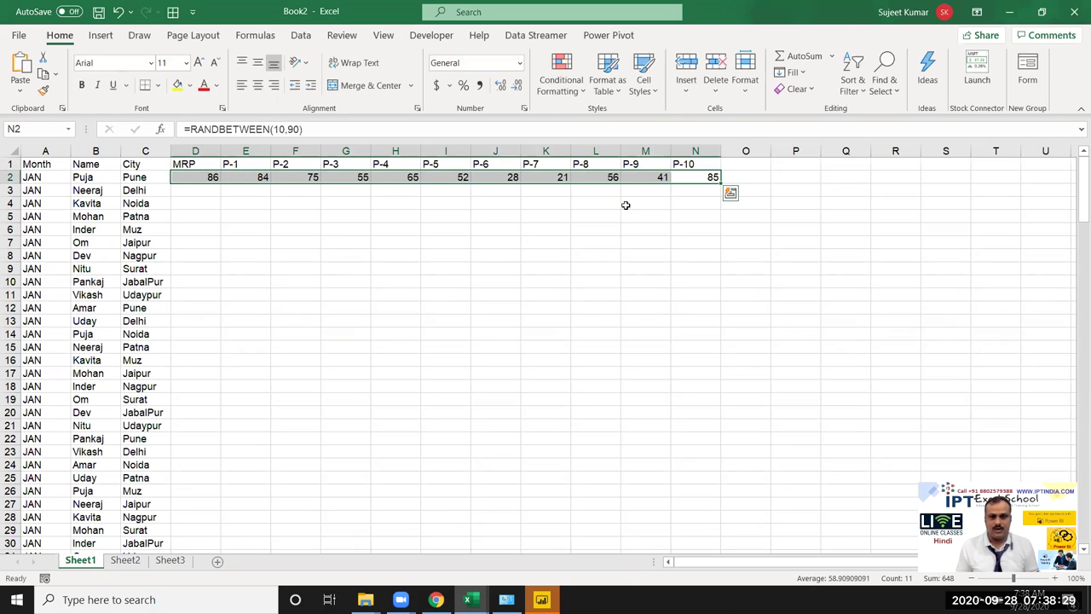
double_click(721, 179)
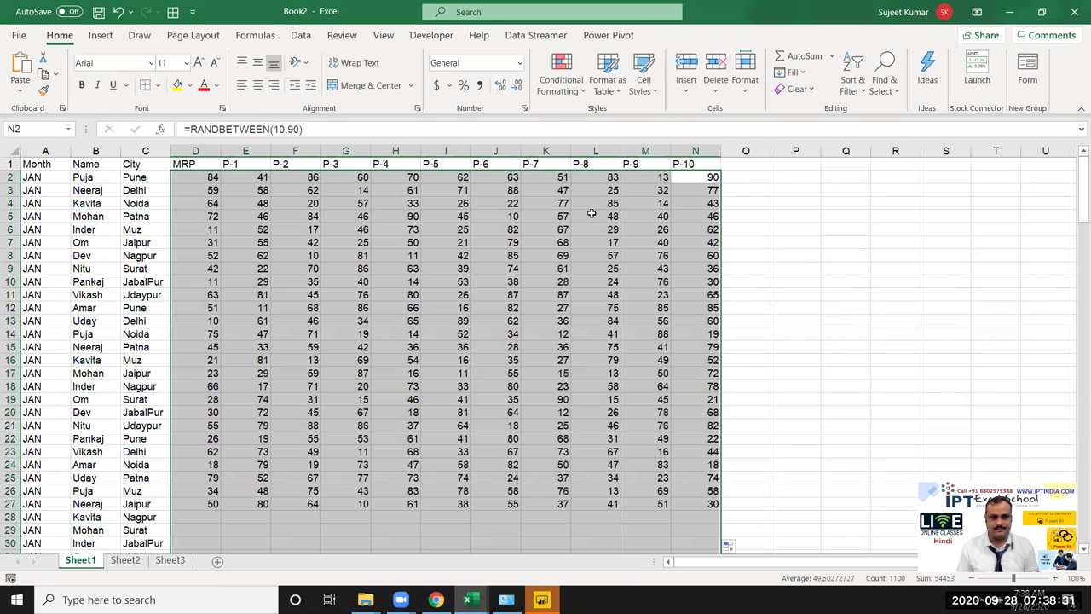
Copy the random-number block and paste it back as plain values
key(ctrl+c)
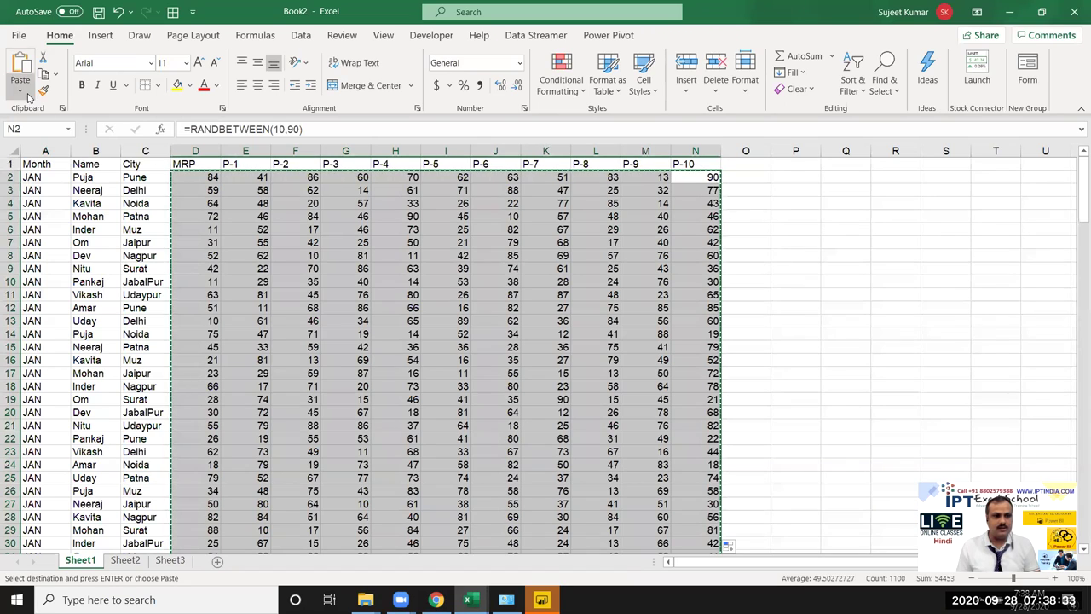
click(20, 85)
click(17, 200)
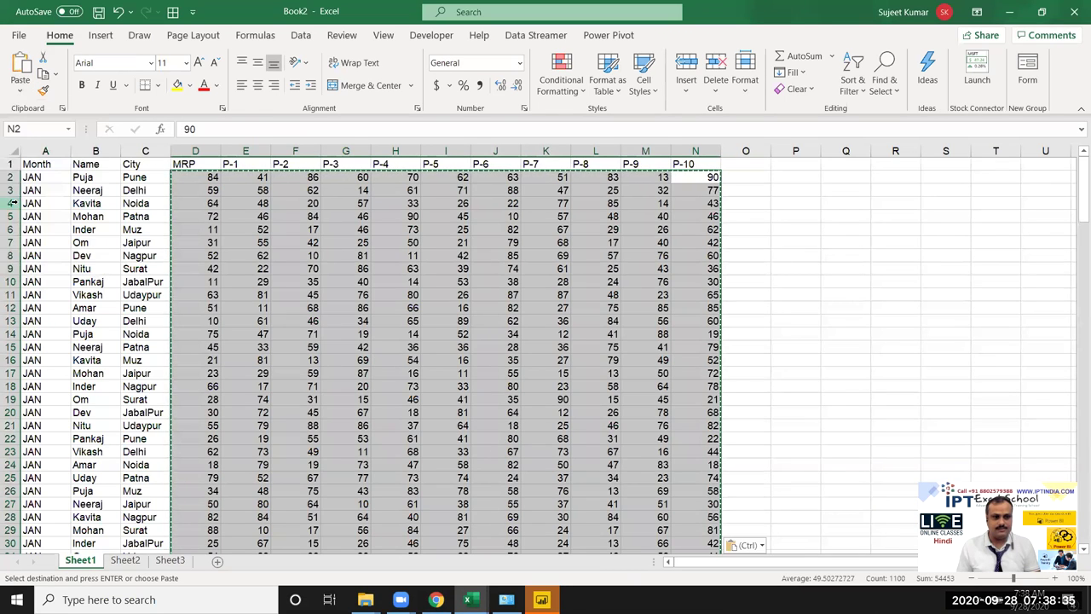
click(310, 266)
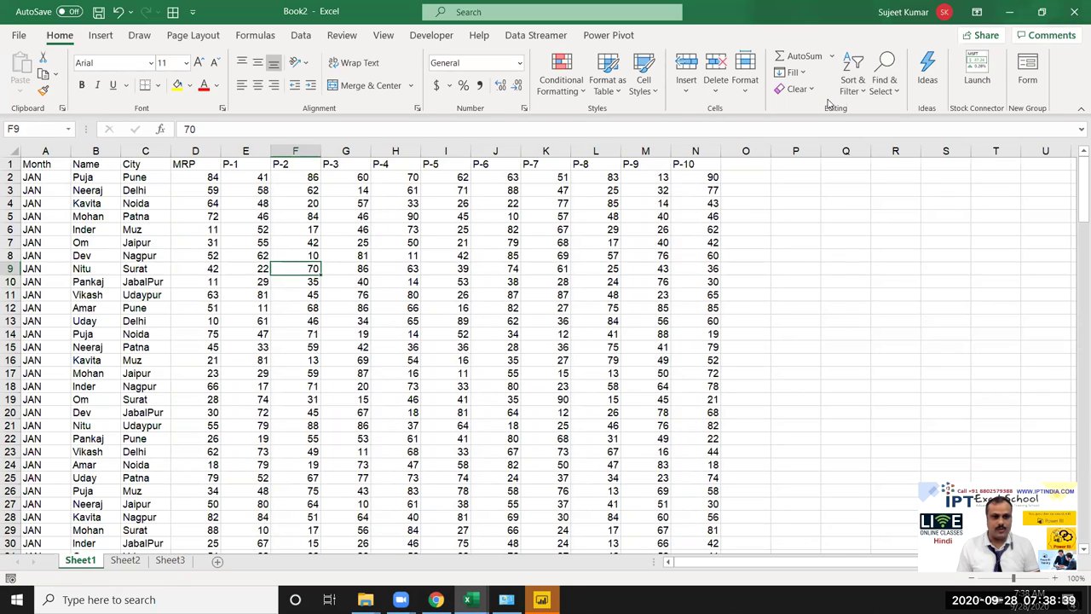
Save the workbook as 2020.xlsx in the G: 2020 folder and close it
key(ctrl+s)
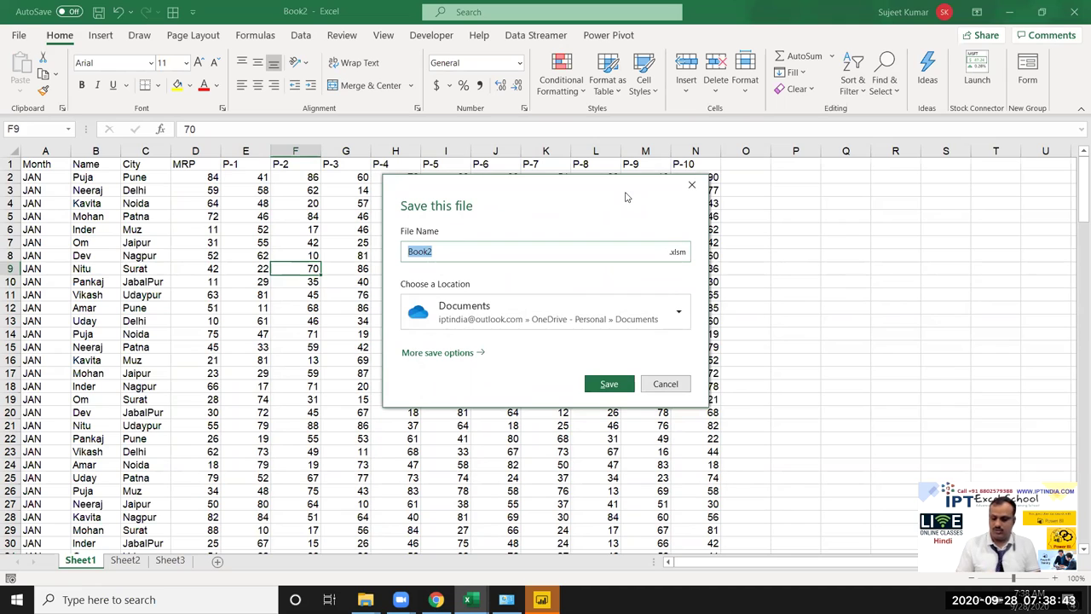
click(678, 254)
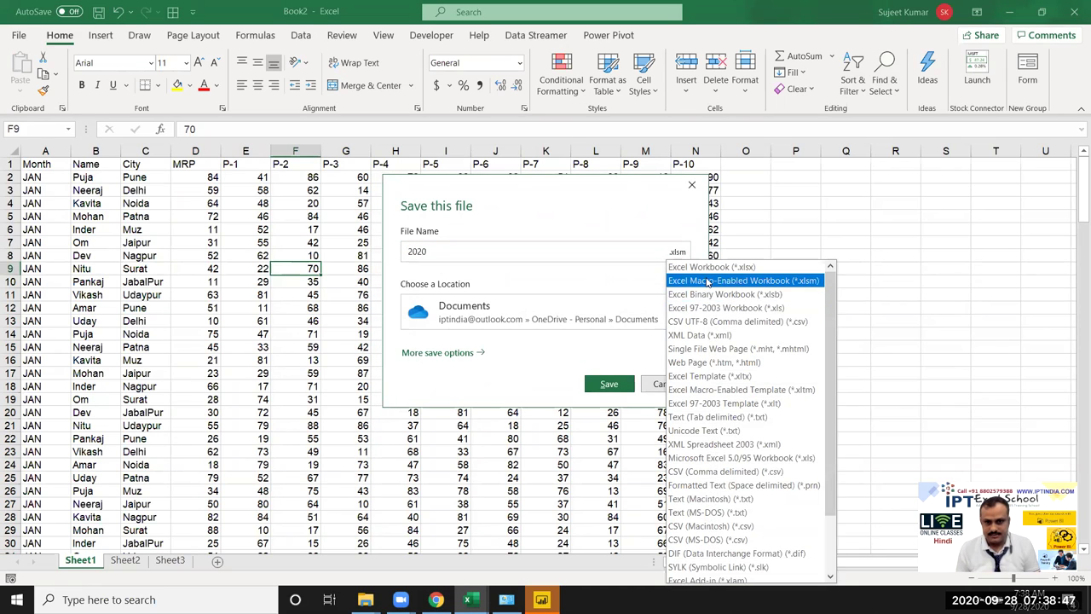
click(712, 267)
click(562, 312)
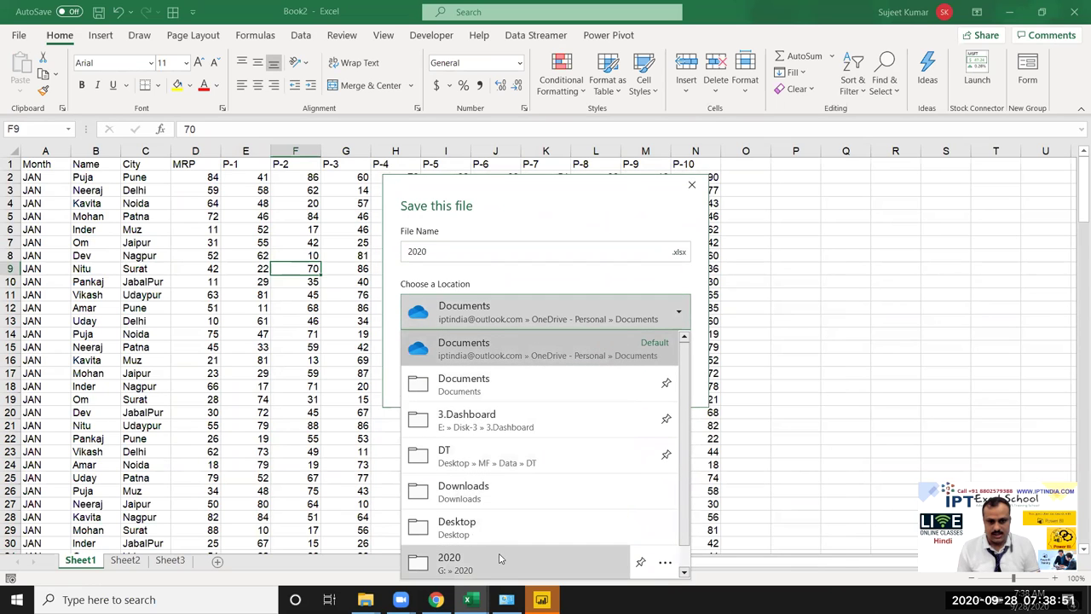
click(468, 567)
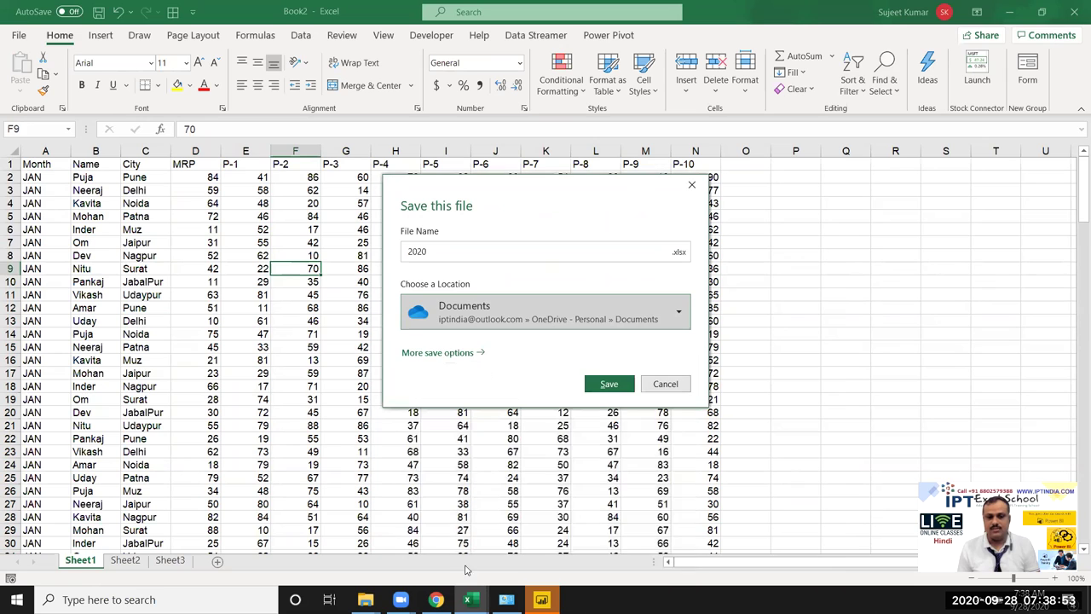
click(612, 384)
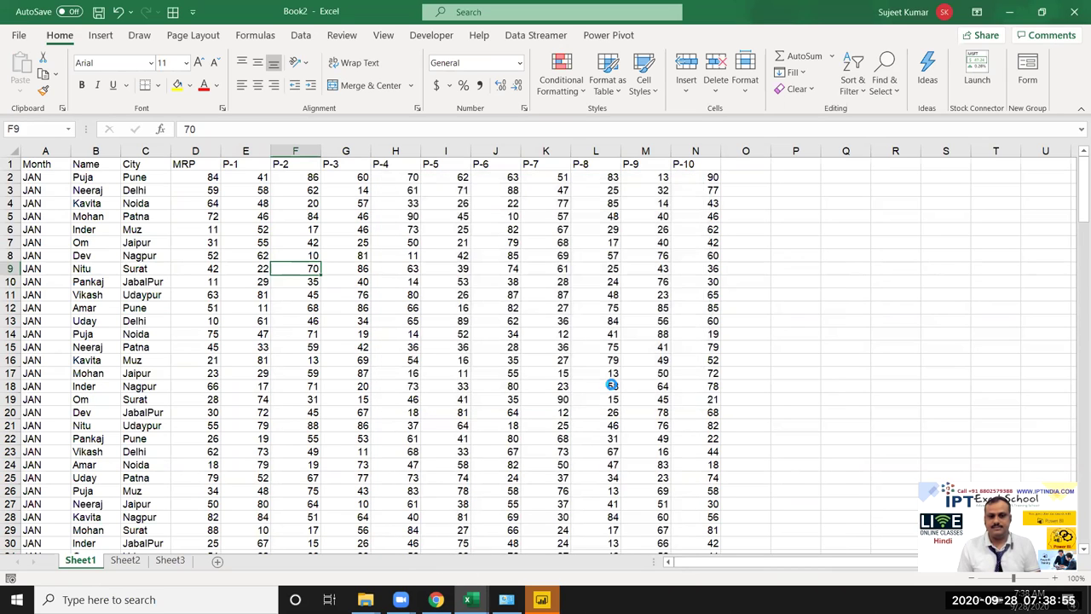
click(1075, 17)
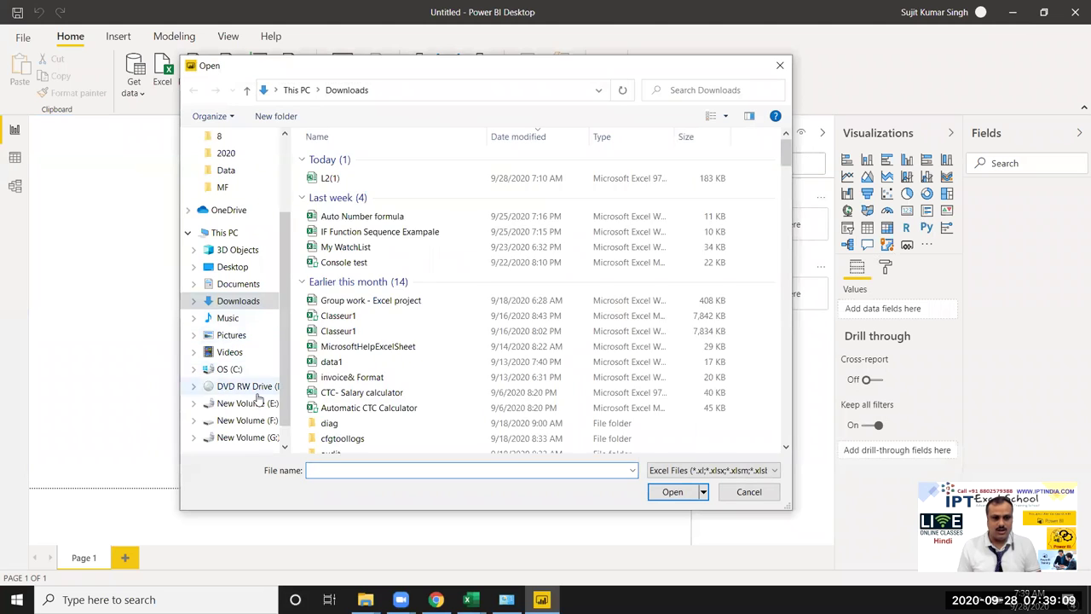
Open 2020.xlsx from the 2020 folder on New Volume (G:) as the Excel data source
click(248, 437)
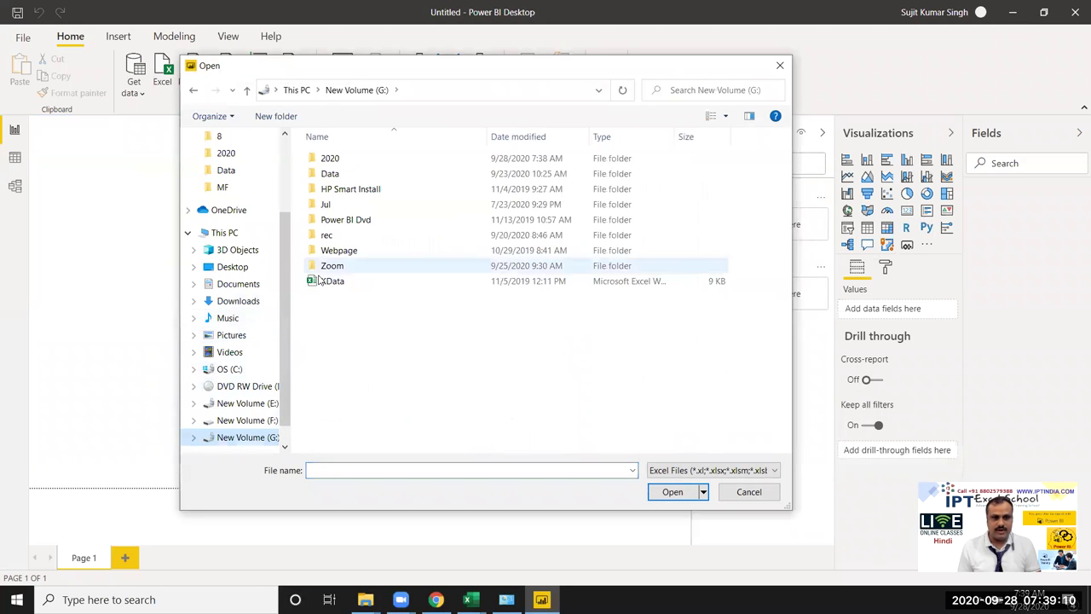
double_click(332, 160)
click(366, 220)
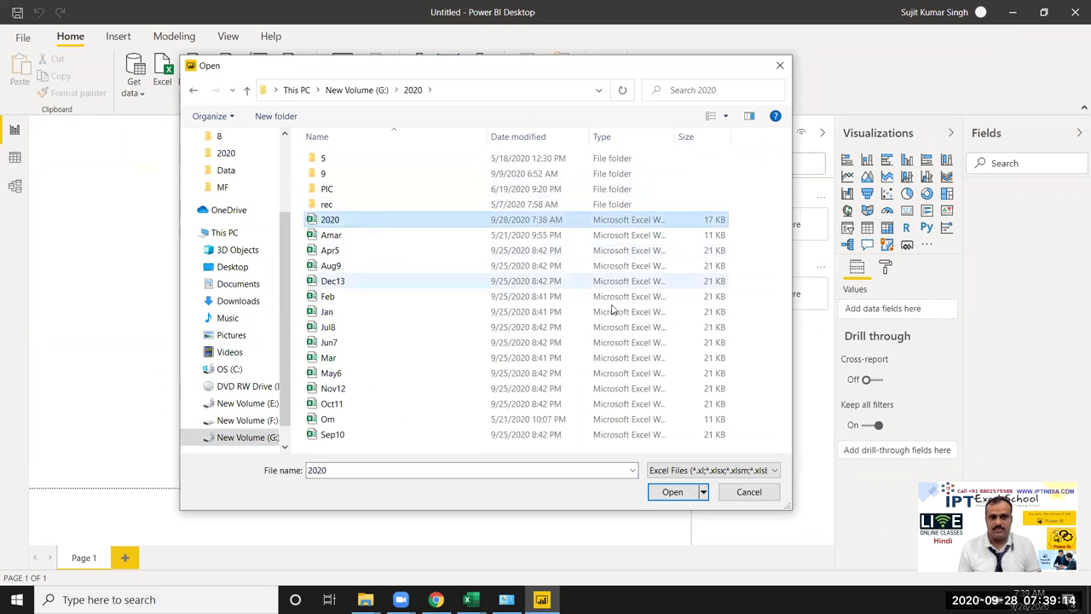
click(682, 495)
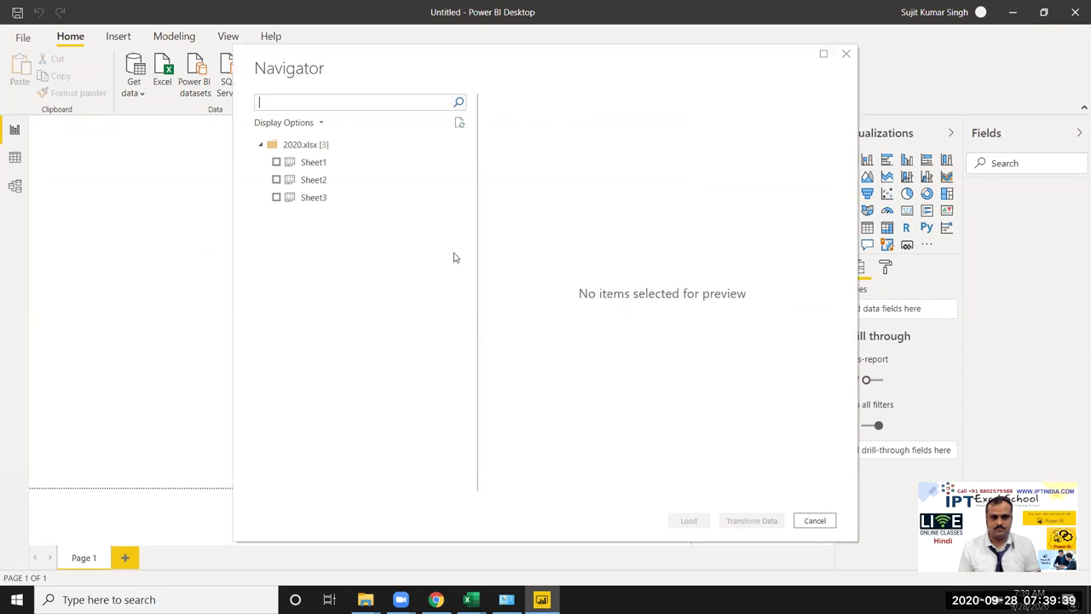
Tick Sheet1 in the Navigator and load it
click(276, 162)
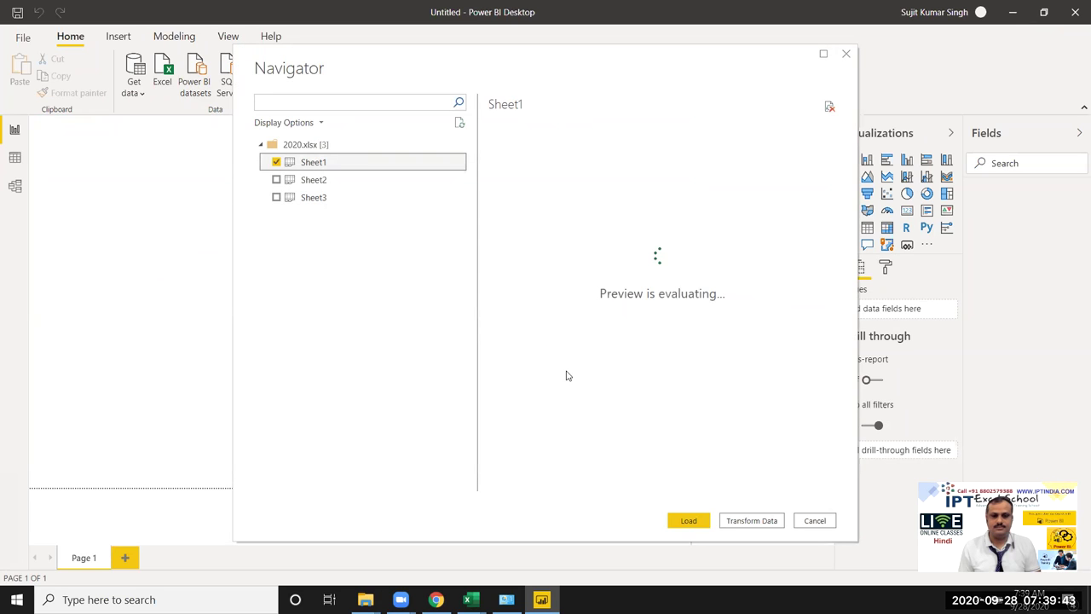
click(689, 524)
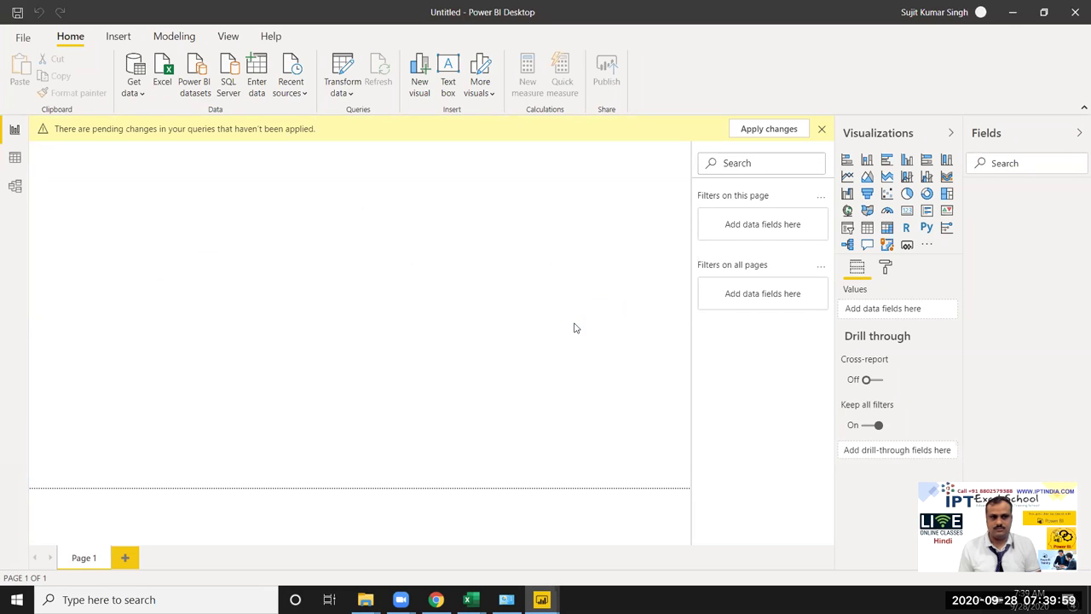
Apply the pending query changes so Sheet1's fields appear in the Fields pane
click(757, 133)
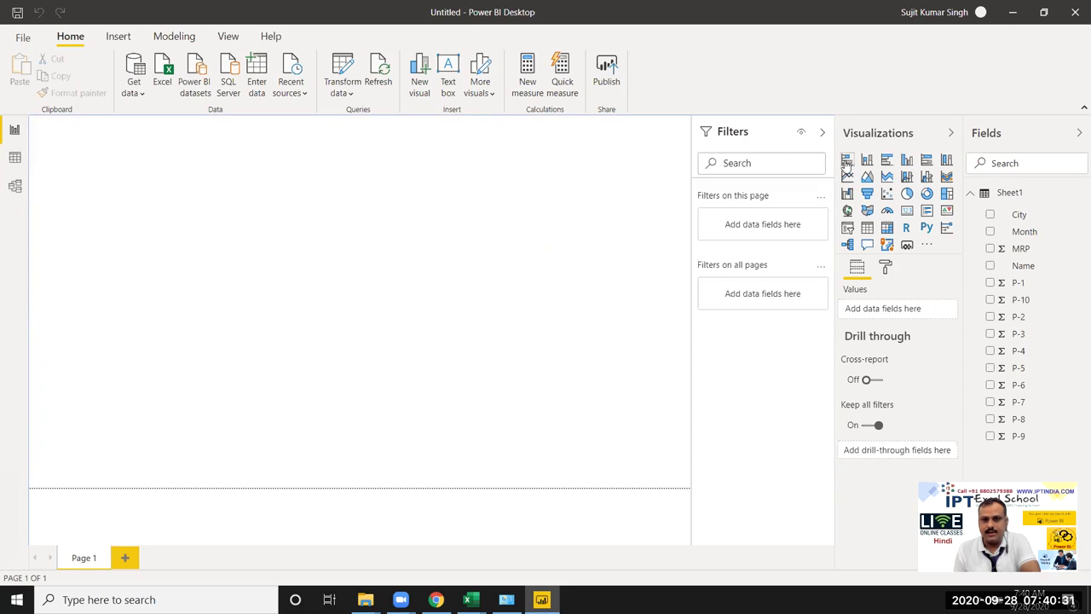
Build a clustered column chart of Average of MRP by Month and enlarge it across the page
click(909, 163)
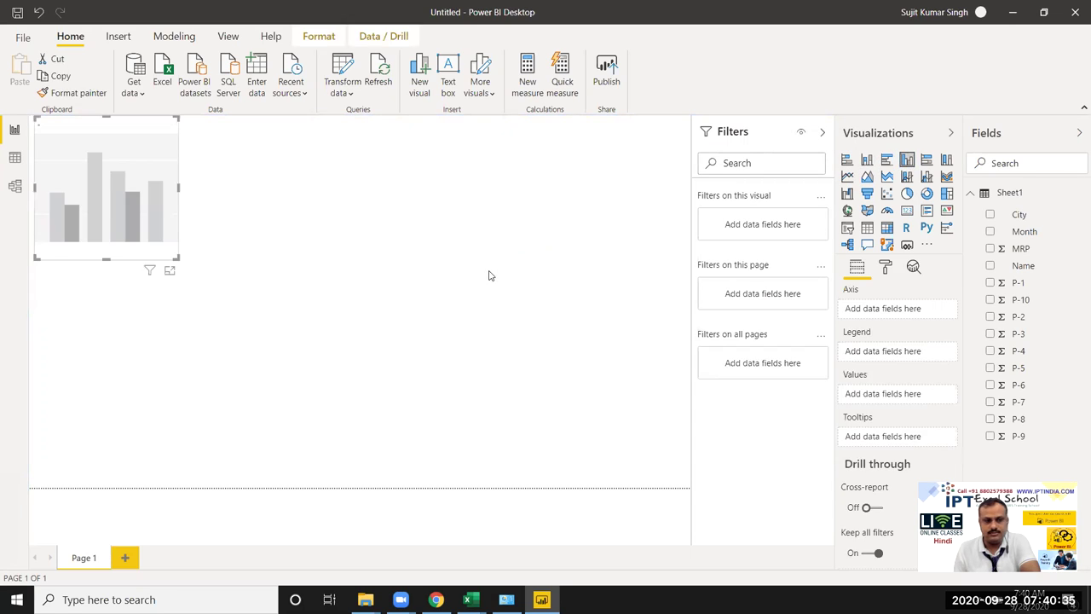
drag(1023, 236, 130, 203)
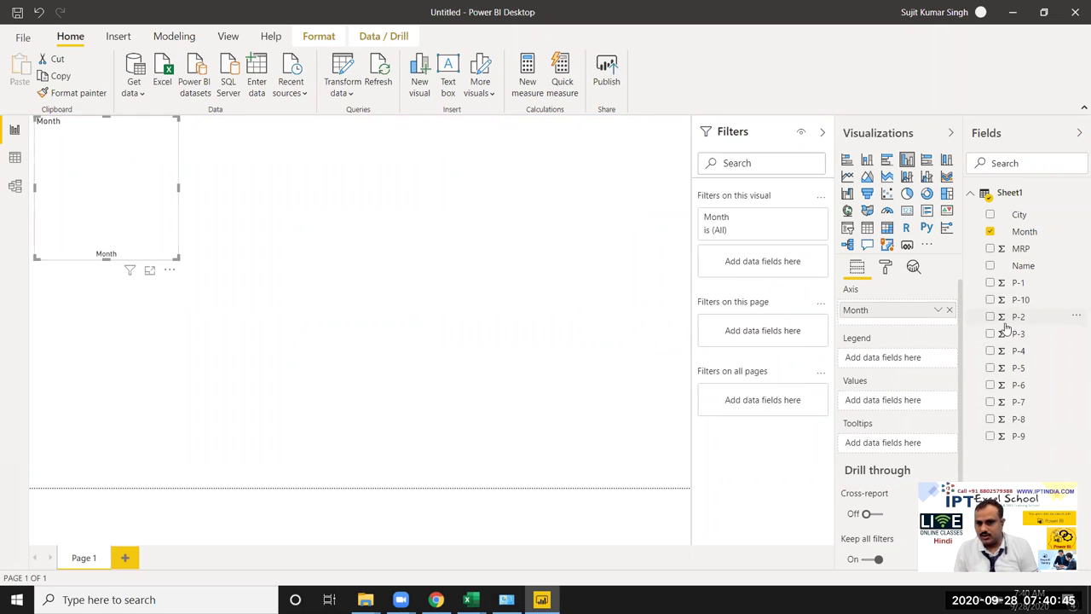
mouse_move(1021, 248)
mouse_down()
mouse_move(266, 257)
mouse_move(108, 203)
mouse_up()
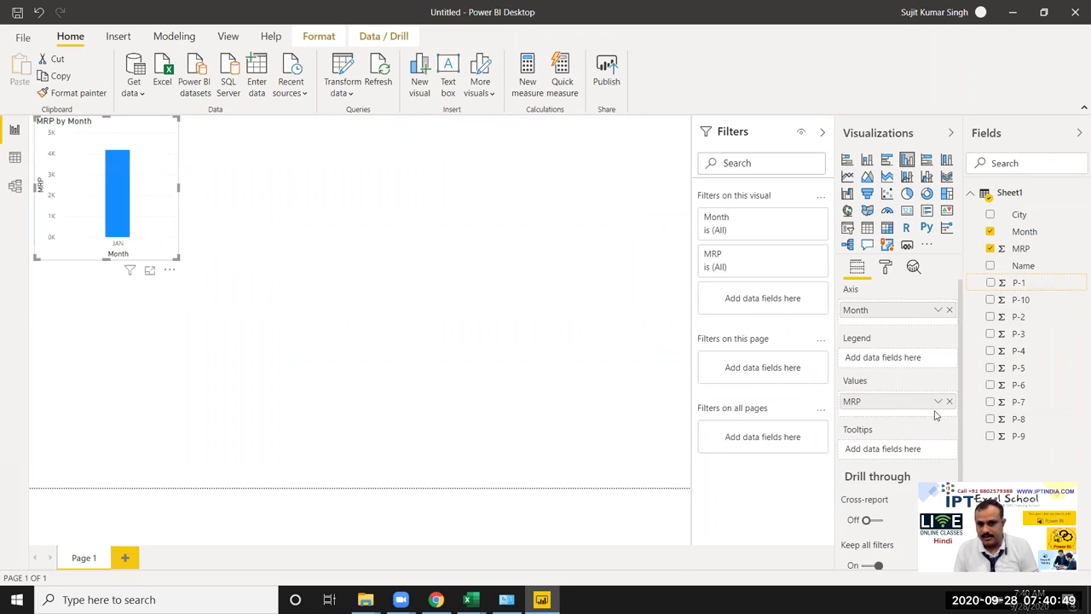
click(938, 404)
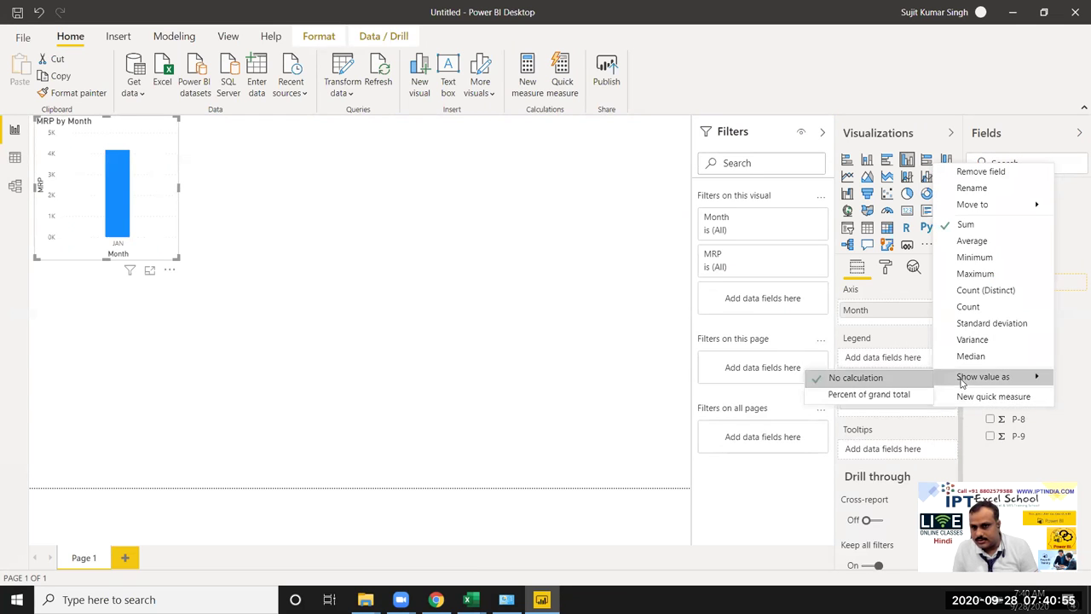
click(970, 240)
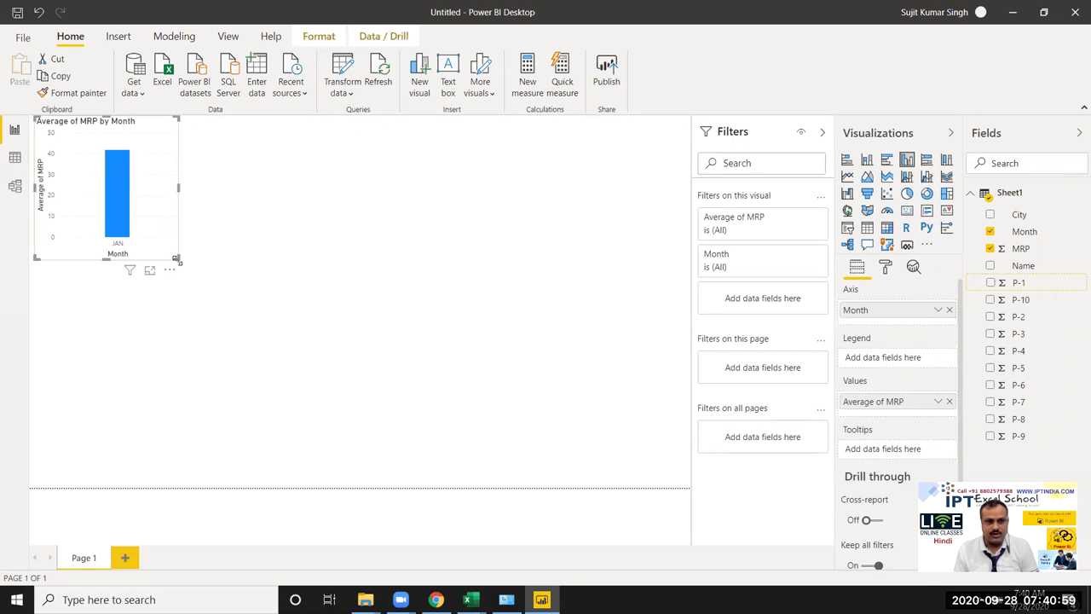
drag(176, 258, 551, 385)
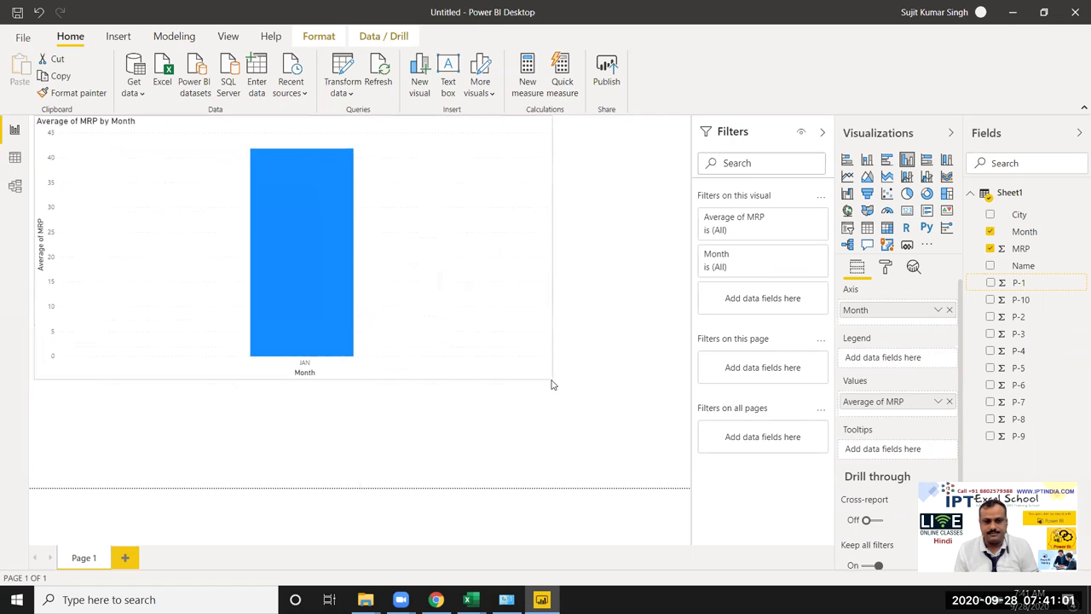
click(453, 561)
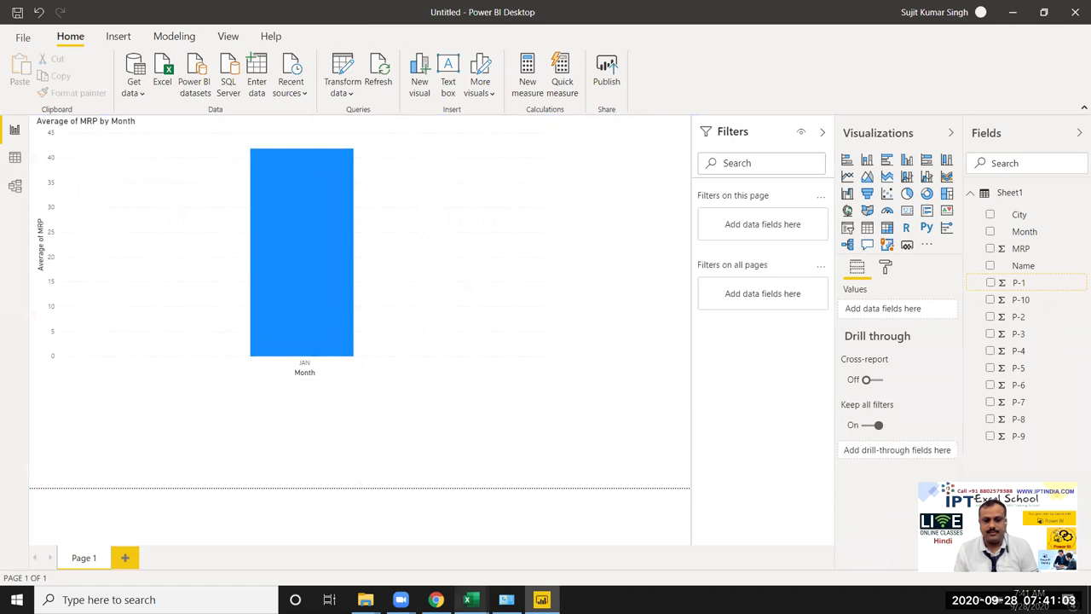
Switch back to Excel and reopen the recent 2020 workbook
click(467, 600)
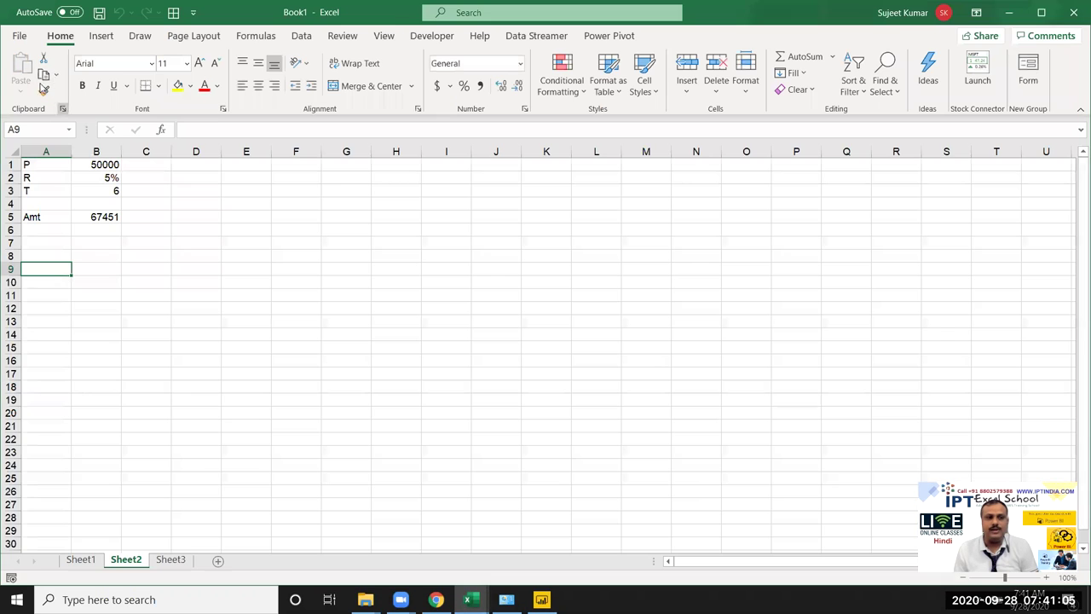
click(19, 36)
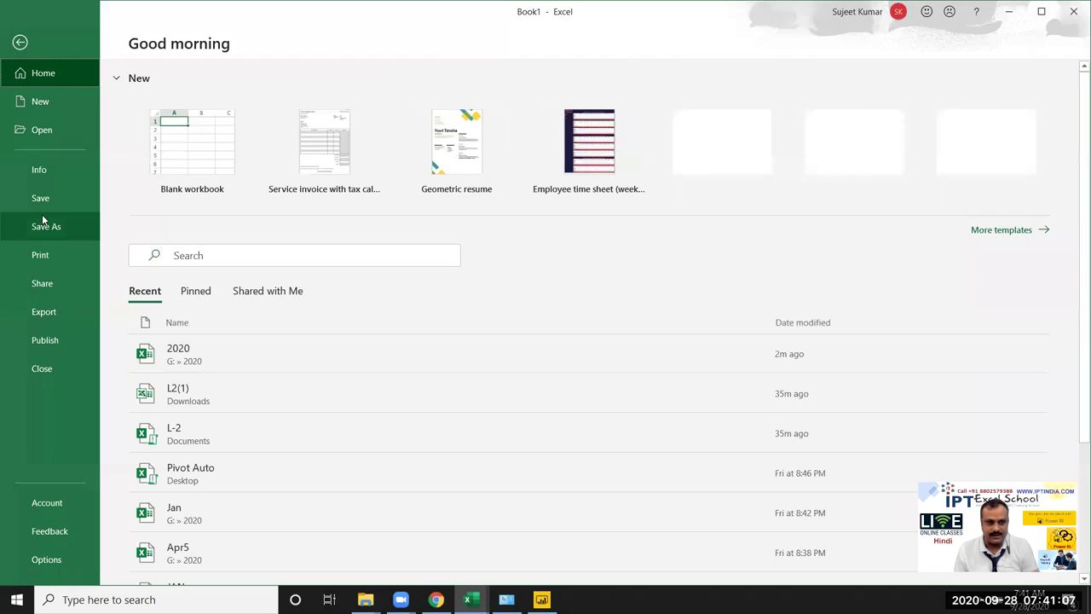
click(55, 141)
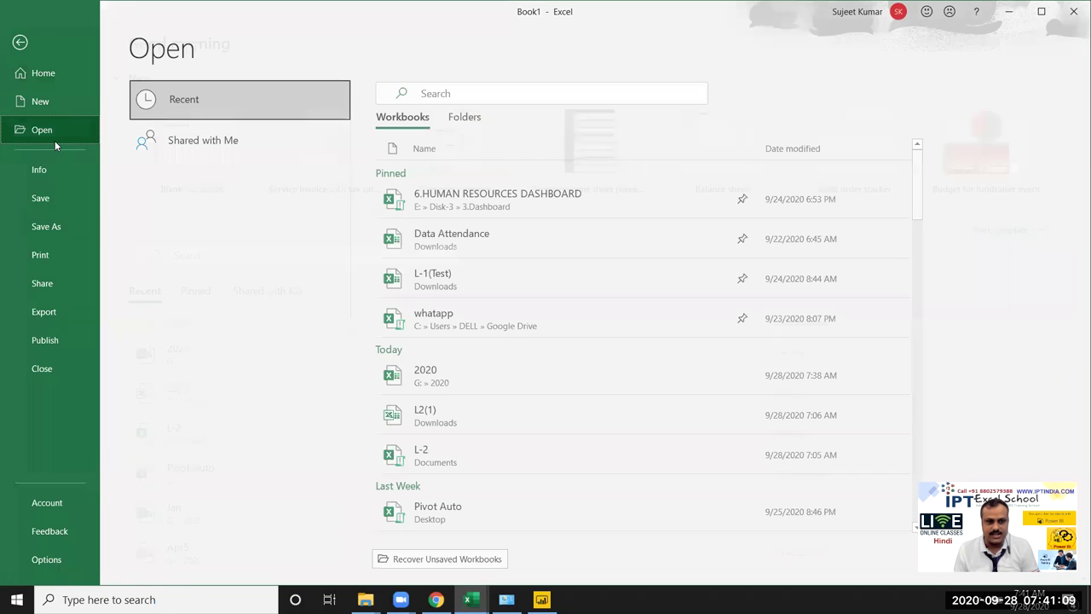
click(433, 373)
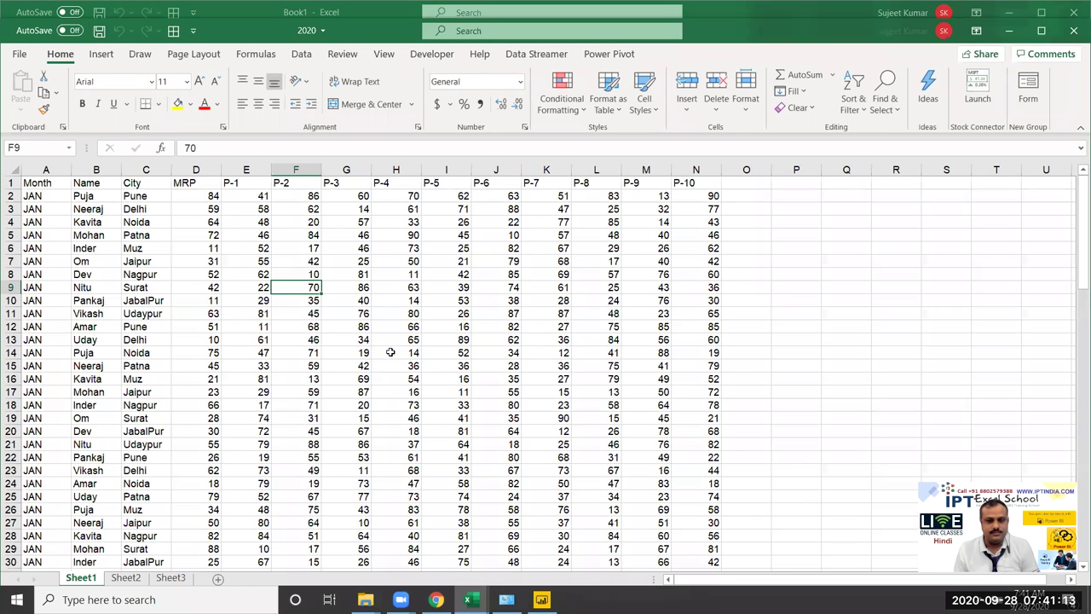
click(69, 196)
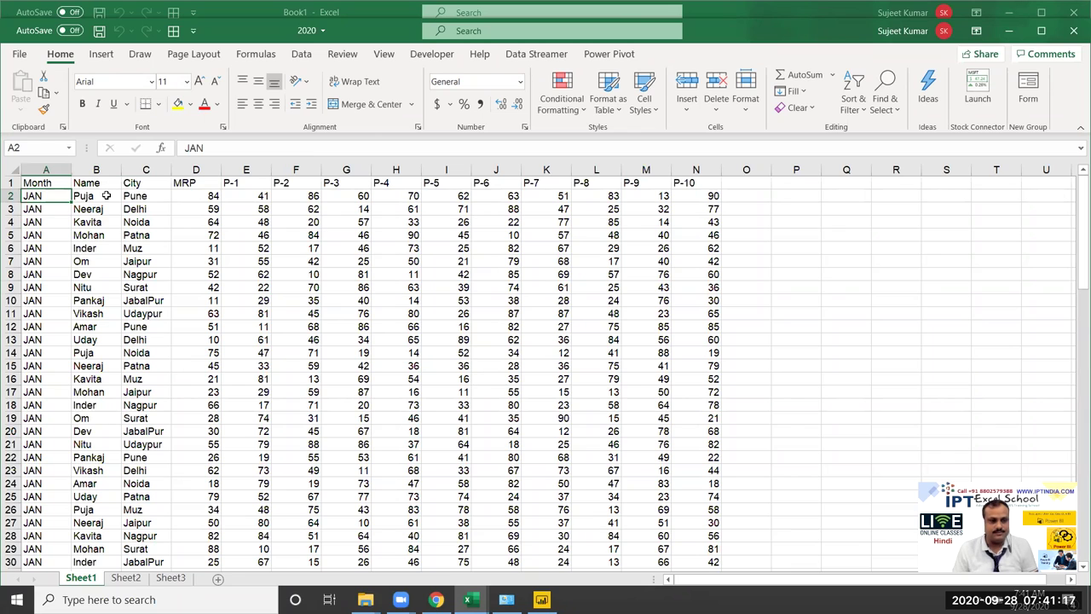
Copy the Name and City columns and paste them starting at B102
click(105, 196)
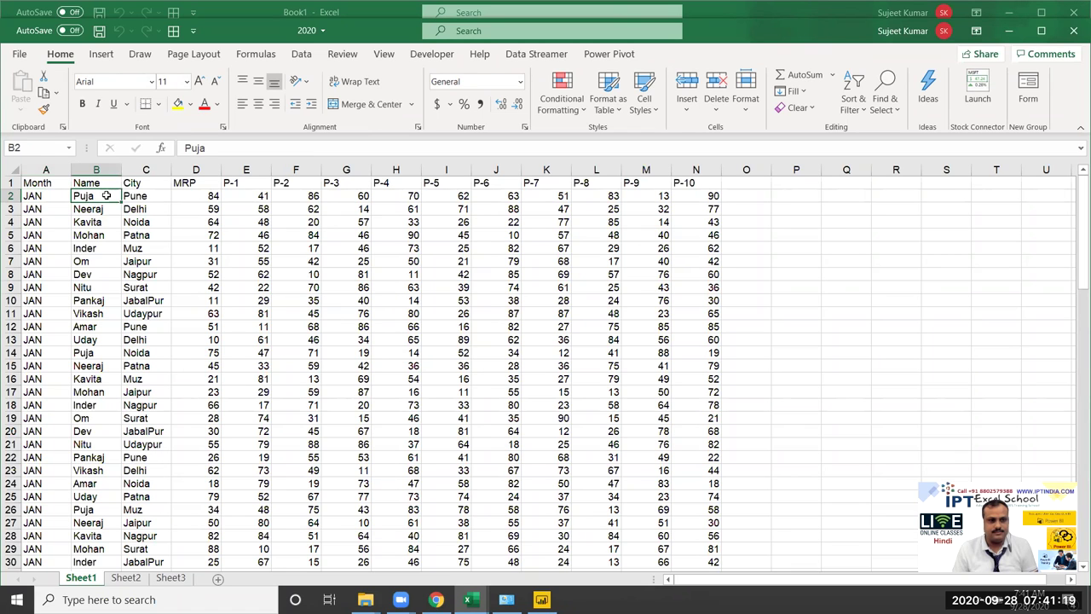
key(shift+Right)
key(ctrl+shift+Down)
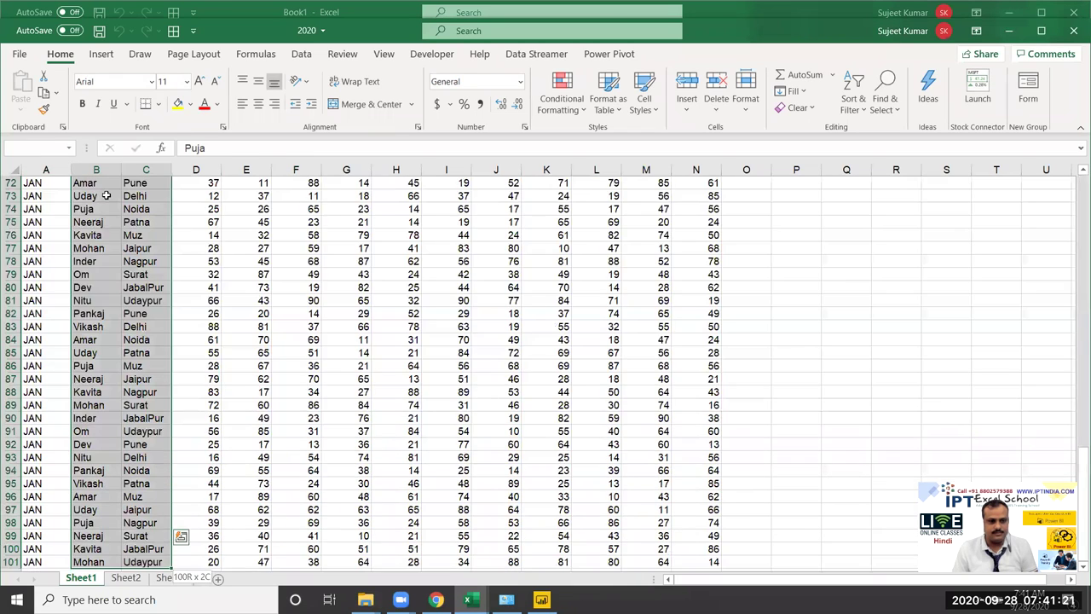
key(ctrl+c)
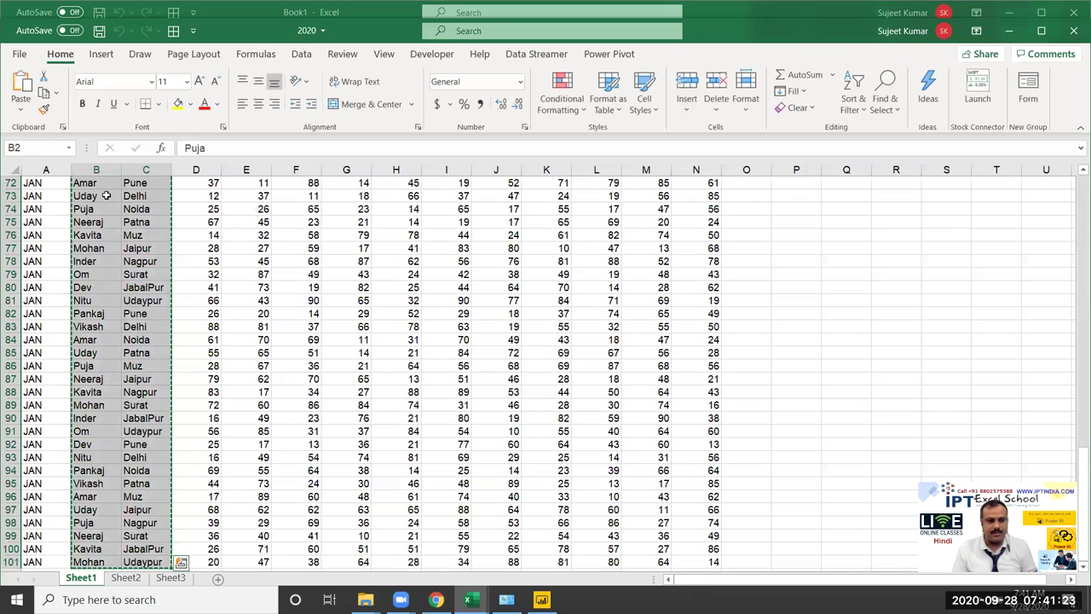
key(ctrl+Down)
key(Down)
key(Return)
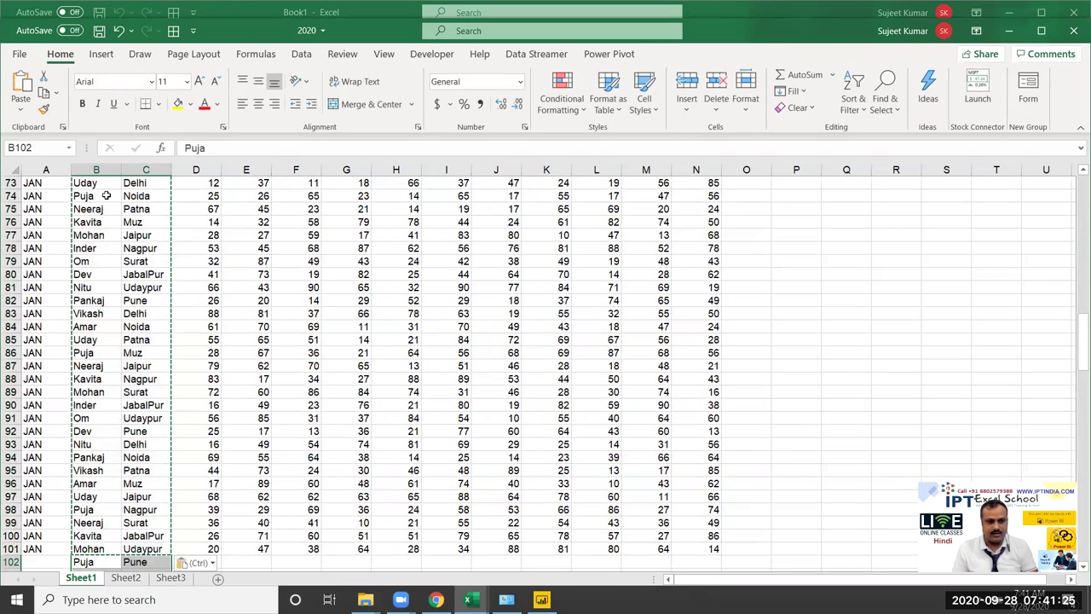
Label the new rows FEB in A102 and MAR in A103
key(Left)
text(FE)
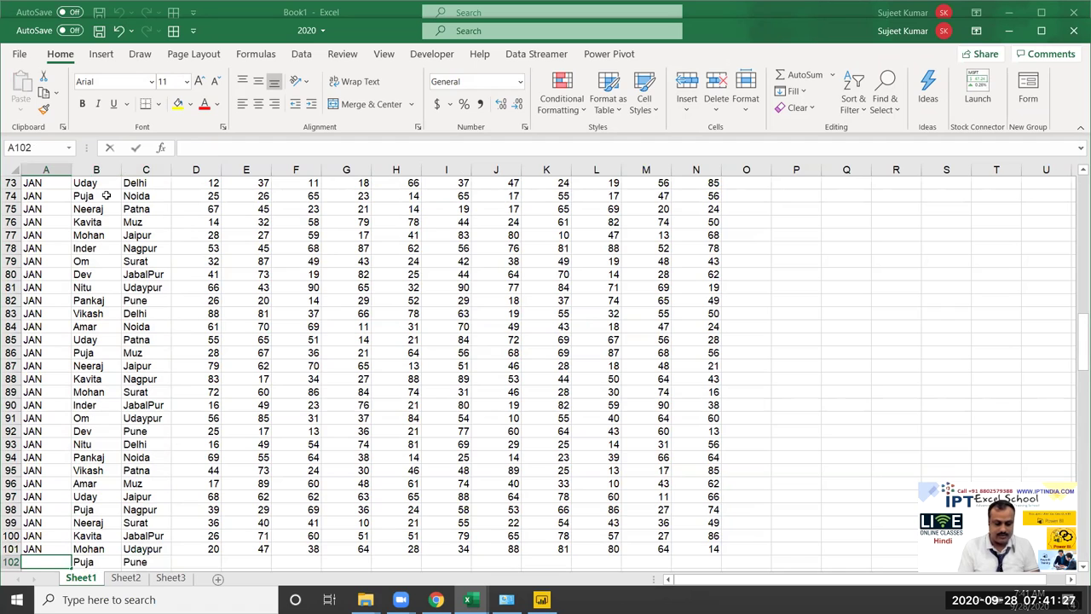
text(B)
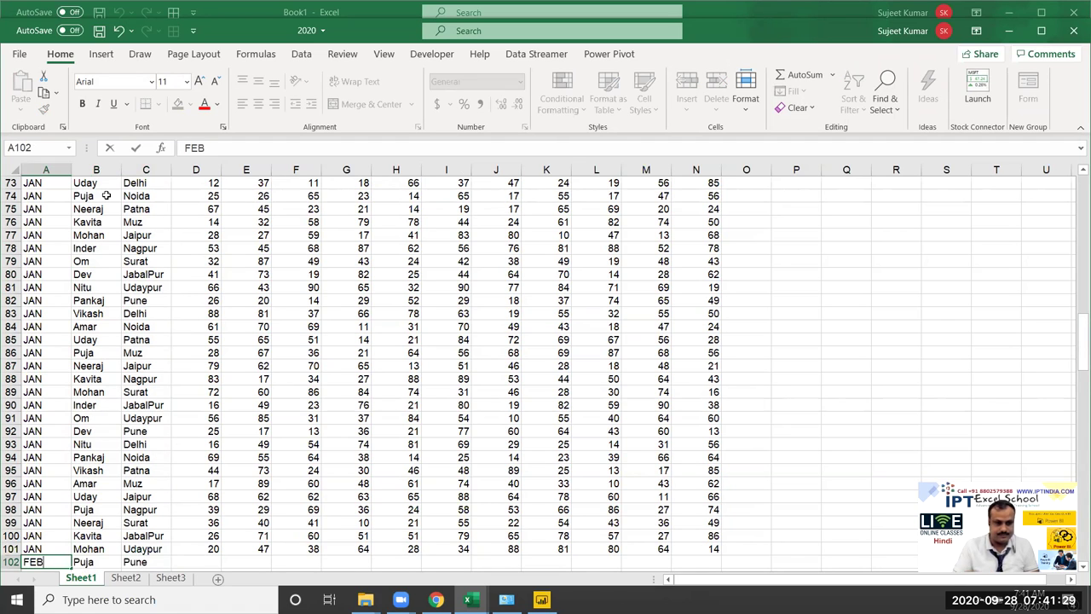
key(Return)
click(59, 548)
drag(73, 554, 75, 564)
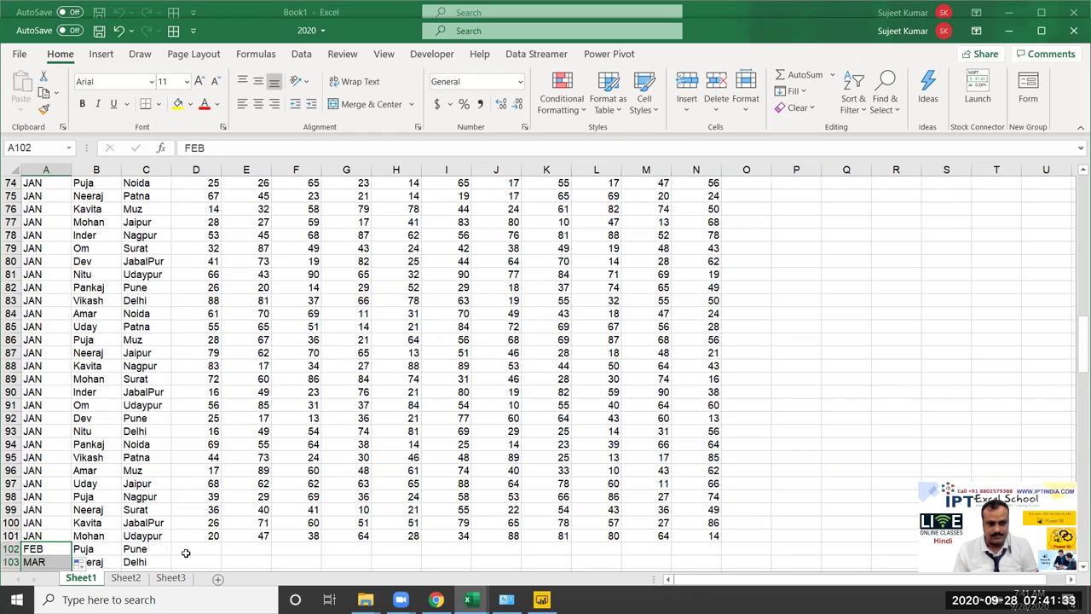
Start a RANDBETWEEN random-number formula in cell D102
click(213, 549)
text(=ran)
key(Down)
key(Down)
key(Tab)
Fill D102:N103 with the =RANDBETWEEN(10,90) formula
text(10)
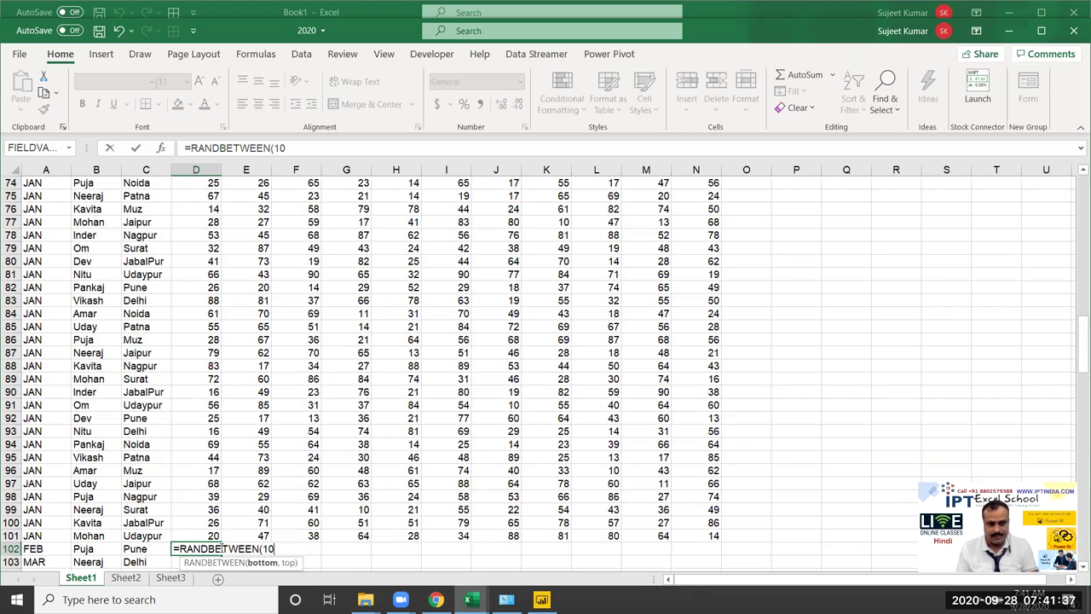
text(,90)
key(ctrl+Return)
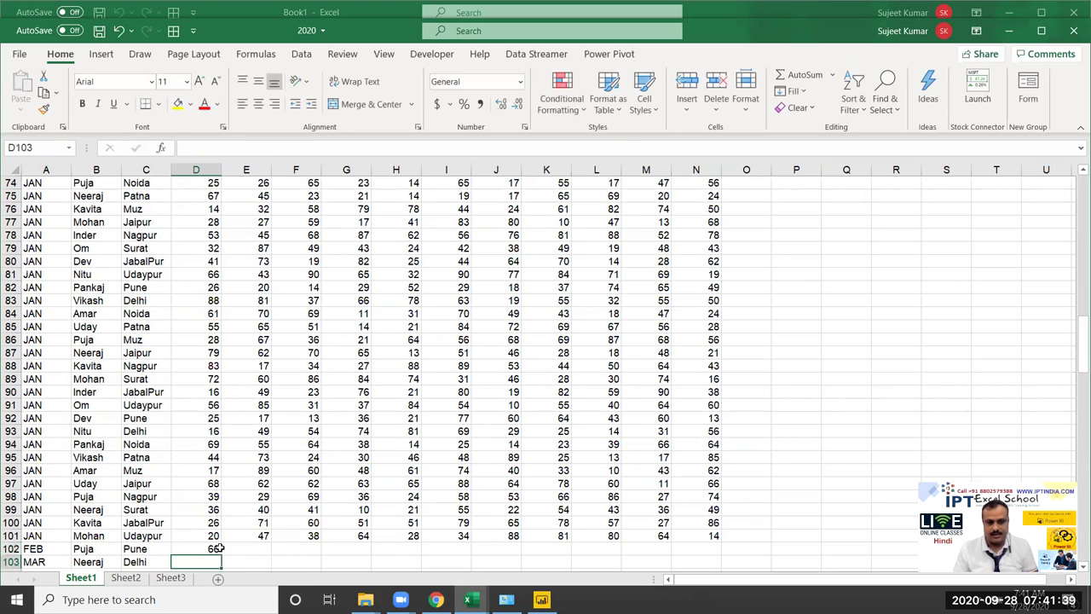
key(shift+Right)
key(shift+Right)
key(shift+Right)
key(shift+Right)
key(shift+Right)
key(shift+Right)
key(shift+Right)
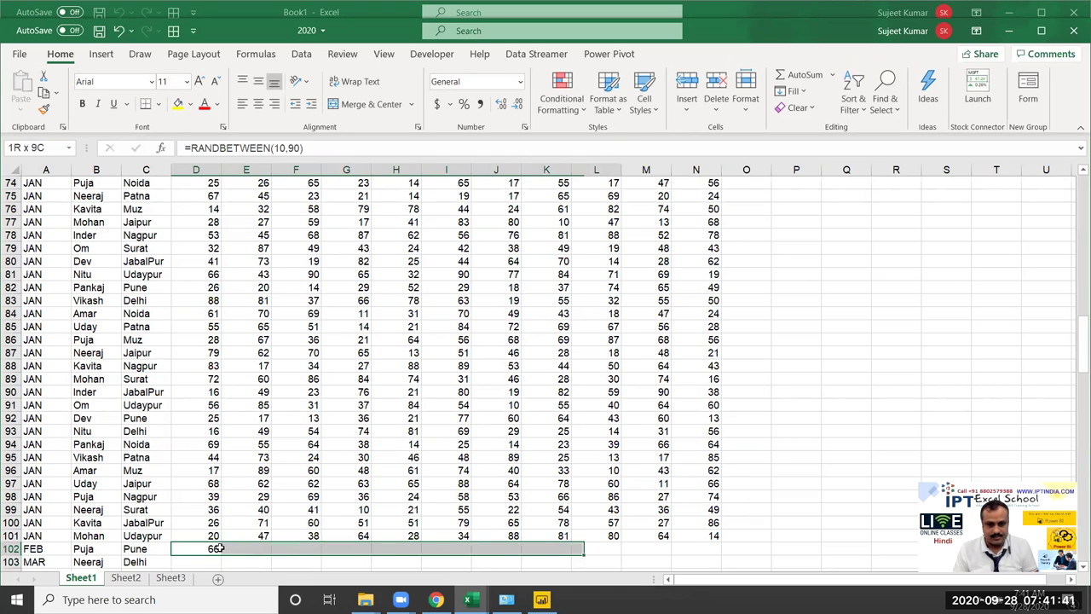
key(shift+Right)
key(shift+Right)
key(shift+Right)
key(shift+Left)
key(ctrl+r)
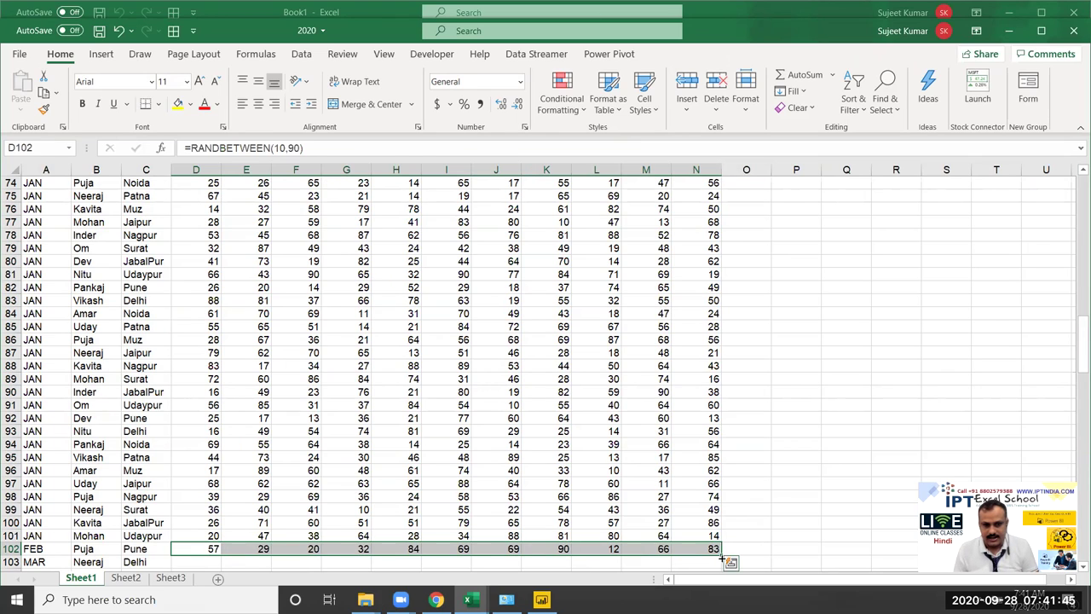
drag(723, 558, 723, 568)
Paste D102:N103 back as fixed values, then save and close the 2020 workbook
key(ctrl+c)
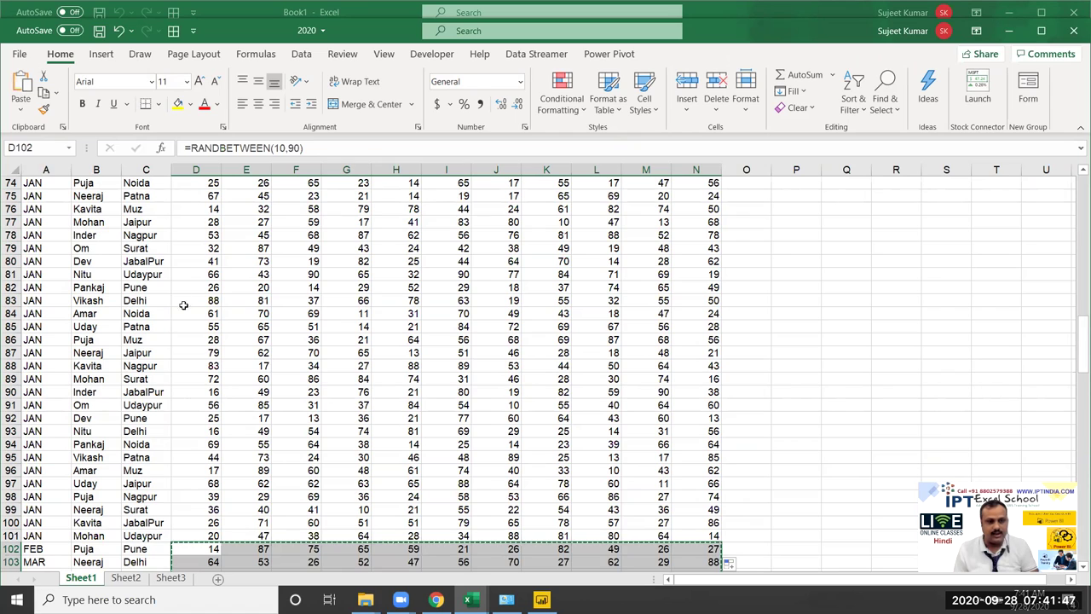
click(20, 107)
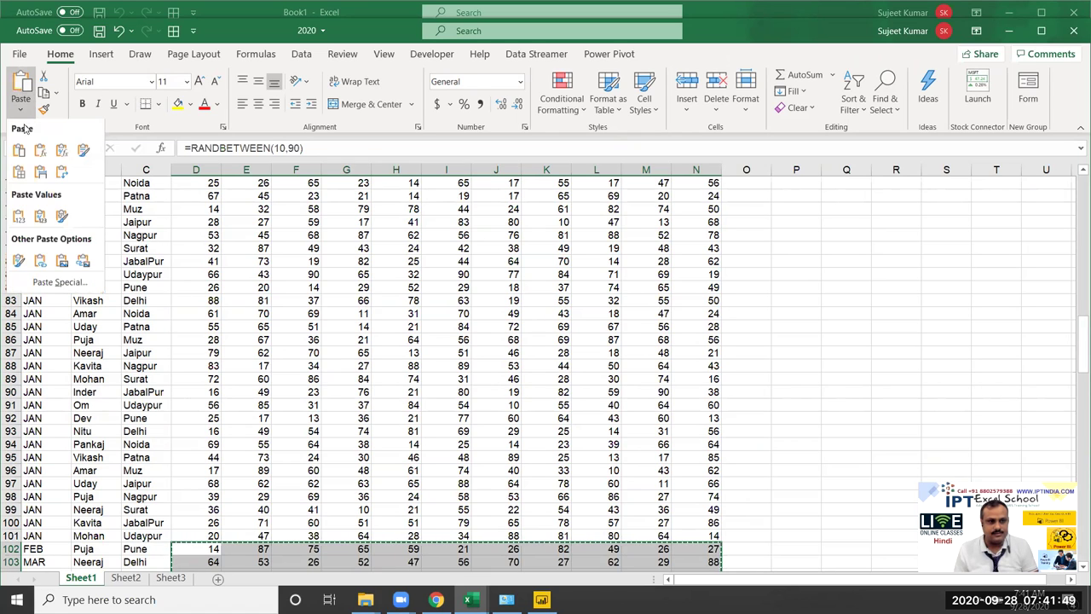
click(19, 216)
click(296, 286)
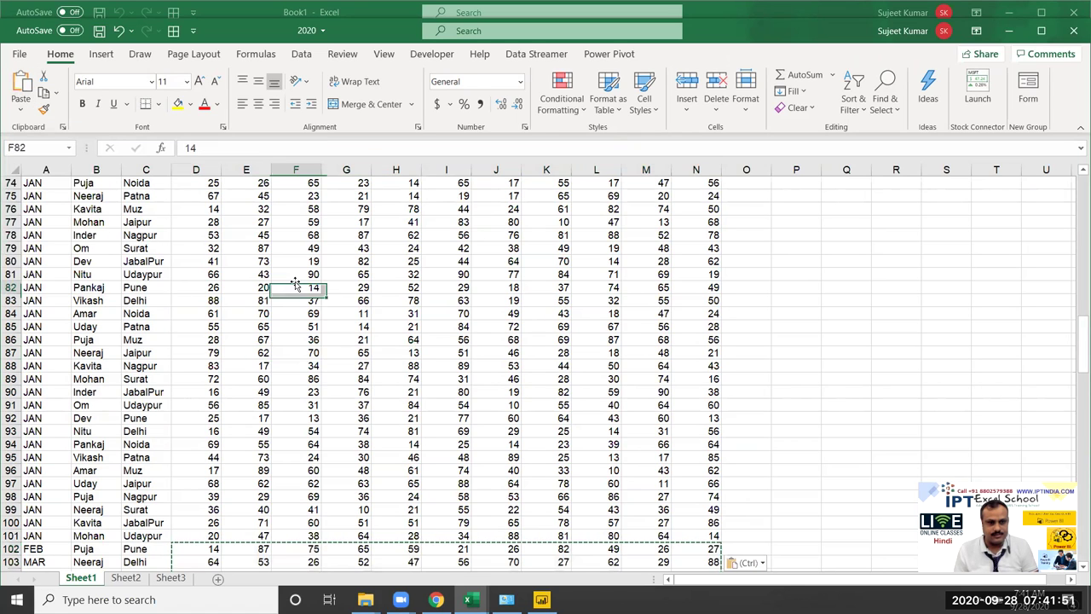
key(Escape)
click(99, 31)
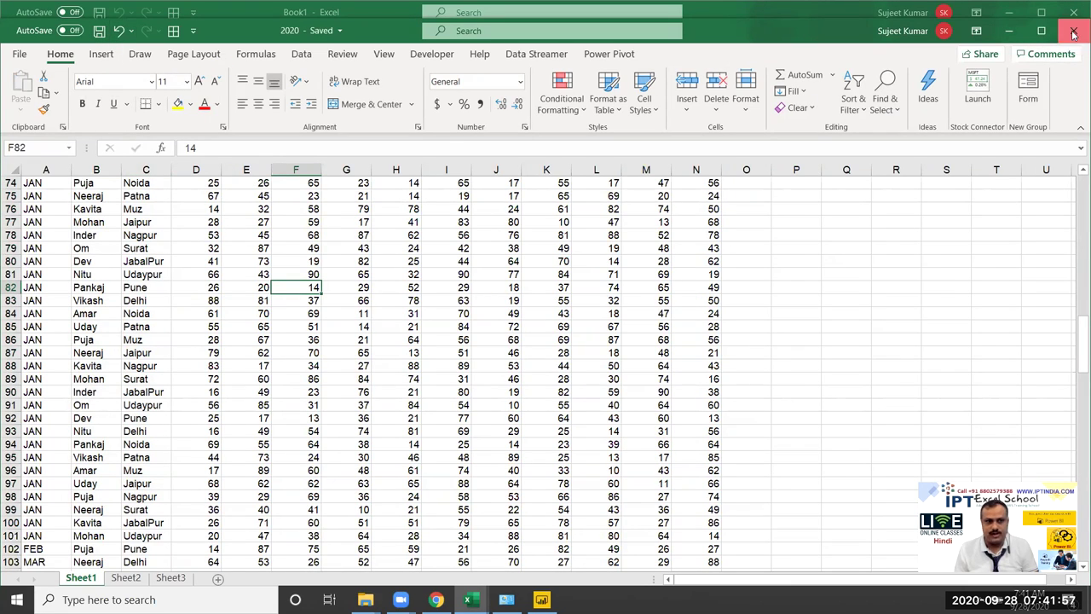
click(1073, 32)
Refresh Power BI Desktop so Average of MRP spans all twelve months, then return to Excel
click(542, 599)
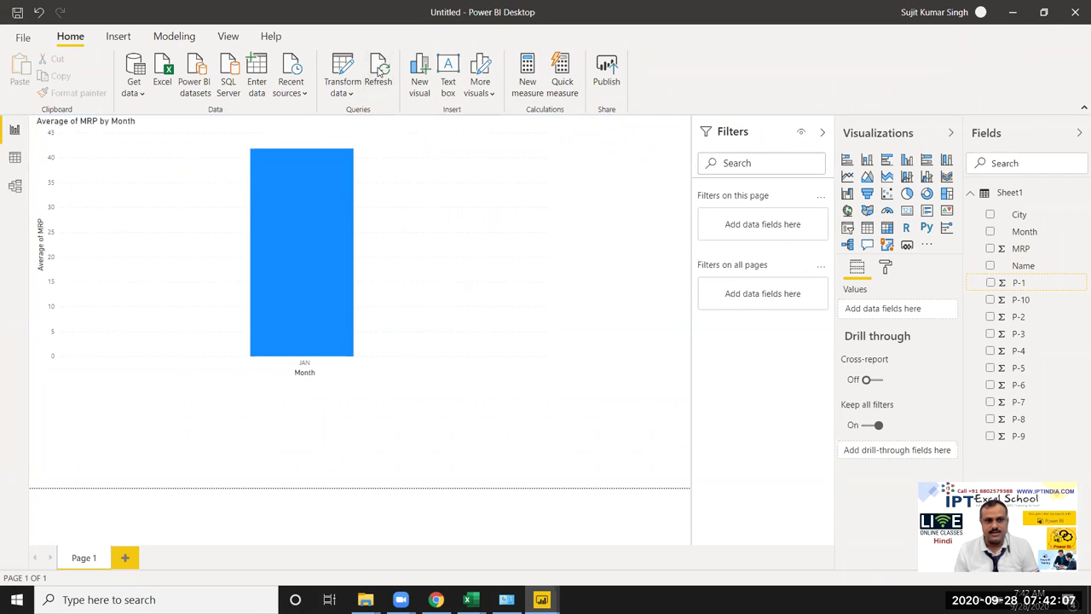
click(381, 70)
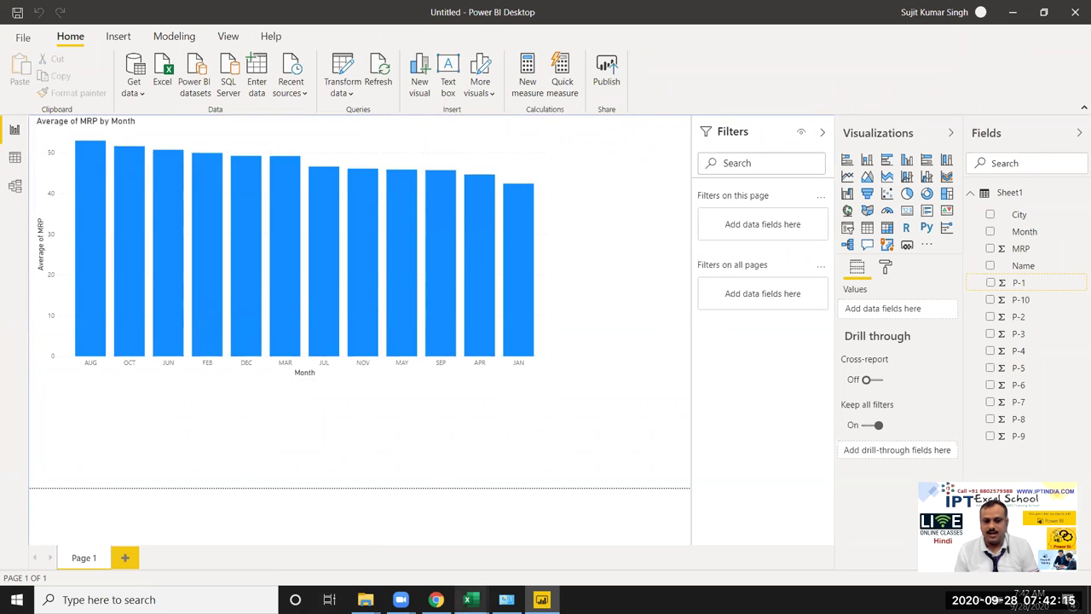
click(416, 565)
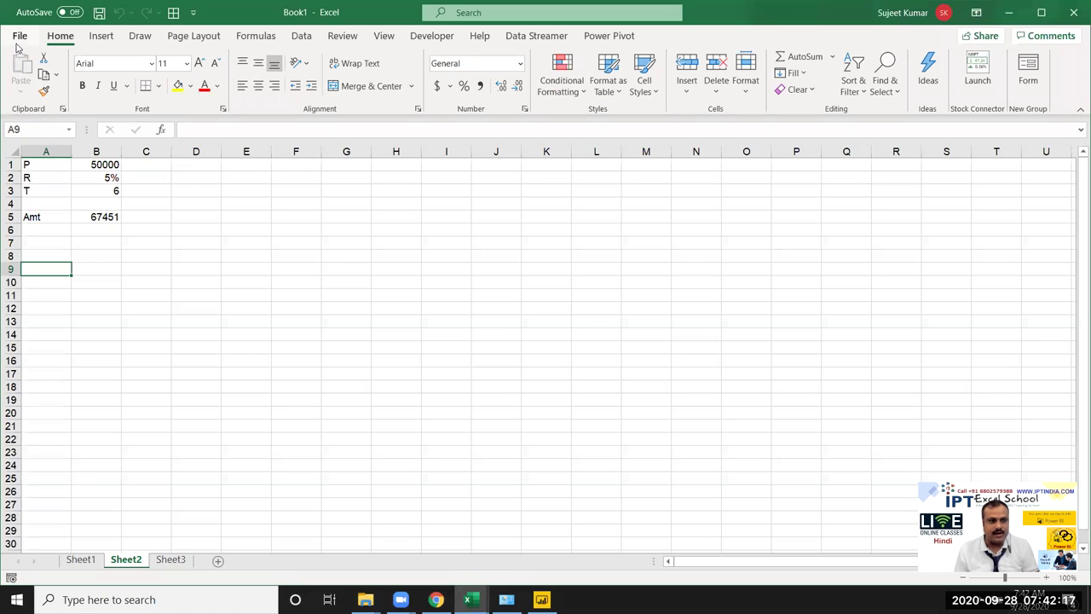
Reopen the 2020 workbook, fill FEB down A102:A201, close it and return to Power BI
click(19, 35)
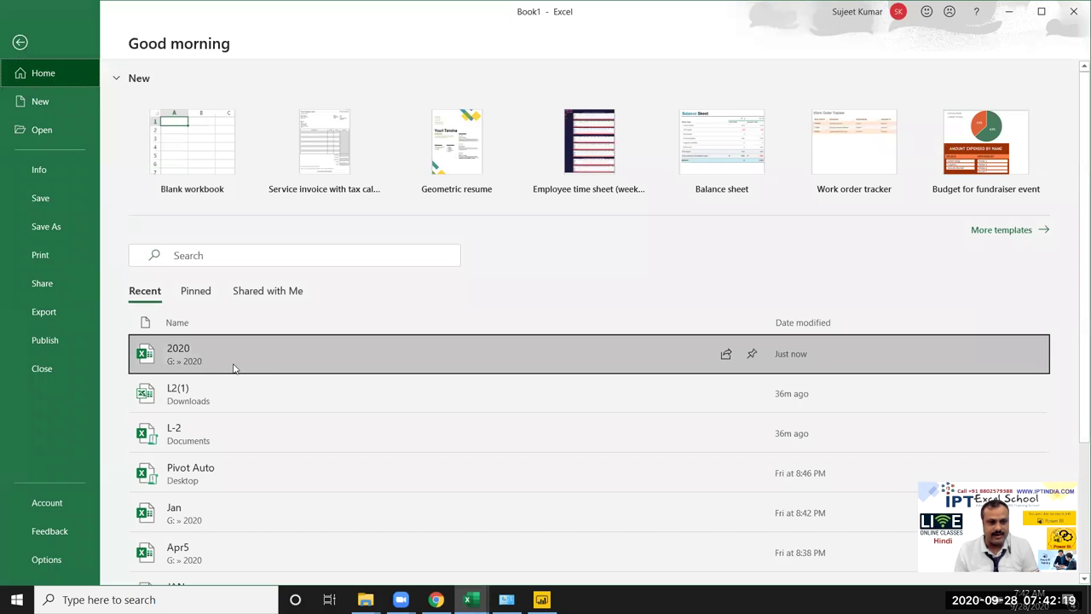
click(235, 362)
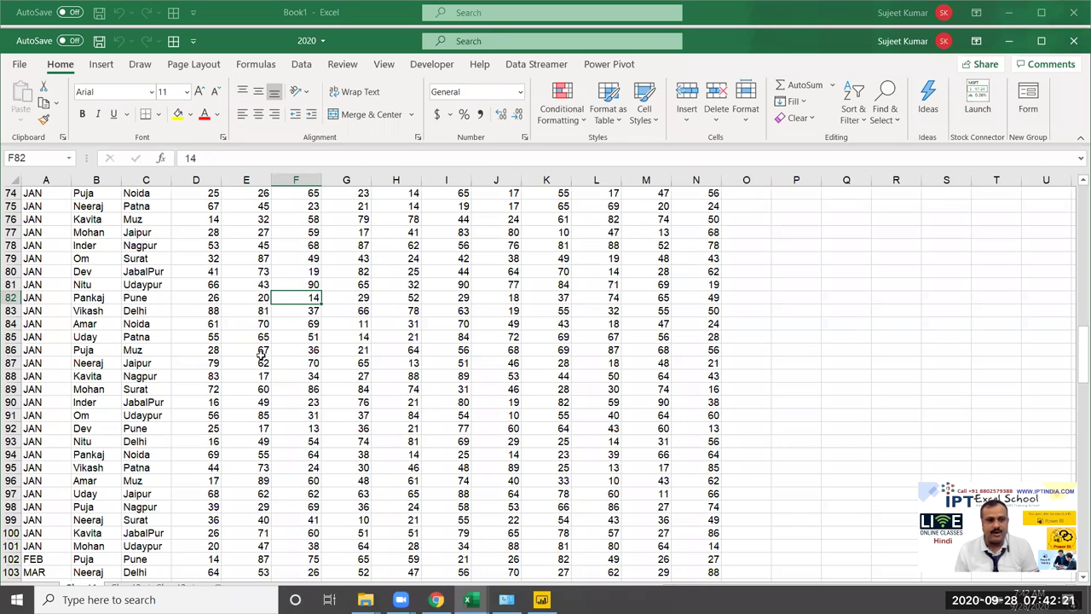
scroll(259, 352, down, 3)
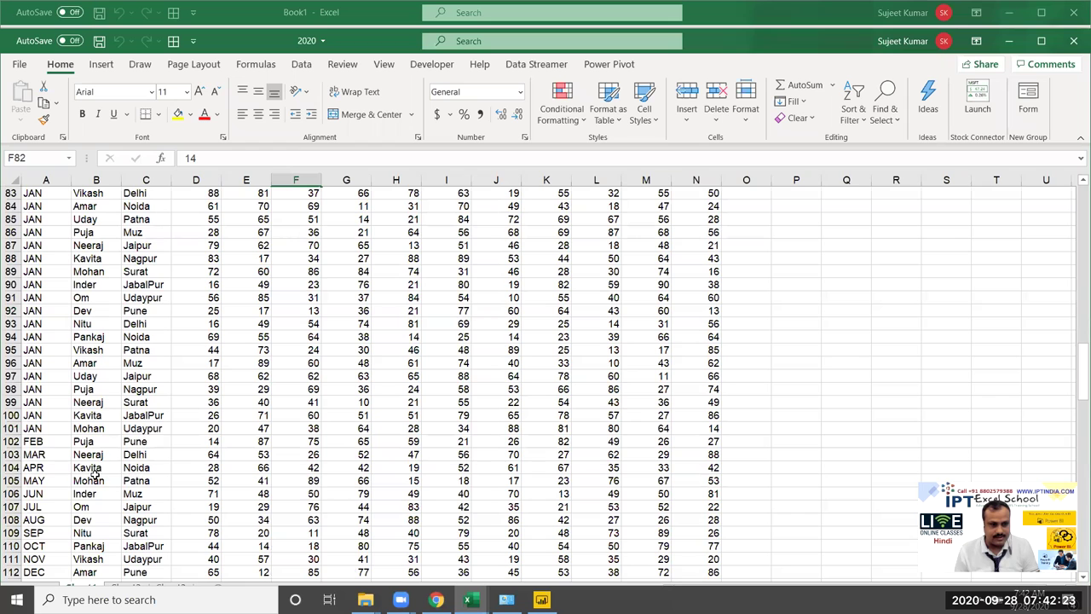
click(39, 441)
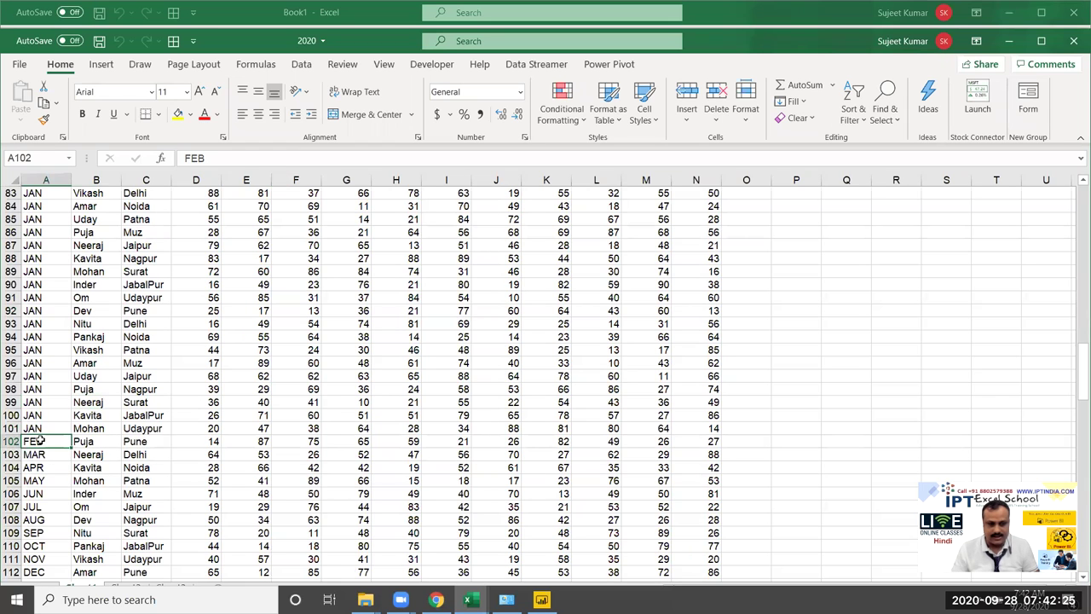
key(ctrl+shift+Down)
key(ctrl+d)
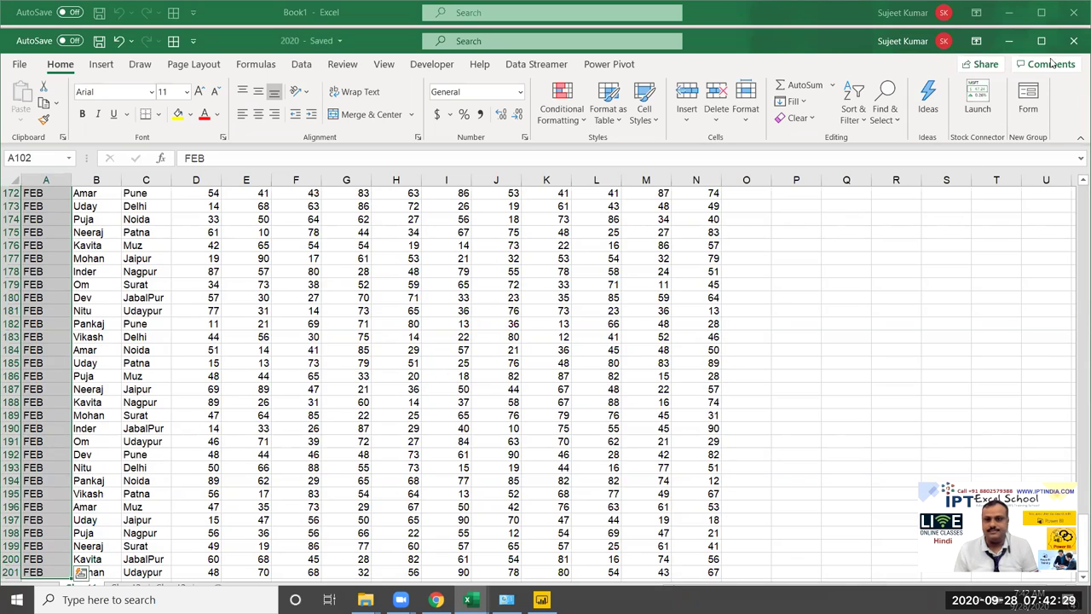
click(1074, 41)
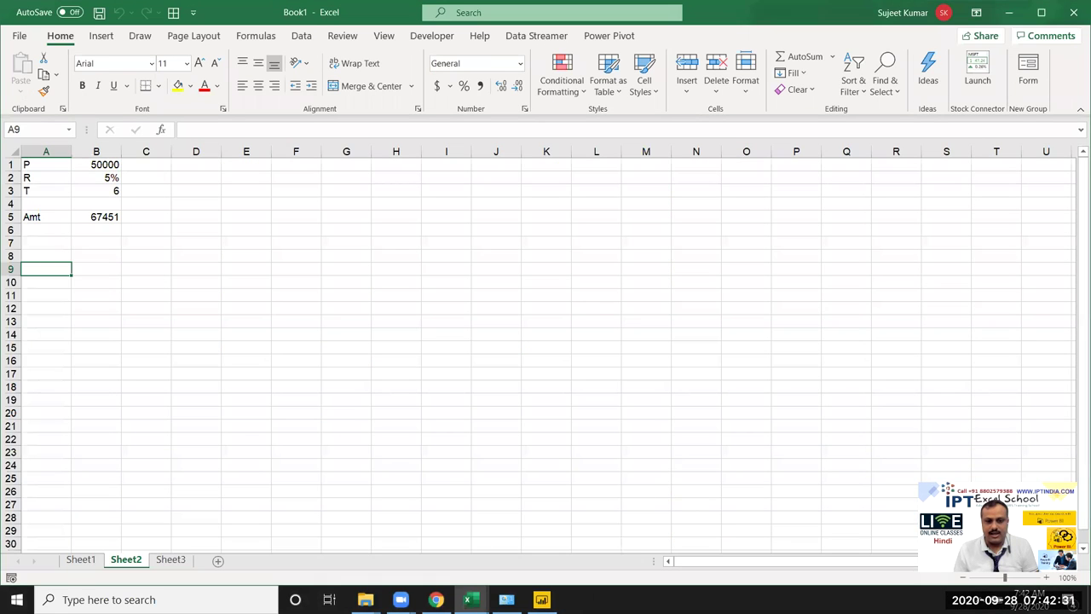
click(541, 600)
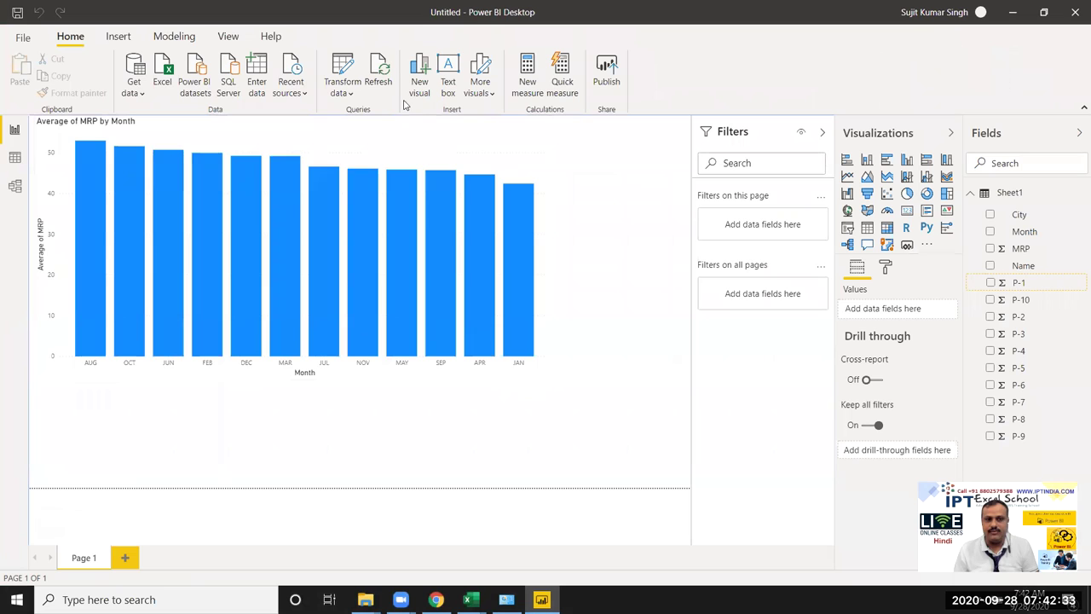
Refresh Power BI Desktop so the Average of MRP by Month chart shows only FEB and JAN
click(379, 73)
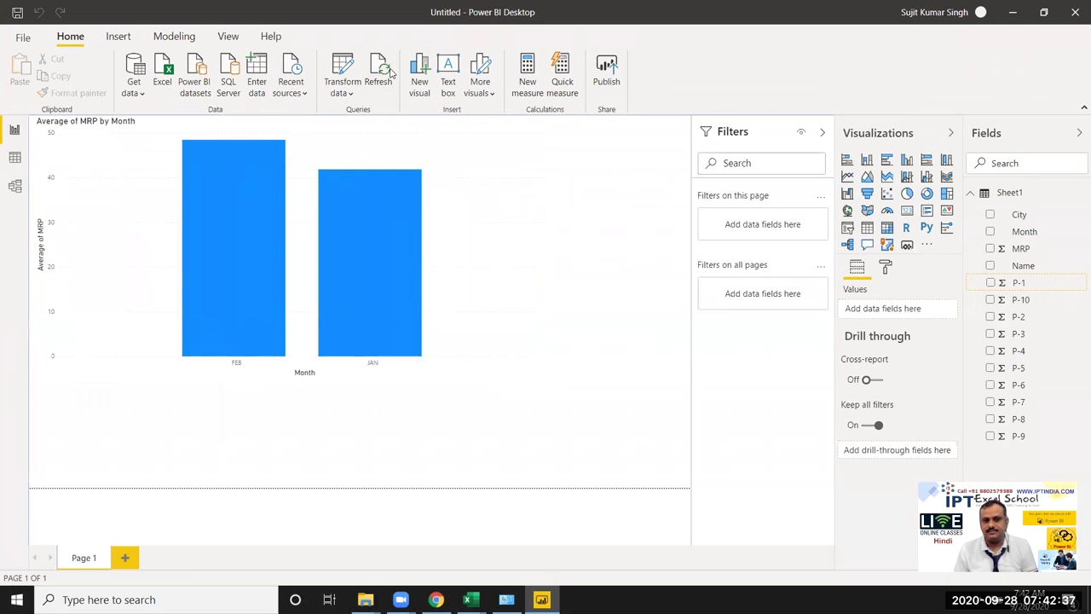
mouse_move(294, 247)
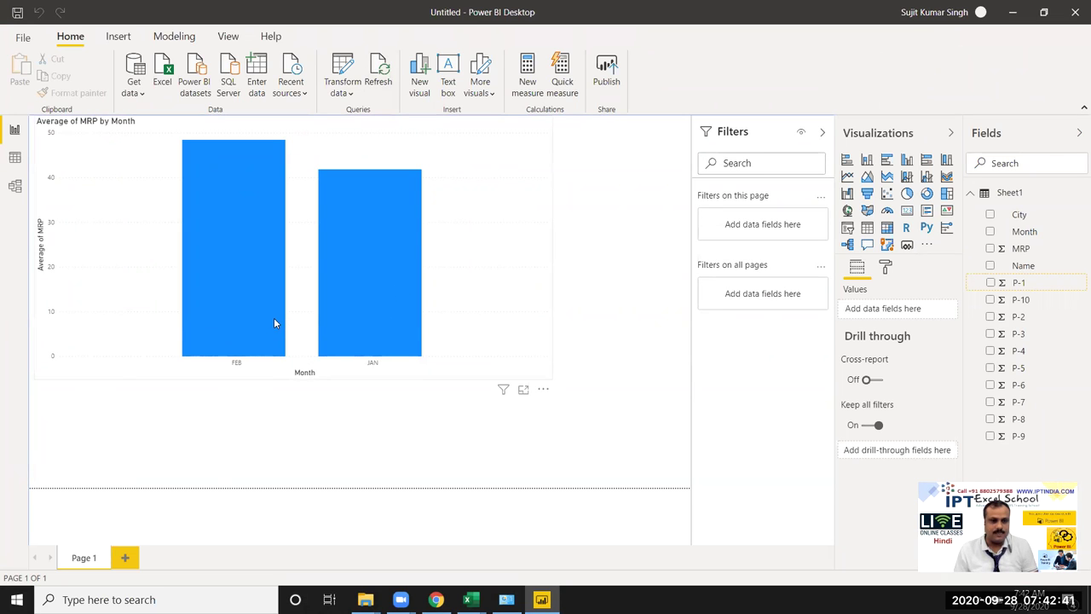
key(alt+Tab)
key(alt+Tab)
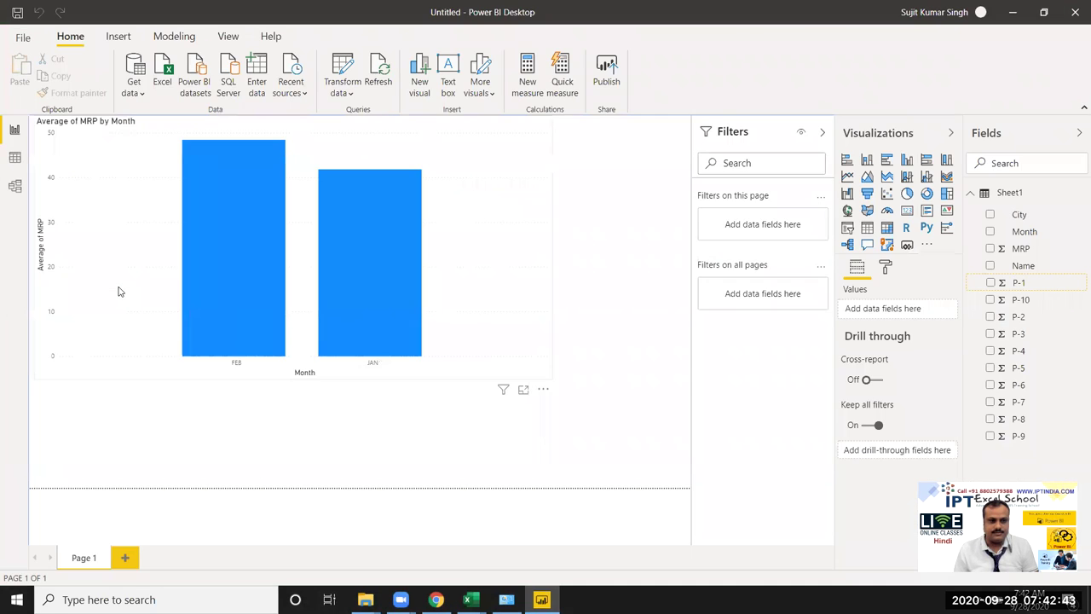
key(alt+Tab)
Reopen the 2020 workbook and enter MAR in A202, the first empty Month cell
click(22, 38)
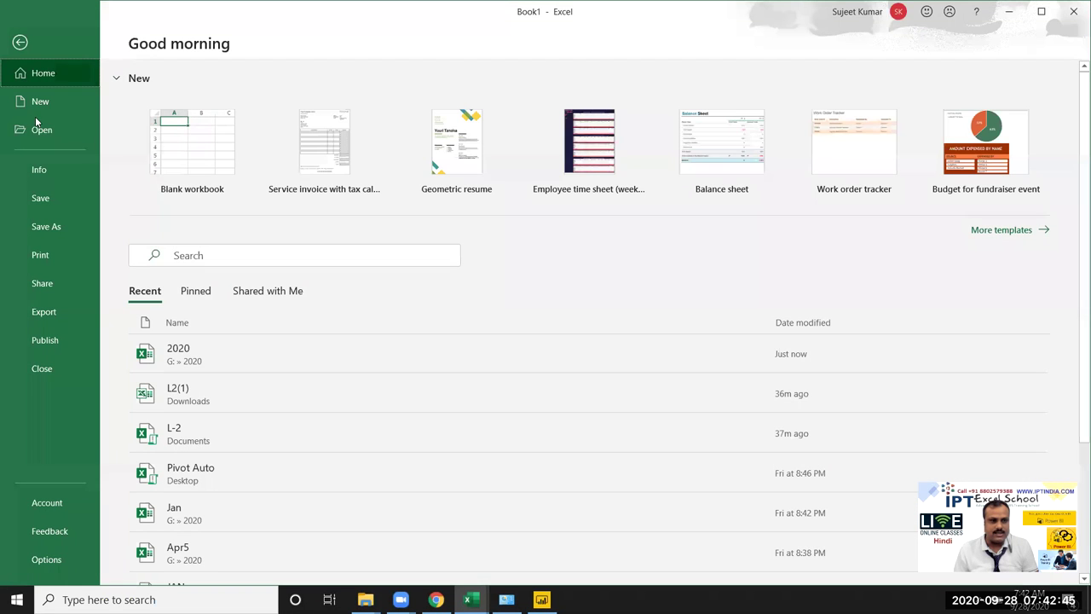
click(63, 132)
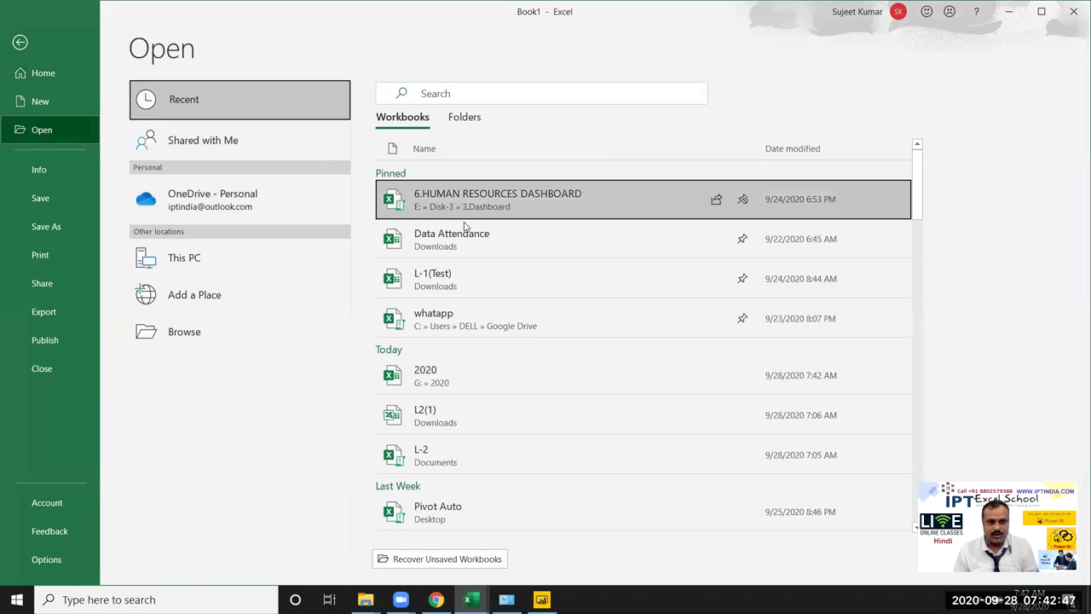
click(447, 375)
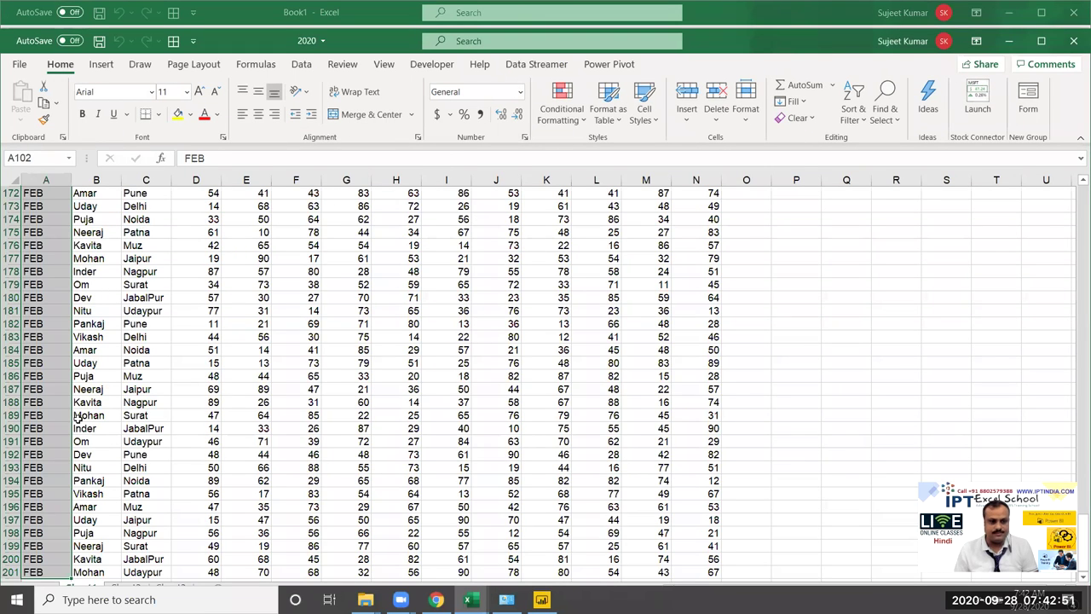
key(Down)
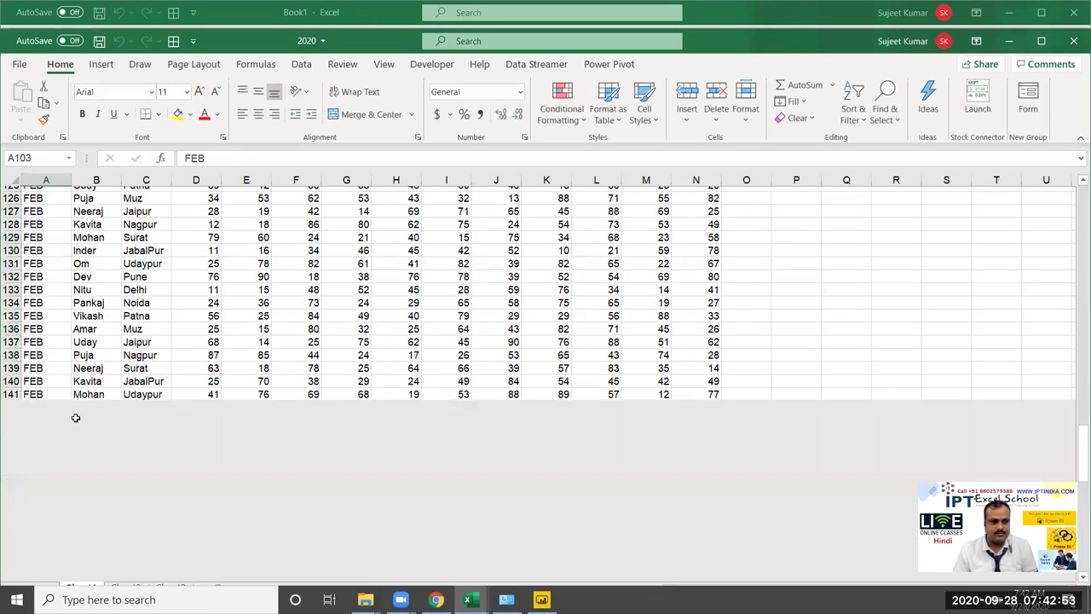
key(Right)
key(ctrl+Down)
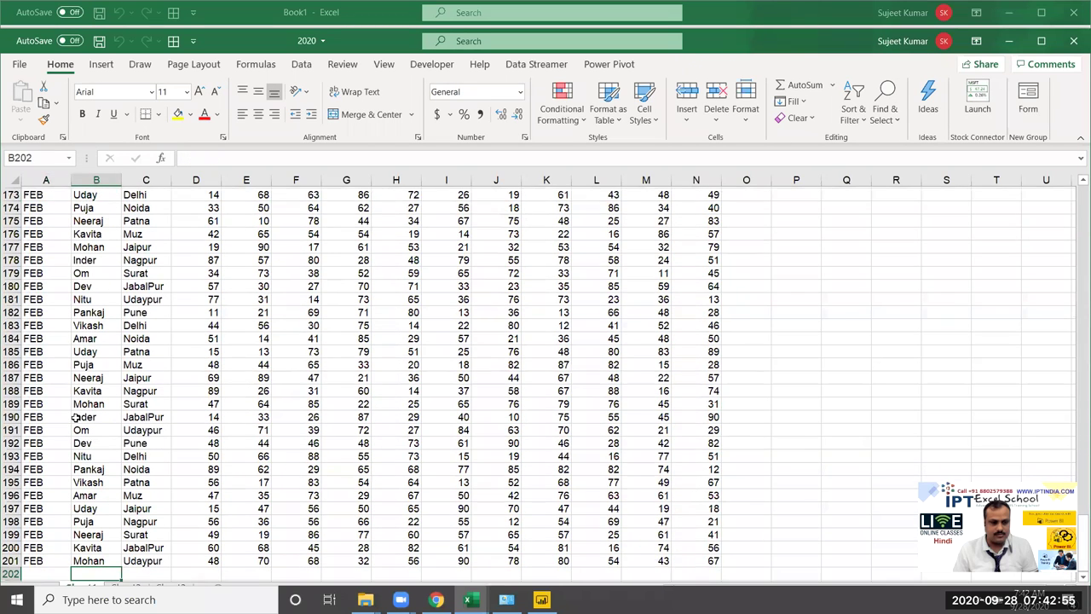
key(Down)
key(Left)
text(M)
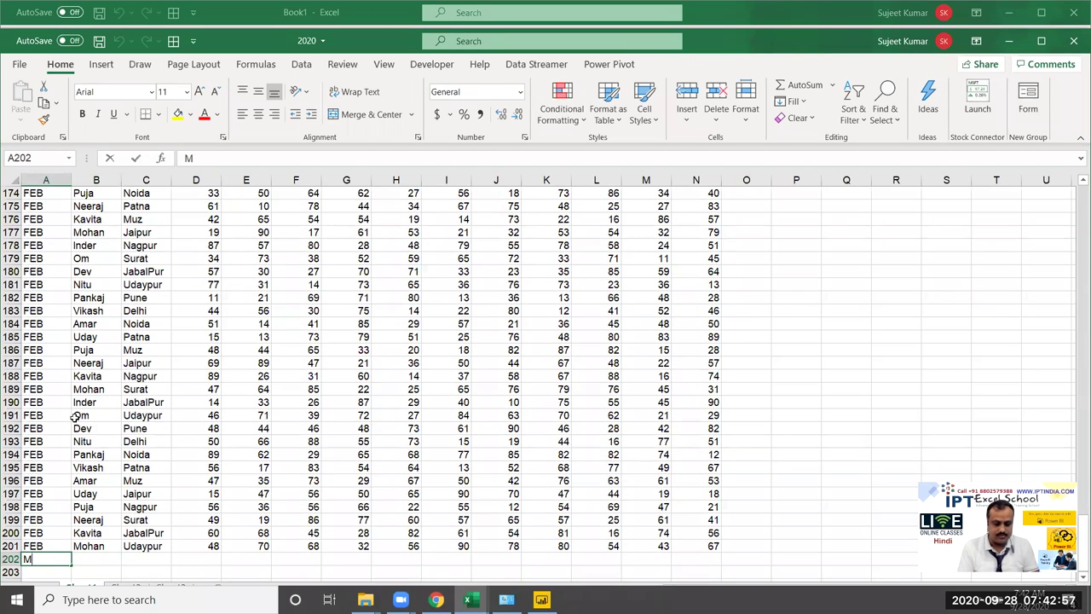
text(AR)
key(Return)
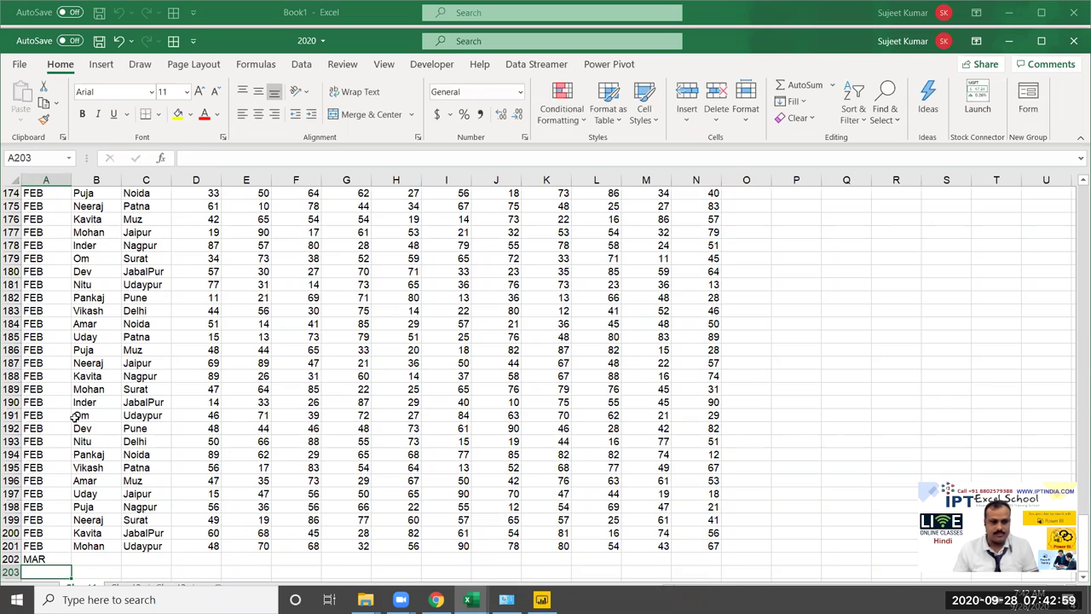
key(Right)
key(Up)
key(Up)
Copy the names and cities B2:C201 below row 201 and fill MAR down to A401
key(shift+Right)
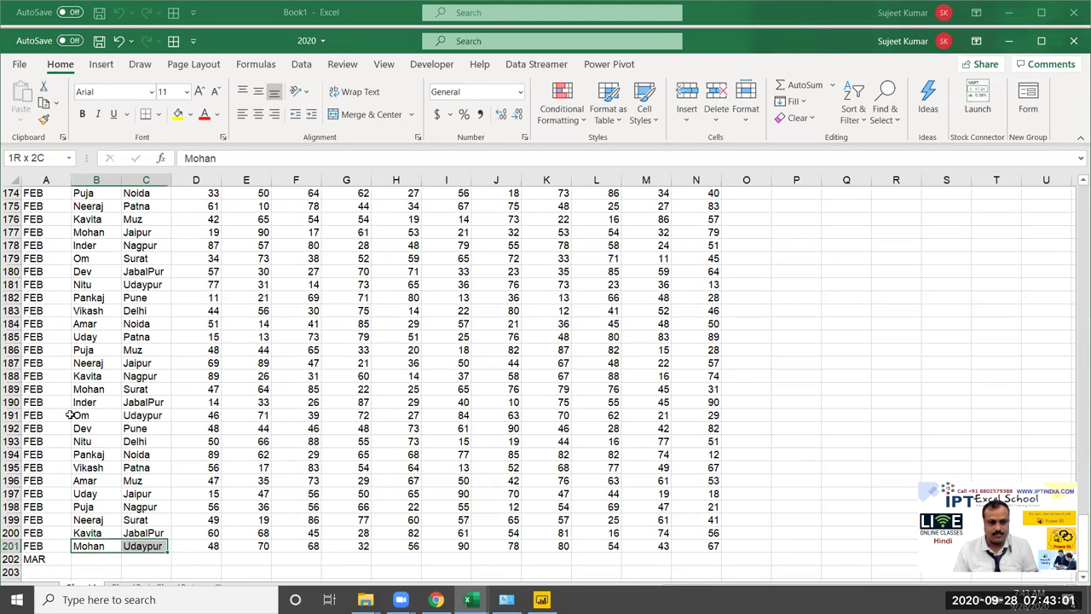
key(ctrl+shift+Up)
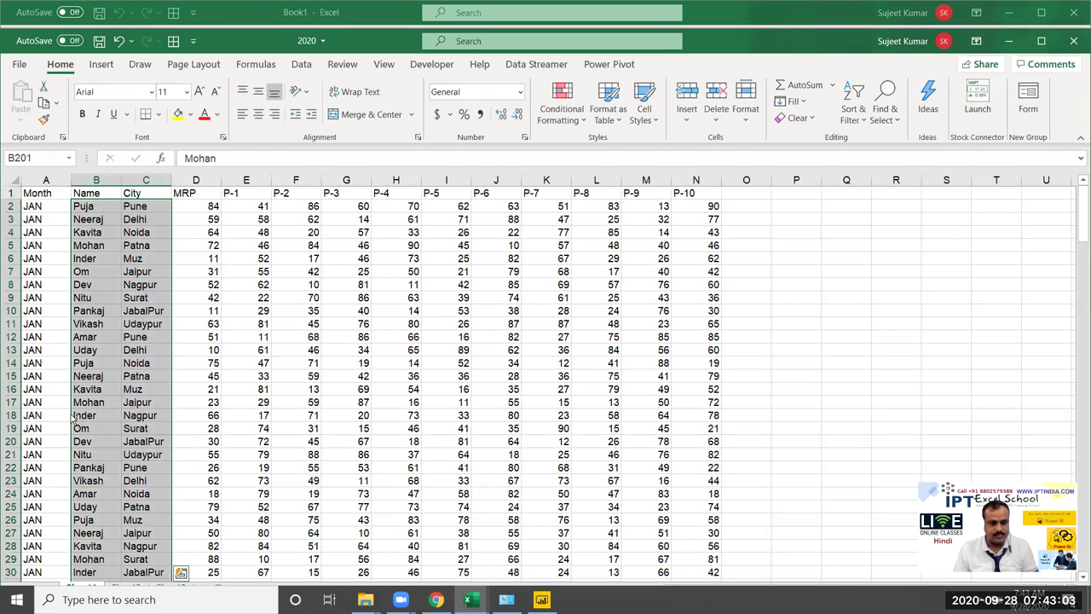
key(ctrl+Down)
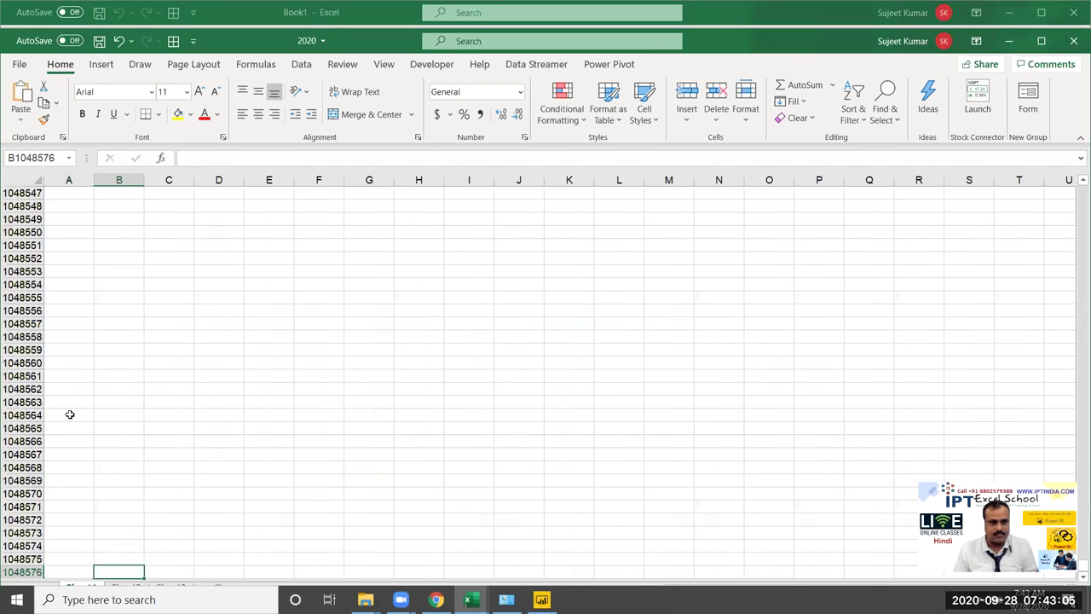
key(ctrl+Up)
key(Down)
key(ctrl+v)
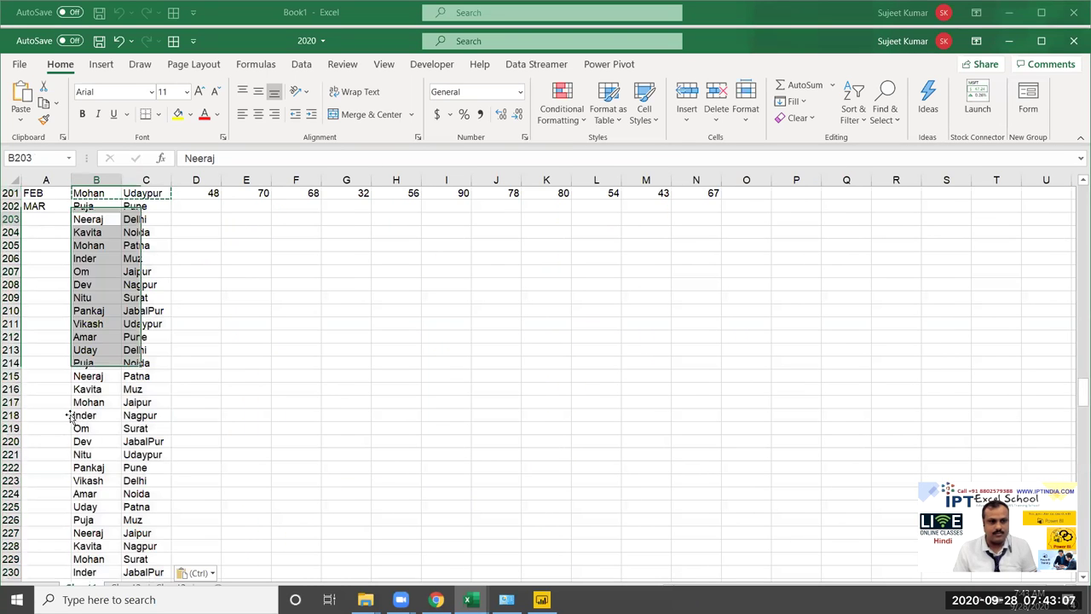
key(ctrl+Down)
key(Left)
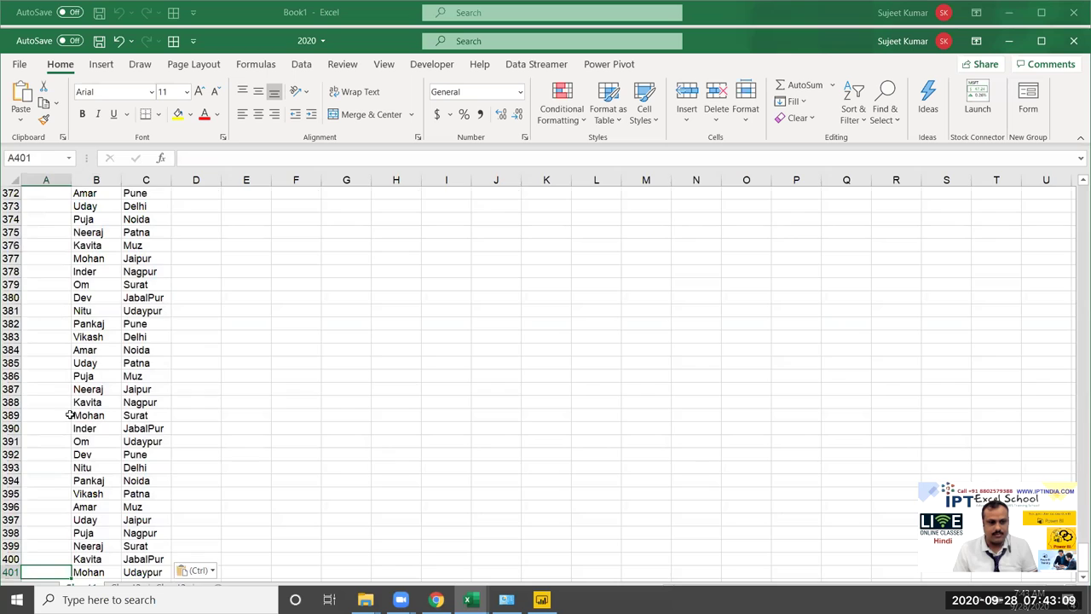
key(ctrl+shift+Up)
key(ctrl+d)
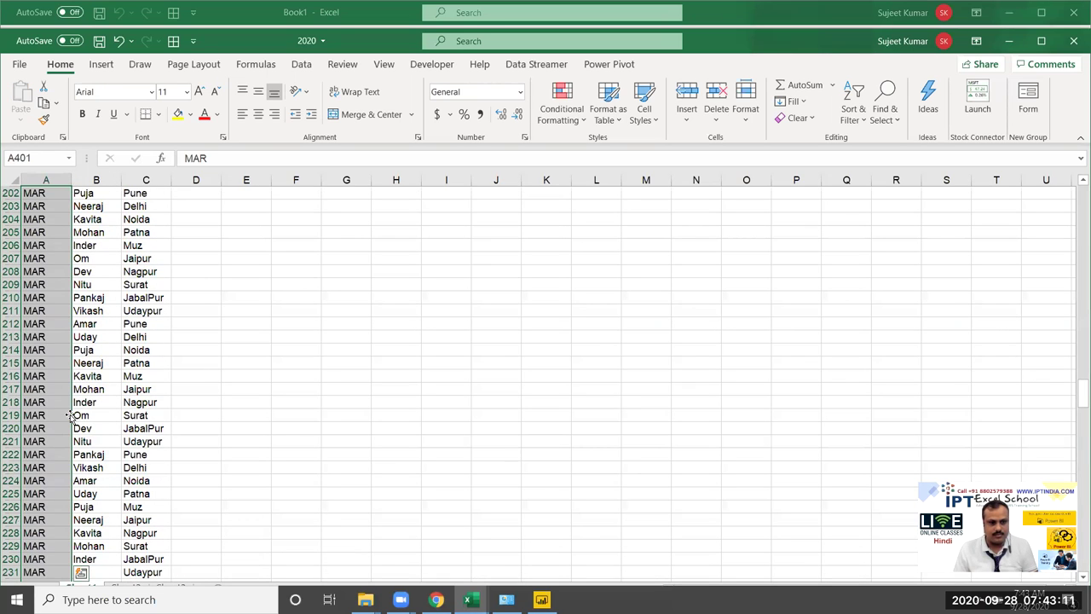
Enter =RANDBETWEEN(10,90) in cell D202
key(Right)
key(Right)
key(Right)
key(ctrl+Up)
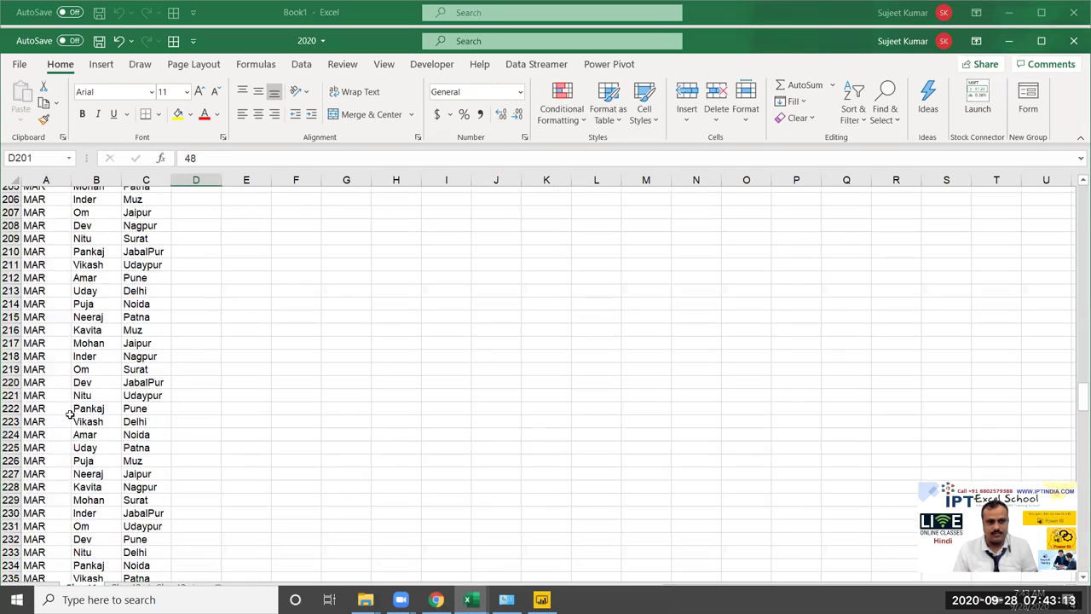
key(Down)
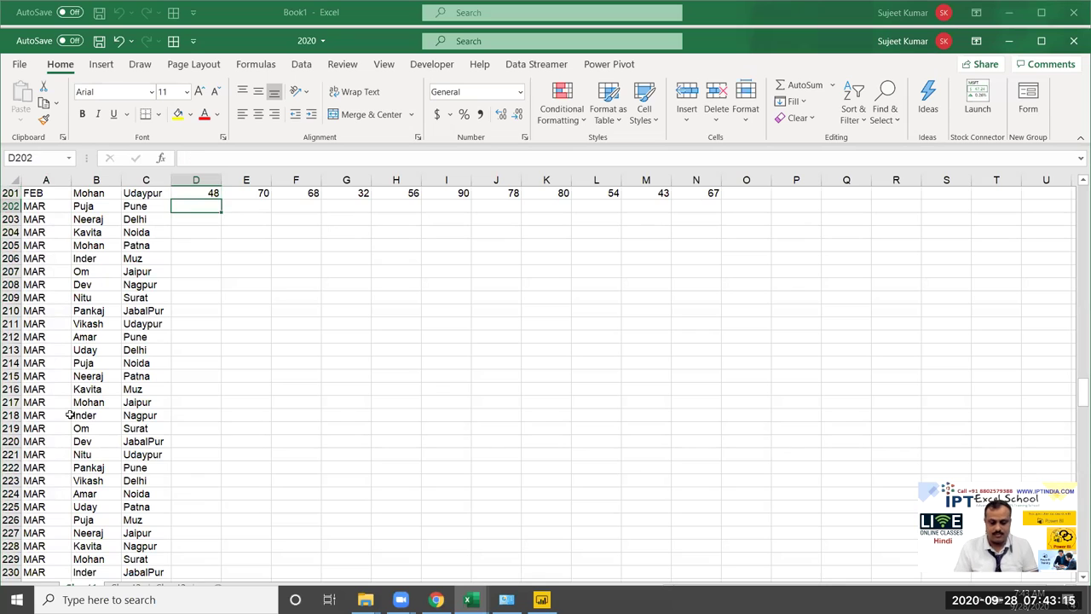
text(=ra)
key(Down)
key(Down)
key(Down)
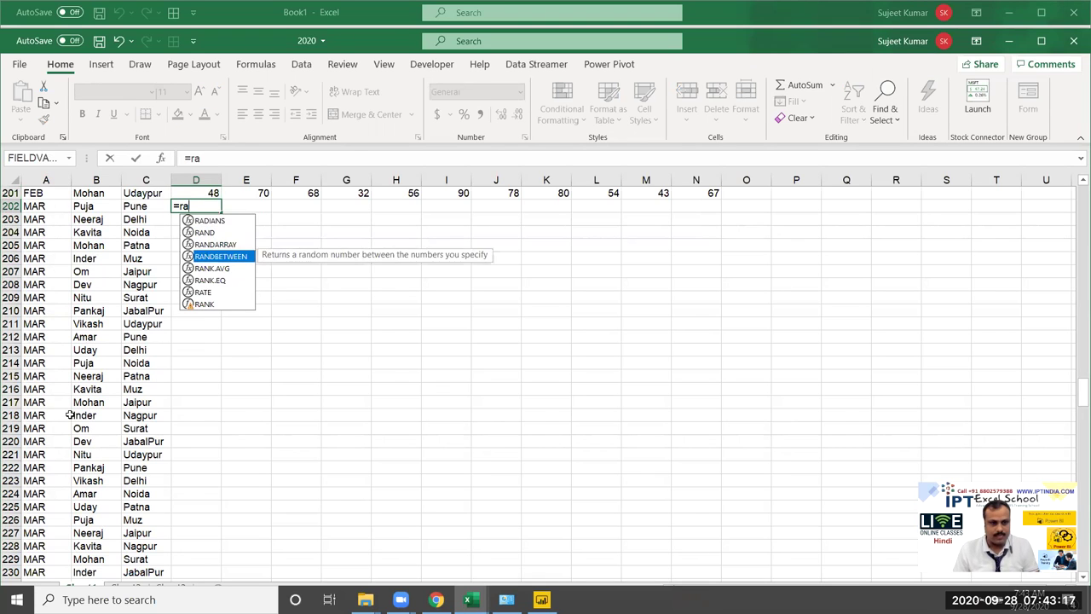
key(Tab)
text(10,90)
key(Return)
Fill the formula across to column N and down all MAR rows, then paste as fixed values
key(Up)
key(shift+Right)
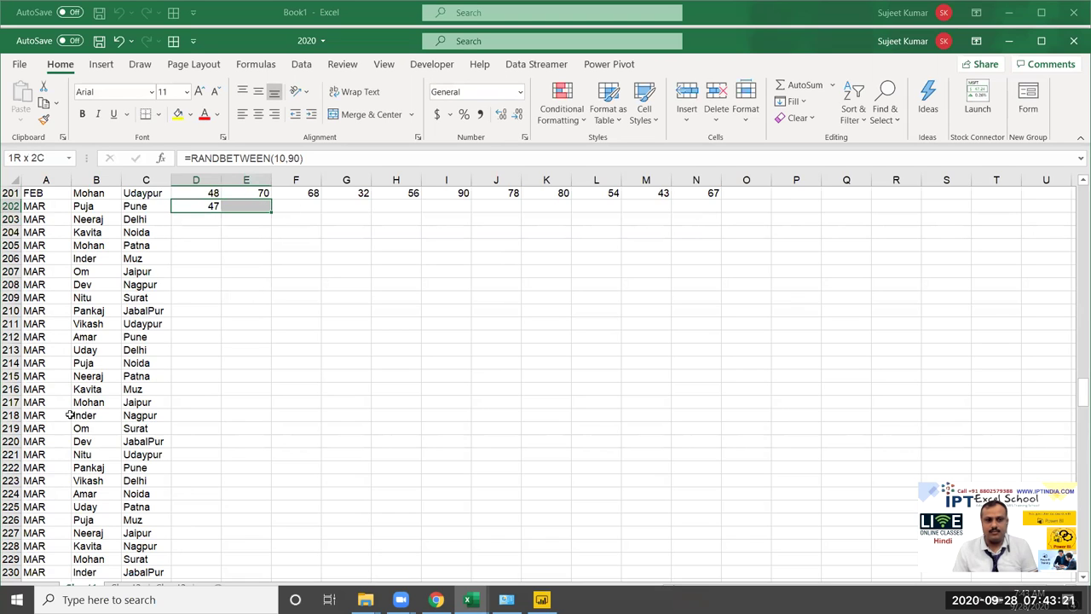
key(shift+Right)
key(shift+Right)
key(shift+Right)
key(shift+Right)
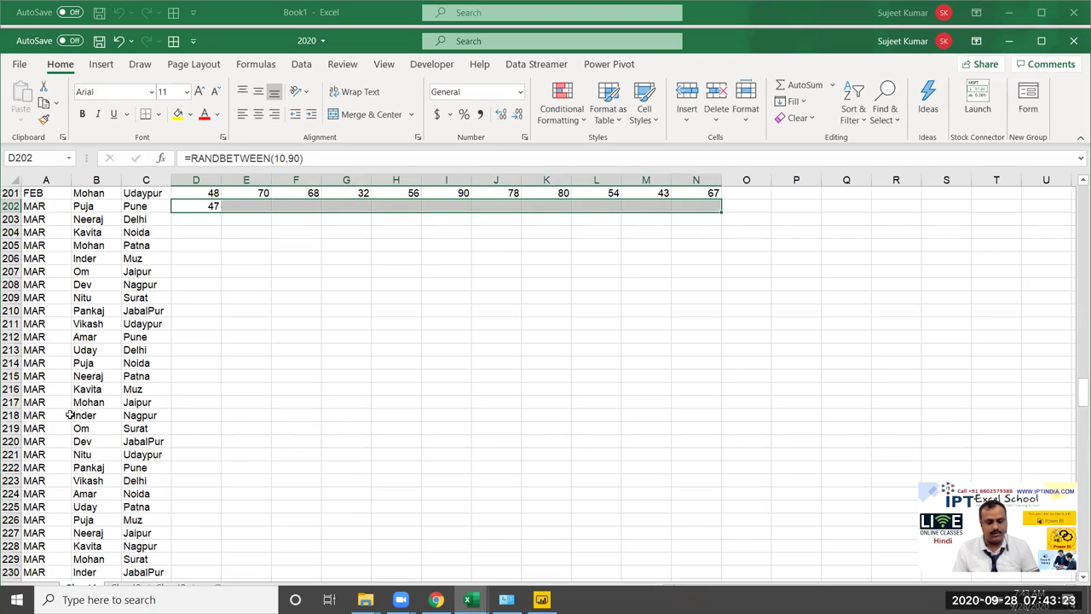
key(ctrl+r)
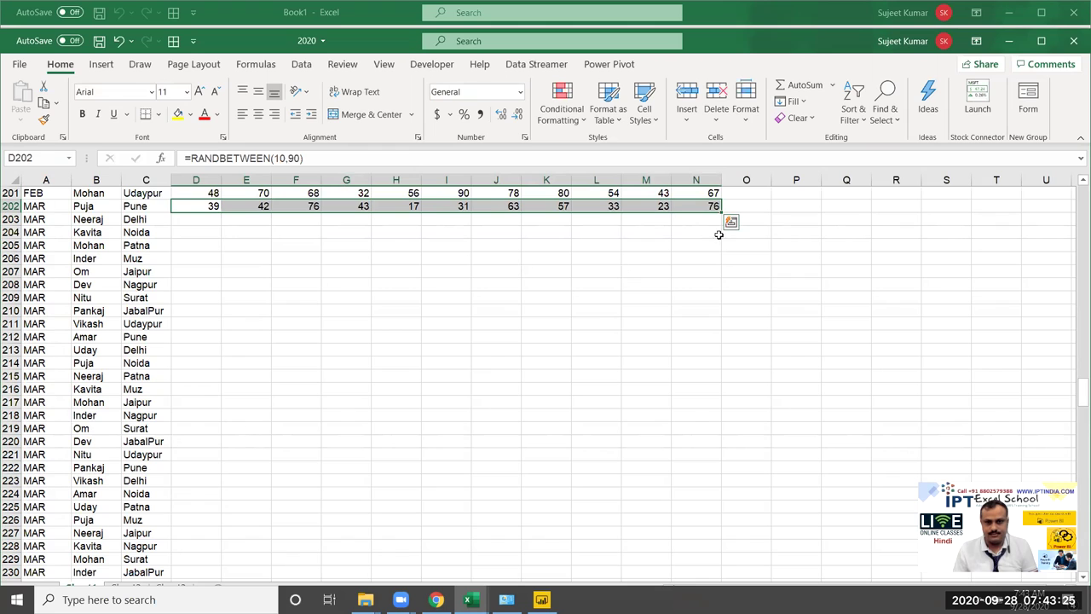
mouse_move(721, 219)
mouse_down()
mouse_move(272, 221)
mouse_move(214, 204)
mouse_up()
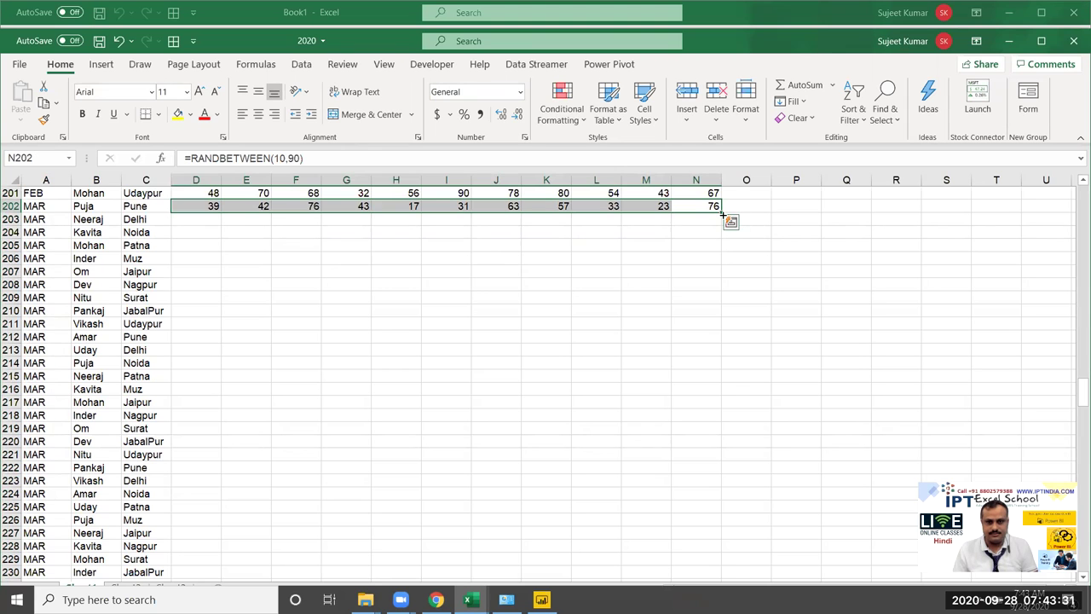
double_click(722, 215)
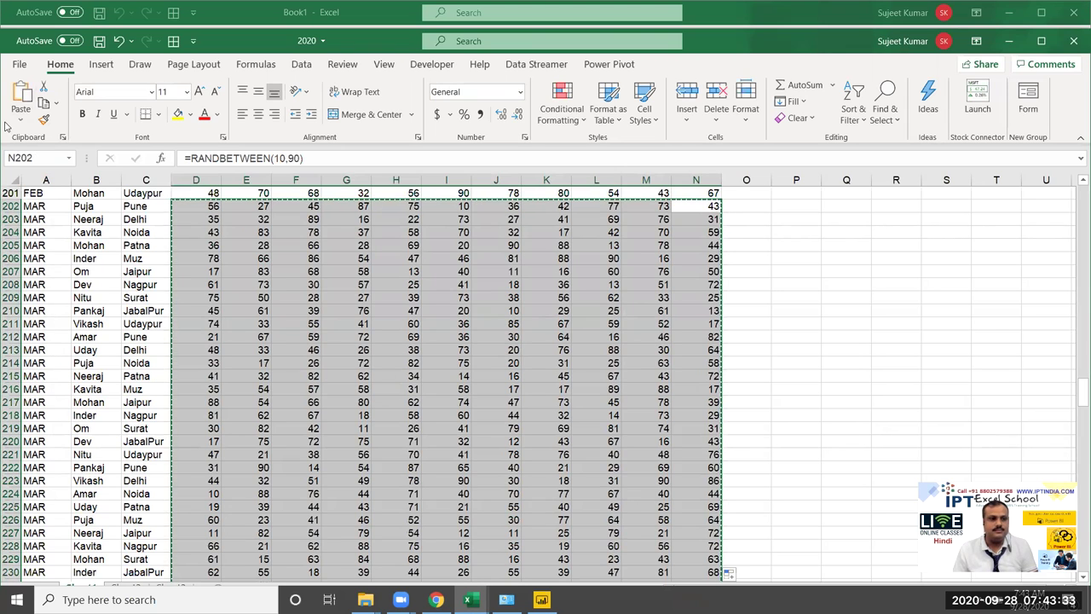
click(21, 117)
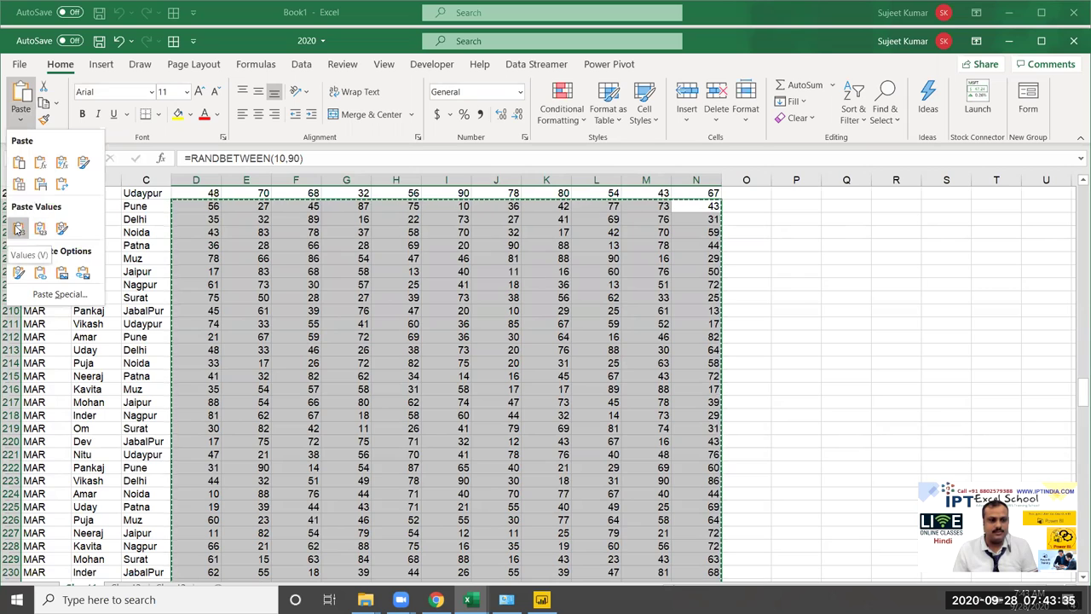
click(18, 229)
click(298, 258)
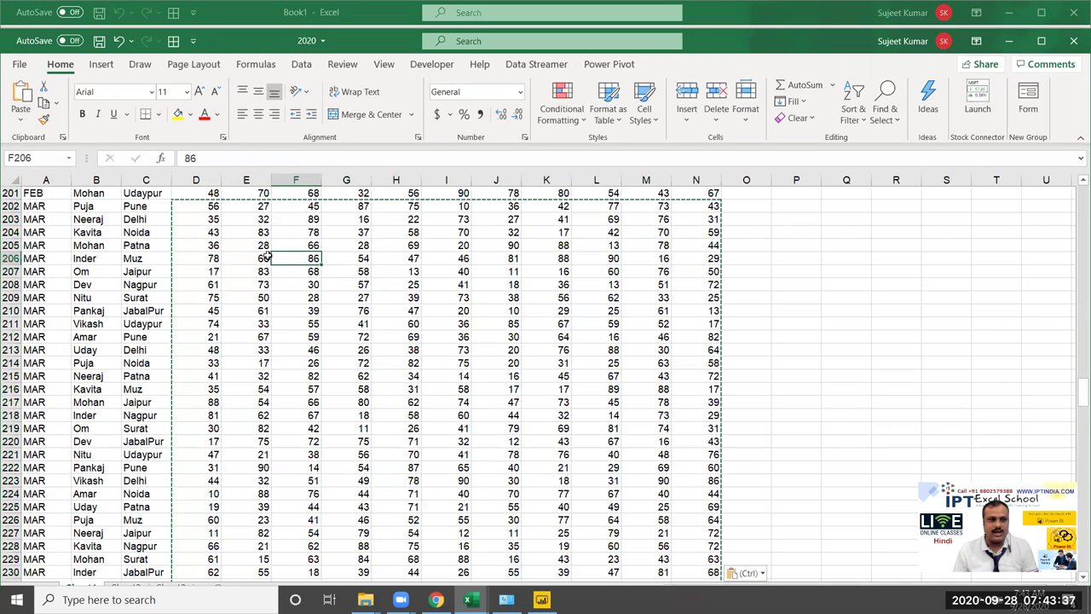
click(22, 65)
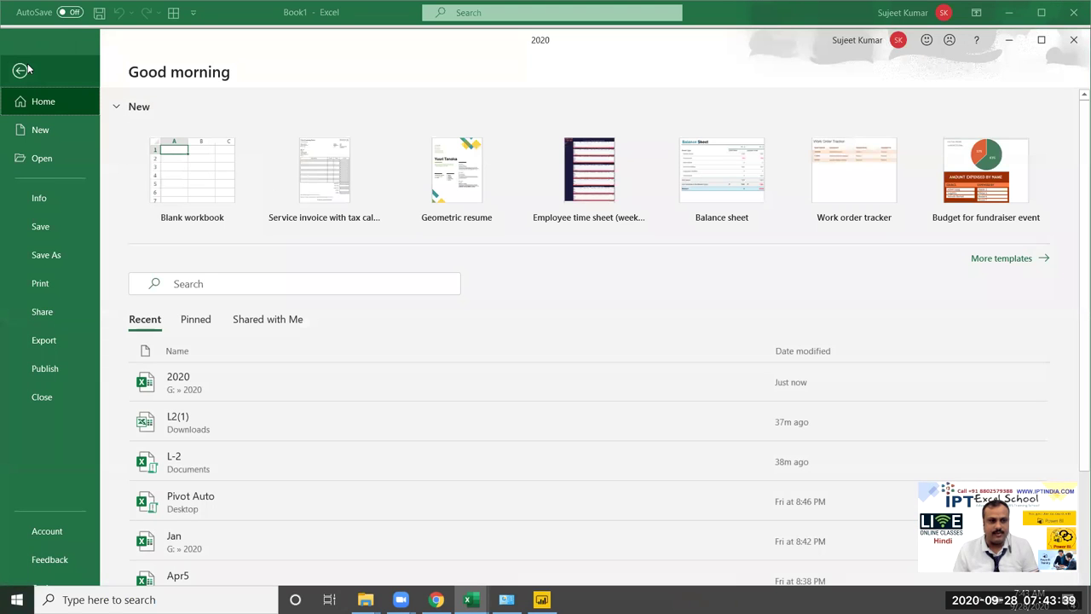
click(63, 368)
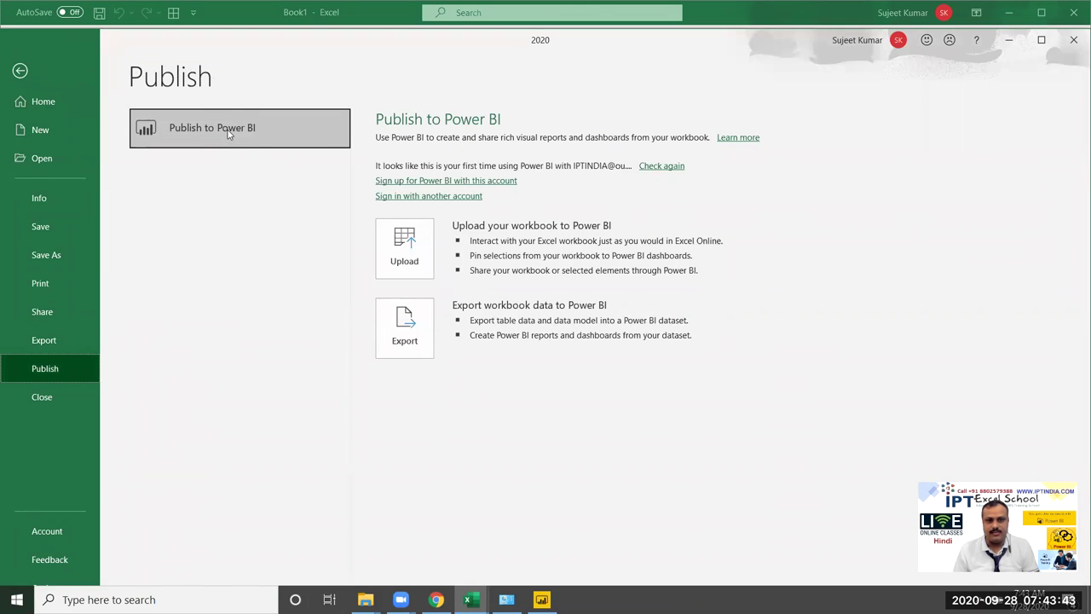
click(407, 260)
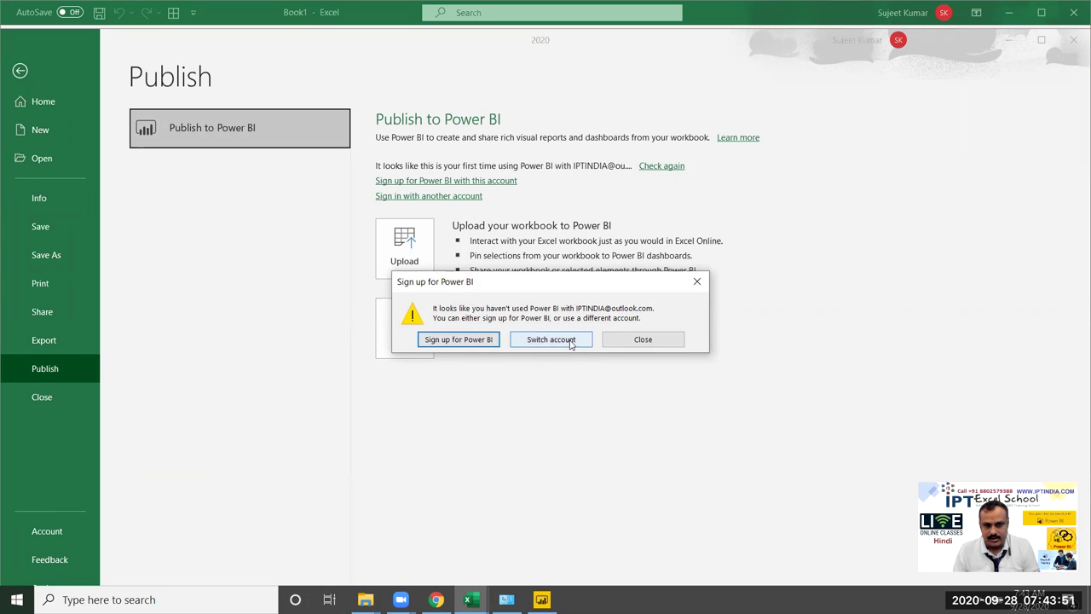
click(617, 340)
key(Escape)
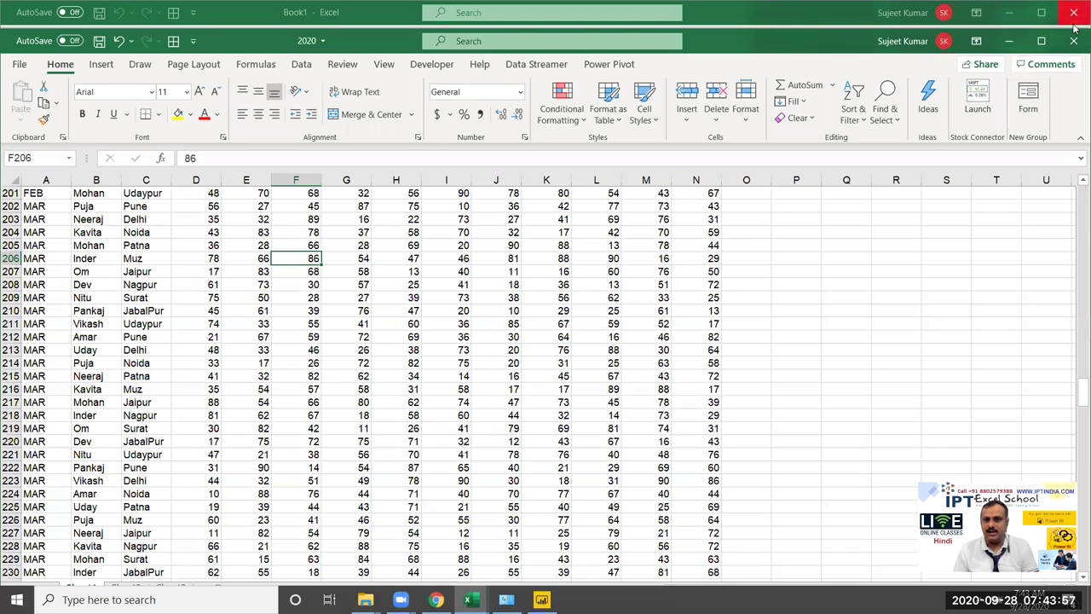
Close the 2020 workbook and refresh Power BI Desktop so the chart shows MAR, FEB and JAN
click(1044, 41)
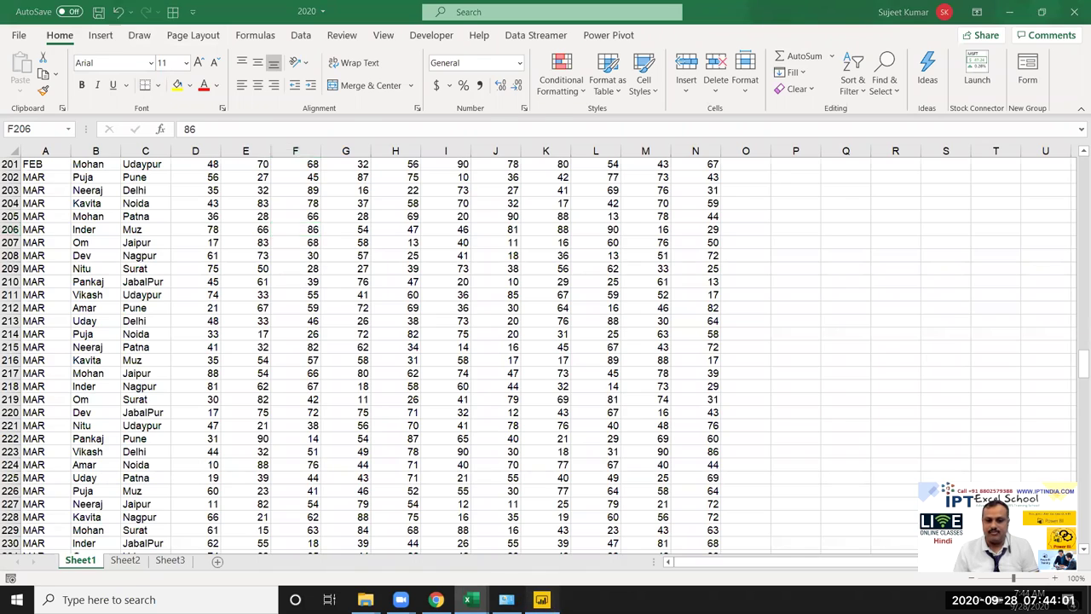
click(542, 600)
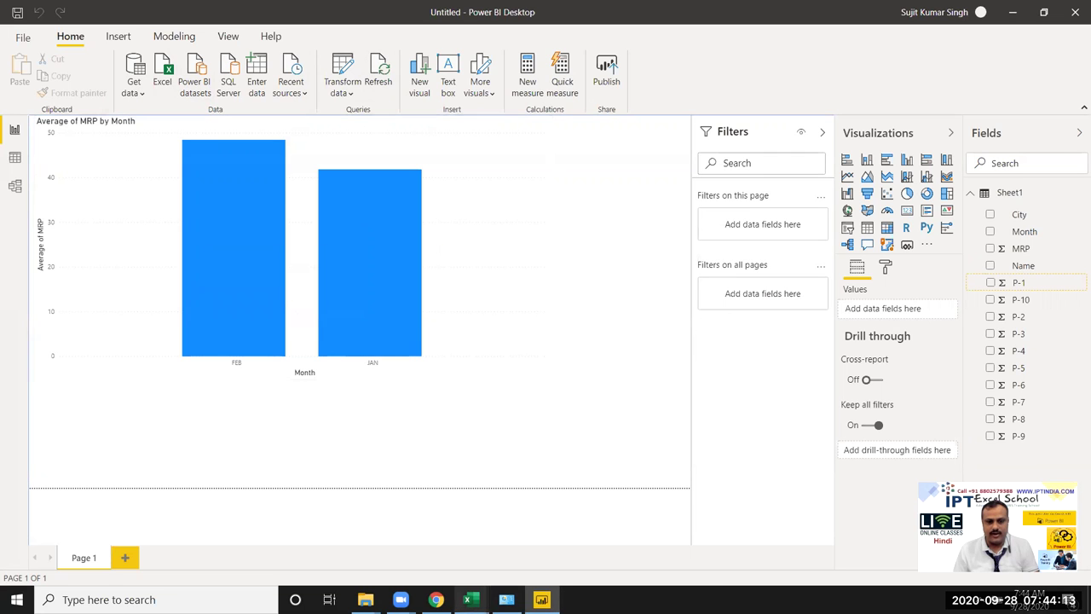
mouse_move(467, 599)
click(593, 564)
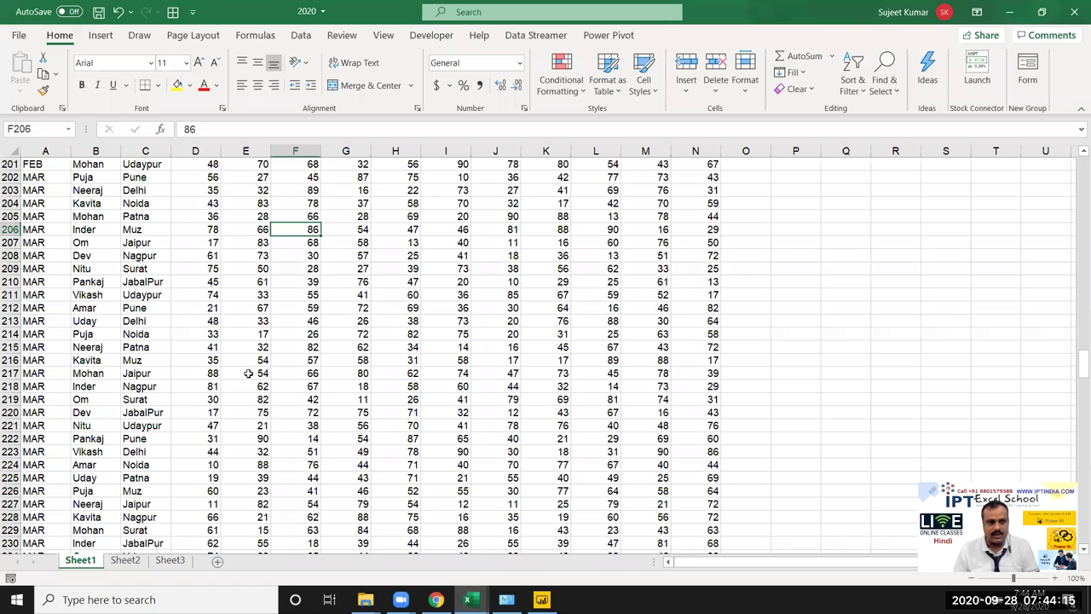
click(1075, 12)
click(541, 599)
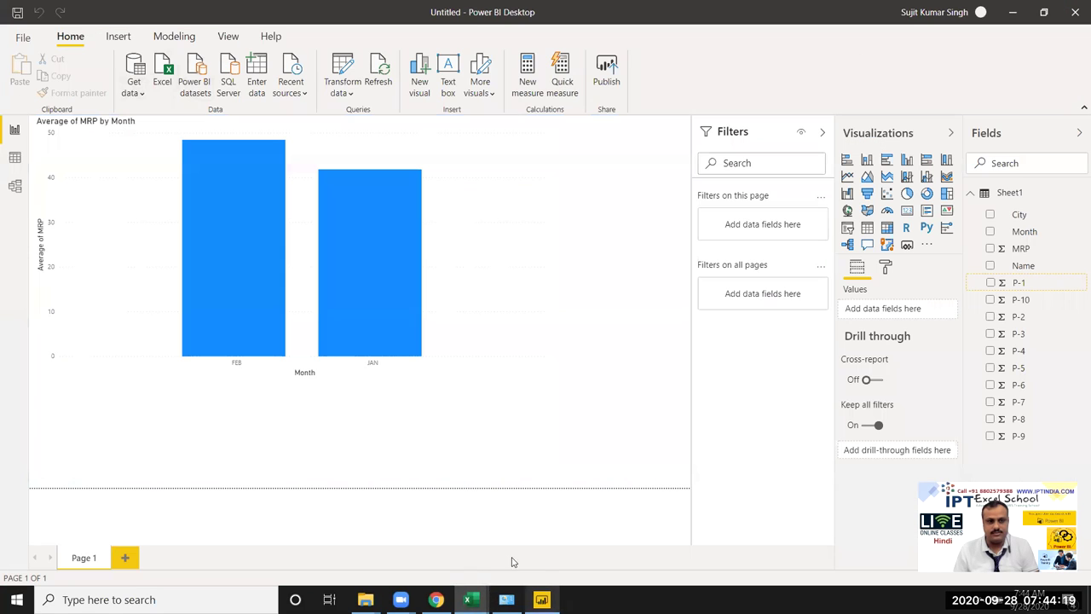
click(381, 70)
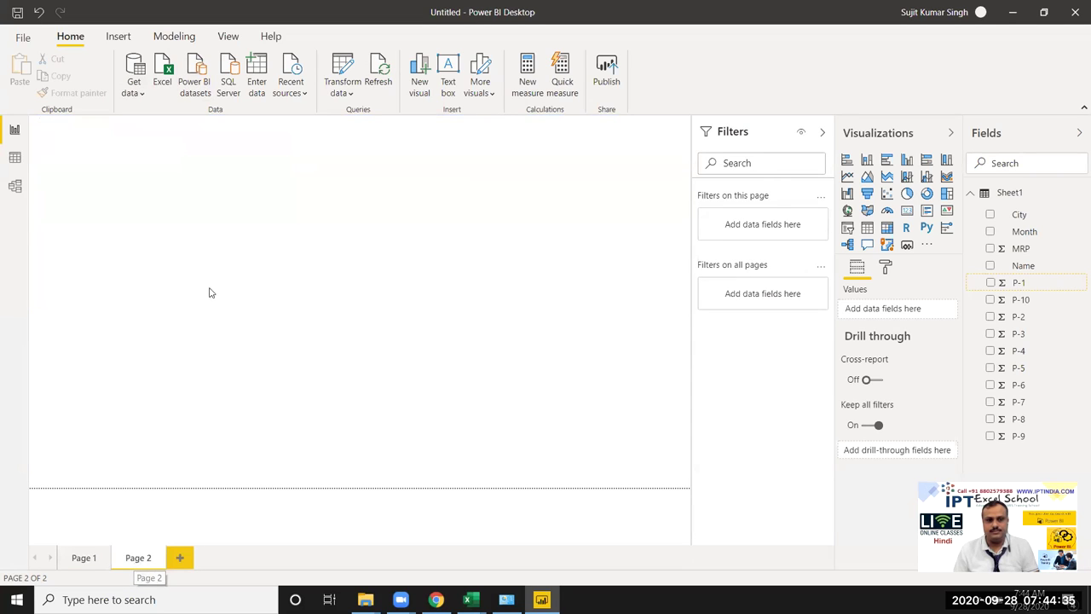
Start a manual Enter data table with column headers Name, Sales and Pro%
click(252, 82)
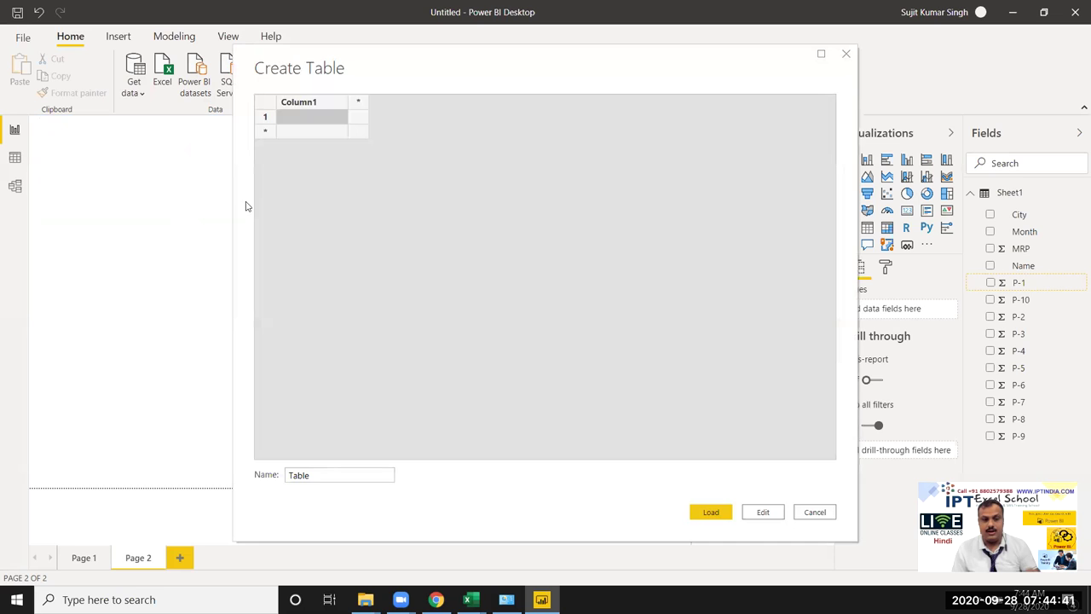
double_click(320, 106)
text(Name)
key(Tab)
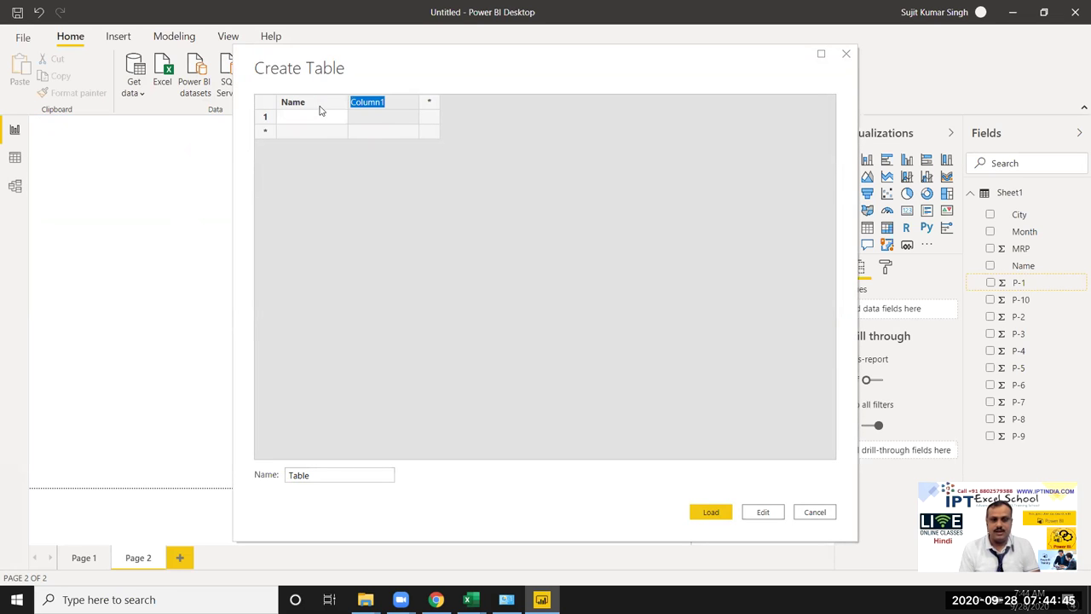
text(SA)
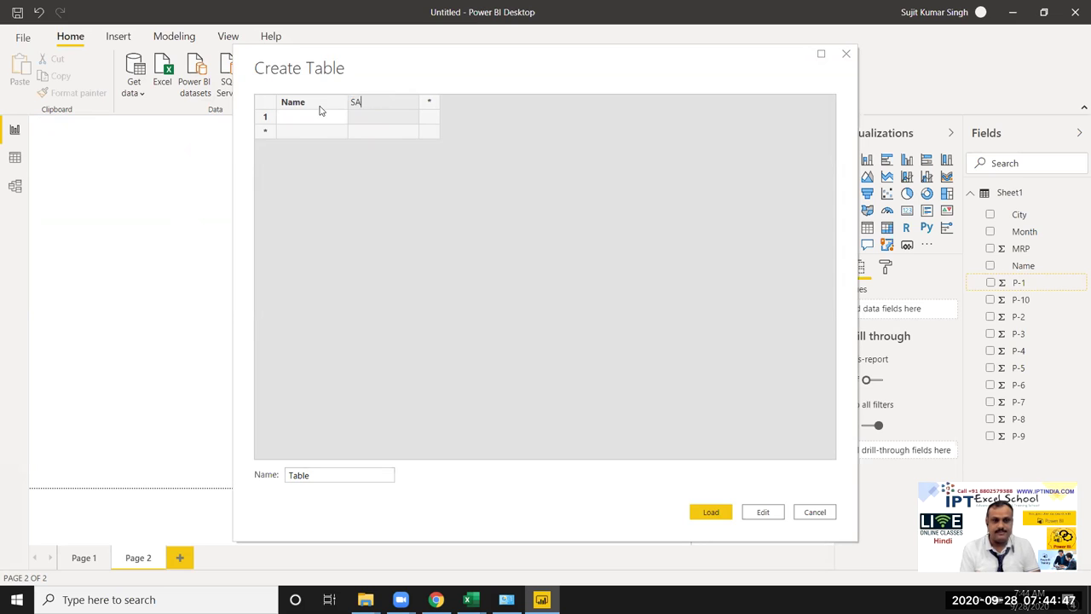
text(les)
key(Tab)
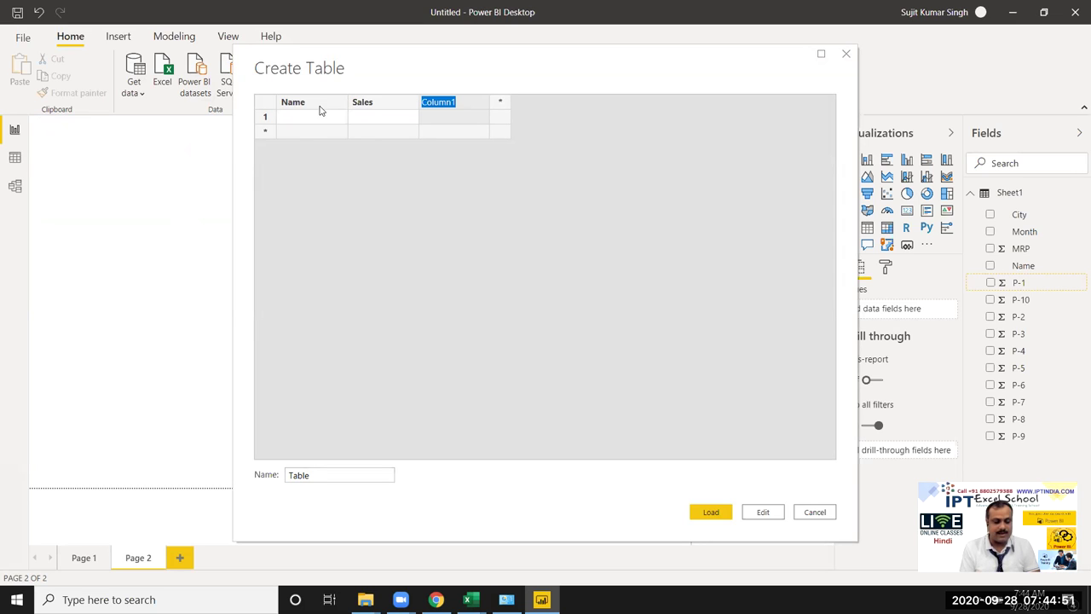
text(%)
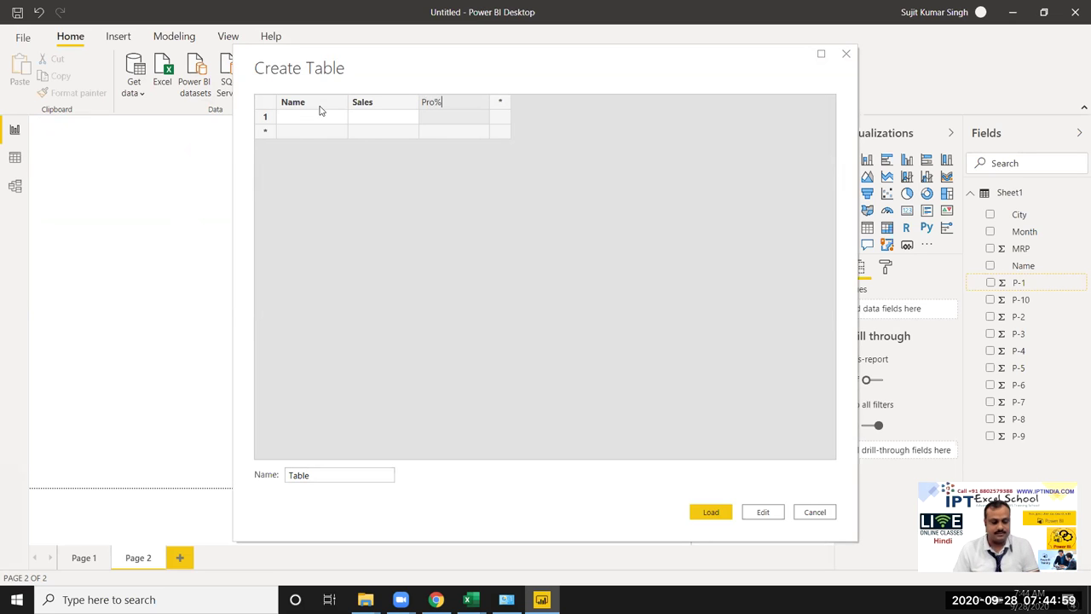
key(Return)
Enter the first three rows: a name each, sales 65, 78, 78, with Pro% 25 and 36 on rows two and three
key(Left)
key(Left)
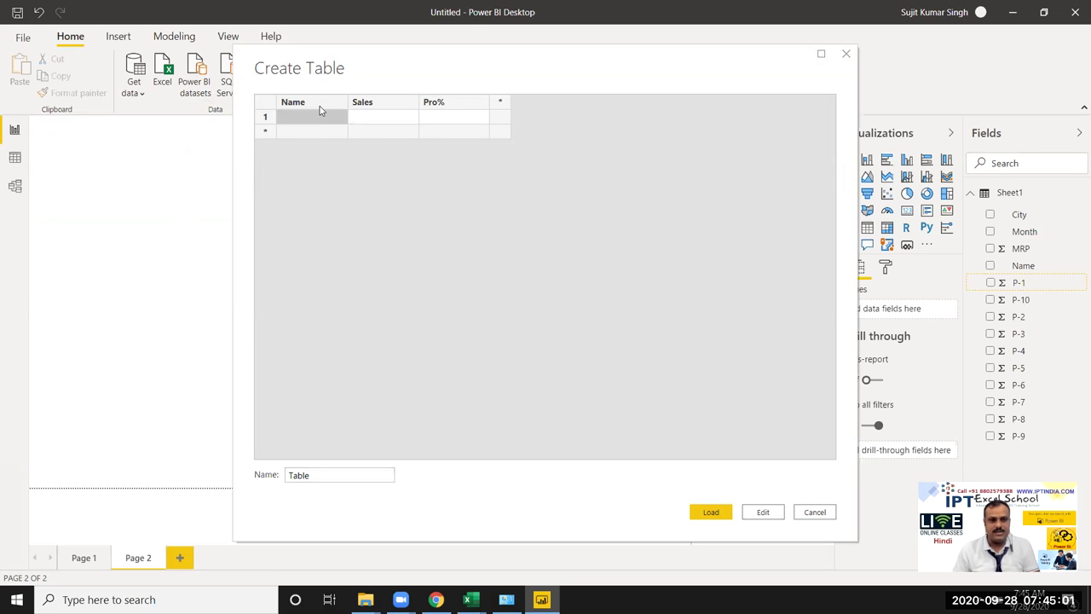
text(Puja)
key(Tab)
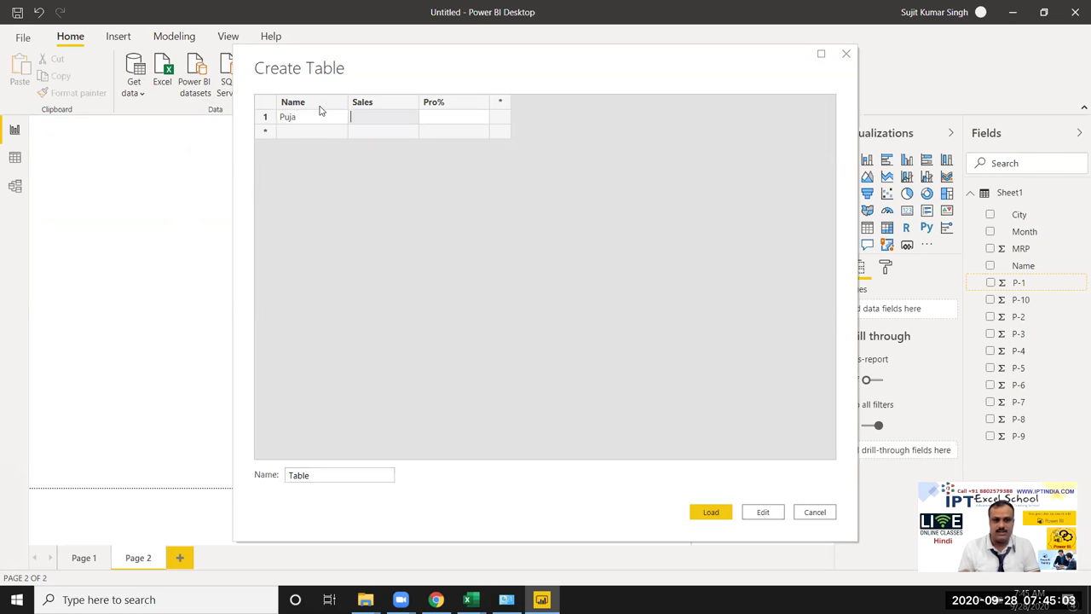
text(65)
key(Tab)
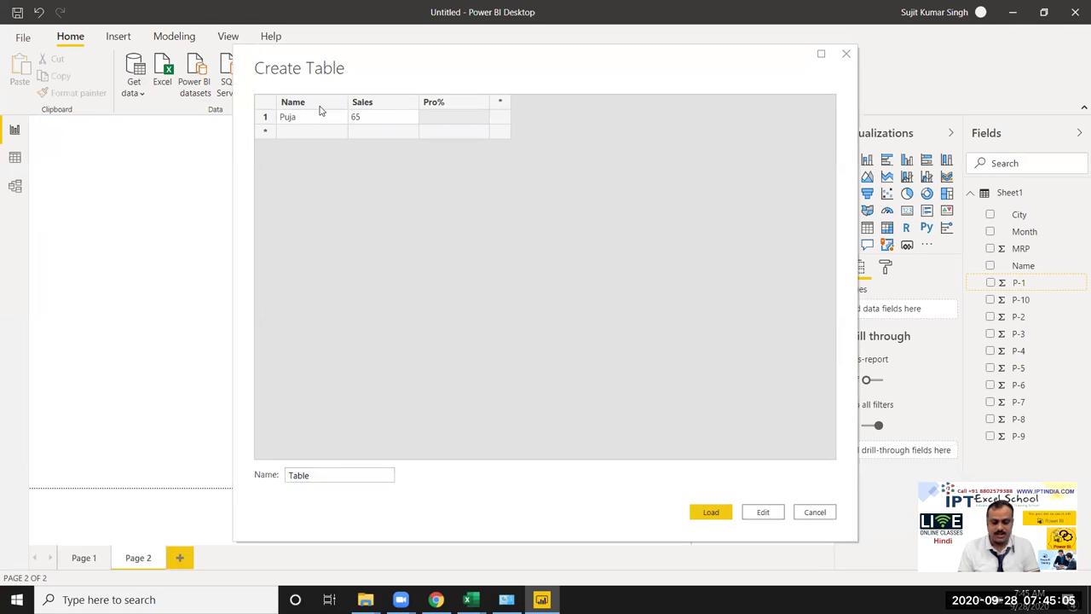
text(10%)
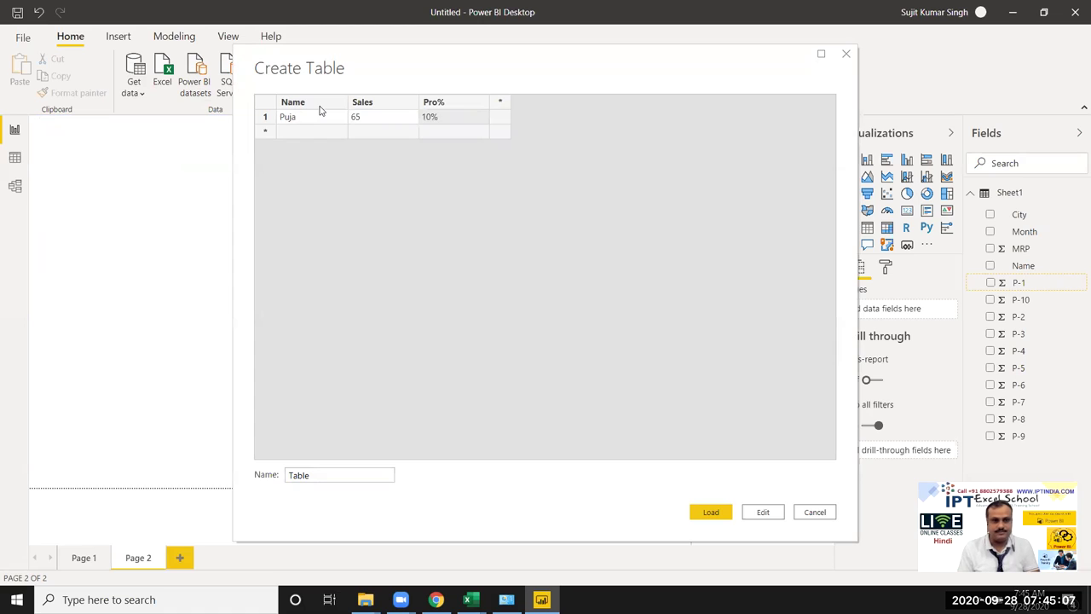
key(Tab)
text(Neer)
key(Tab)
text(78)
key(Tab)
text(25)
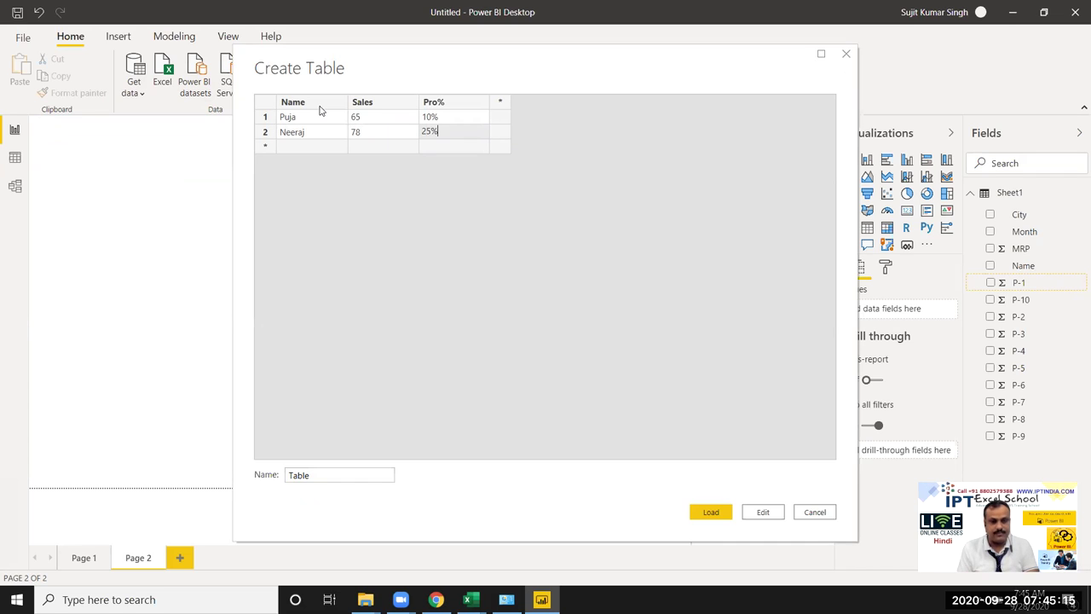
key(Return)
key(Left)
key(Left)
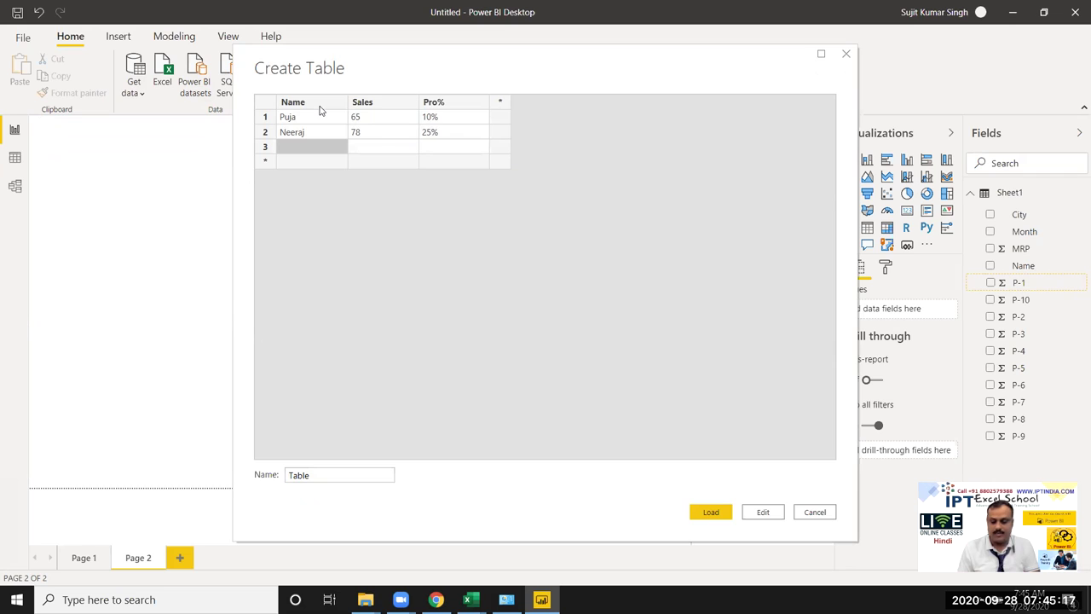
text(OM)
key(Tab)
text(78)
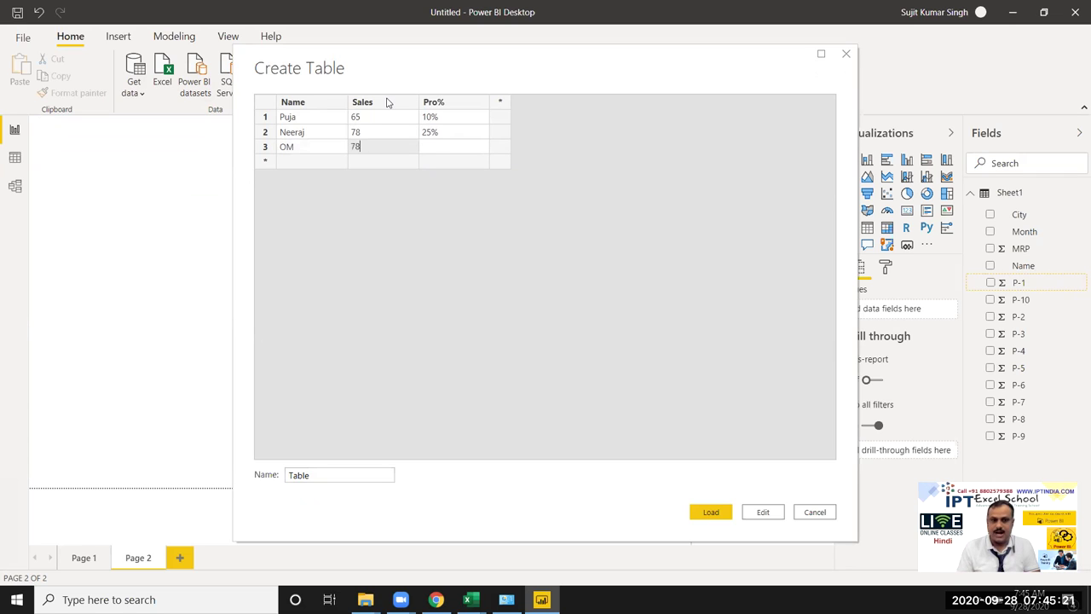
key(Tab)
text(36)
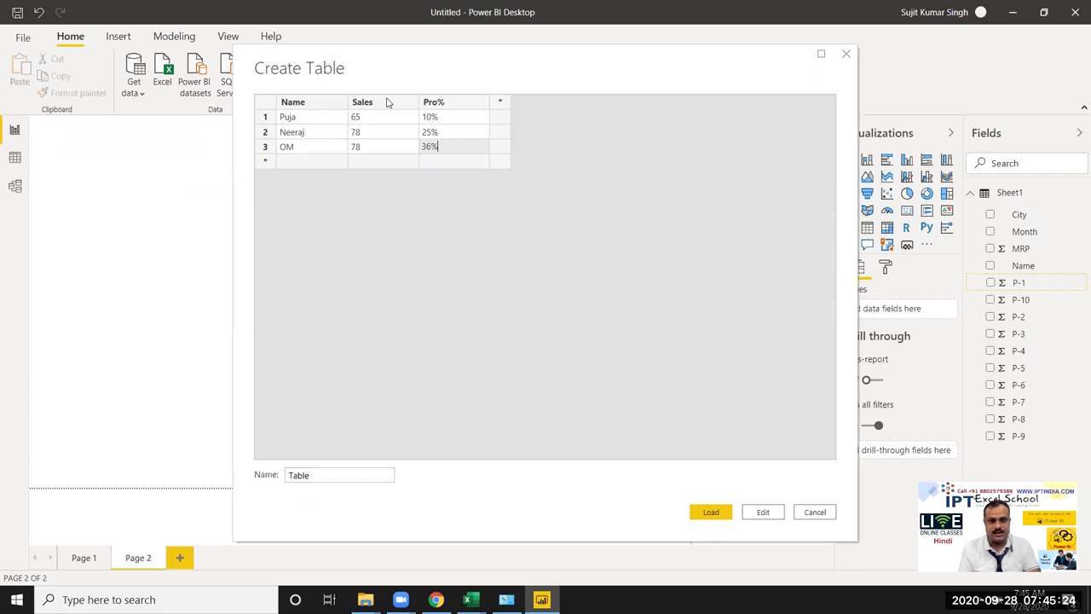
key(Return)
Enter rows four to six: a name each, sales 87 and 78, and Pro% 40, 50 and 74
key(Home)
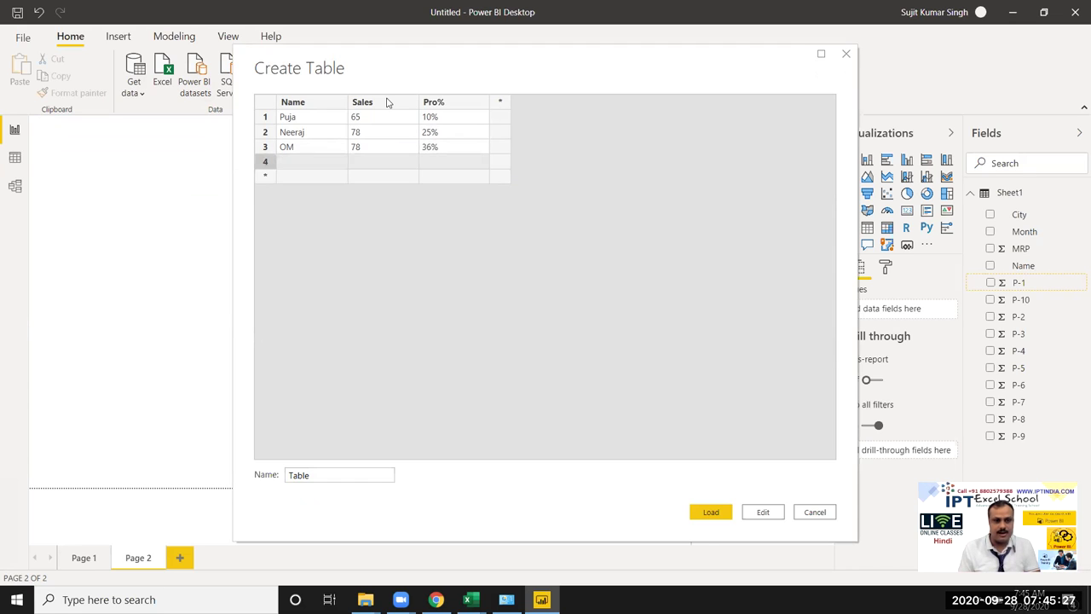
key(Escape)
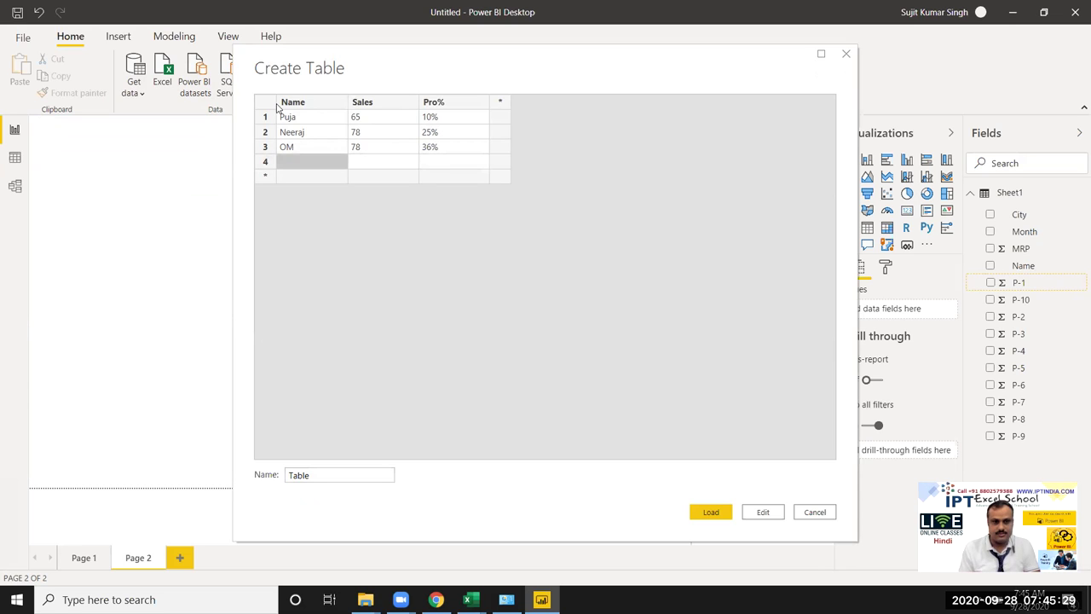
text(Dev)
key(Tab)
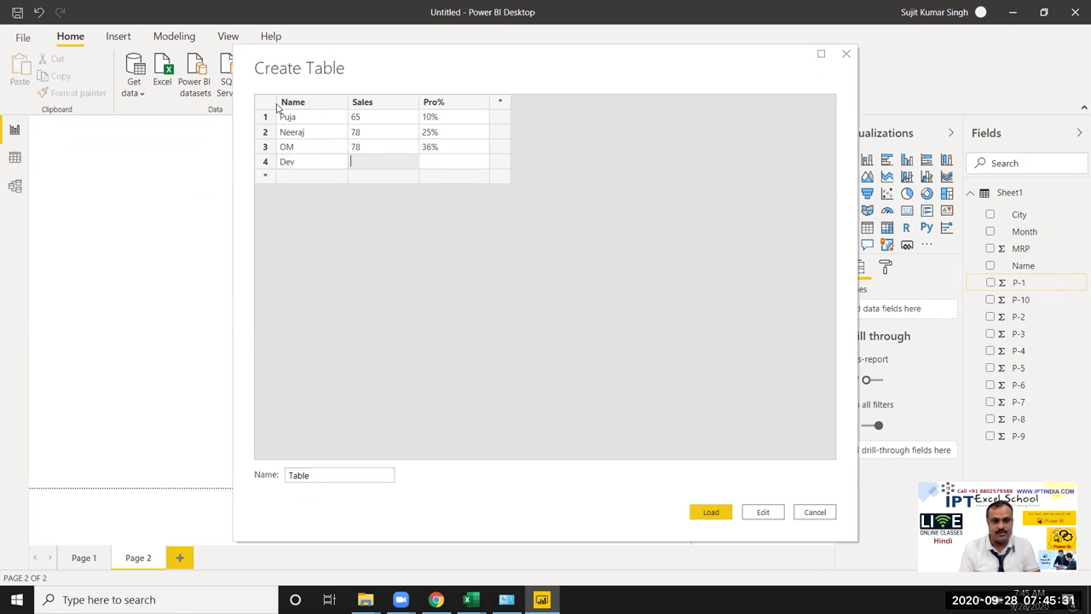
text(87)
key(Tab)
text(40)
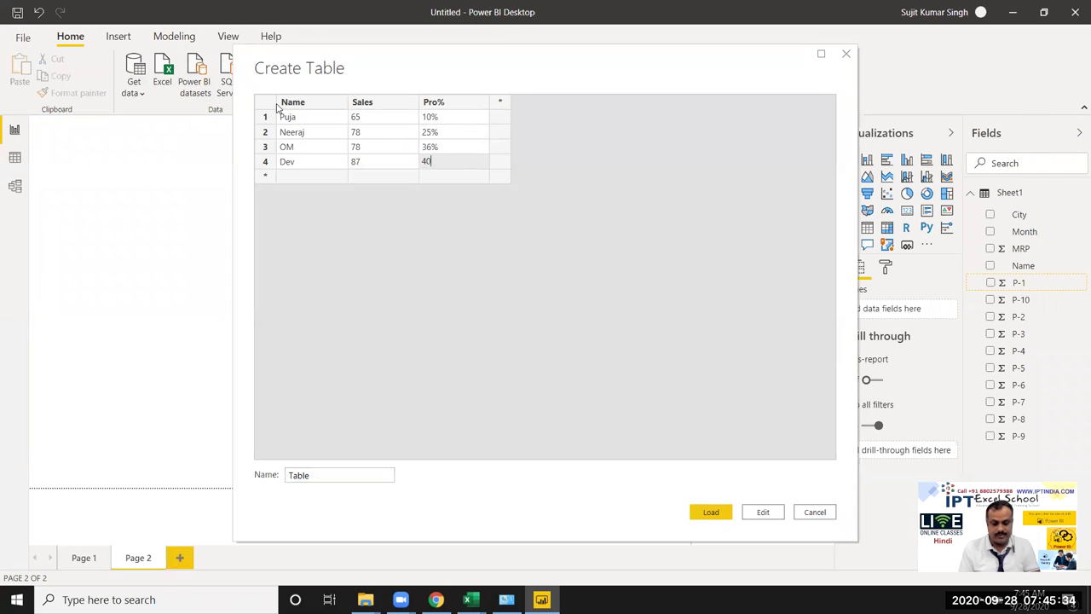
text(%)
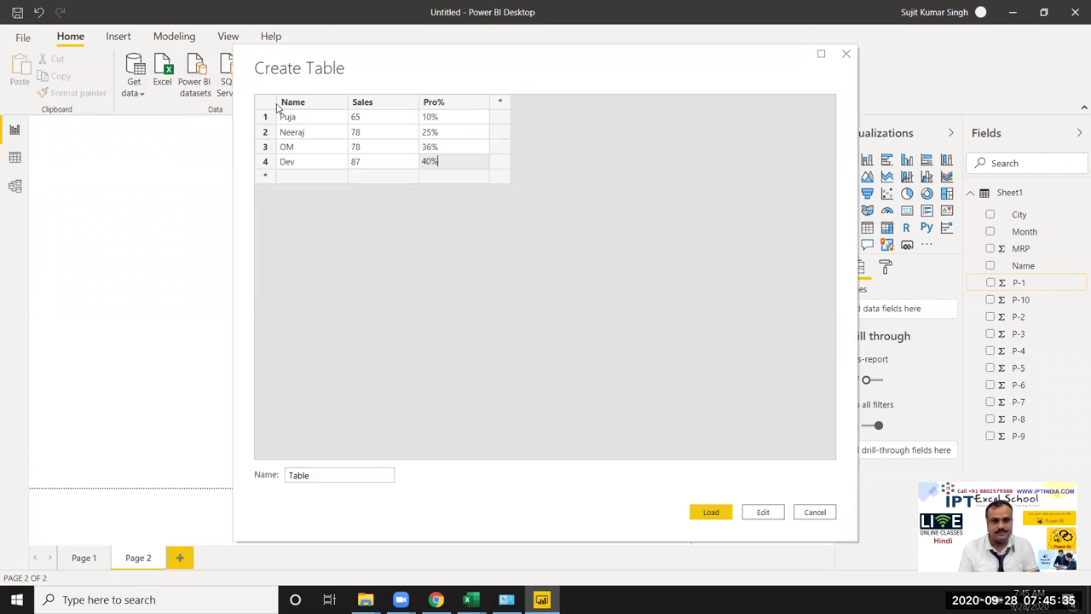
key(Return)
key(Left)
key(Left)
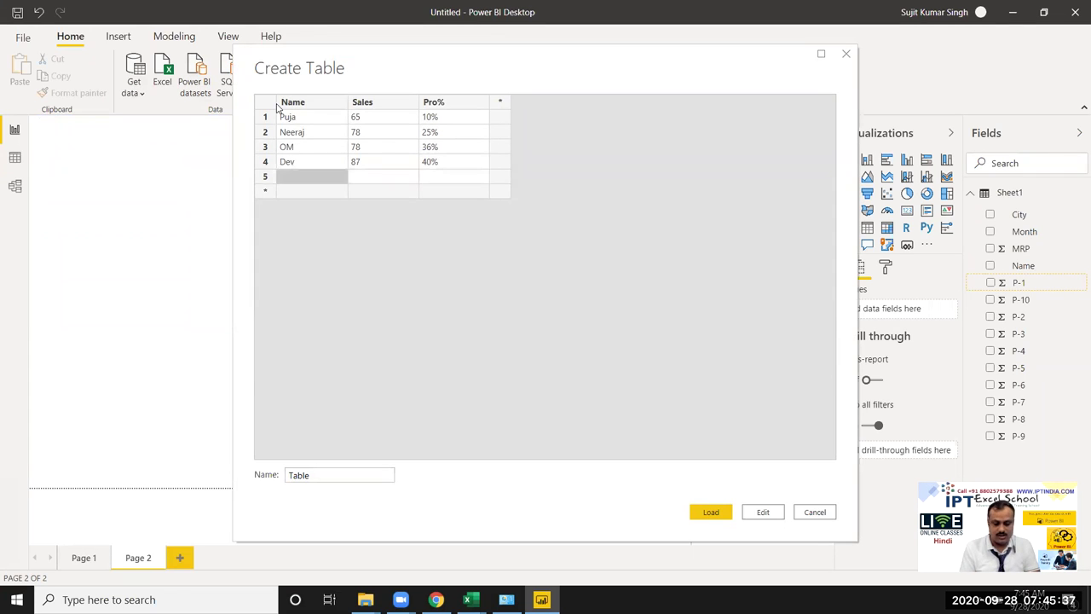
text(Kavita)
key(Tab)
text(78)
key(Tab)
text(50)
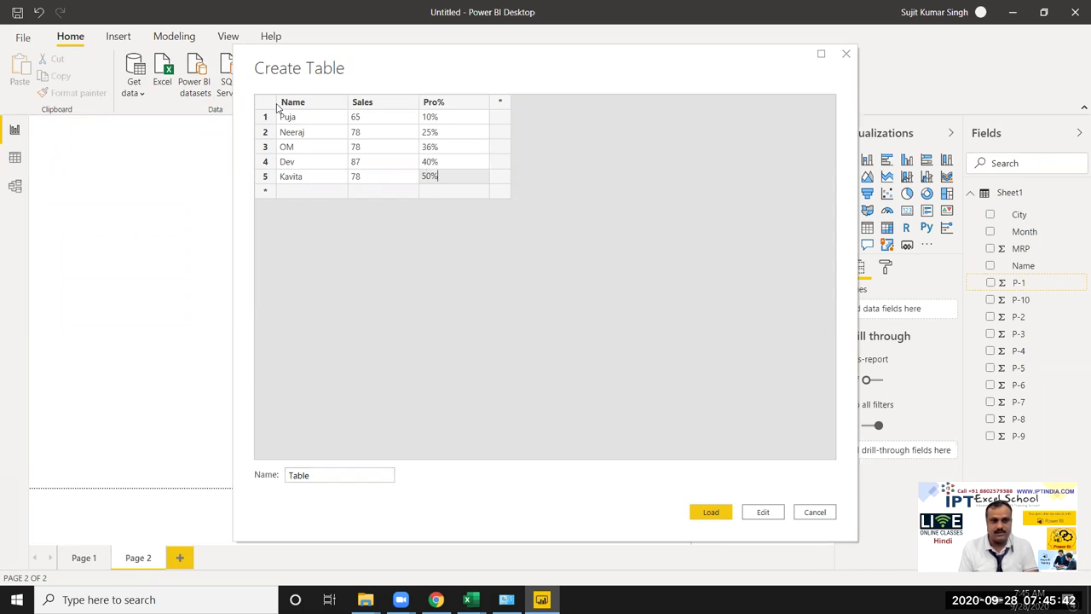
key(Return)
key(Left)
key(Left)
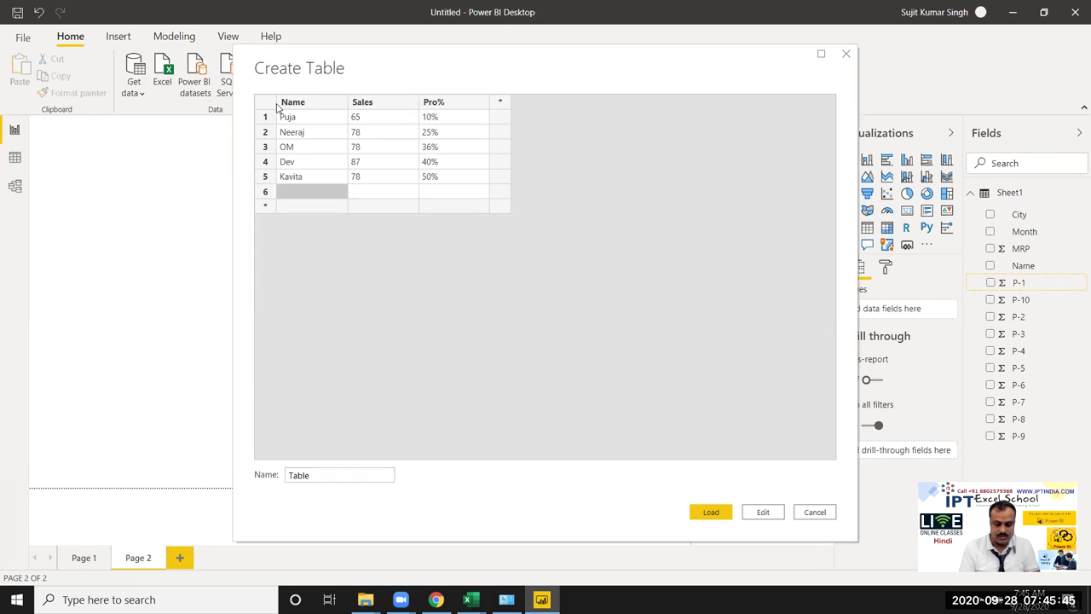
text(Nukul)
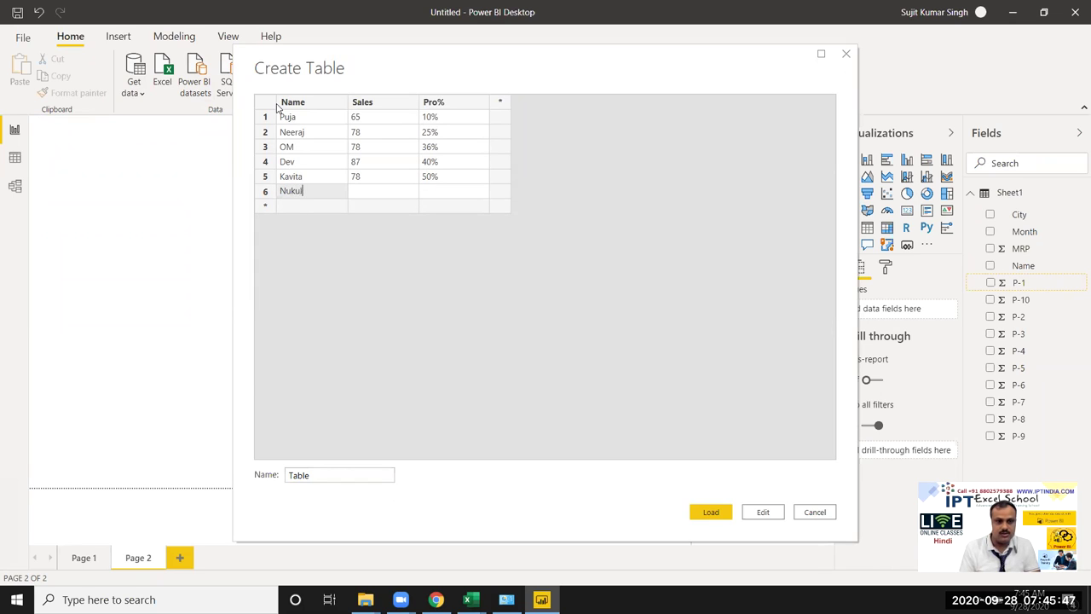
key(Tab)
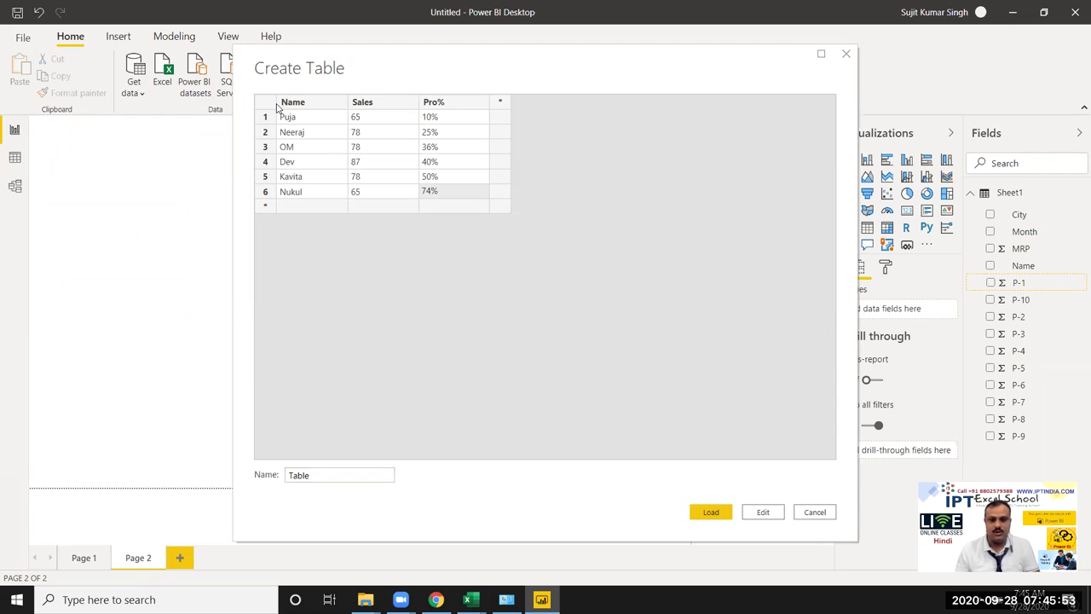
key(Tab)
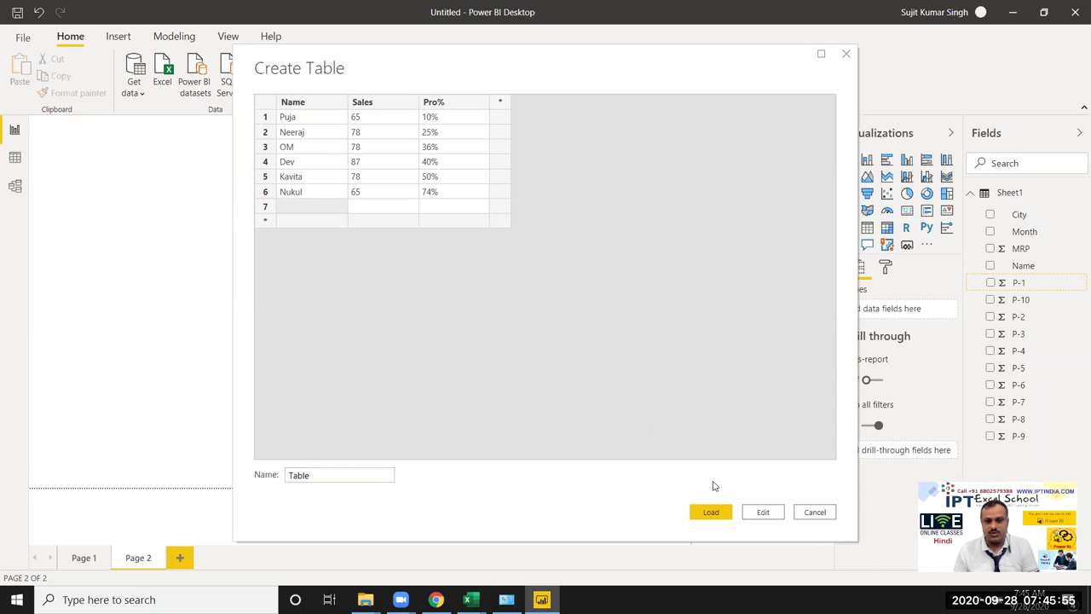
Load the new Table, expand its fields, and place a resized line and clustered column chart
click(711, 512)
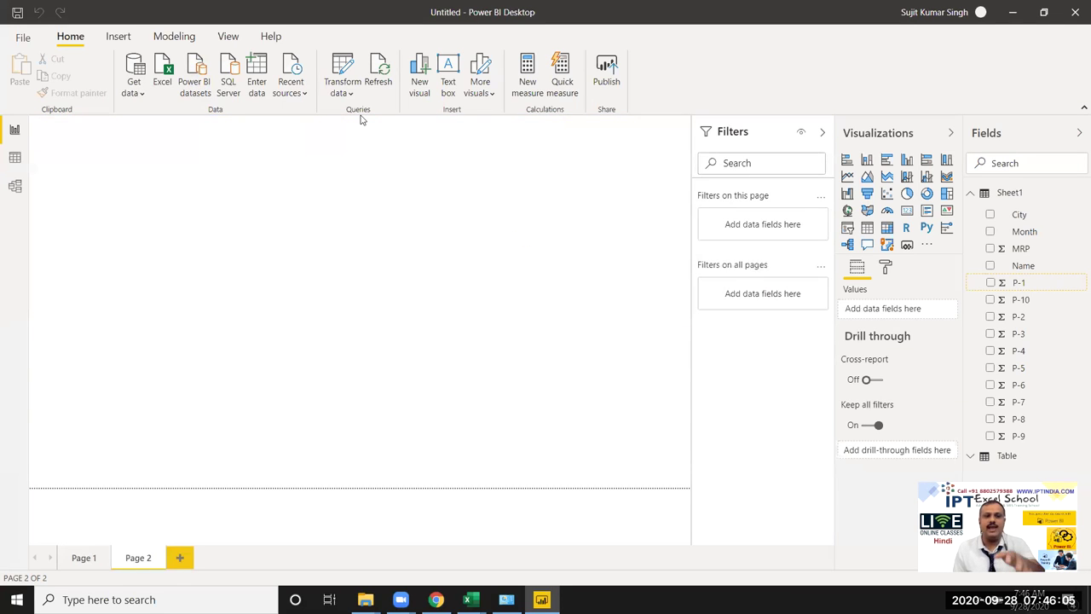
click(972, 194)
click(972, 214)
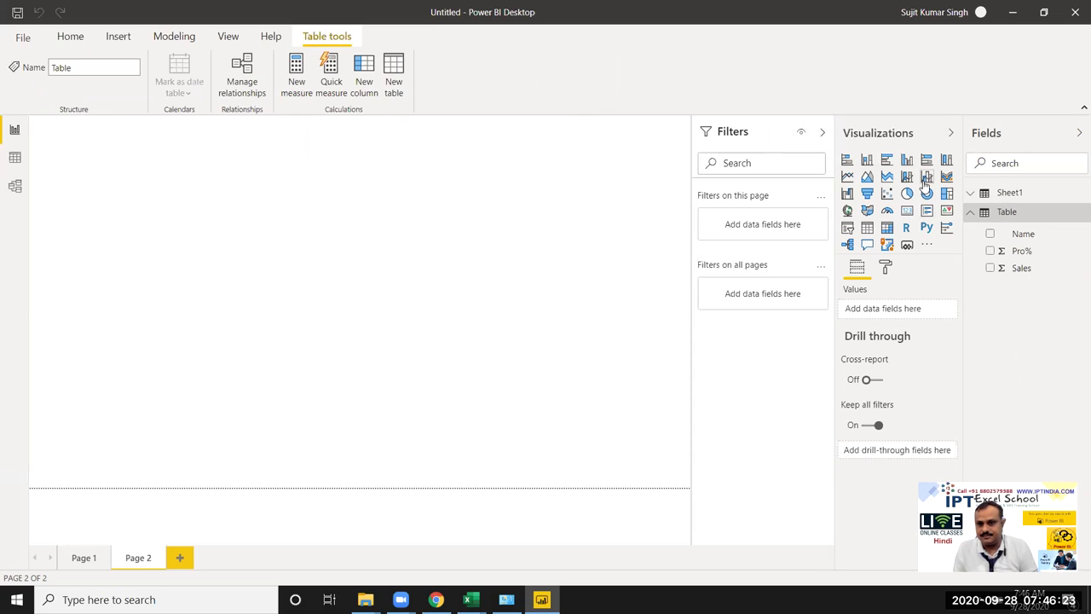
click(927, 178)
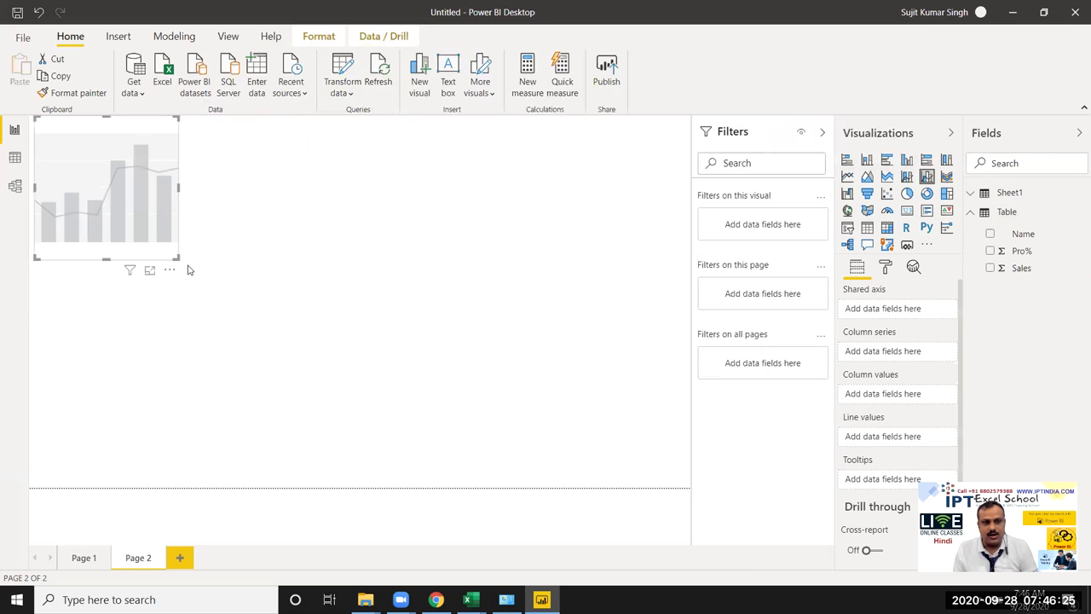
drag(176, 256, 280, 300)
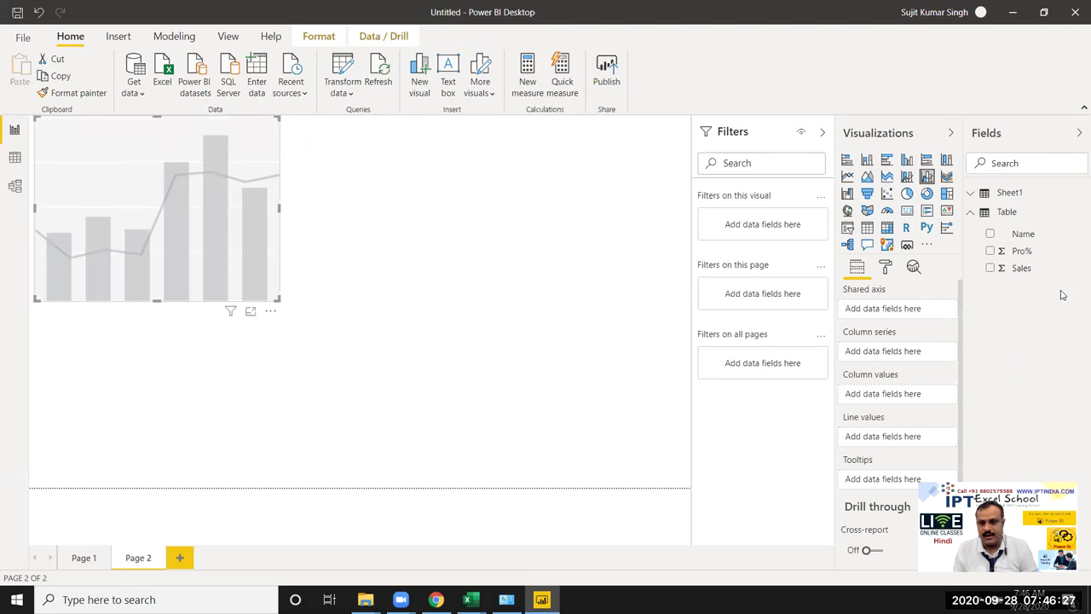
Chart Sales as columns by Name with Pro% moved to the line values, and enlarge the visual
drag(1029, 269, 219, 252)
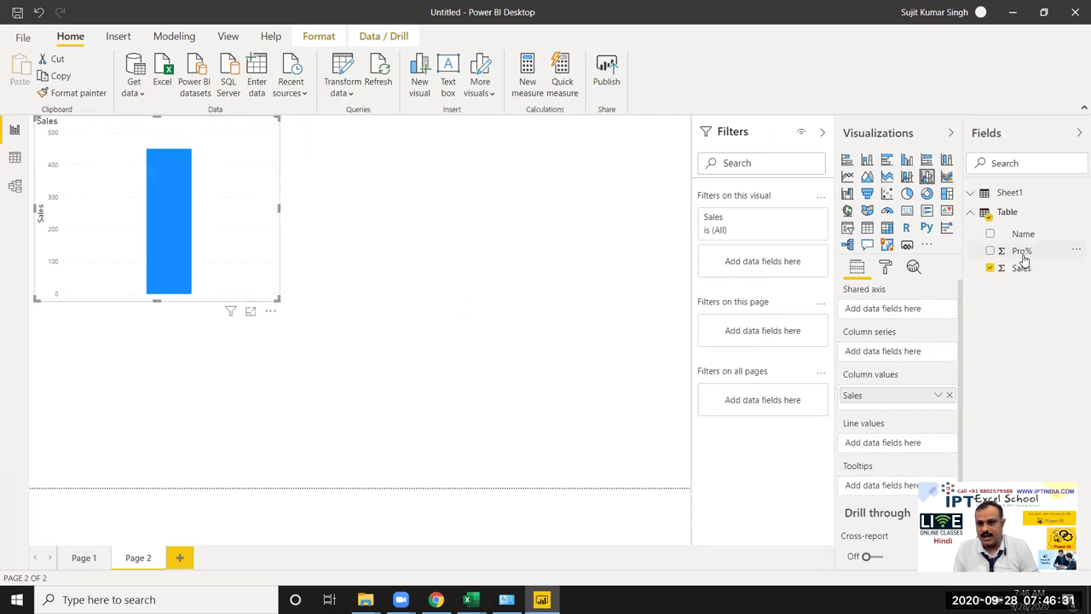
drag(1024, 255, 240, 248)
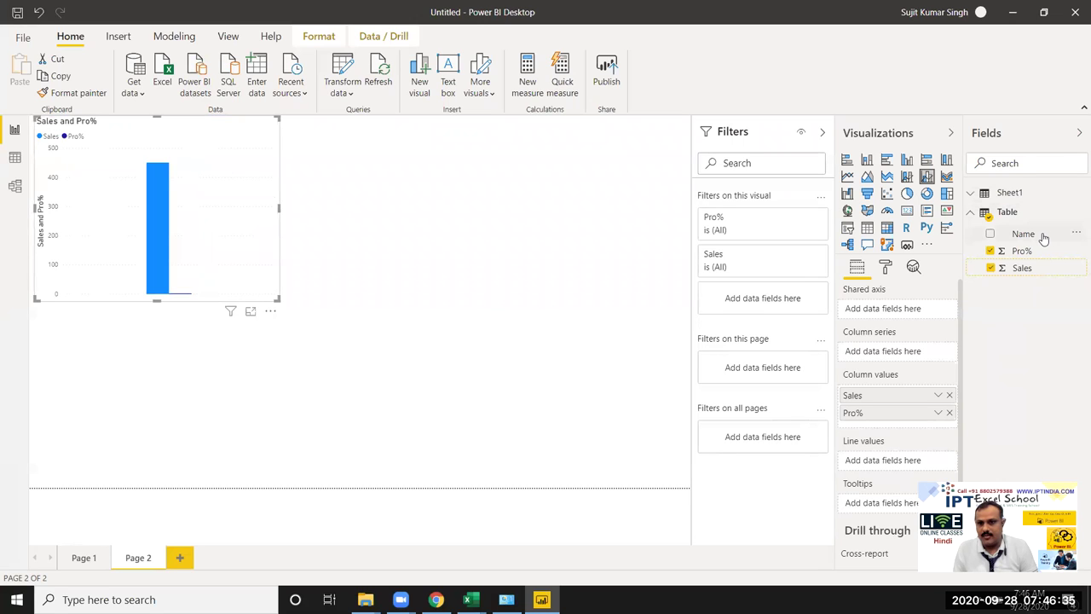
drag(287, 264, 114, 228)
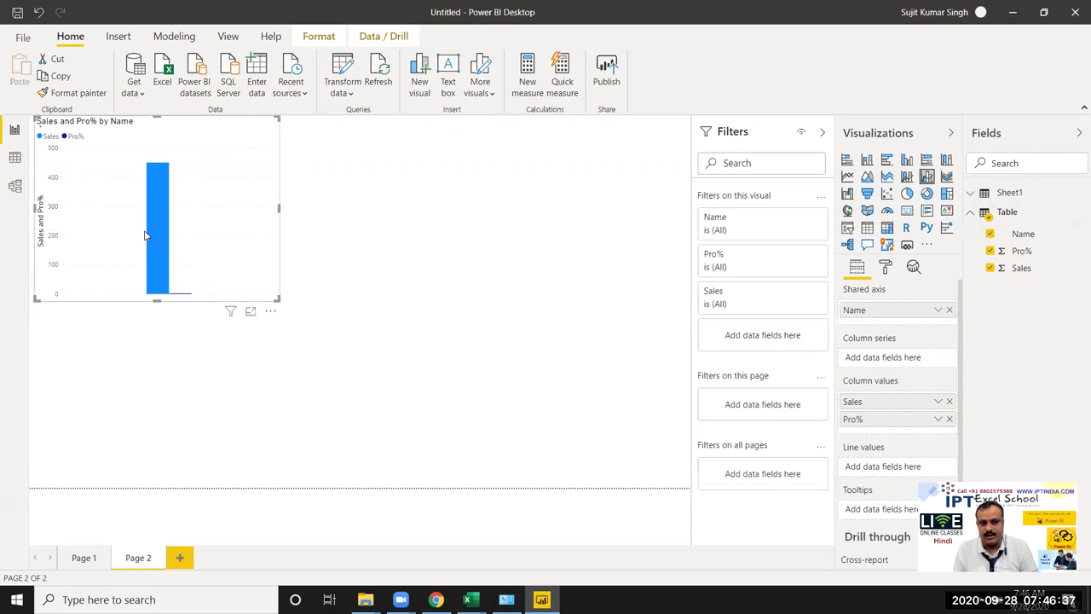
drag(279, 300, 313, 330)
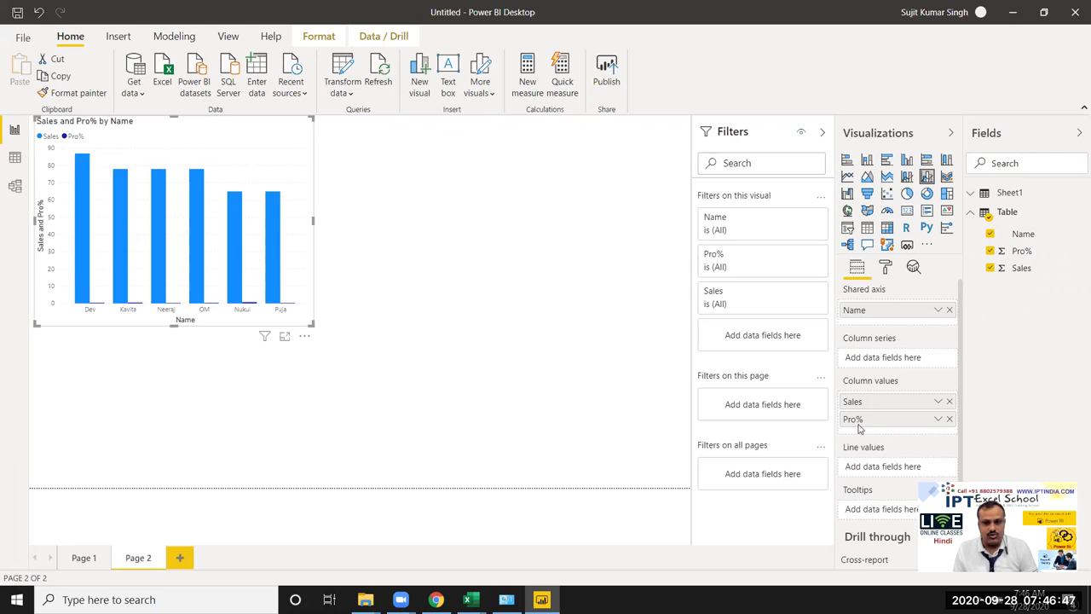
drag(872, 426, 874, 469)
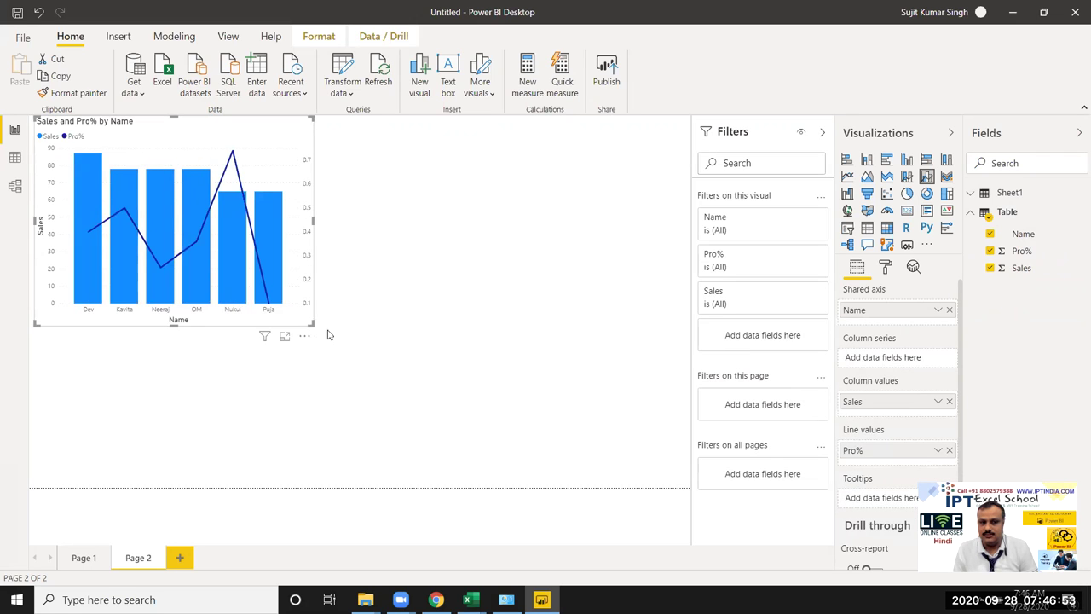
drag(313, 325, 383, 349)
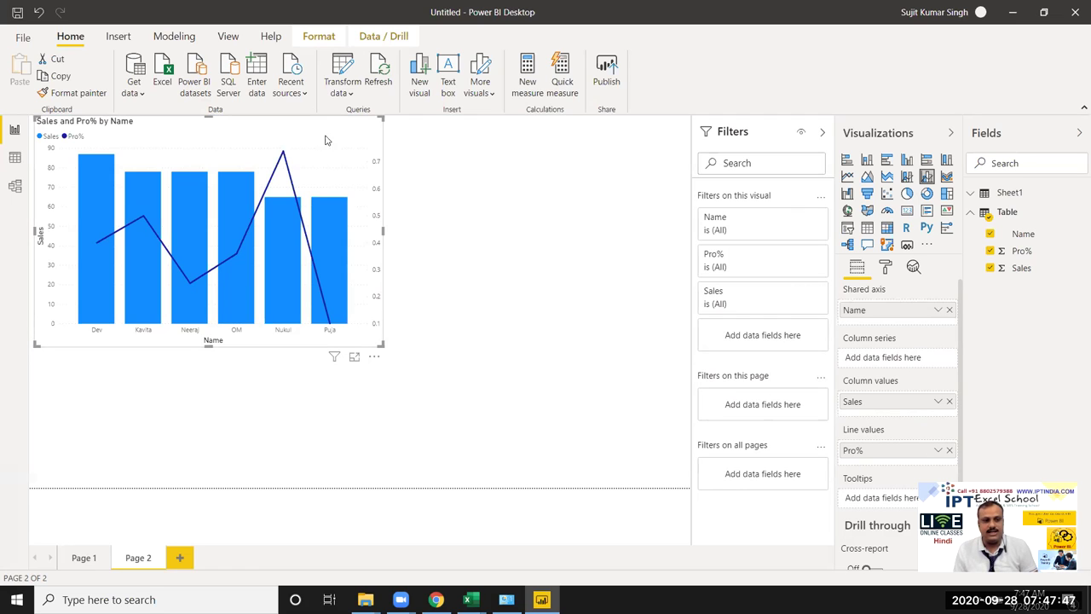
Open the powerbi.microsoft.com pricing page in a new Chrome tab and choose Sign in
click(450, 367)
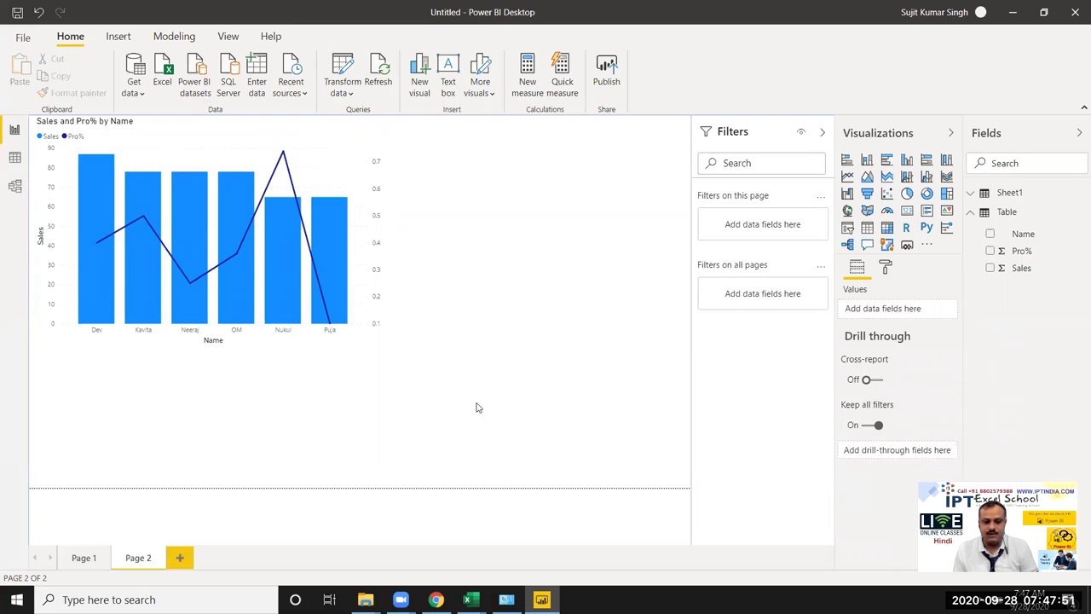
mouse_move(436, 599)
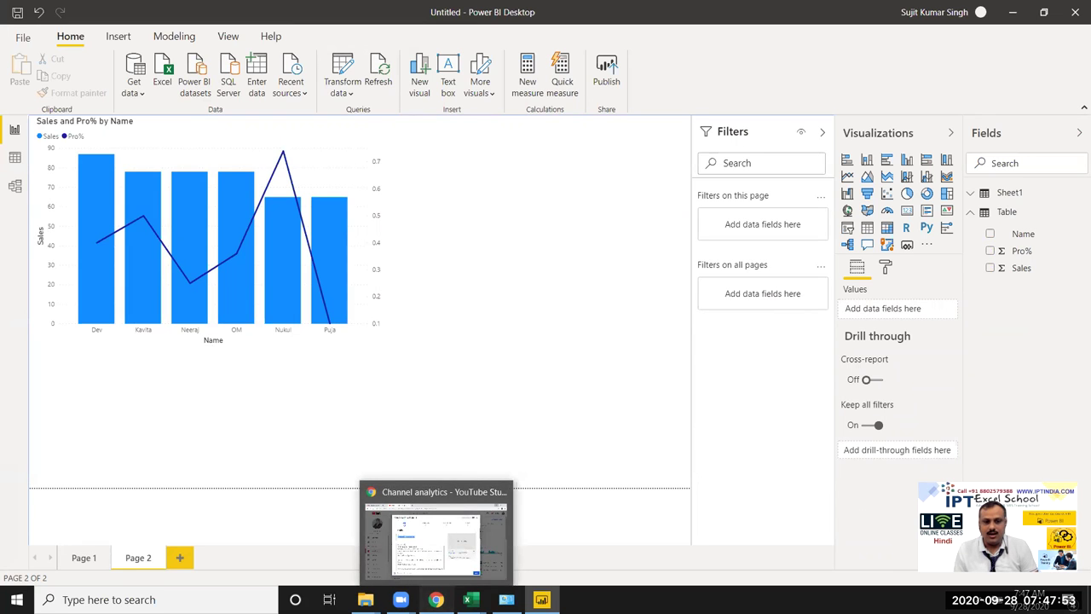
click(436, 533)
key(ctrl+t)
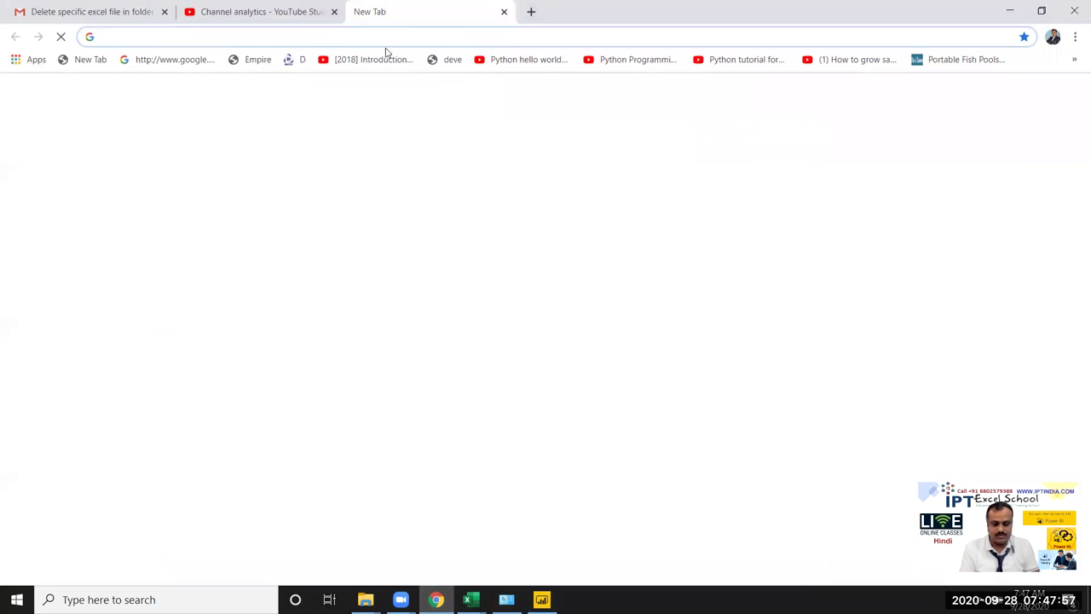
text(mi)
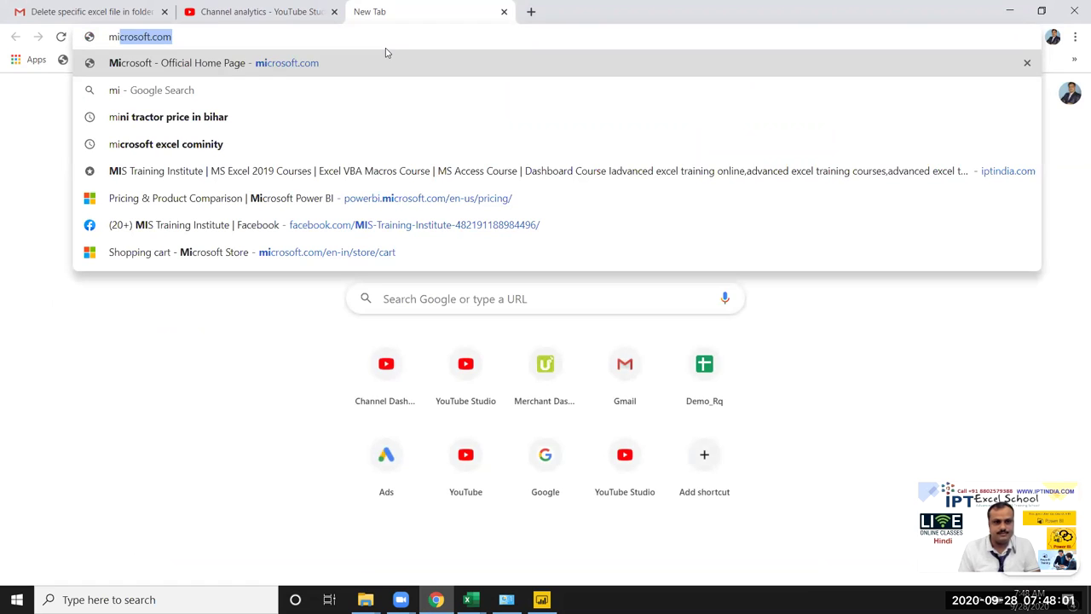
key(Down)
key(Down)
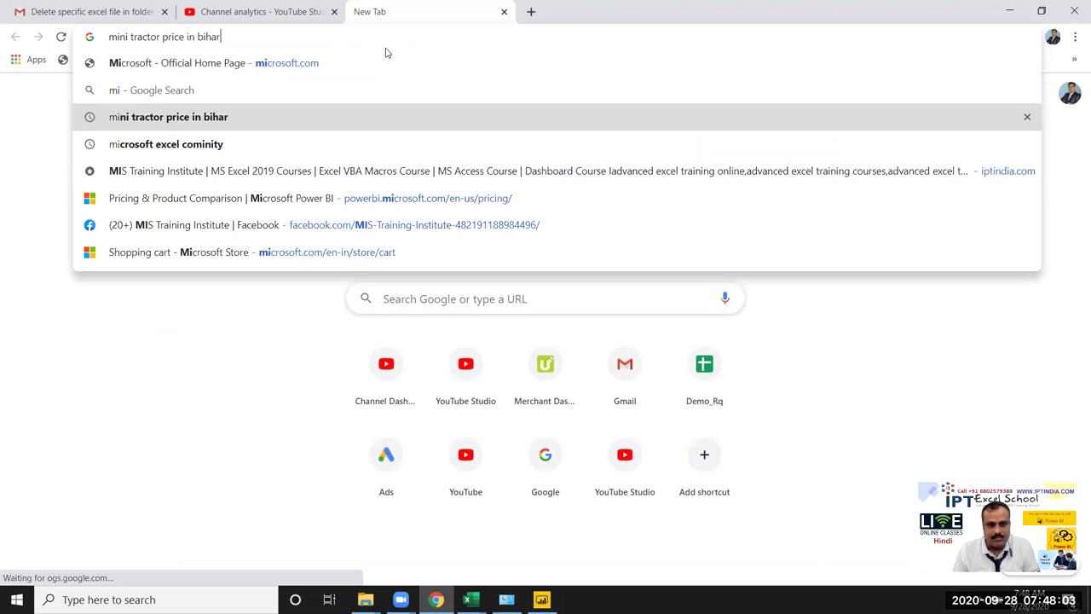
key(Down)
key(Down)
key(Down)
key(Return)
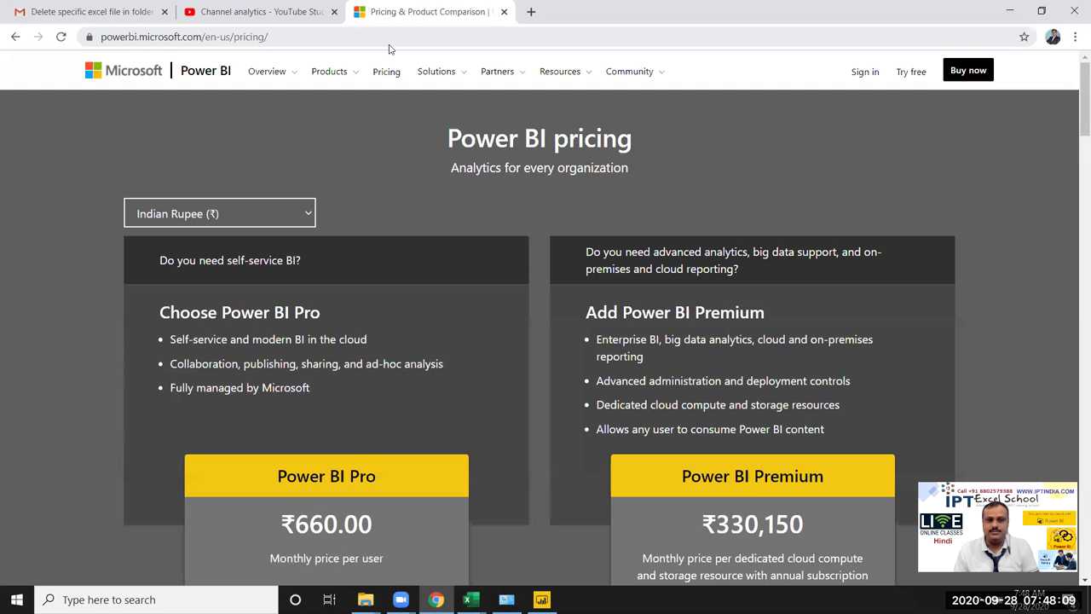
click(865, 74)
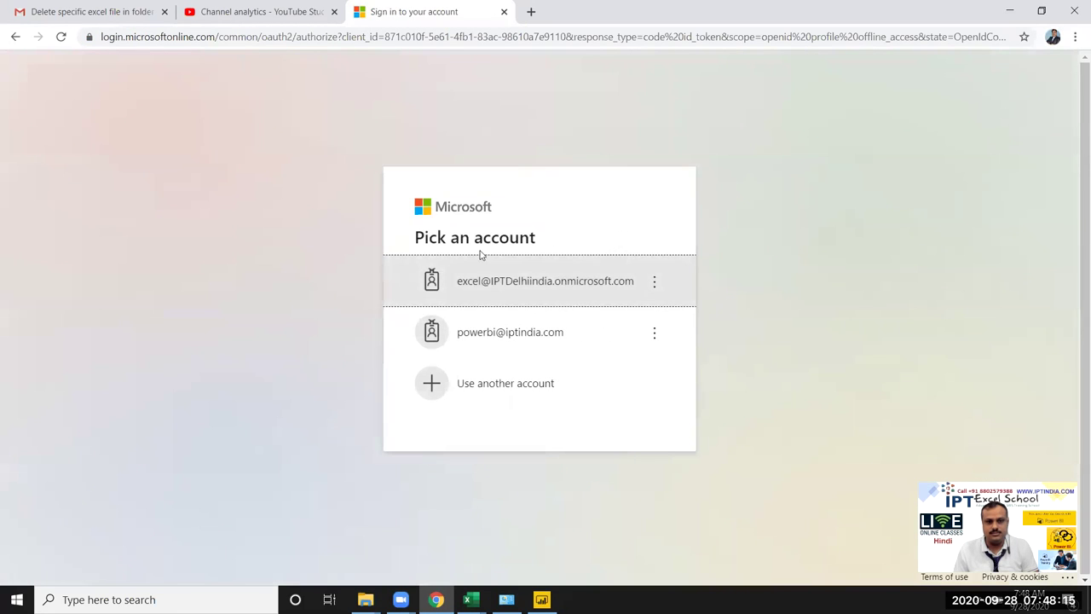
Sign in with the work account's saved password and texted verification code, staying signed in
click(474, 298)
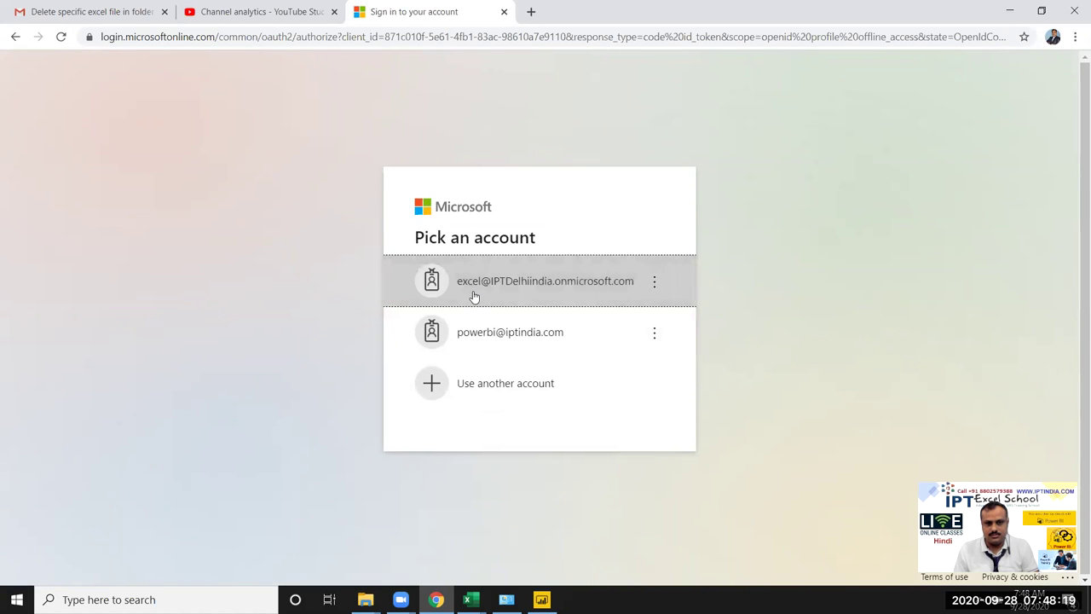
click(602, 389)
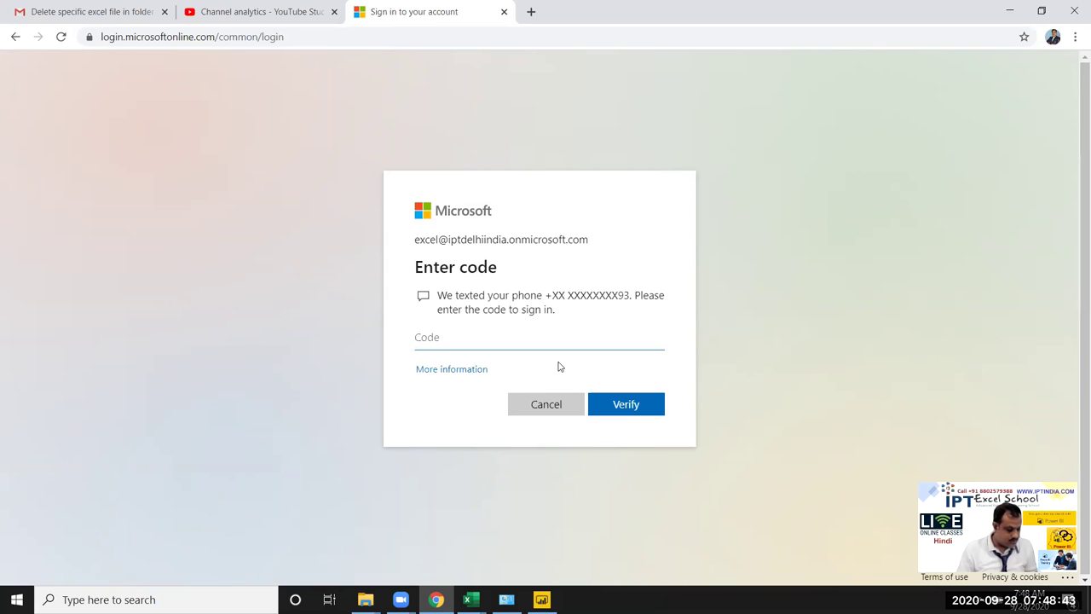
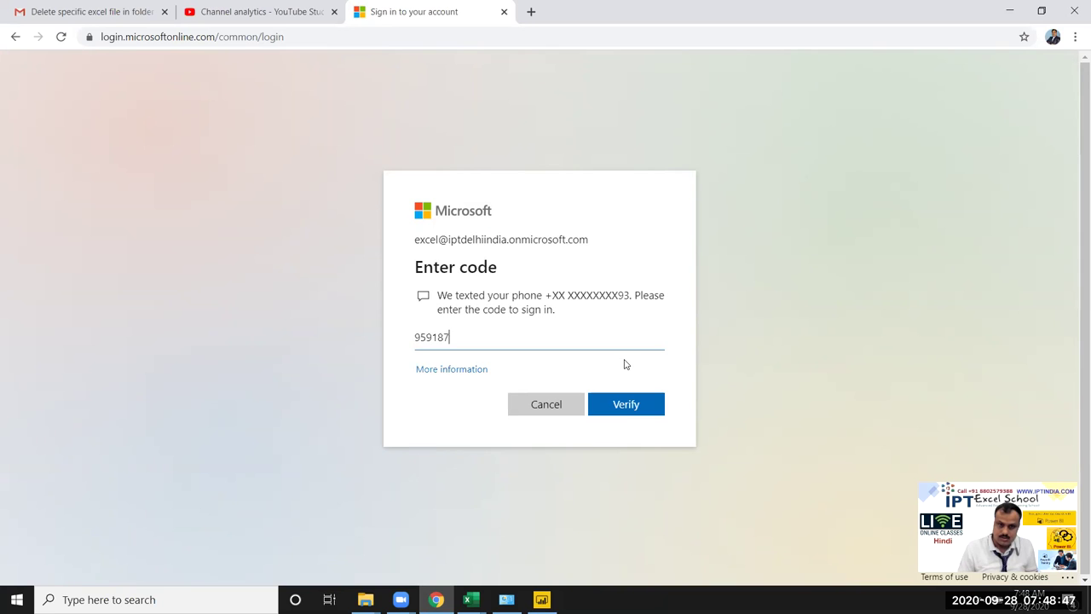
click(623, 401)
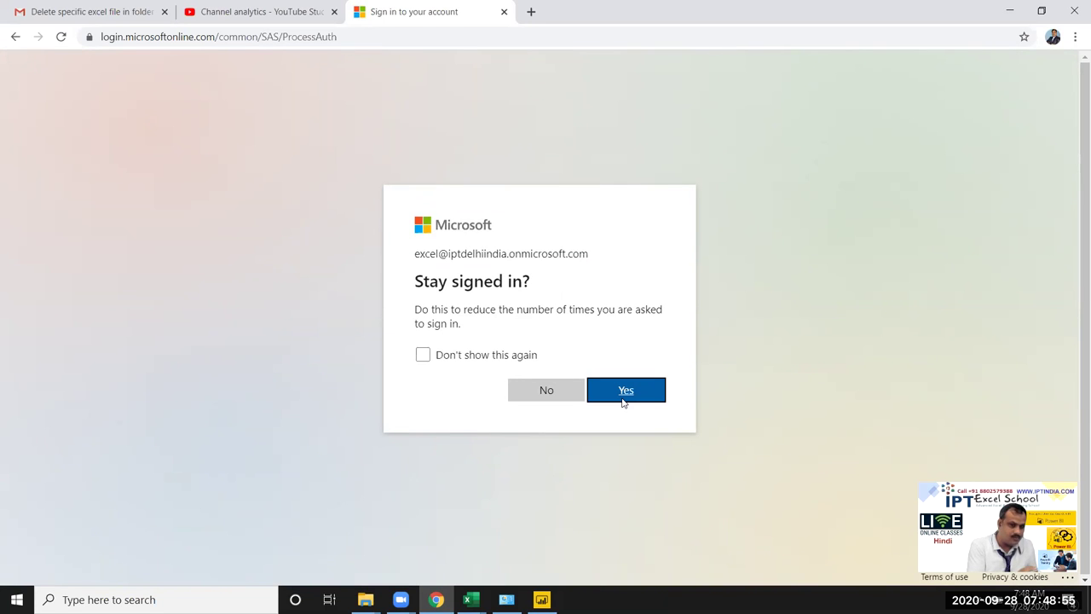
click(624, 400)
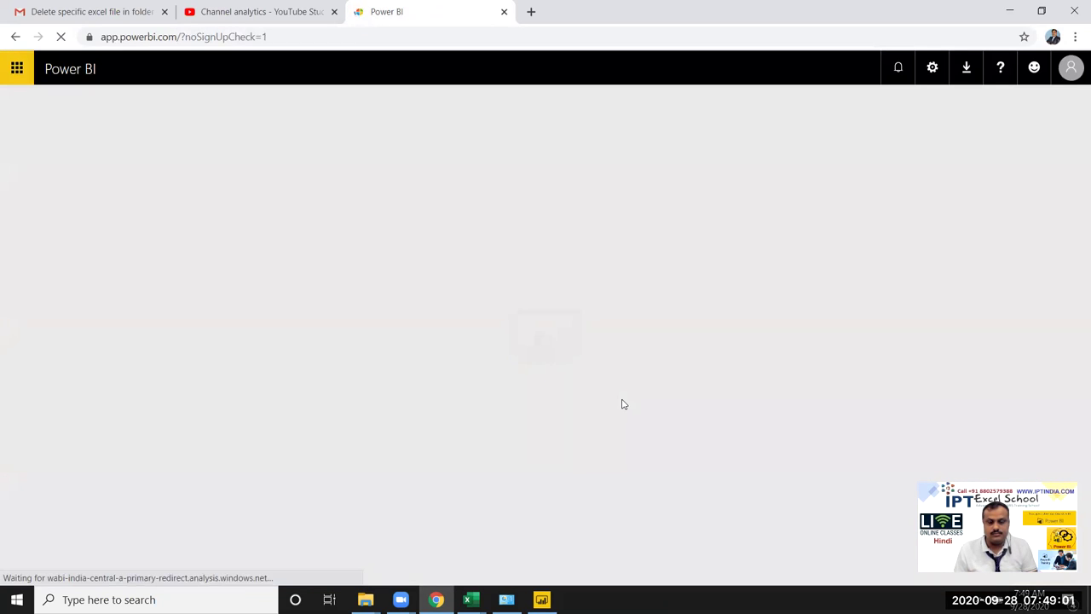
Go to the Microsoft 365 admin center via the app launcher's Admin entry, confirming the same account
click(17, 70)
click(17, 74)
click(16, 74)
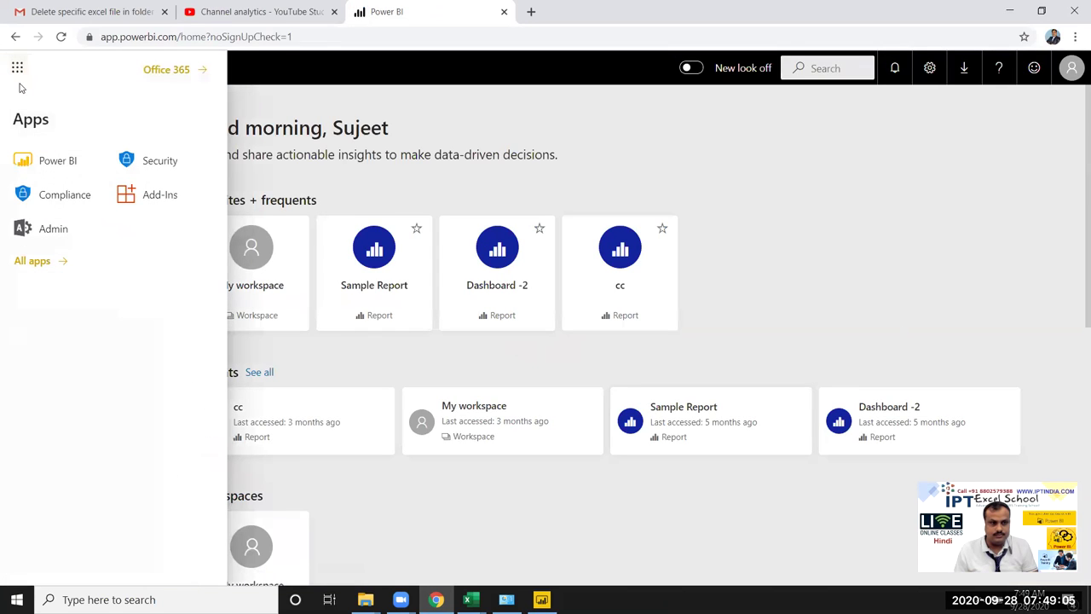
click(44, 236)
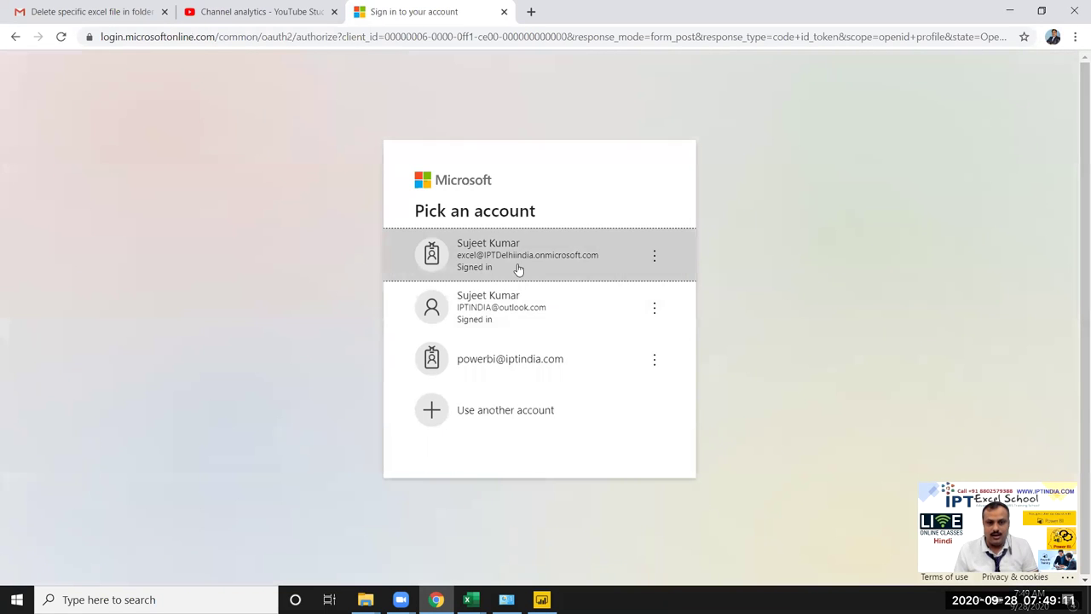
click(516, 267)
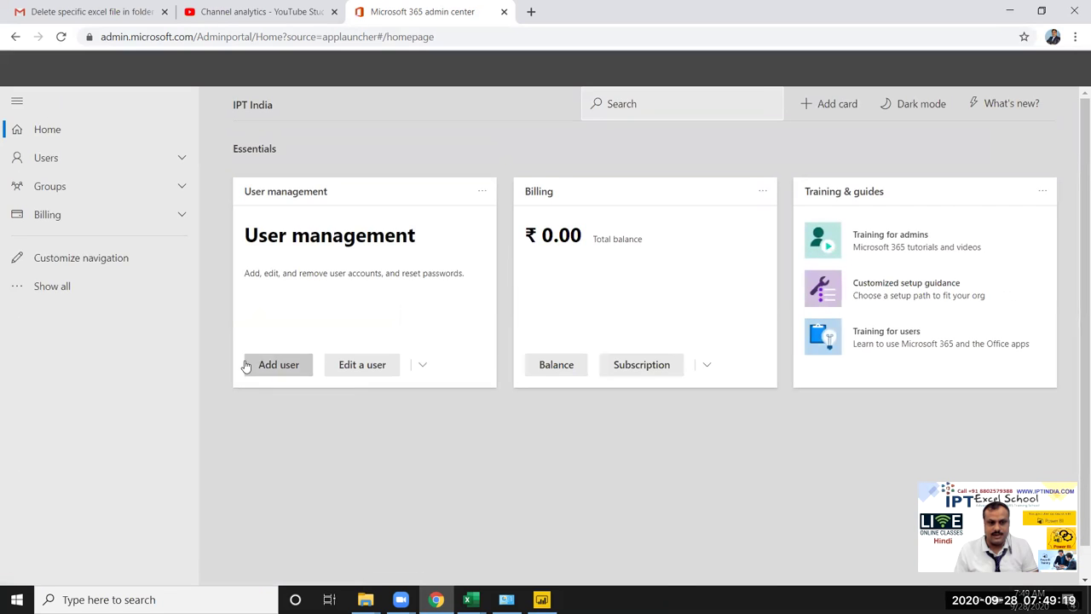
Open the Add a user pane from the User management card, with First name selected
click(262, 366)
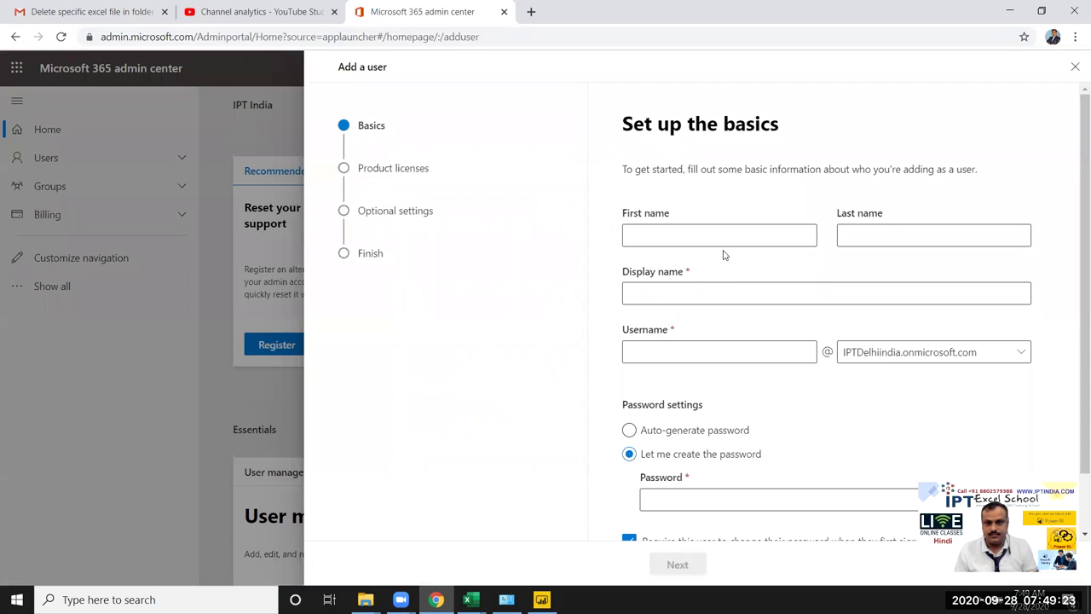
click(707, 240)
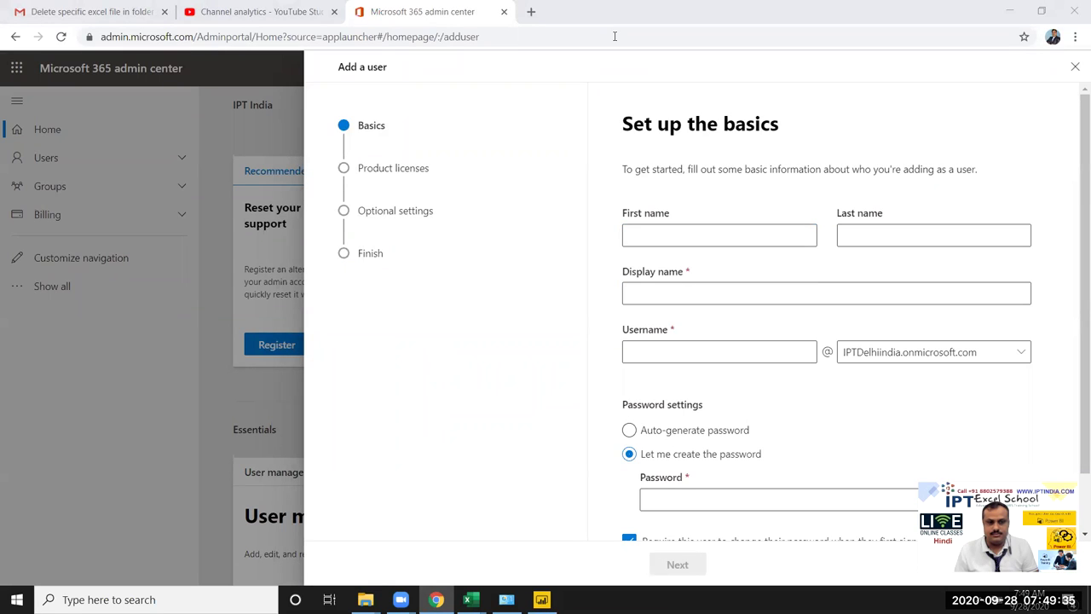
Enter the new user's first and last names, letting the display name auto-fill
click(681, 240)
key(Tab)
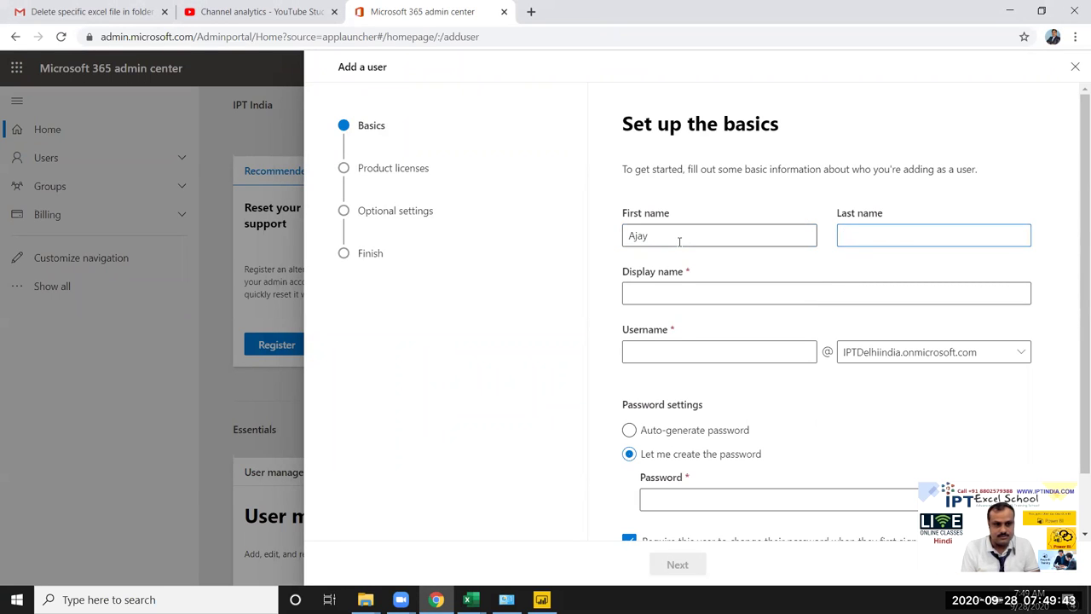
key(Tab)
key(Tab)
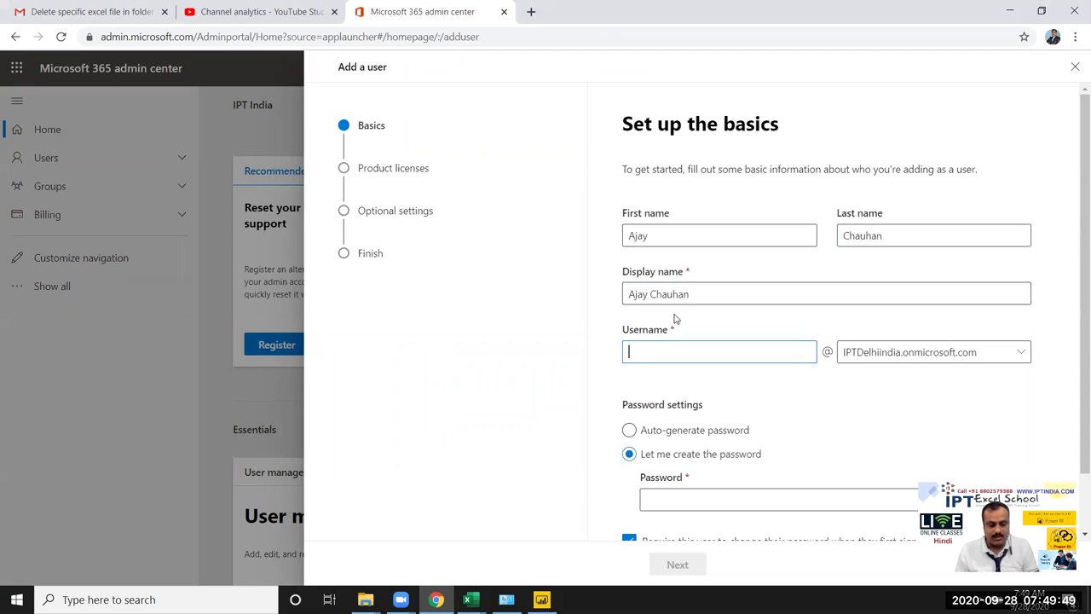
Enter the username and correct its capitalised part to lowercase
text(jay)
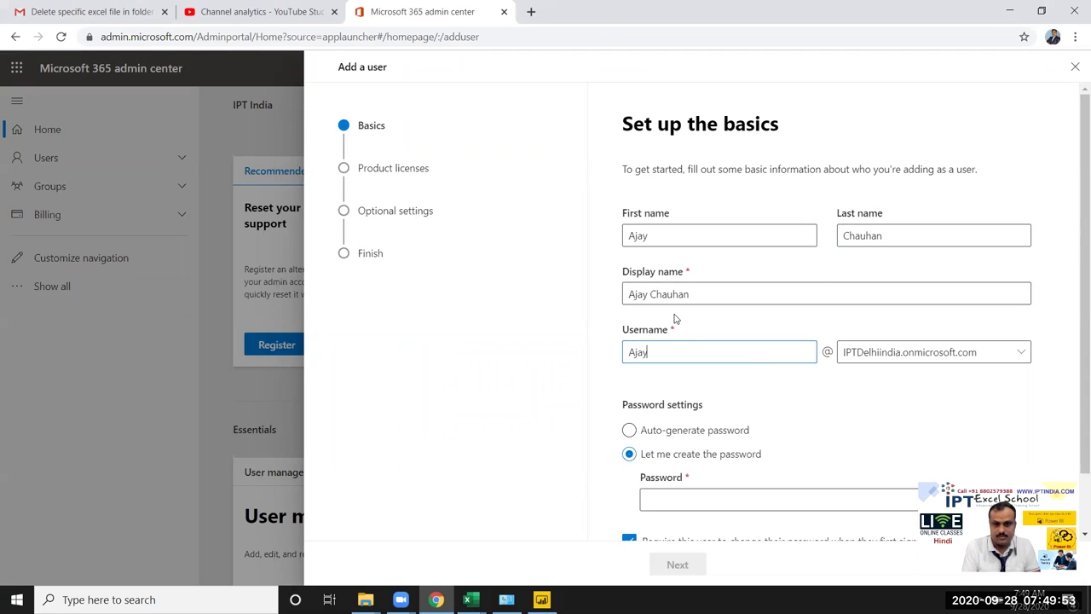
text(.)
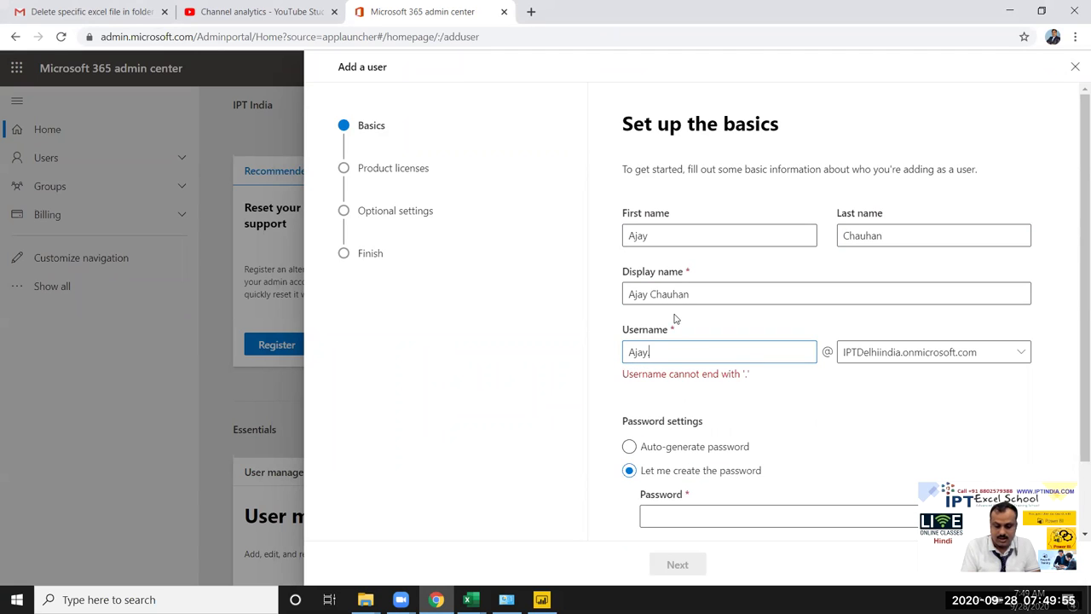
text(IPT)
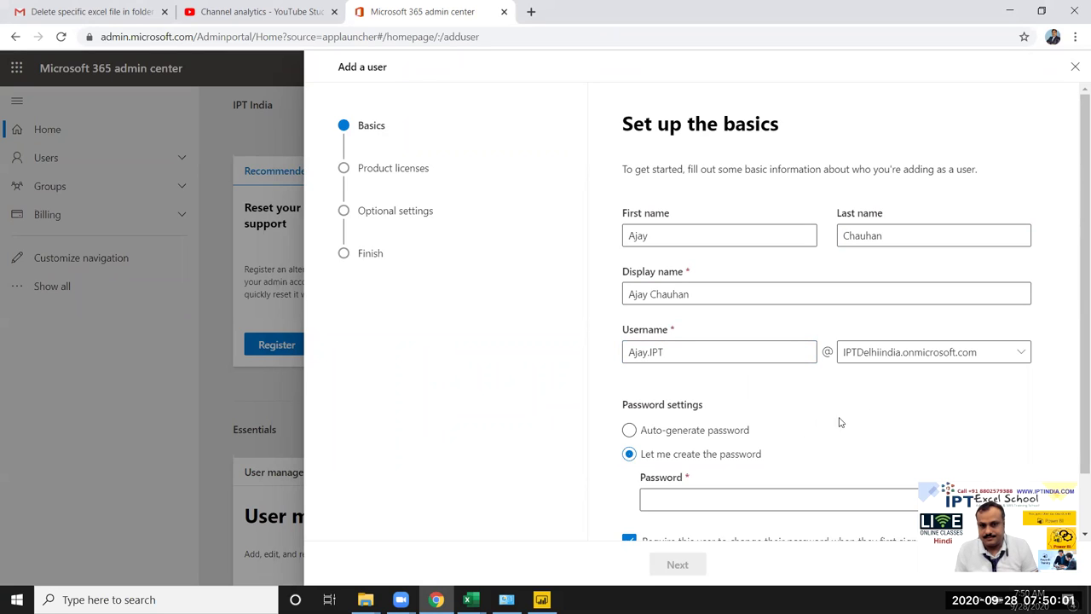
click(694, 352)
key(BackSpace)
key(BackSpace)
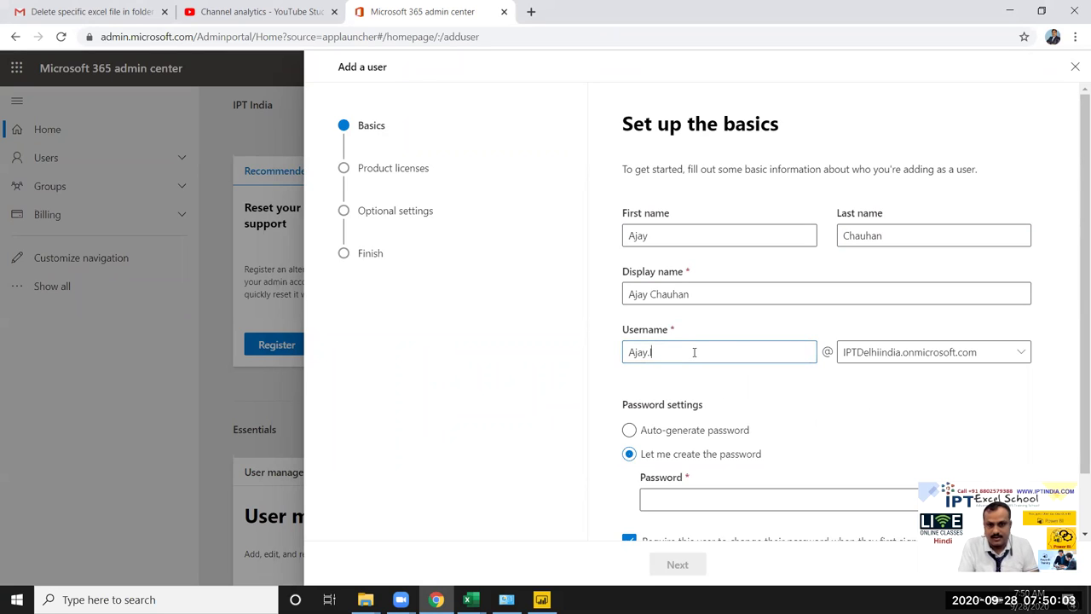
key(BackSpace)
text(ipt)
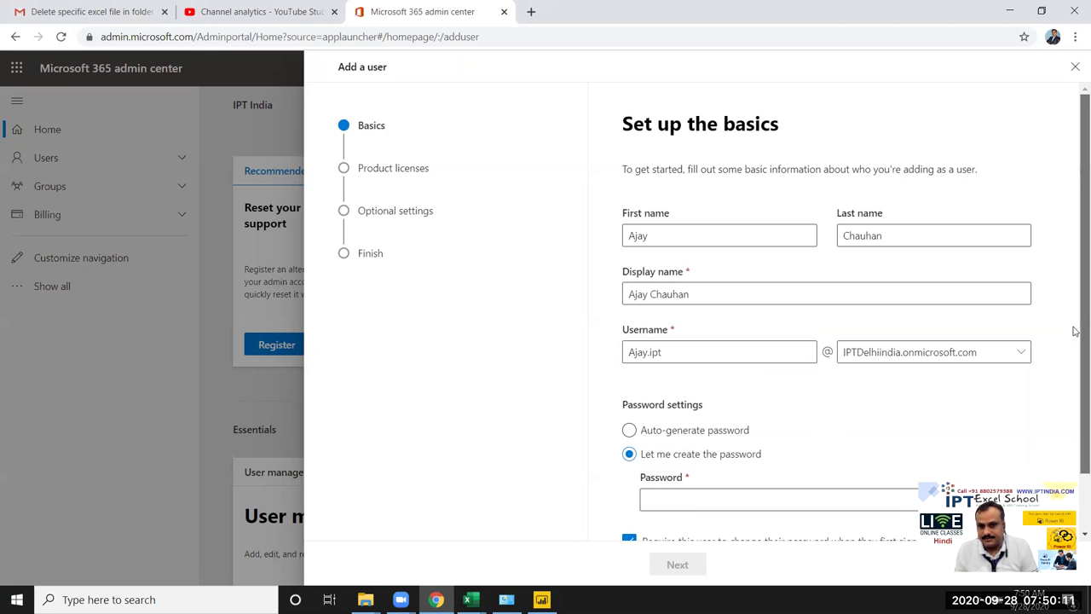
scroll(1074, 330, down, 2)
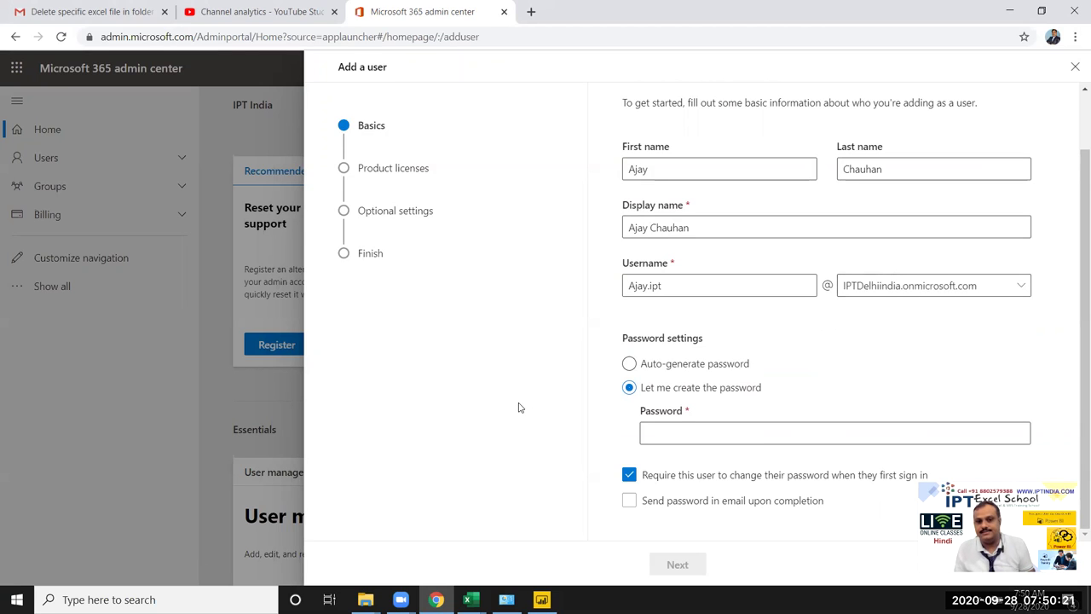
Enter a custom password for the new user in the Password field
click(683, 437)
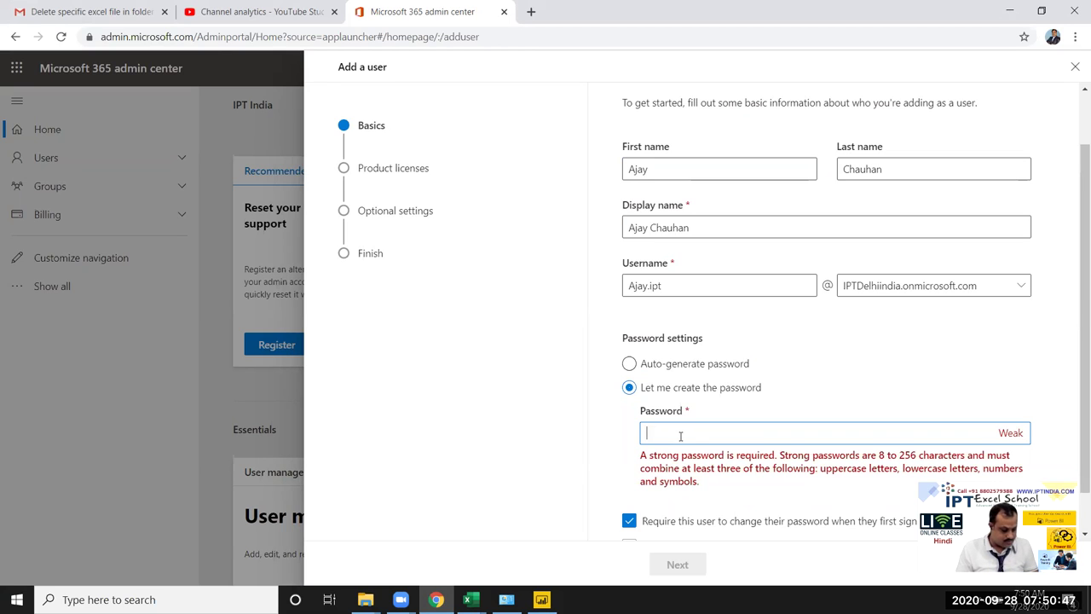
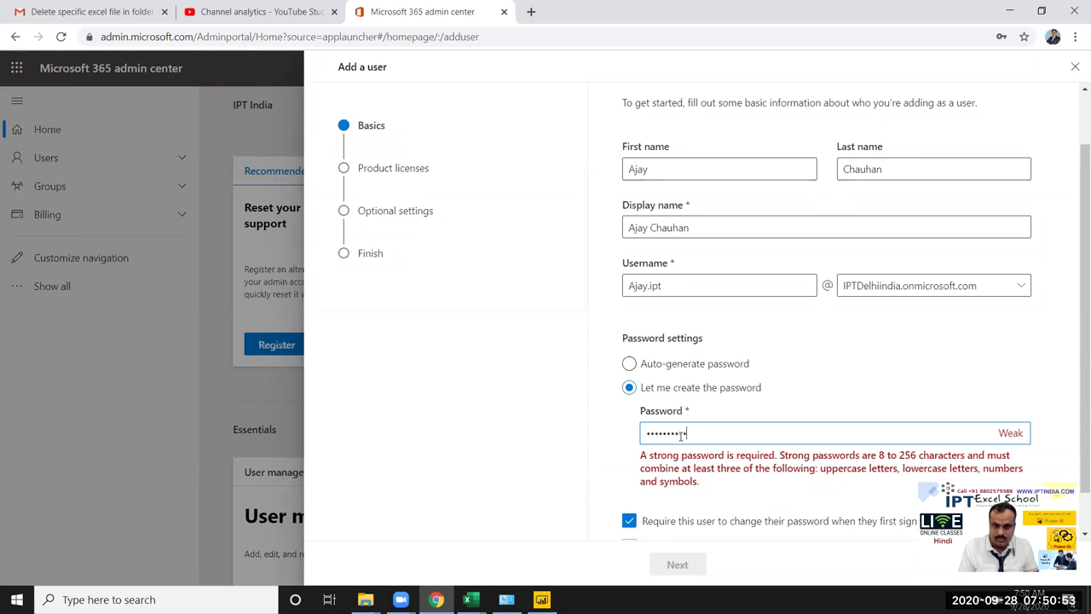
scroll(724, 392, down, 1)
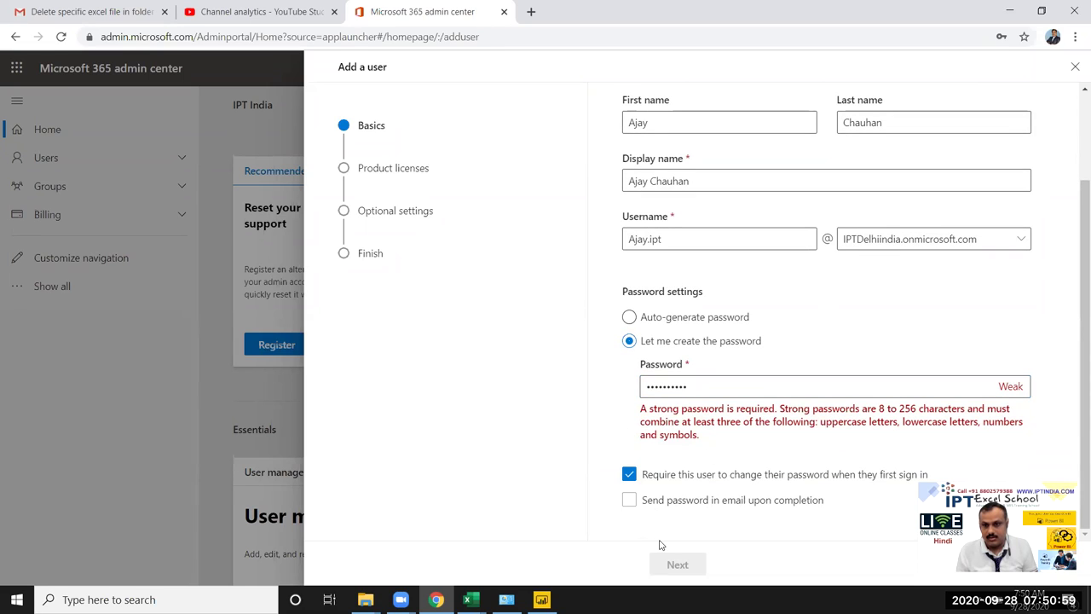
scroll(962, 442, up, 1)
scroll(962, 443, down, 1)
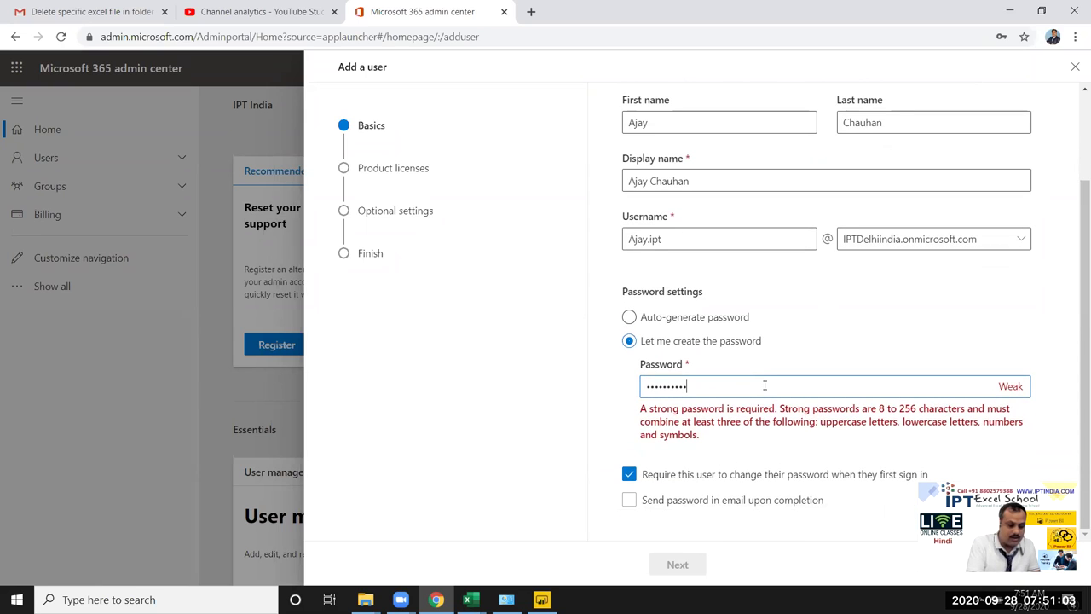
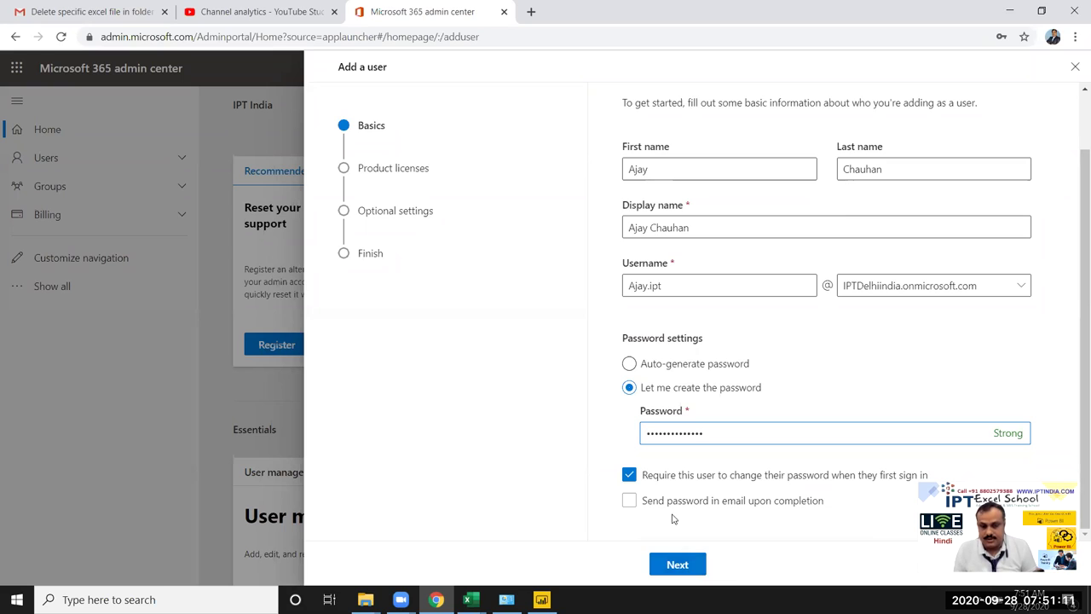
Keep the Power BI (free) licence and return to the Optional settings step
click(678, 566)
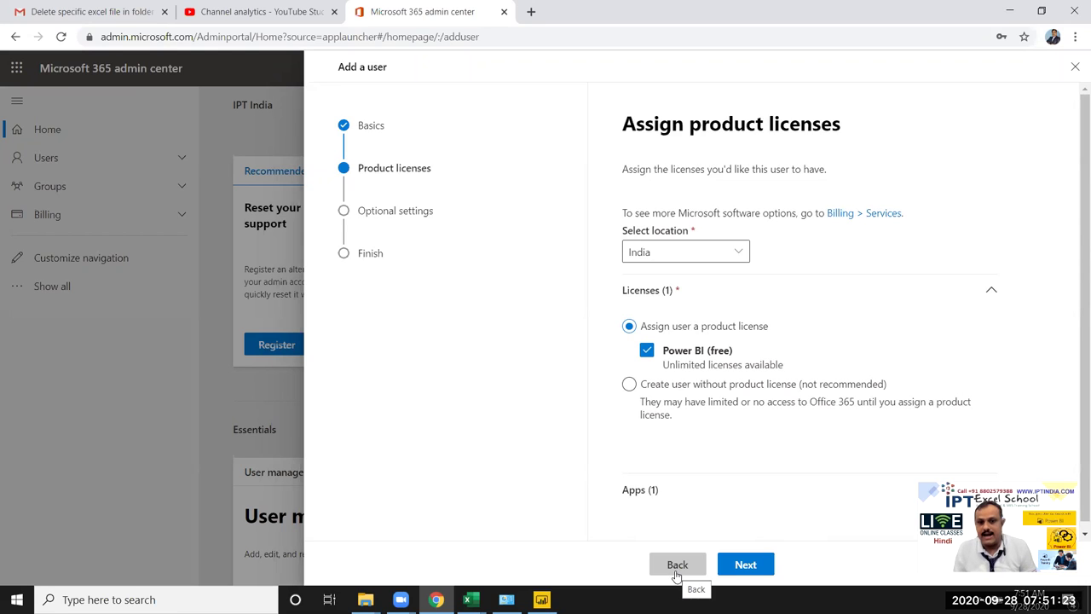
click(749, 562)
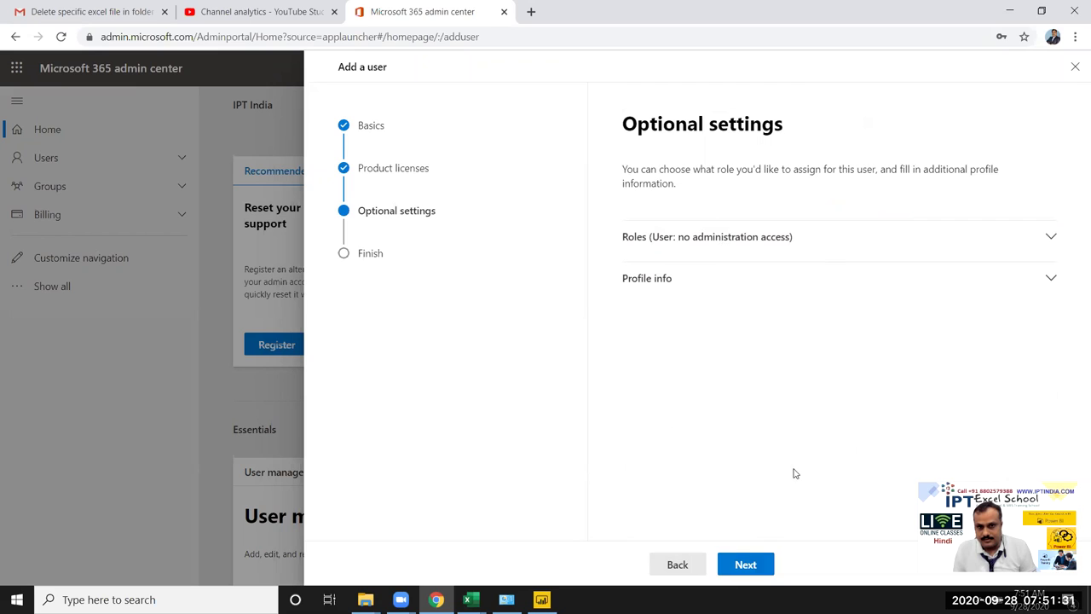
click(754, 566)
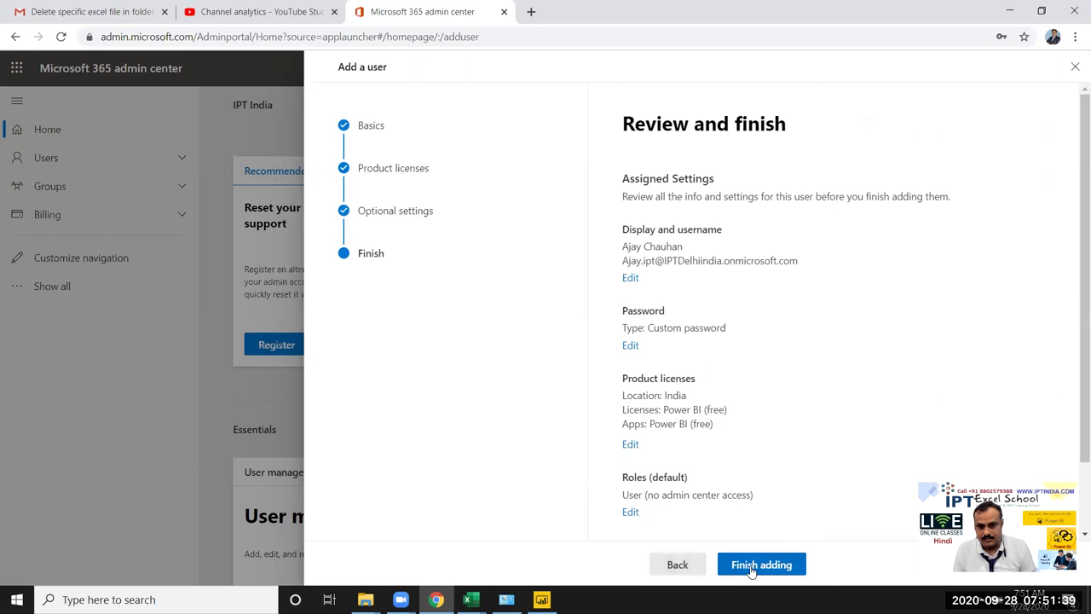
click(677, 564)
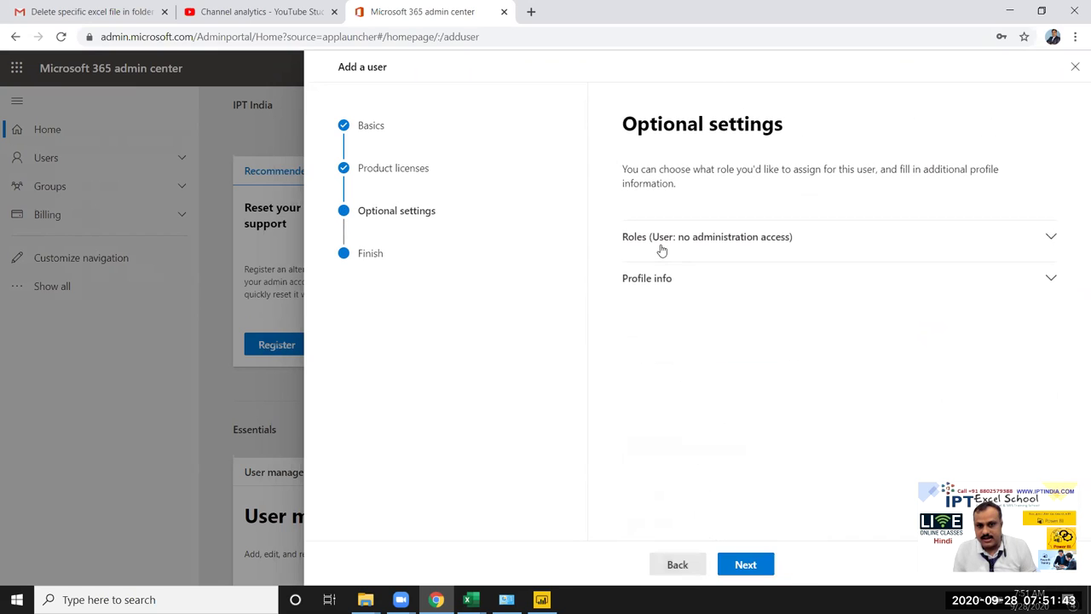
Review the admin role choices and extra profile info fields, leaving no admin access
click(663, 247)
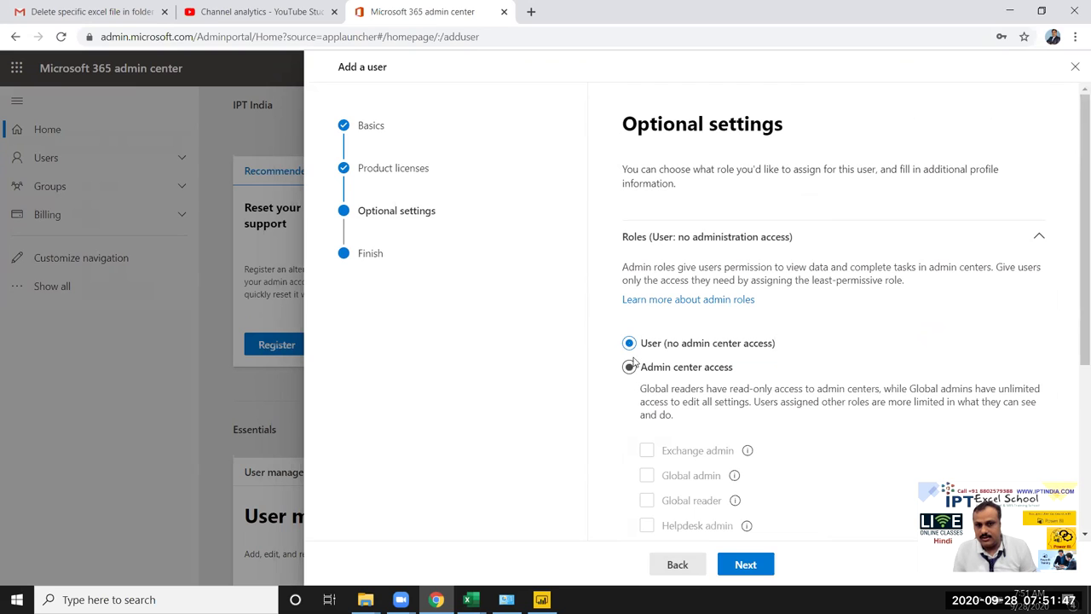
scroll(1076, 299, down, 2)
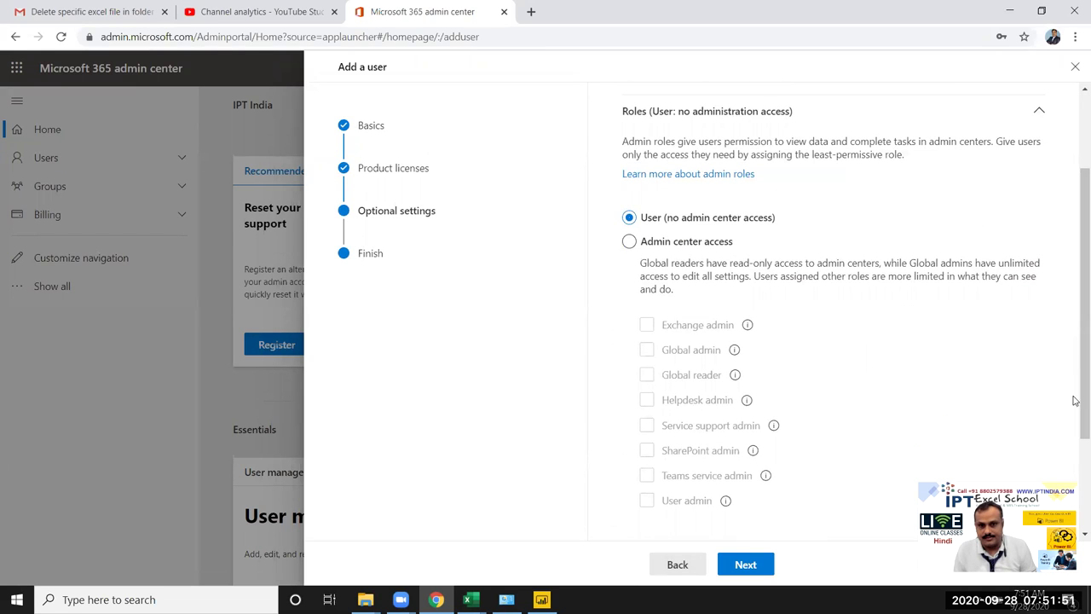
scroll(1075, 401, down, 2)
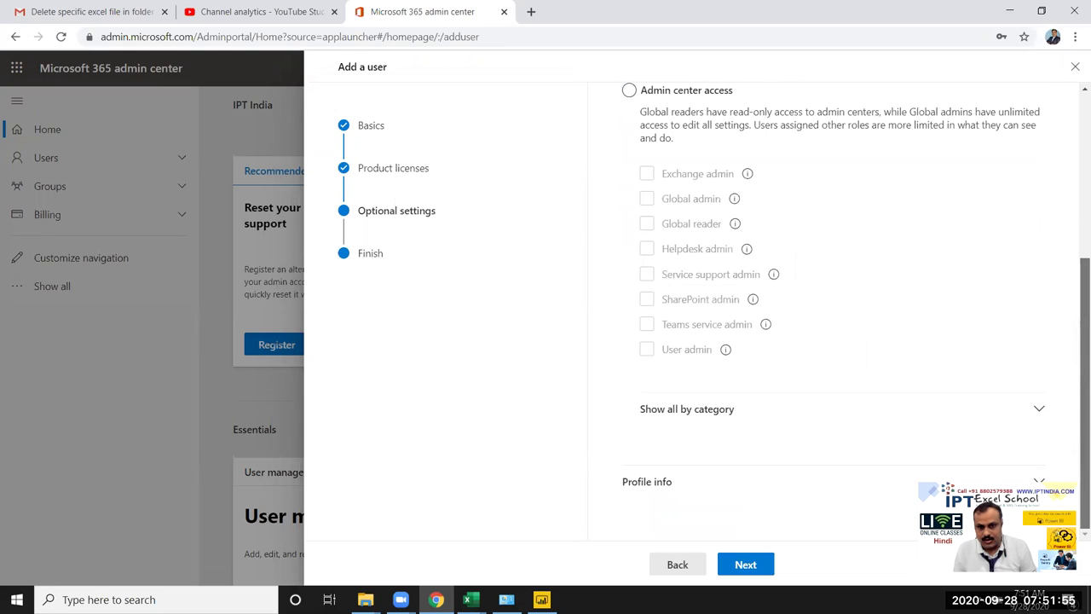
click(665, 484)
scroll(679, 463, down, 5)
scroll(680, 448, up, 2)
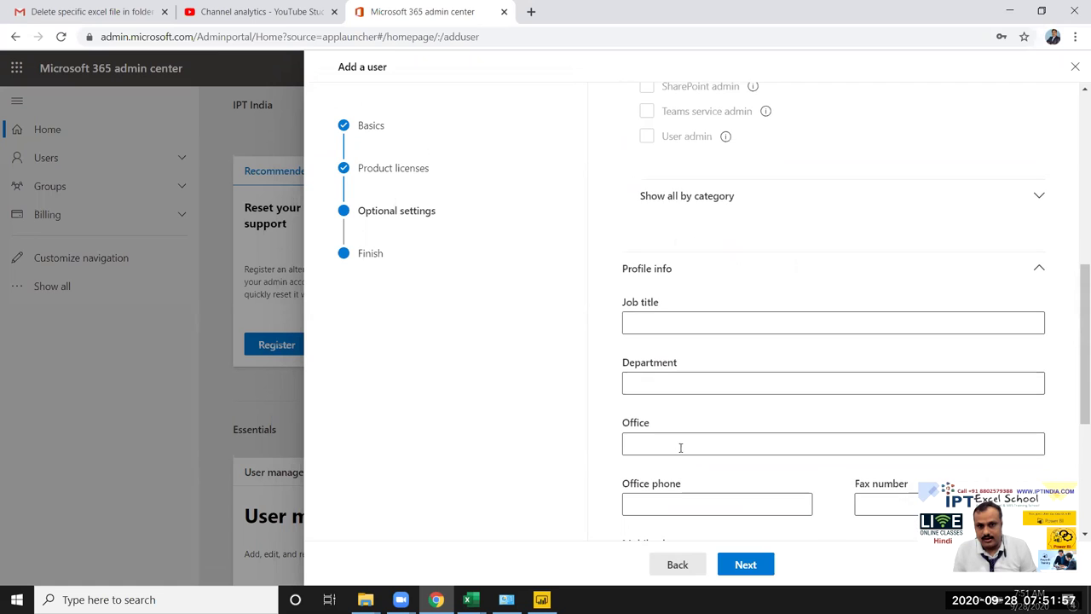
click(682, 199)
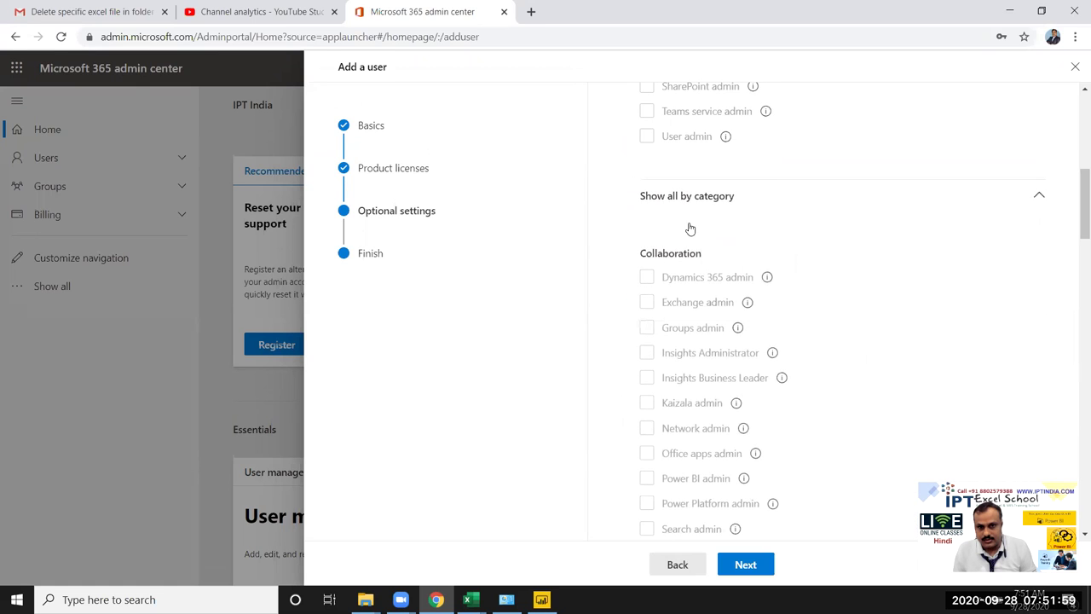
scroll(716, 305, down, 3)
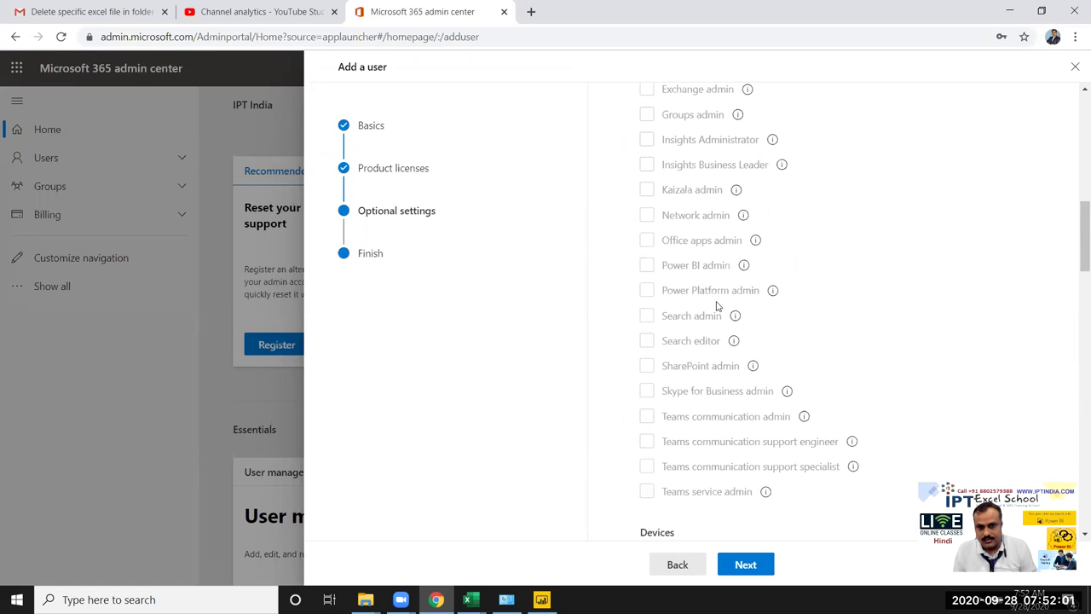
scroll(716, 305, up, 6)
scroll(716, 305, up, 4)
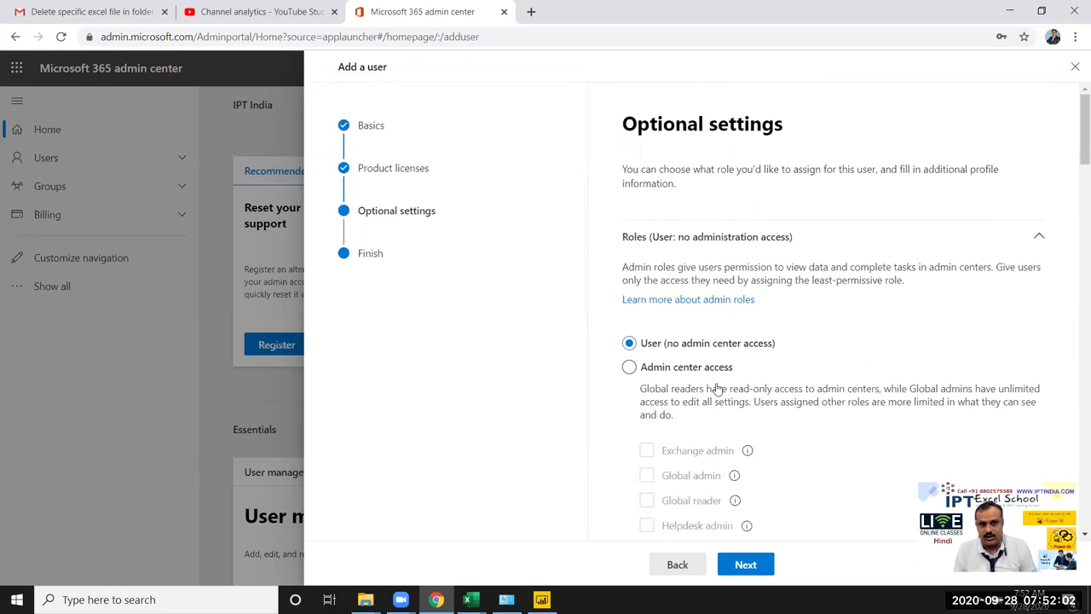
Finish adding the user from the review step and close the panel
click(752, 570)
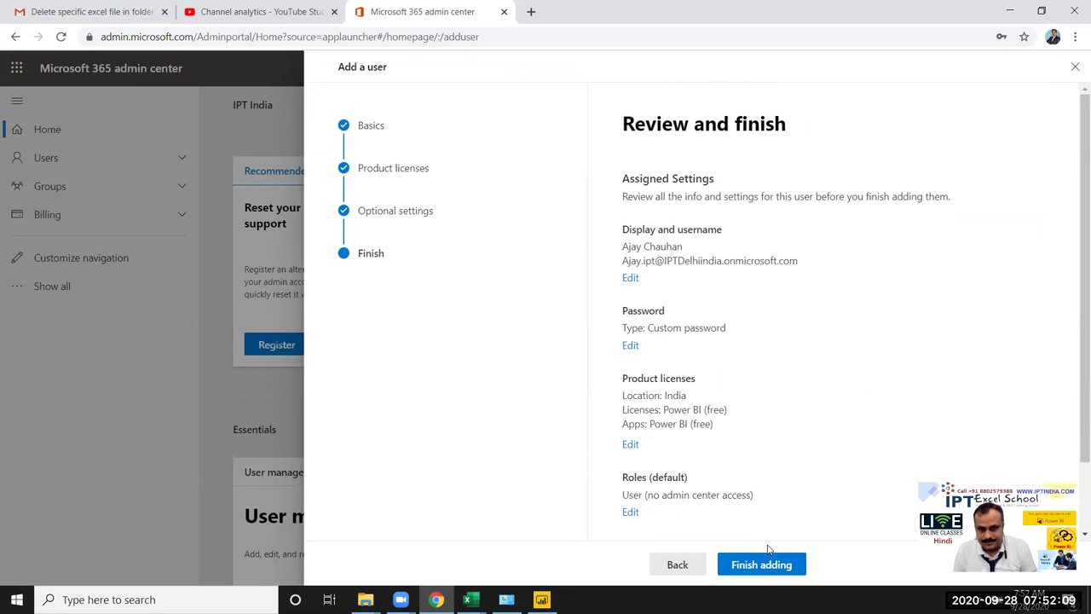
scroll(735, 398, down, 2)
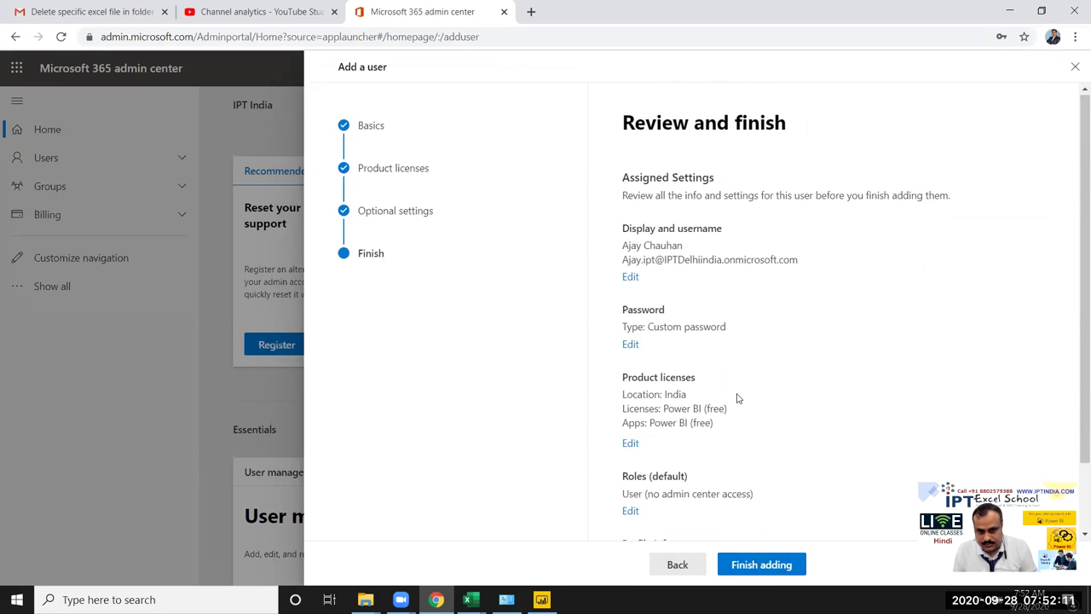
click(770, 566)
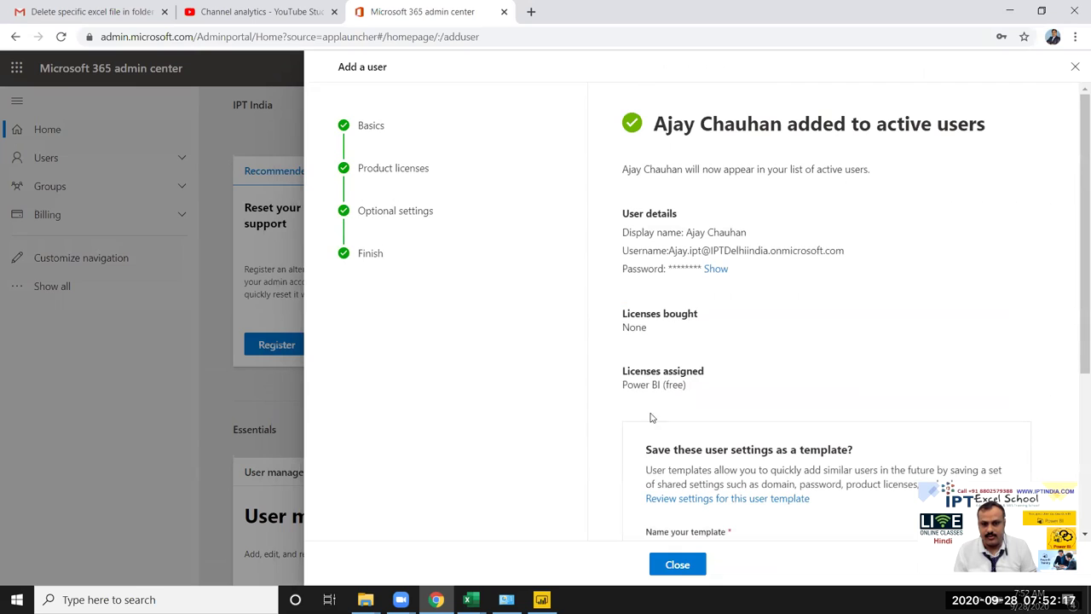
click(678, 567)
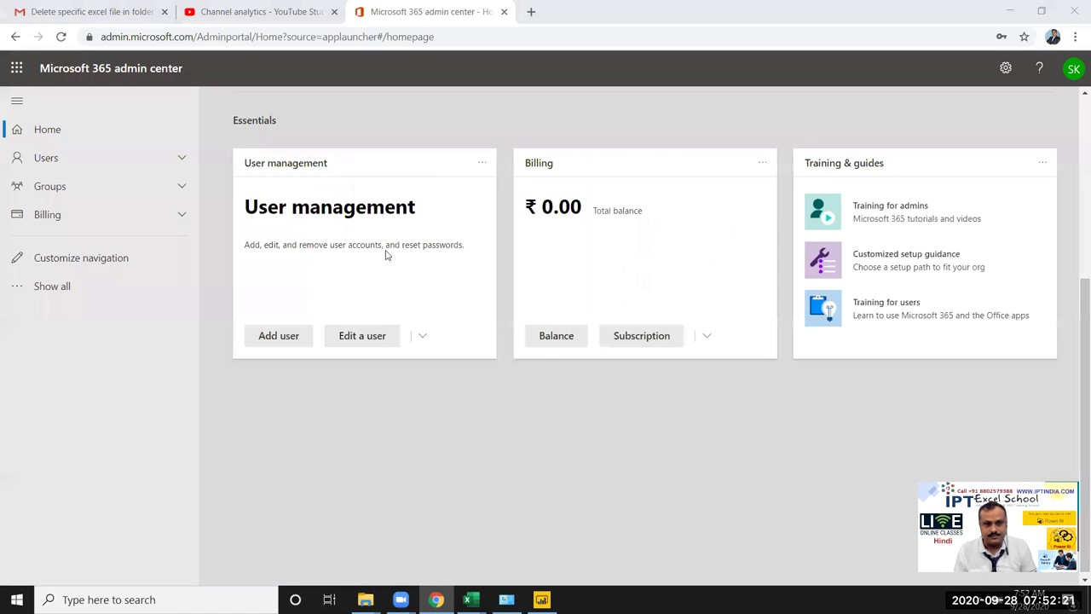
Start adding a second user and enter first and last names, auto-filling the display name
click(279, 340)
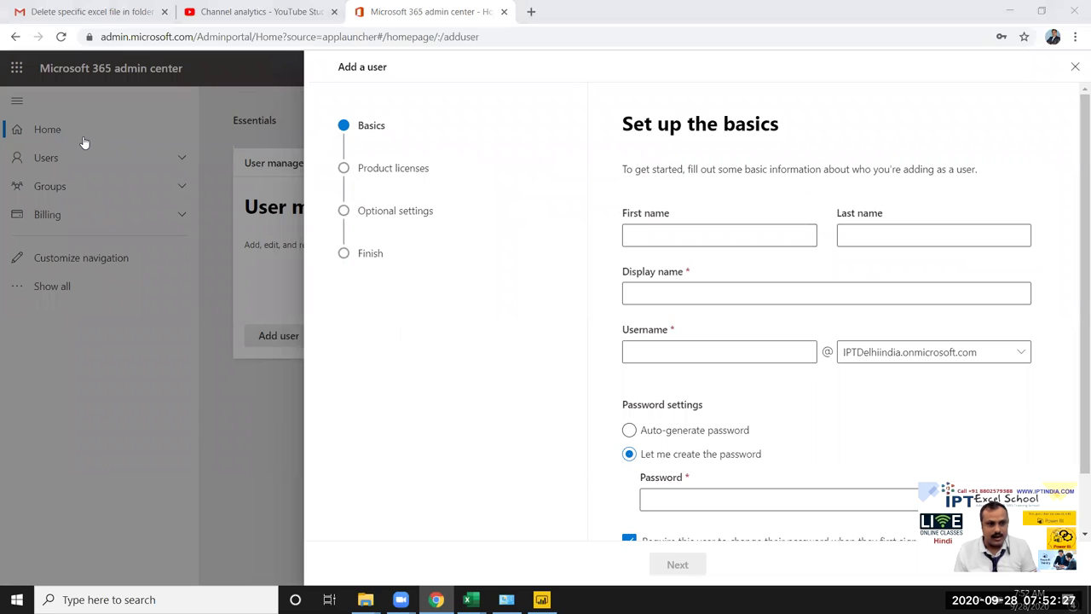
click(720, 236)
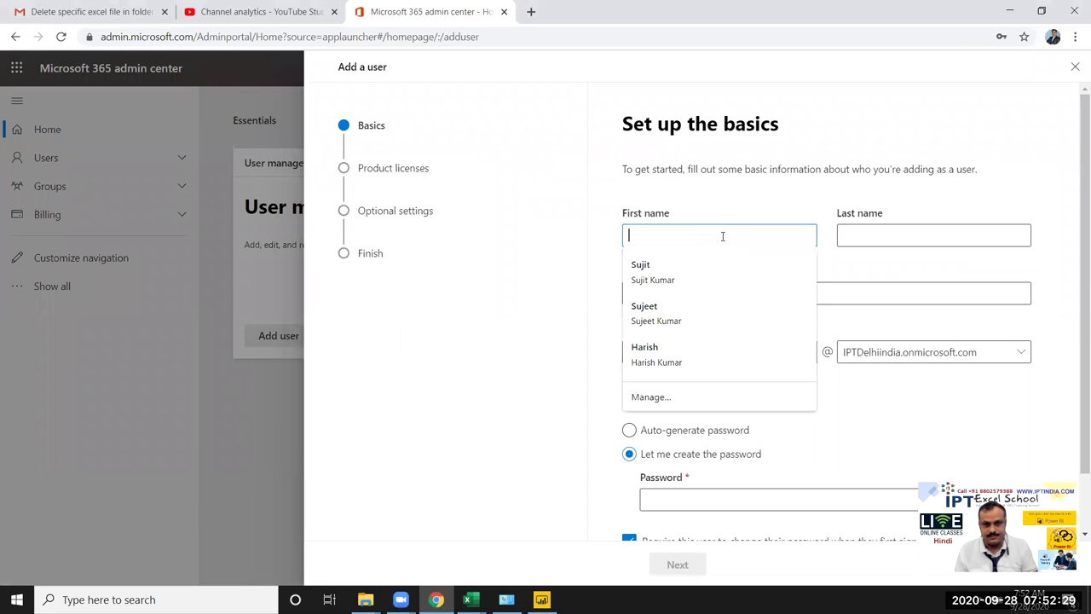
key(Tab)
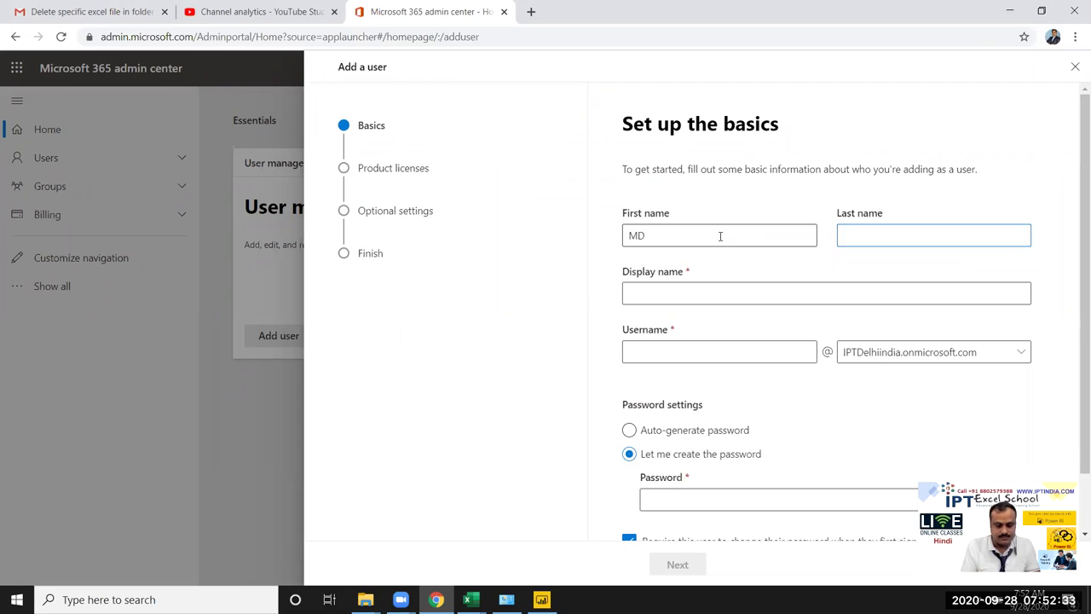
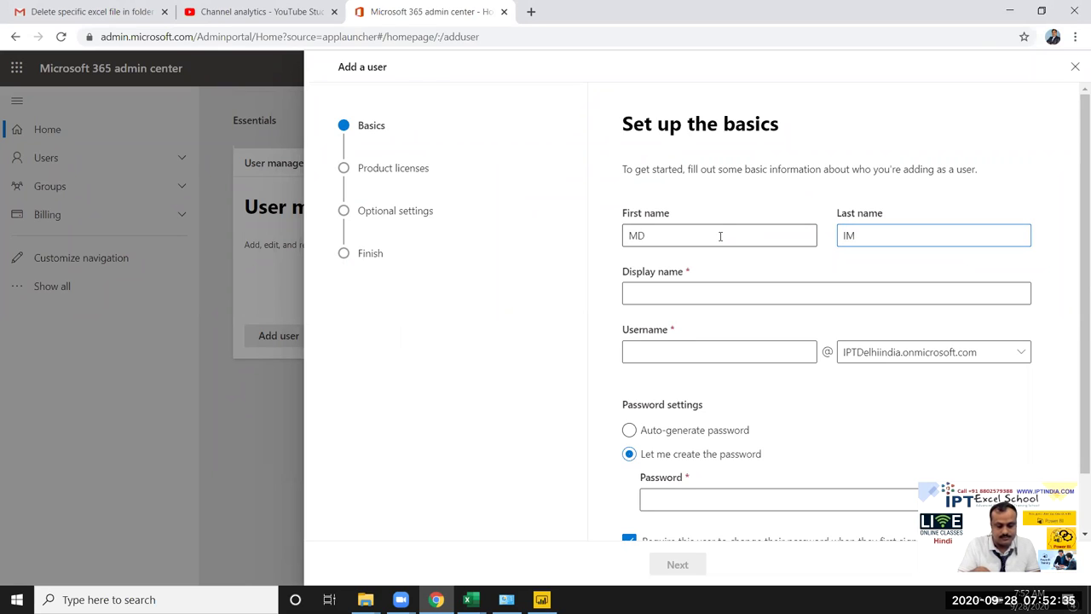
click(724, 295)
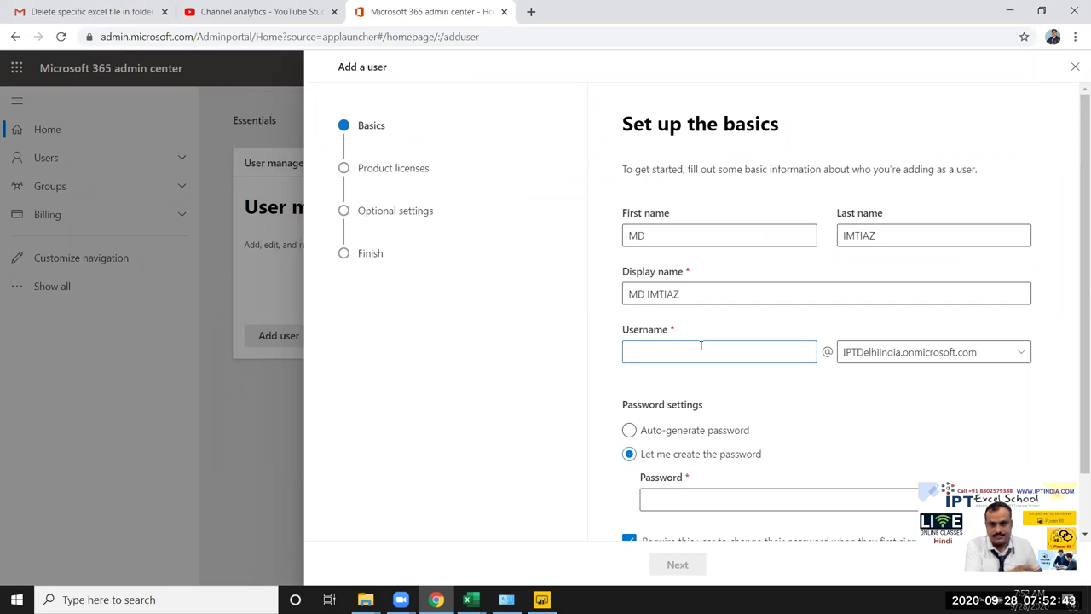
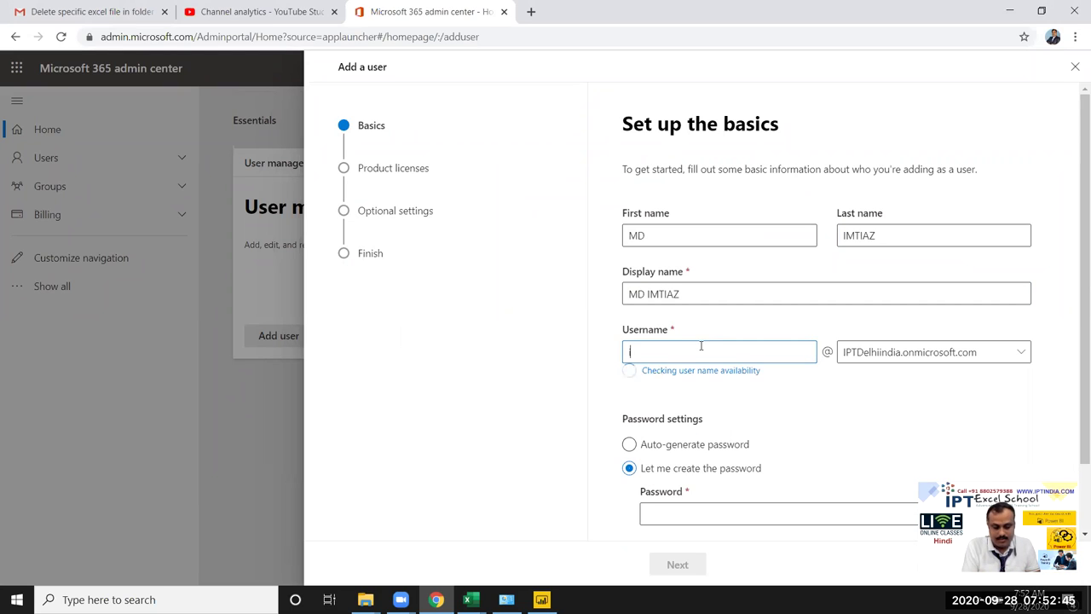
Enter the second user's username, correcting mistyped characters
key(BackSpace)
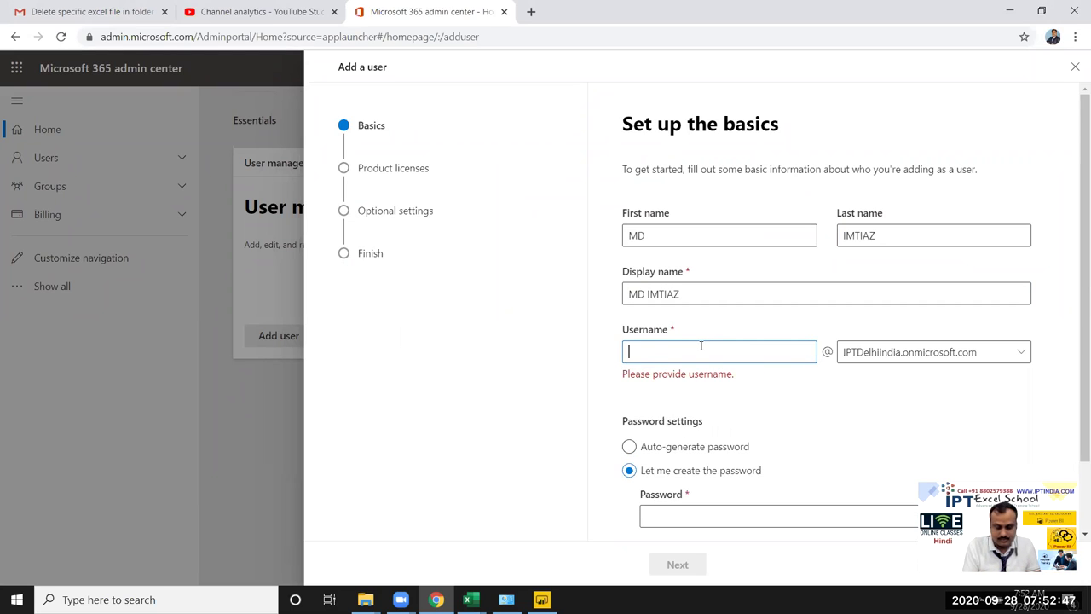
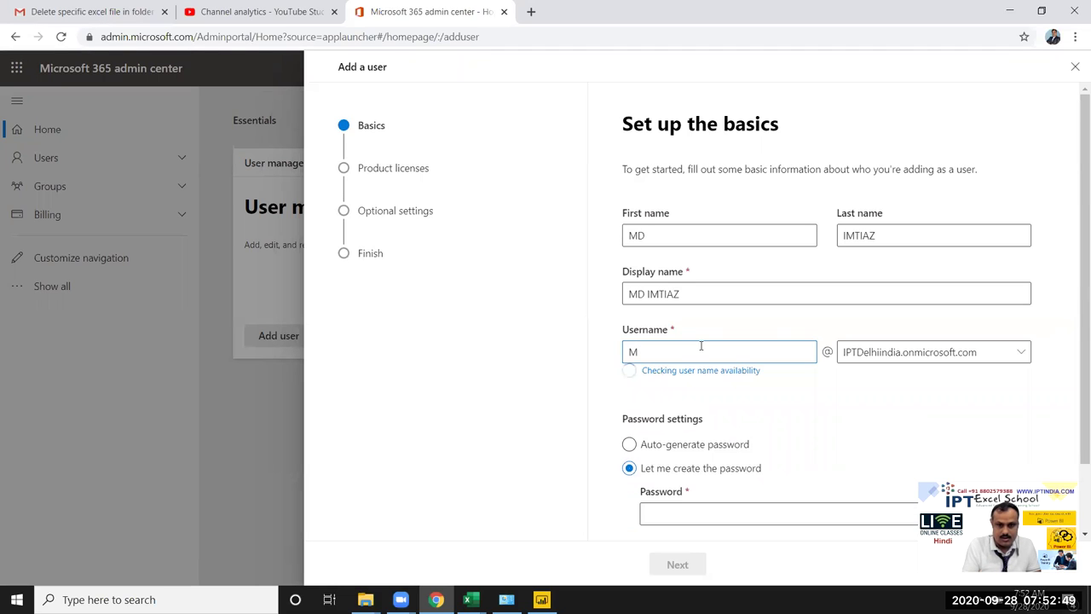
key(BackSpace)
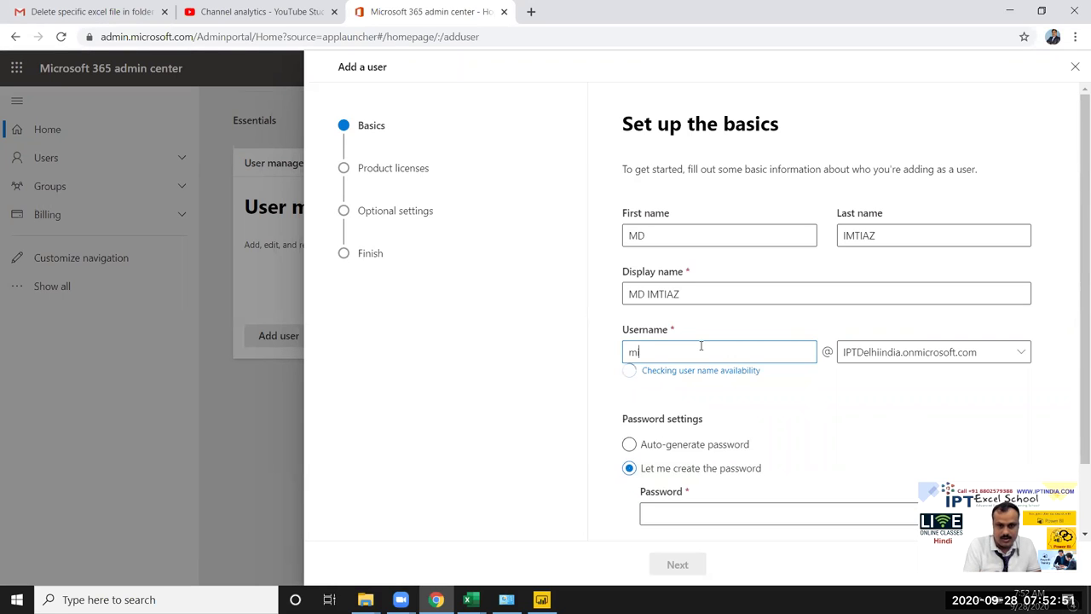
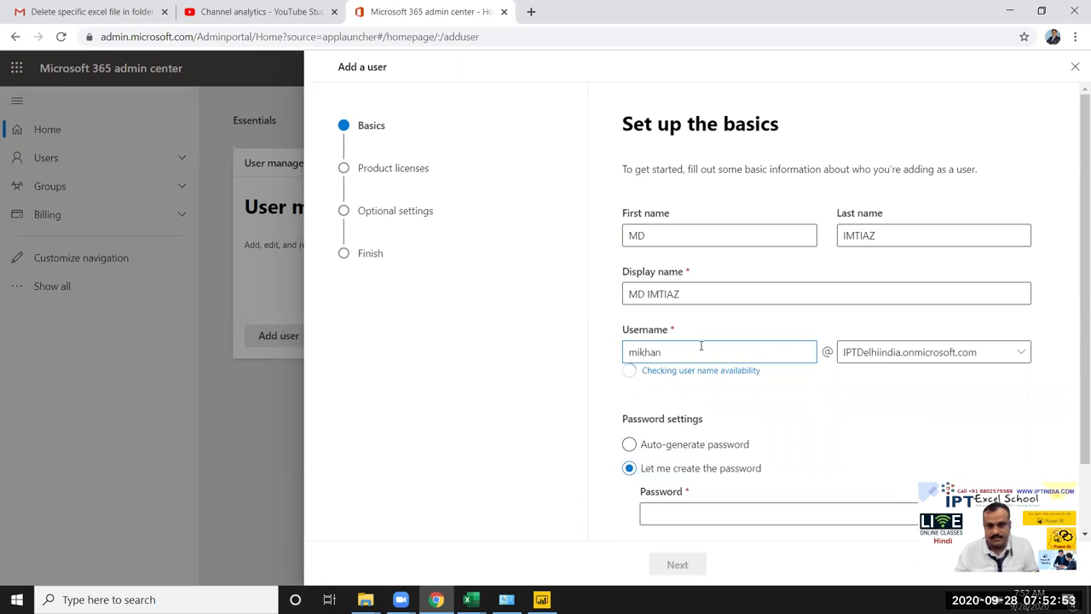
click(785, 420)
Replace the password with a Strong-rated custom one and continue to product licences
scroll(771, 388, down, 1)
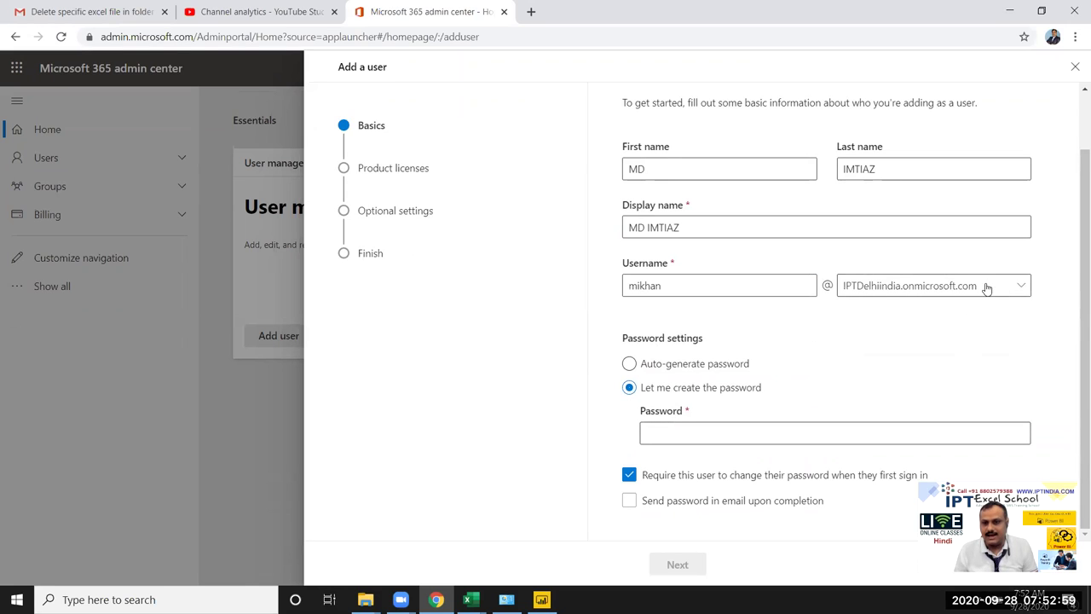
click(696, 429)
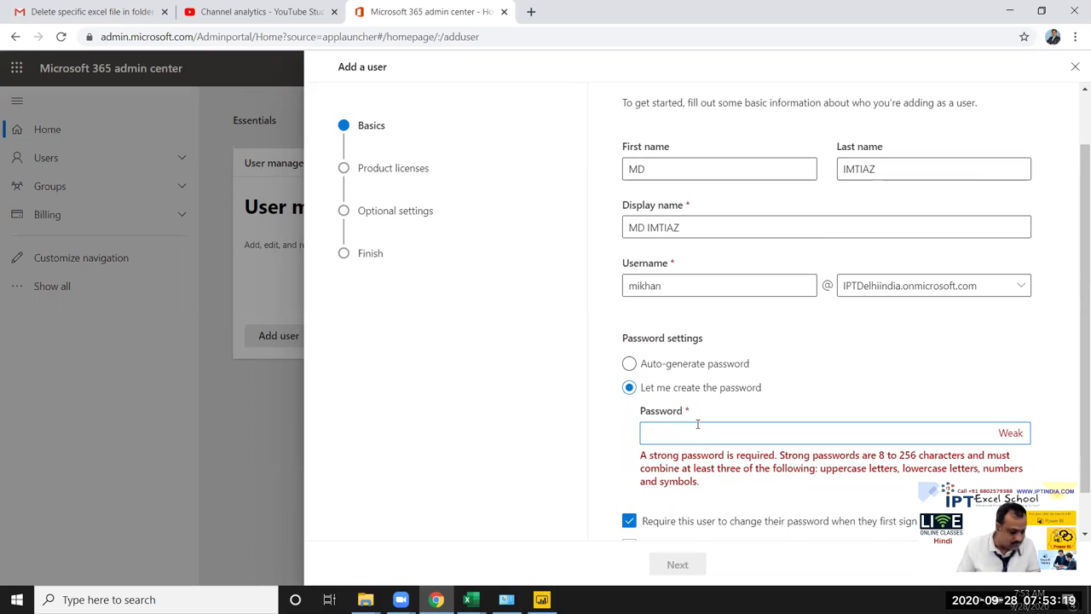
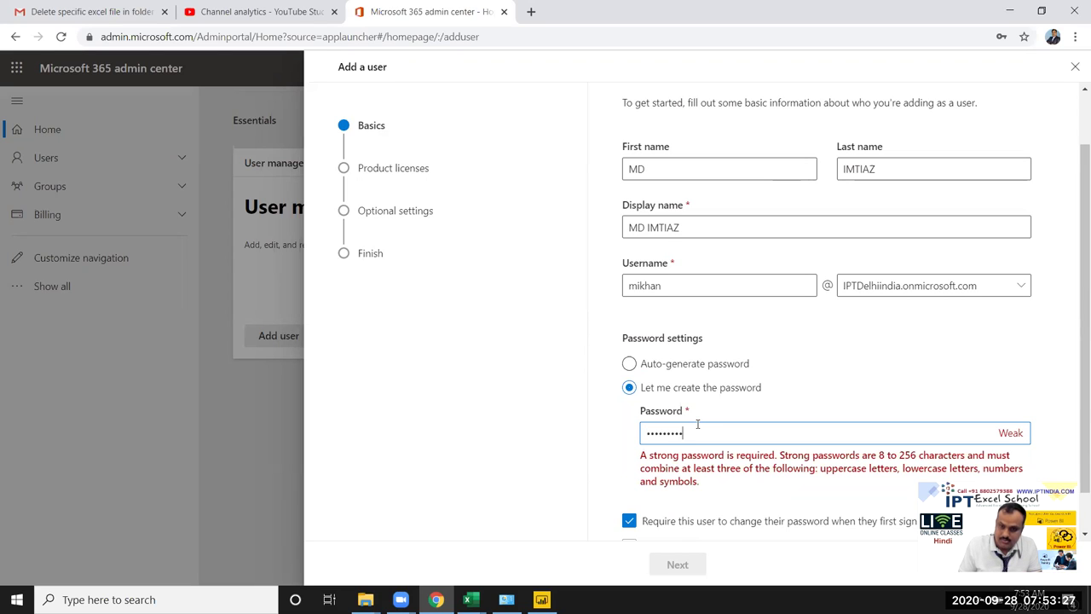
key(BackSpace)
key(BackSpace)
key(BackSpace)
key(BackSpace)
key(BackSpace)
key(BackSpace)
key(BackSpace)
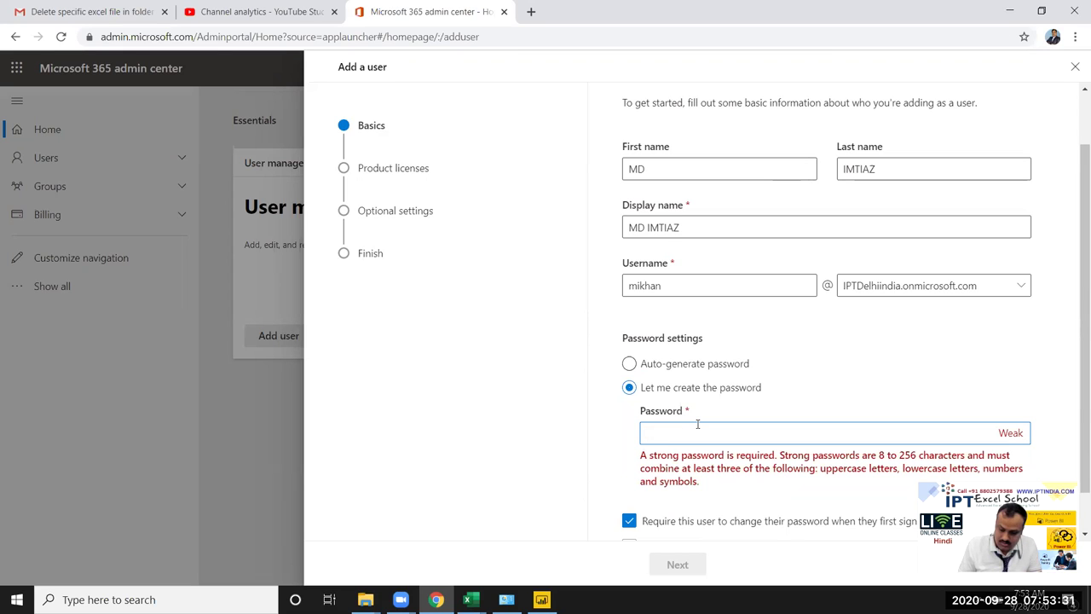
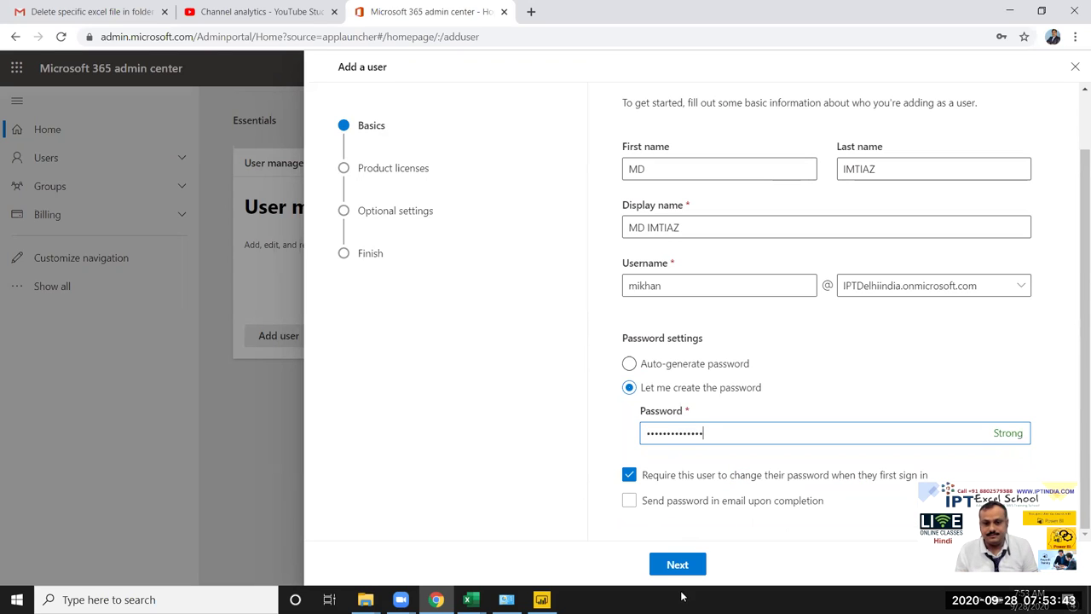
click(679, 568)
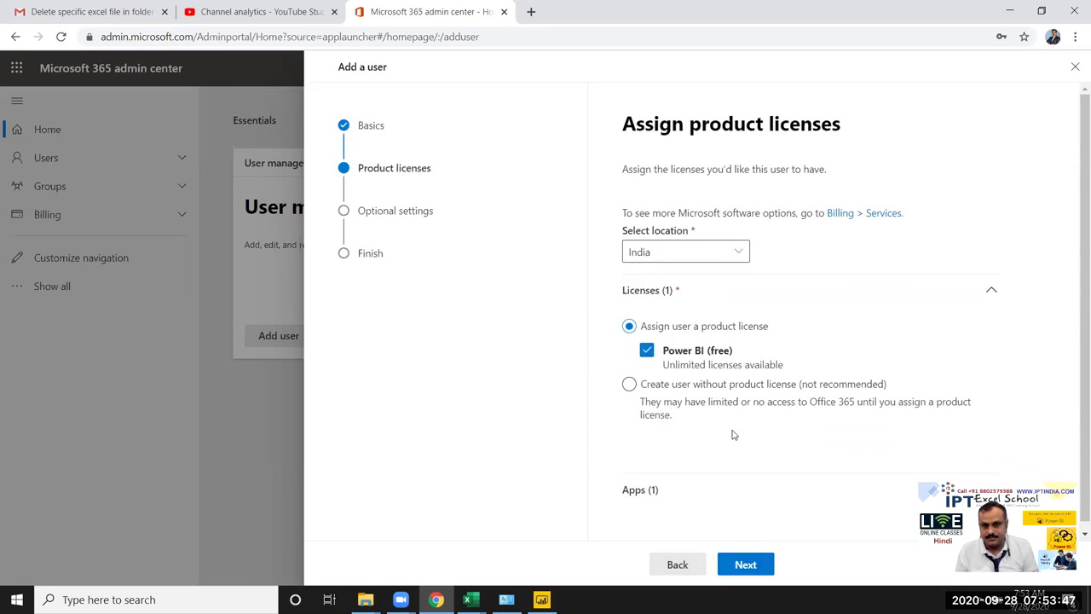
Accept the Power BI (free) licence, keep the User role, finish adding and close
click(742, 564)
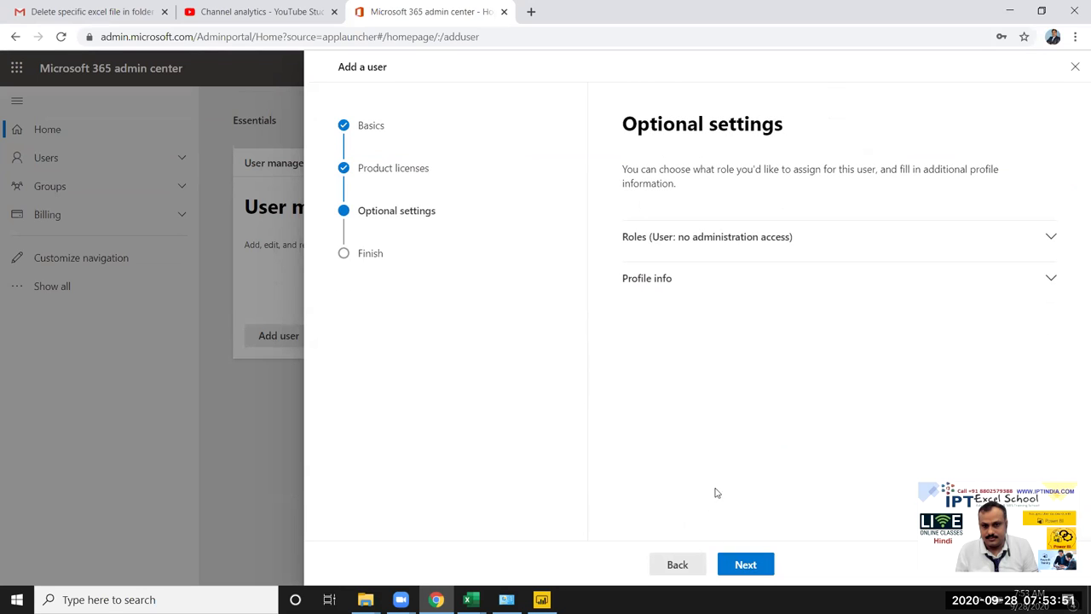
click(692, 253)
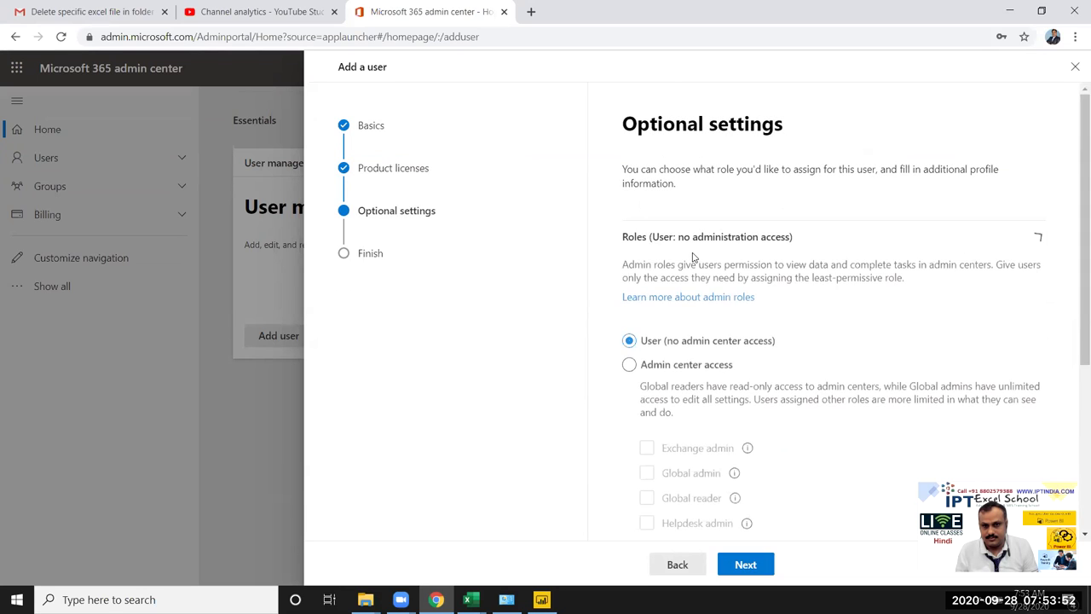
click(754, 567)
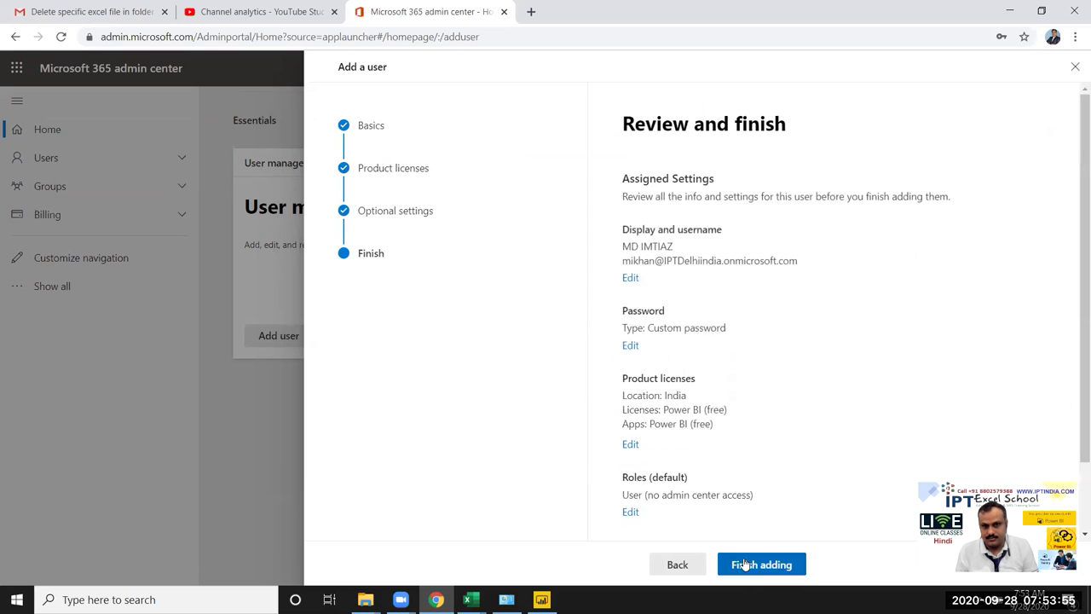
click(748, 566)
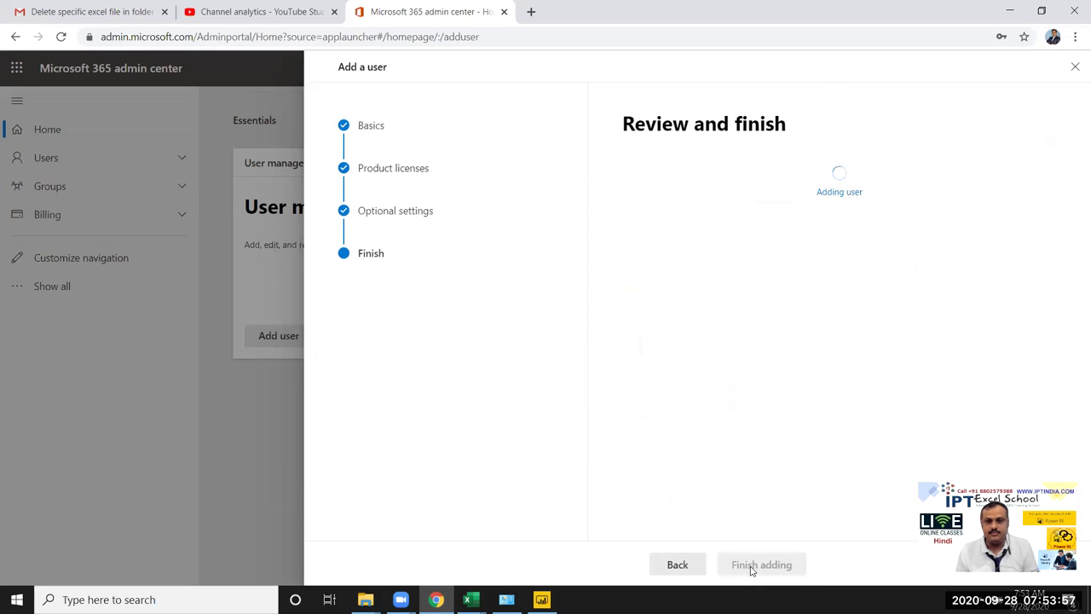
click(696, 566)
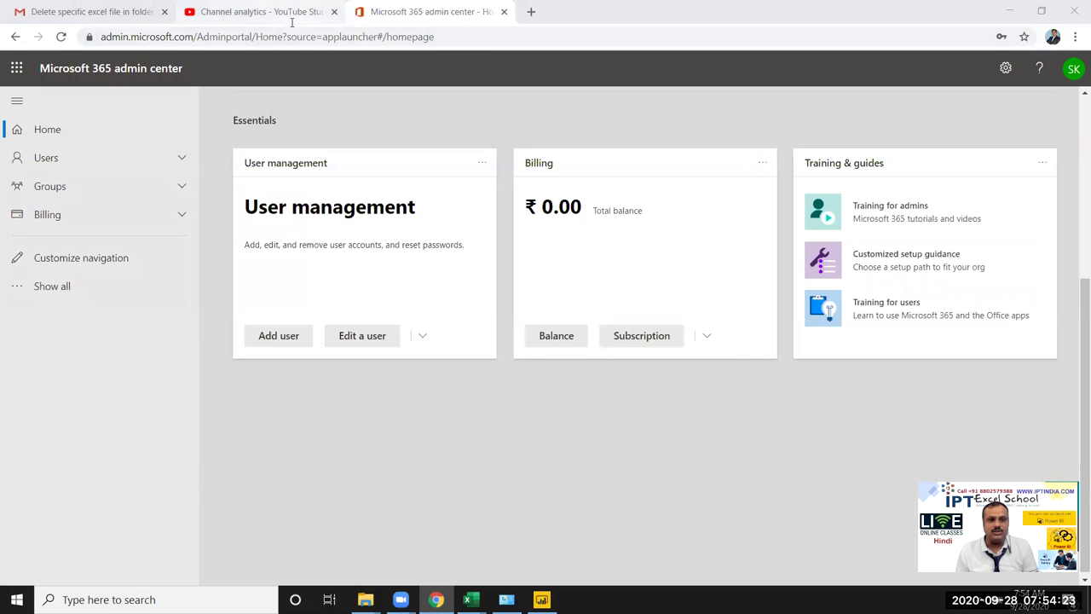
Go from the Power BI pricing page to the powerbi.microsoft.com home page and sign in
click(220, 37)
text(po)
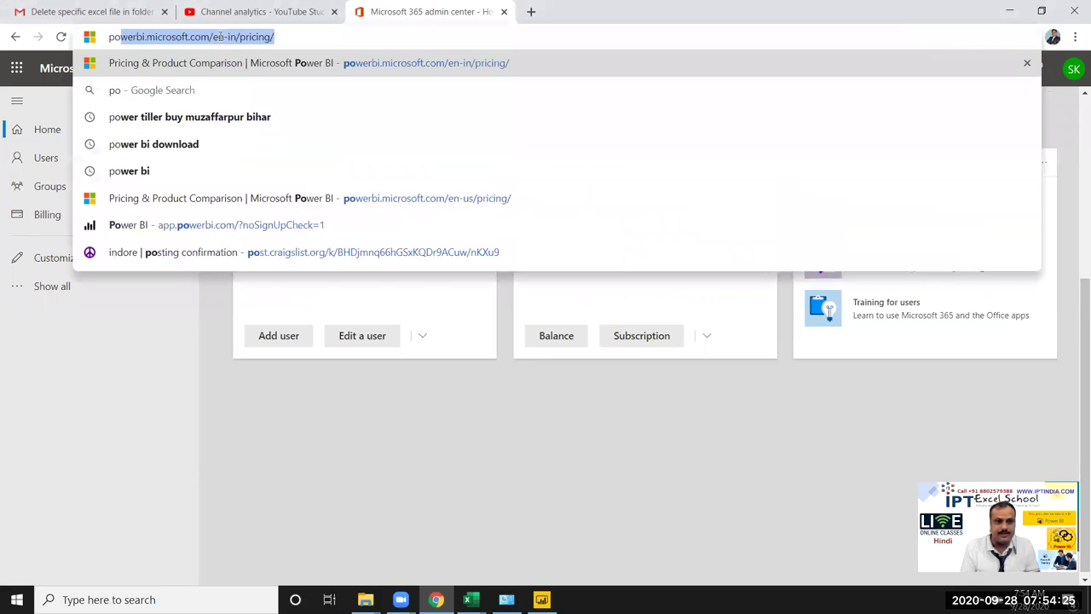
key(Return)
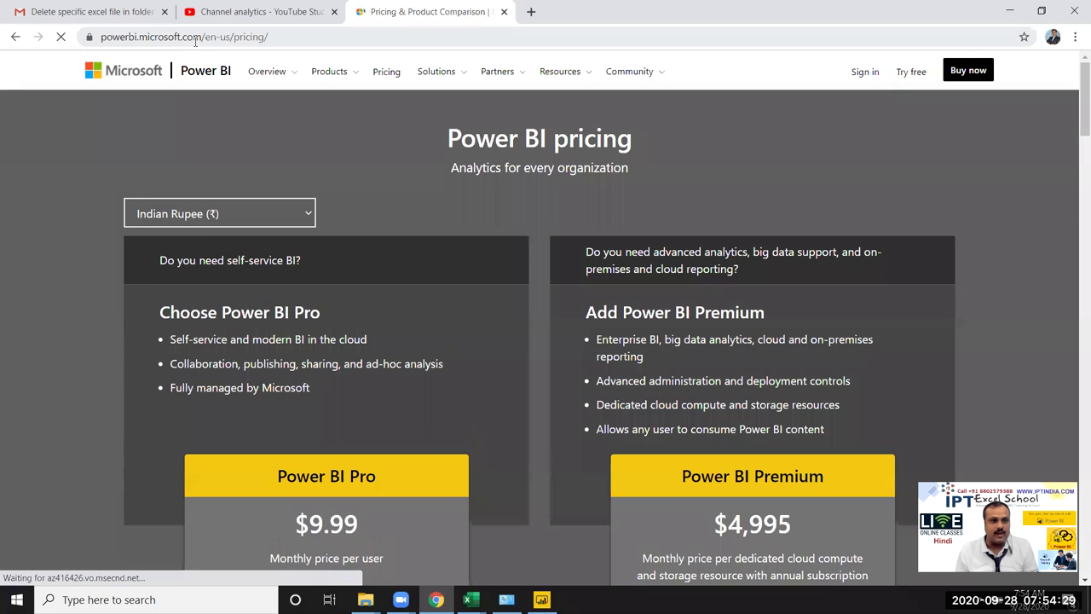
drag(201, 37, 302, 38)
key(BackSpace)
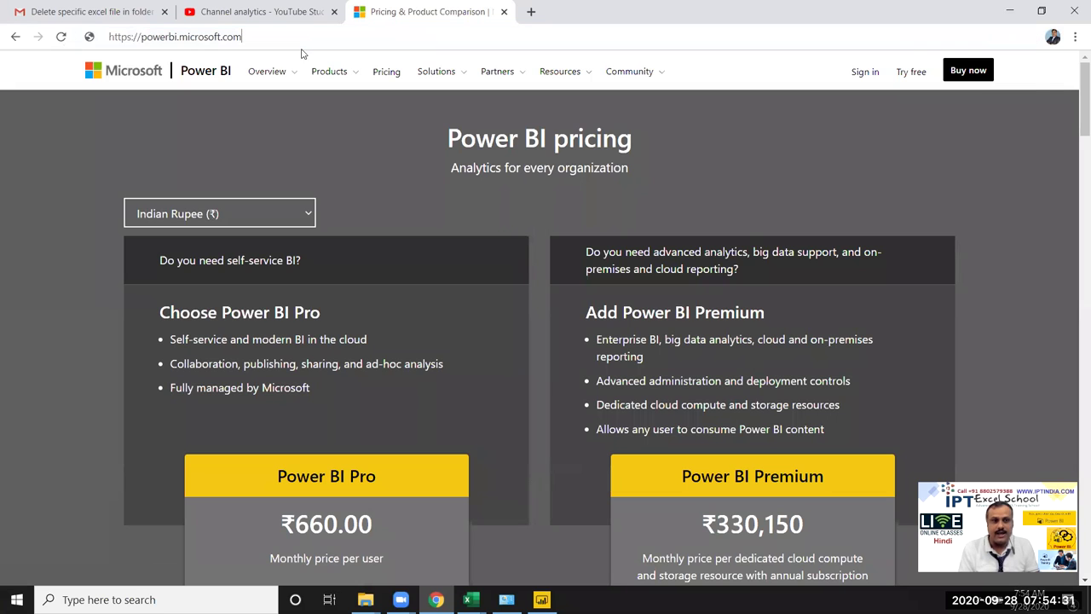
key(Return)
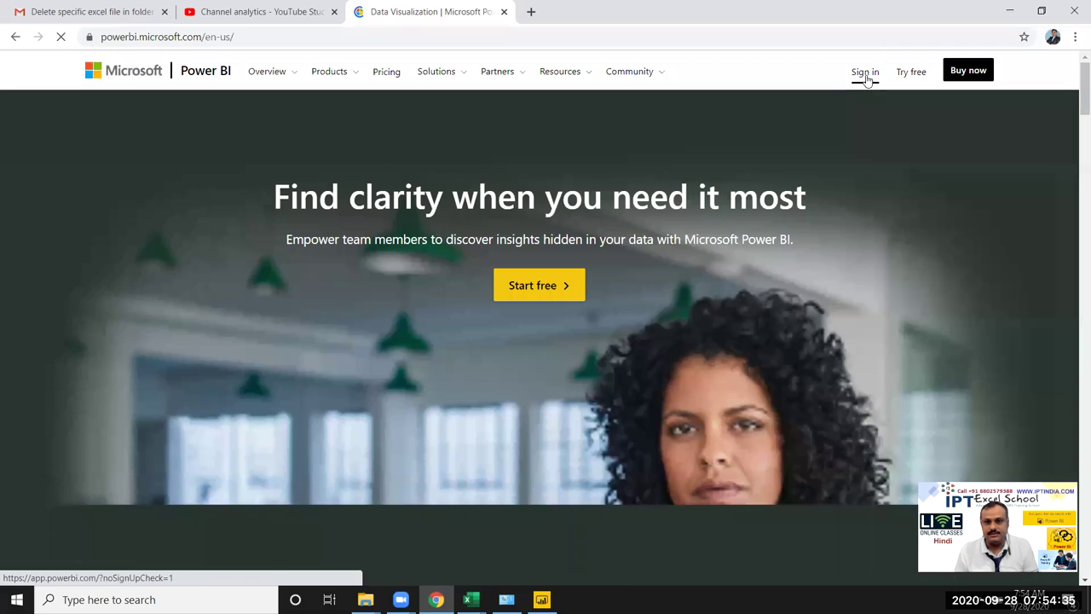
click(866, 76)
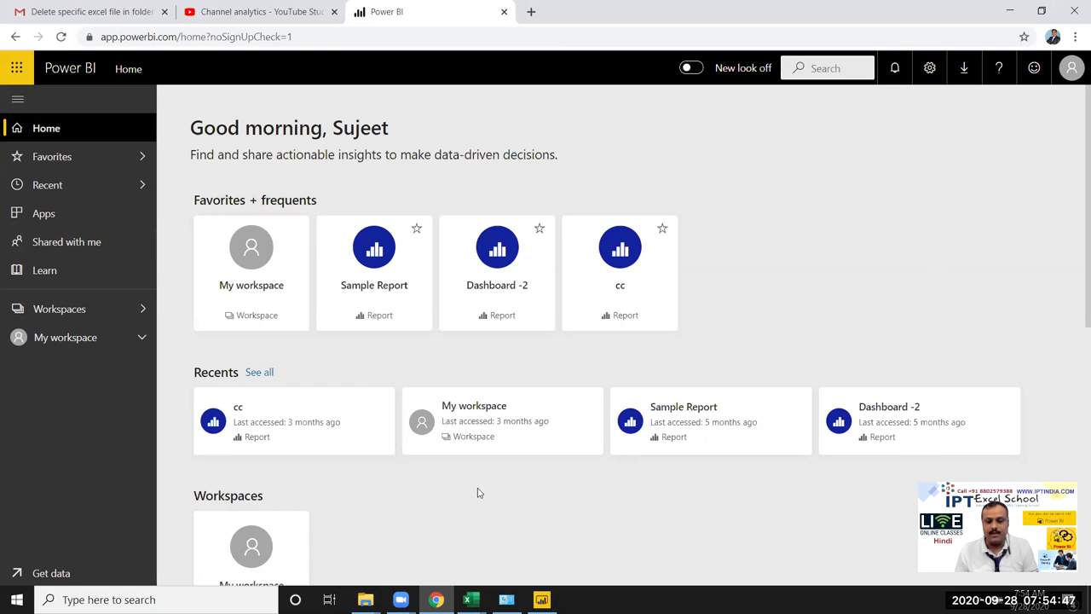
click(542, 600)
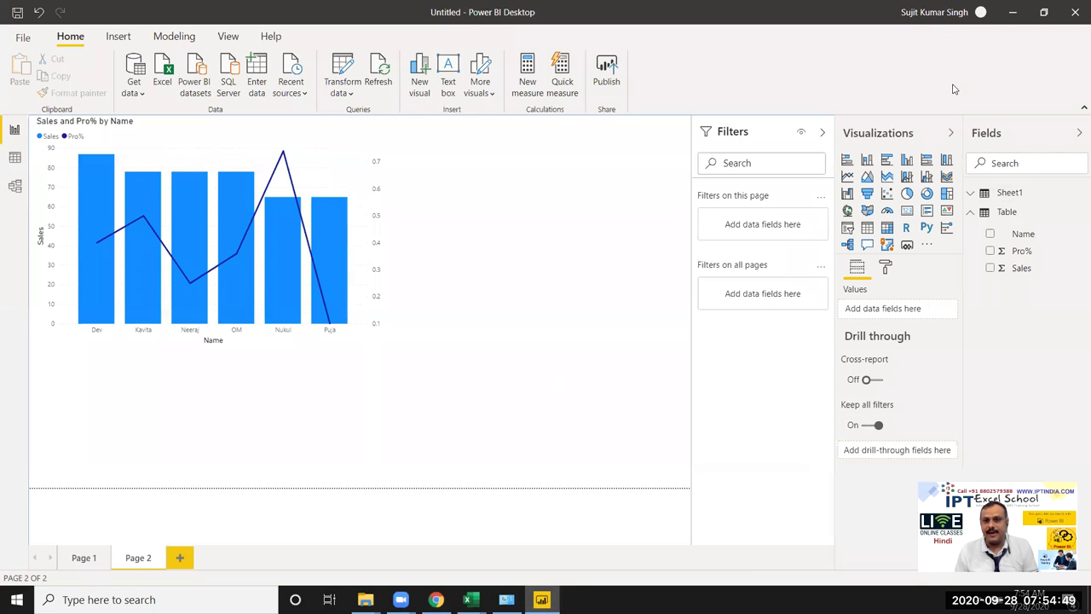
click(23, 37)
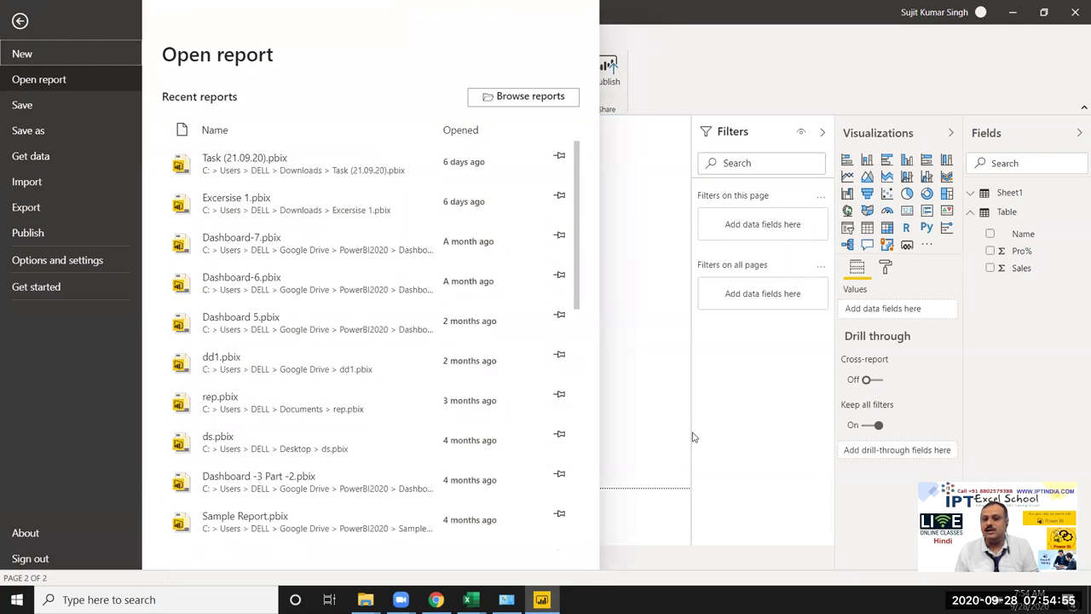
click(779, 387)
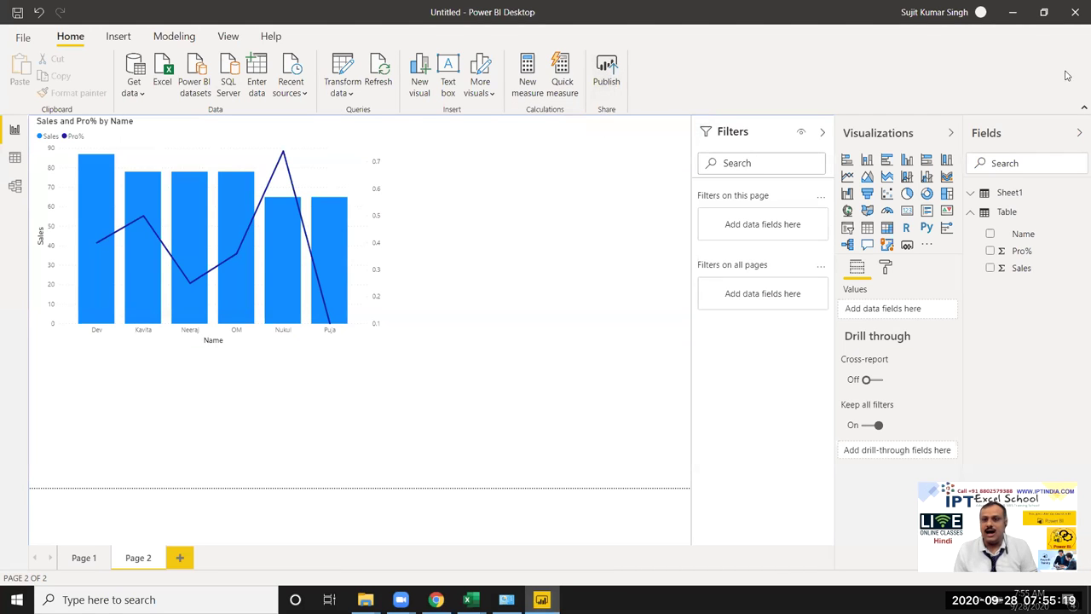
click(938, 12)
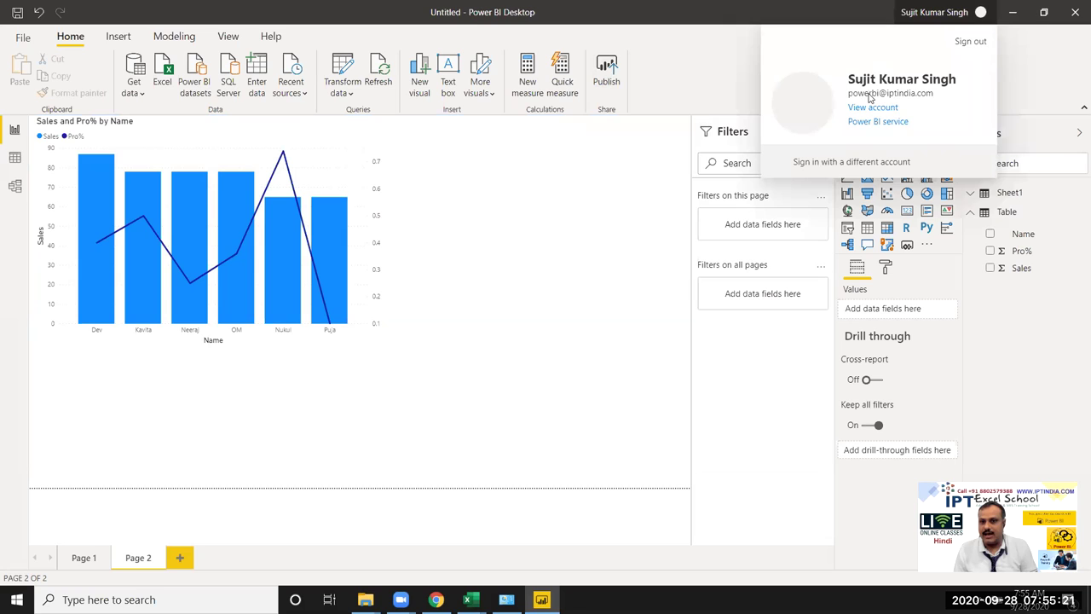
click(567, 194)
click(605, 86)
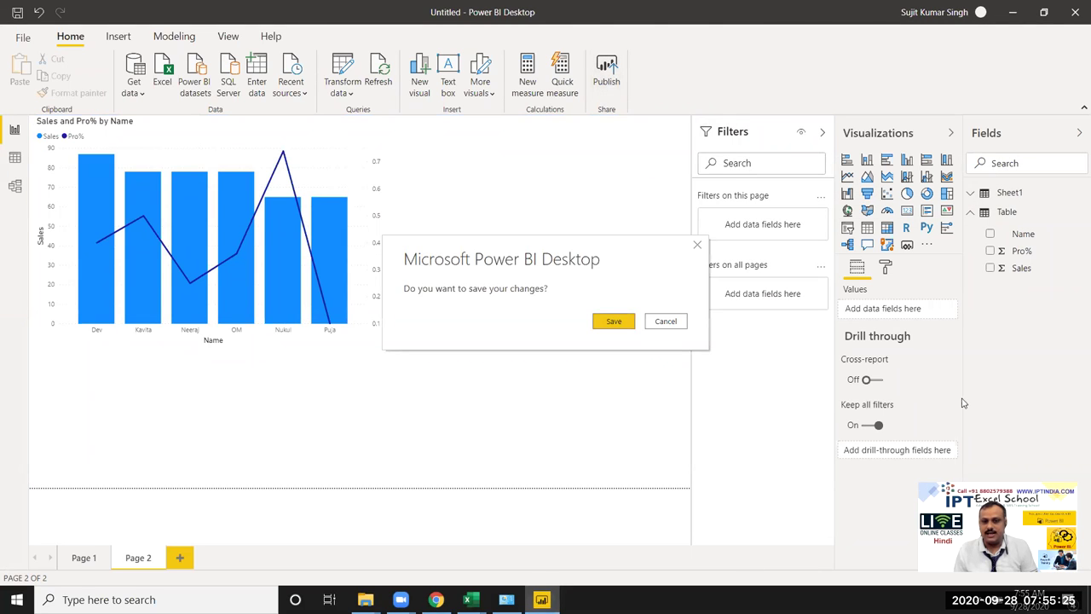
Sign out of the Power BI web service from the profile menu, choosing the second listed account
click(435, 599)
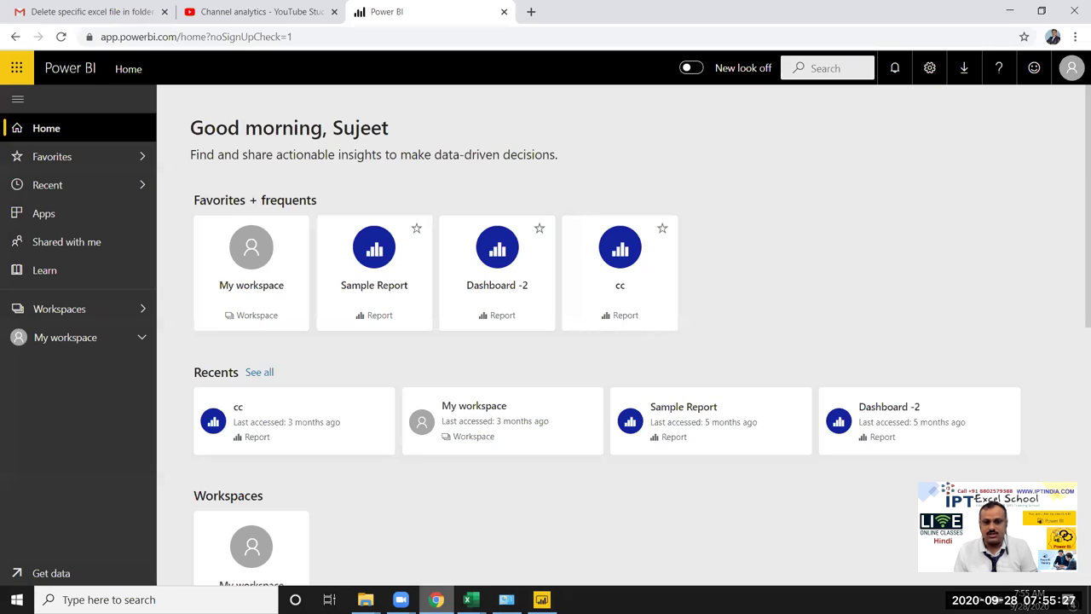
click(1072, 68)
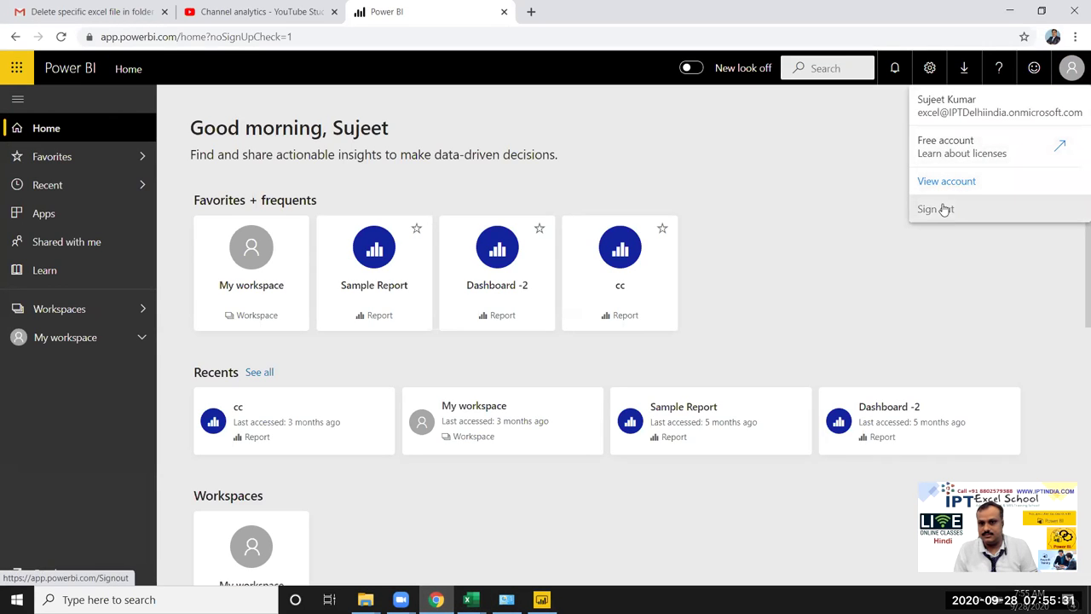
click(938, 208)
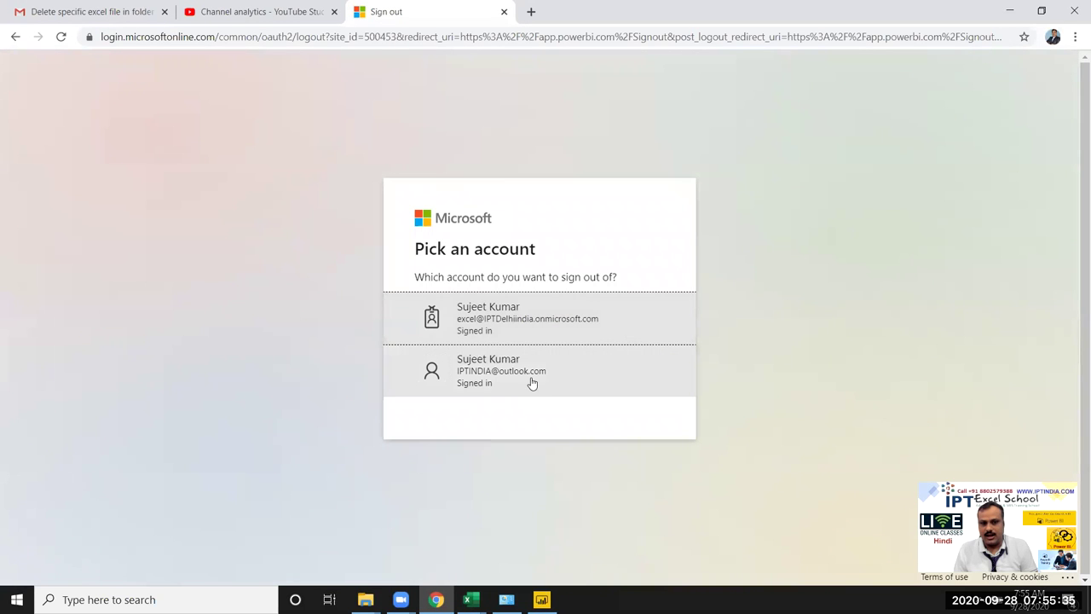
click(530, 382)
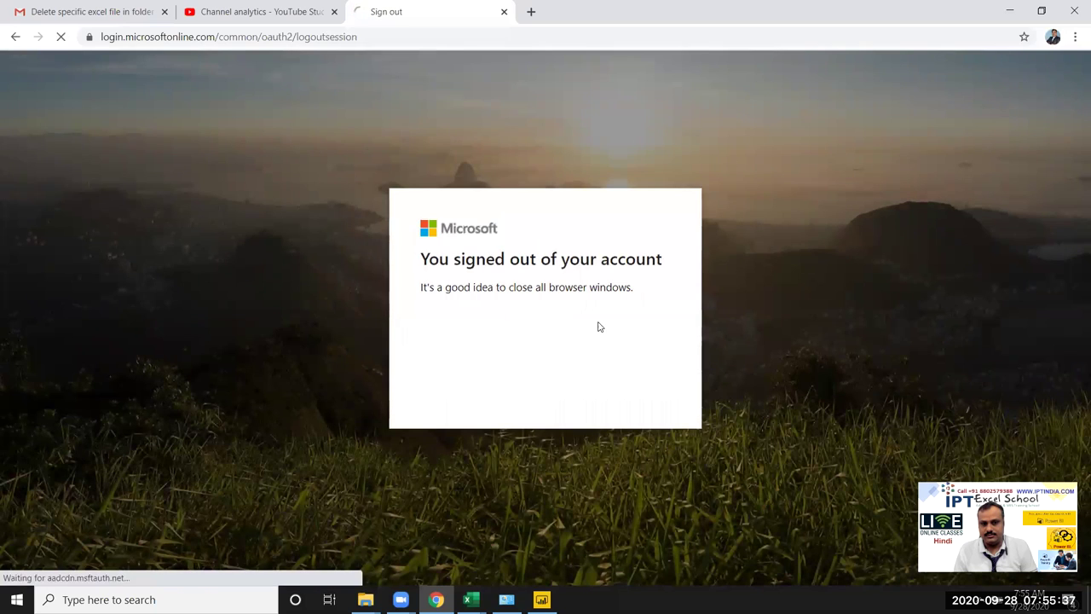
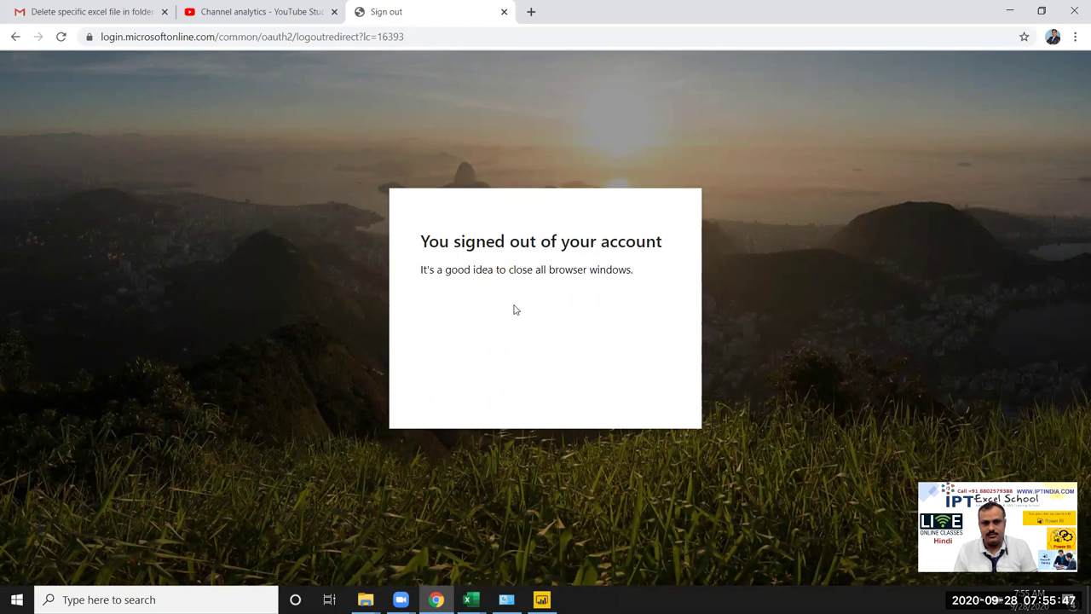
Open the Power BI pricing page, start signing in, and sign out of the current account
text(po)
key(Return)
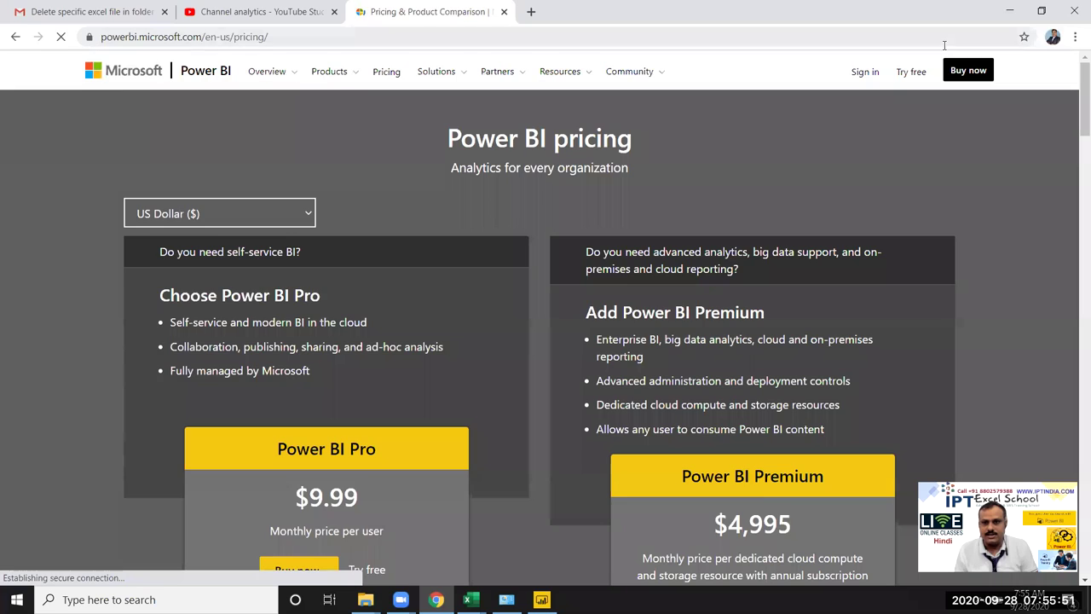
click(863, 73)
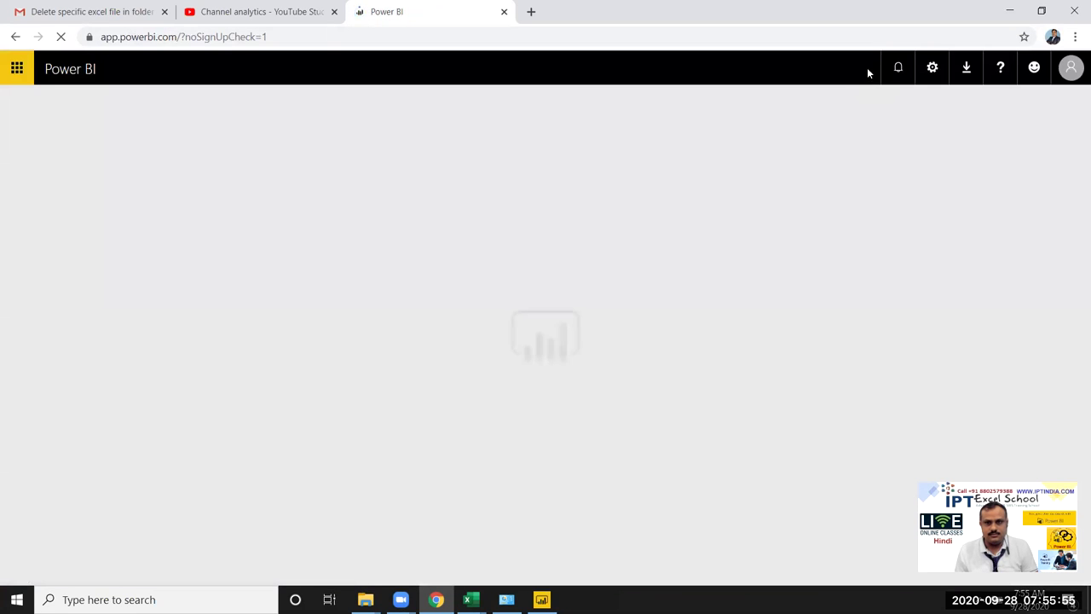
click(1071, 68)
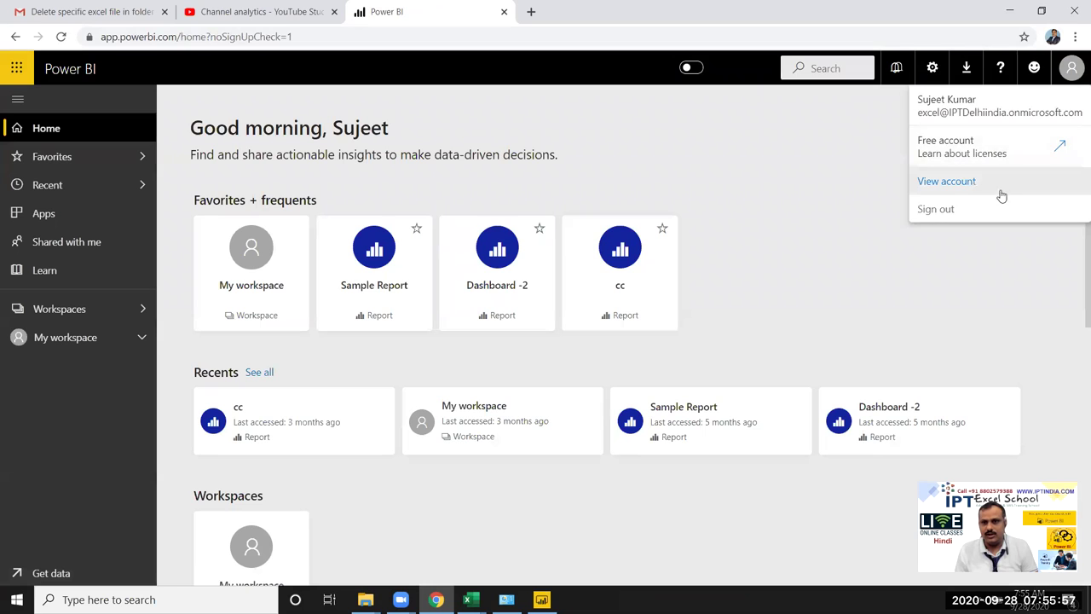
click(950, 209)
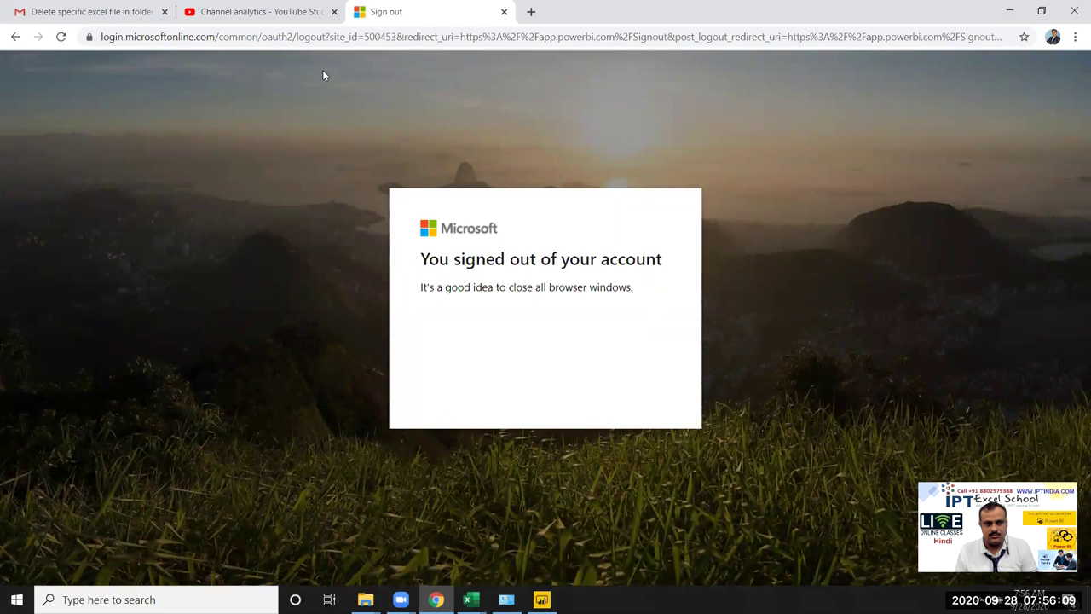
Reopen the Power BI pricing page and sign in with the other saved account
click(318, 36)
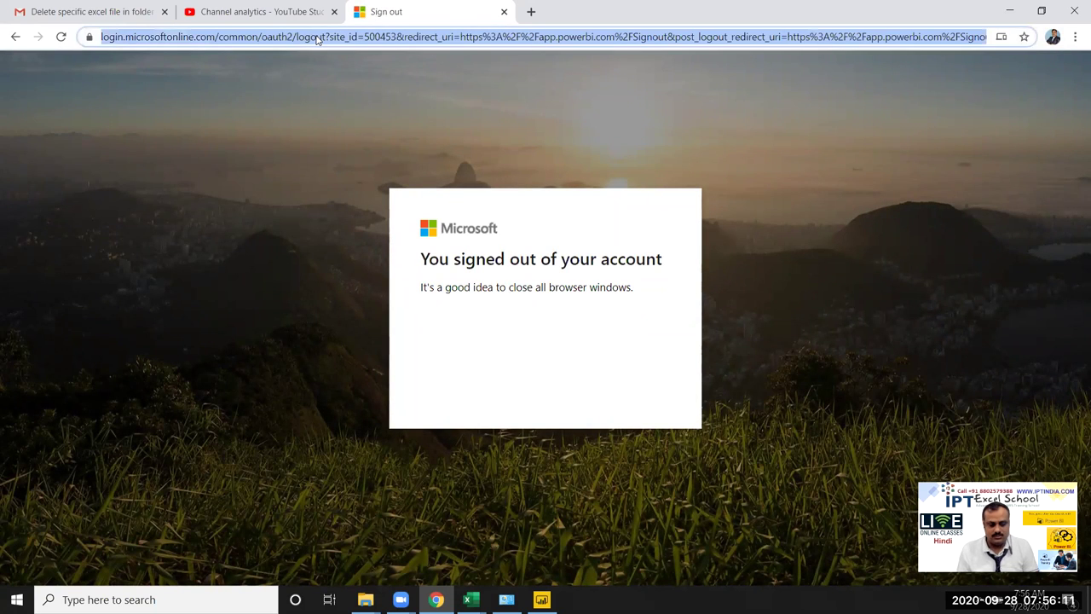
text(po)
key(Return)
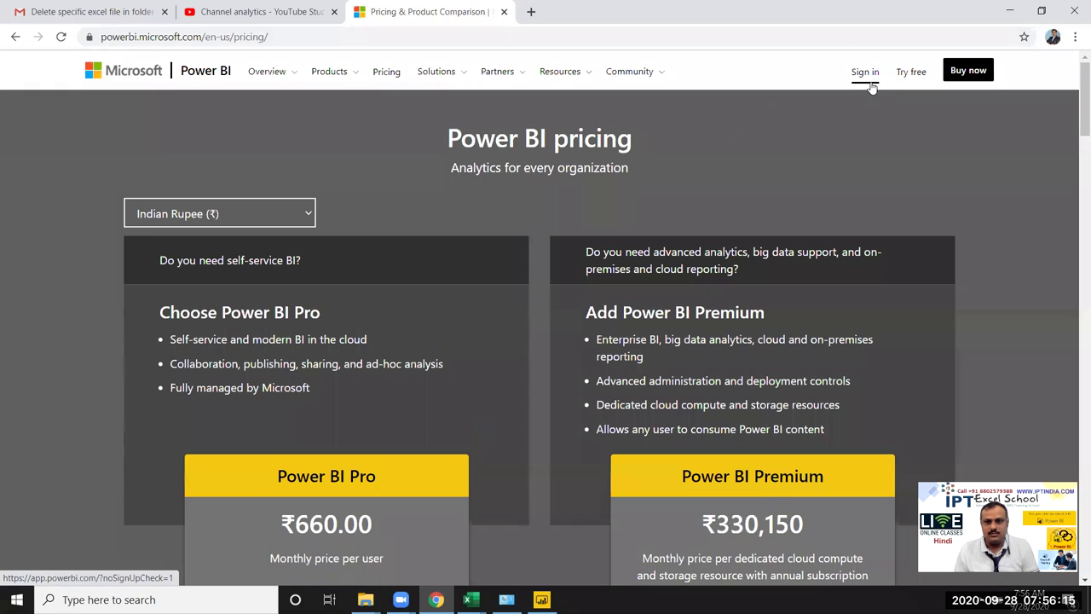
click(865, 71)
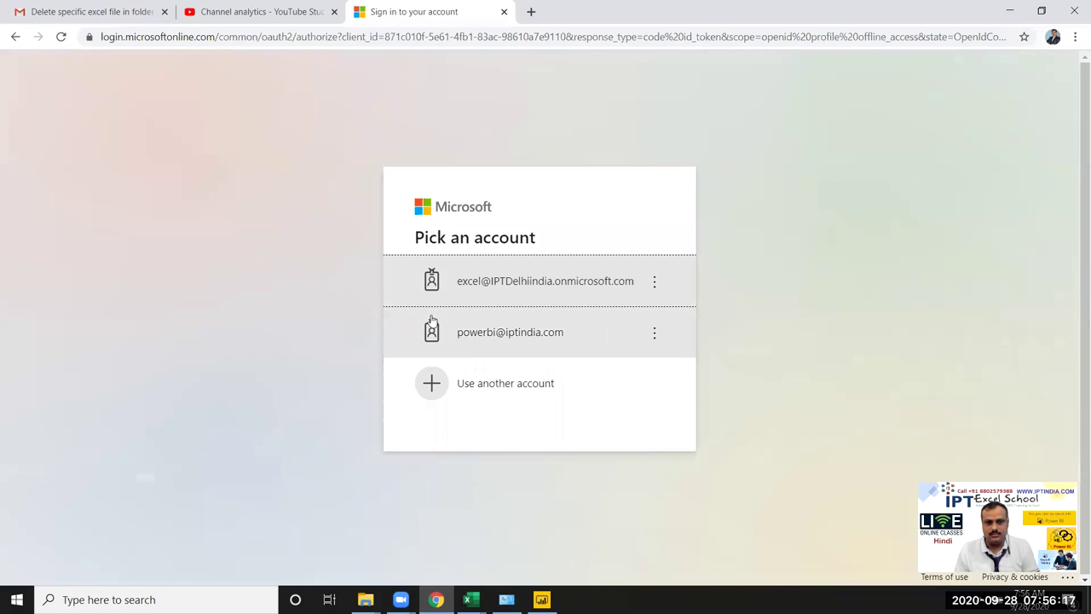
click(442, 334)
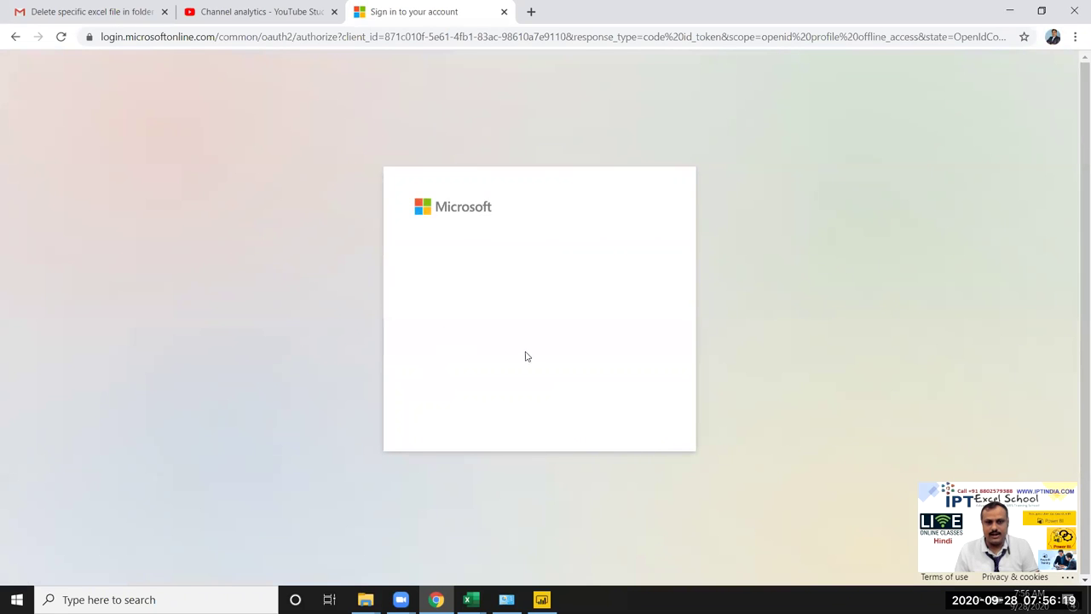
click(632, 383)
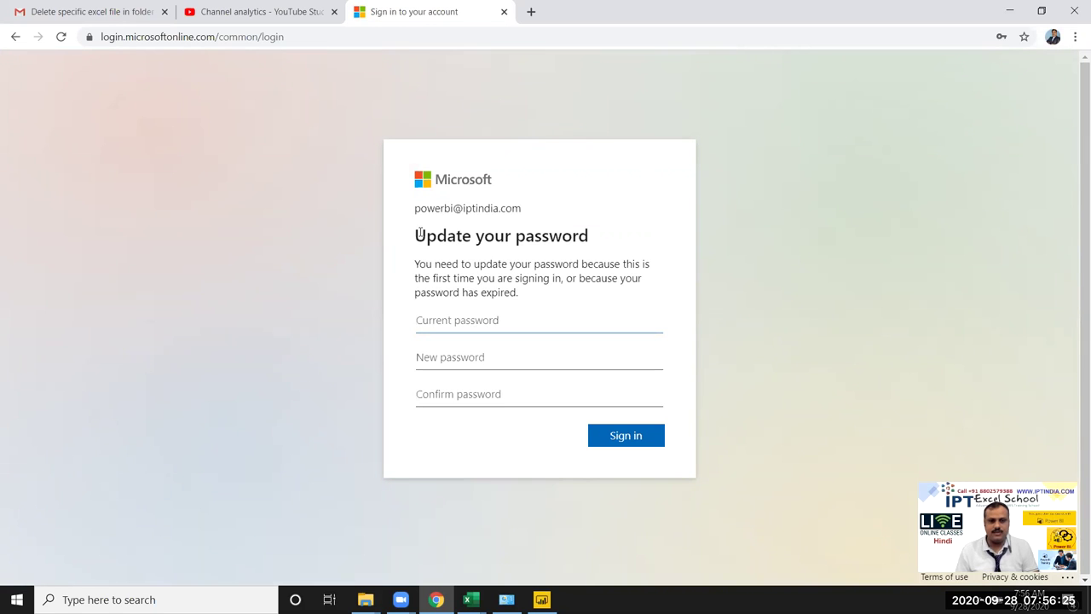
Enter the current password on the update-password form, clearing and retyping it after a mistake
text(••)
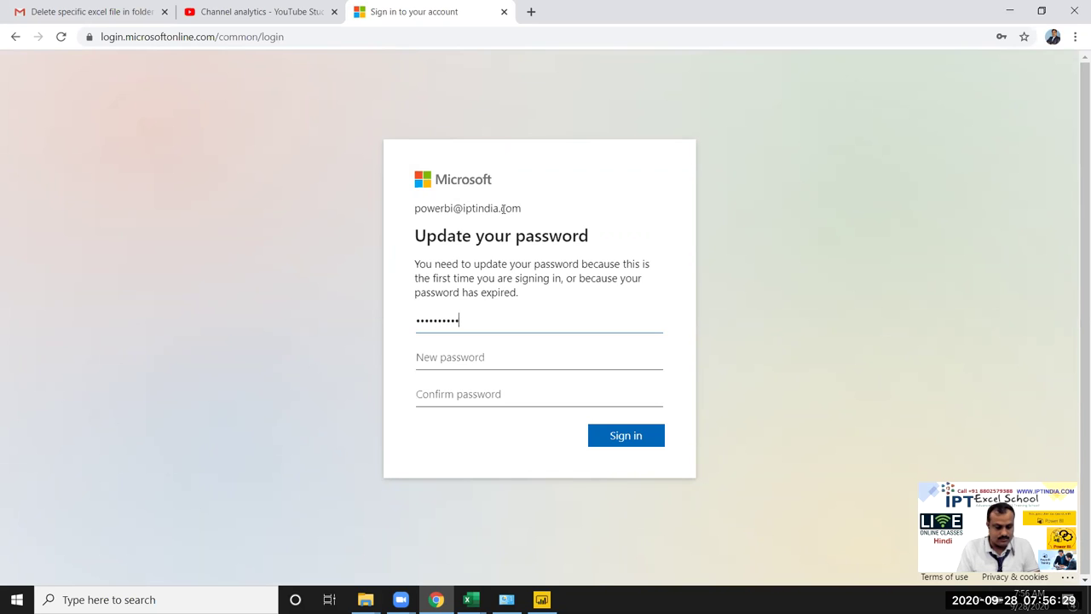
text(•)
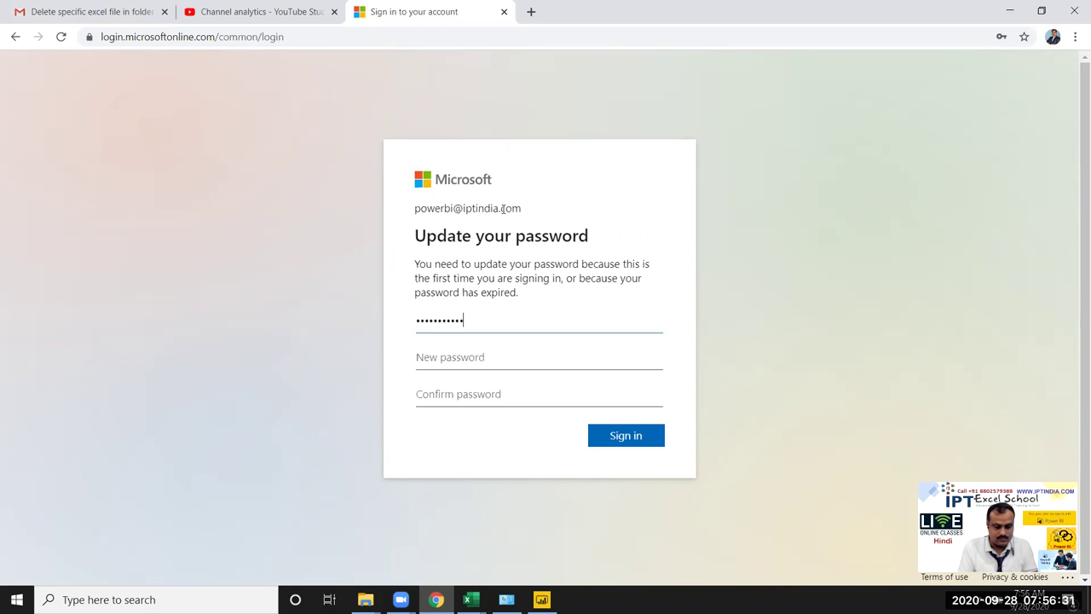
key(Tab)
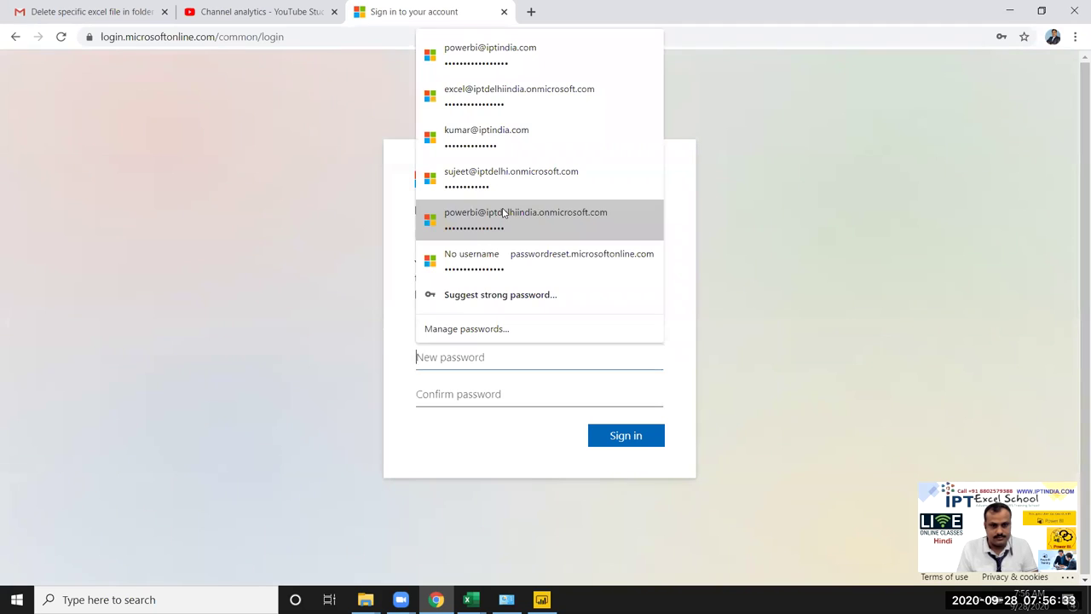
text(•••)
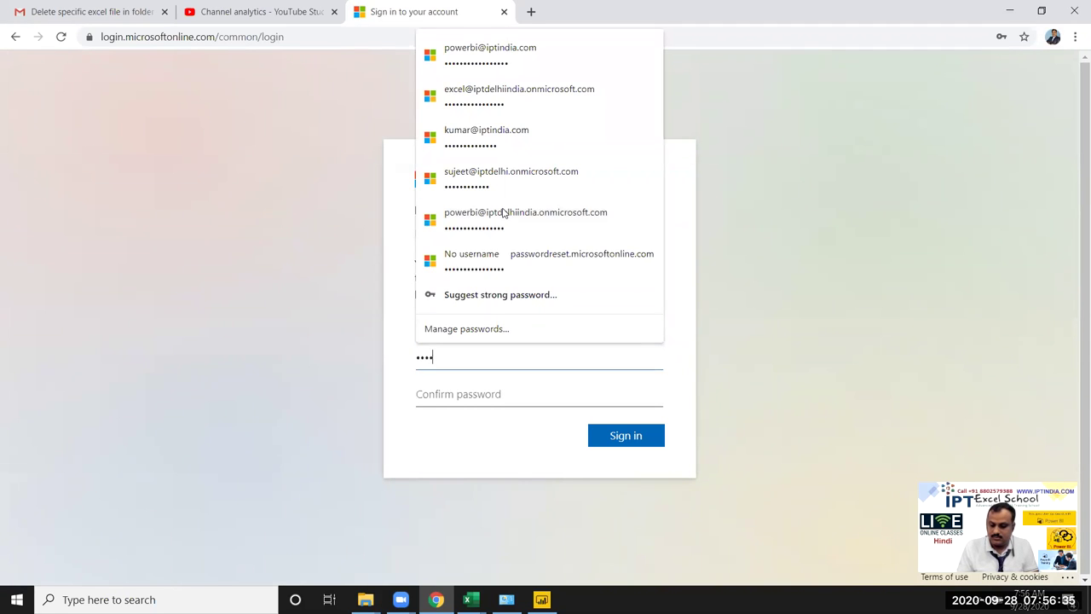
text(••)
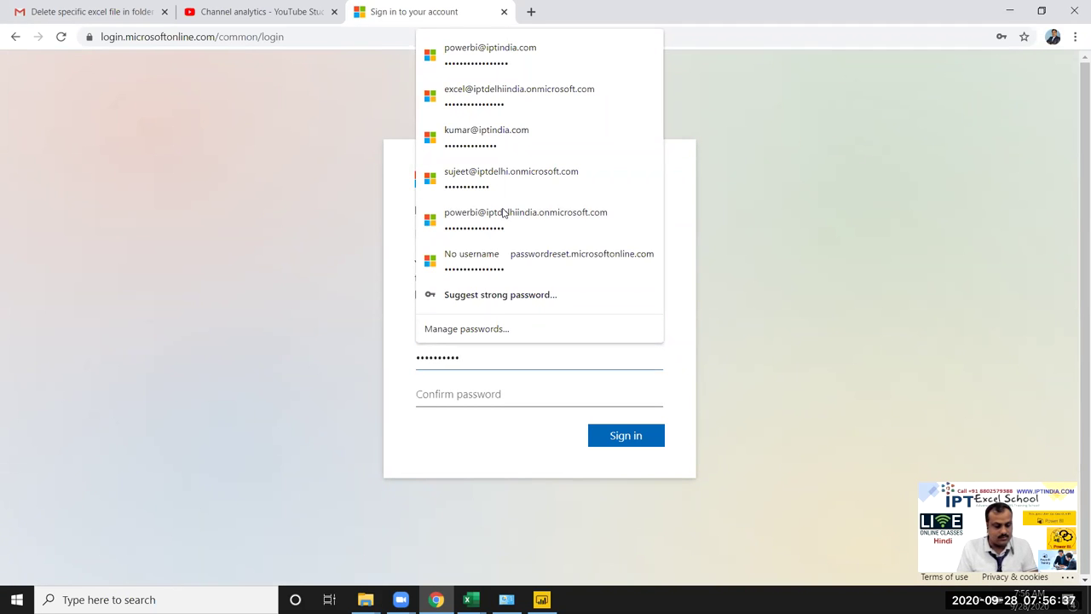
text(•••)
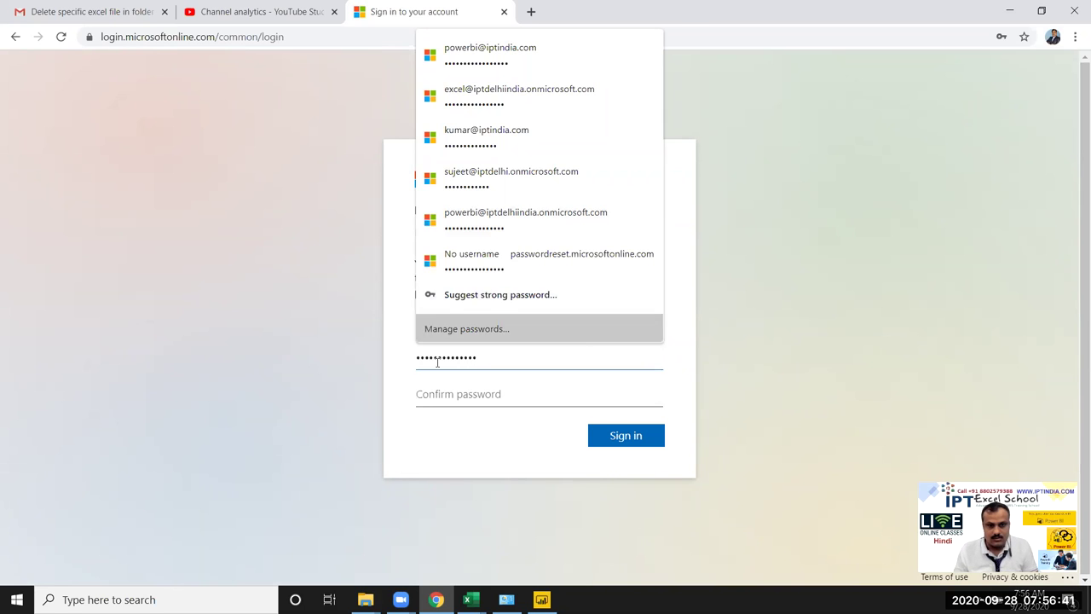
click(409, 411)
click(463, 323)
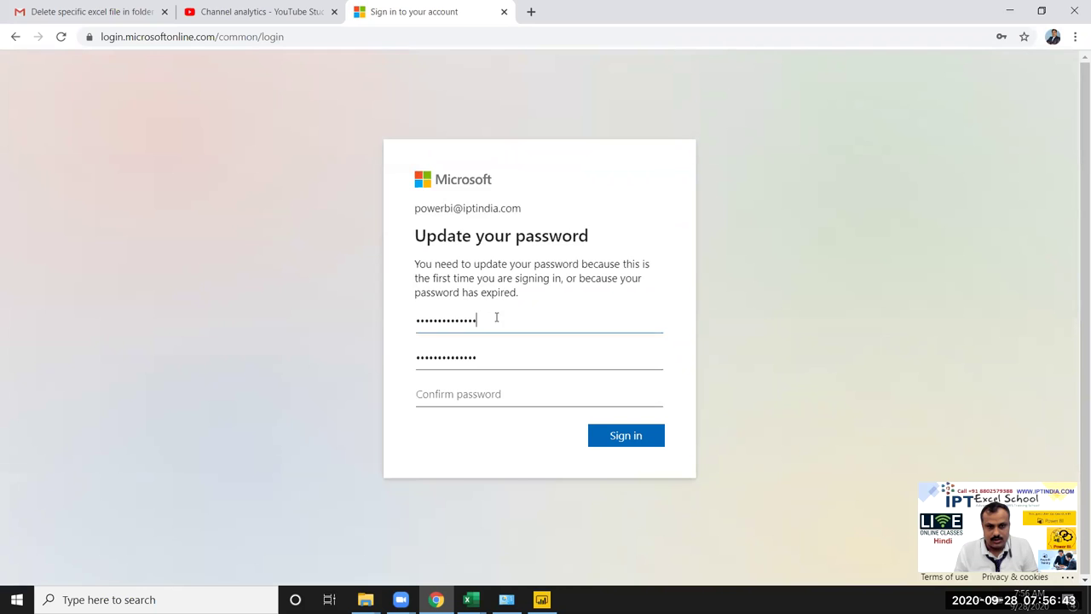
drag(497, 321, 392, 325)
key(BackSpace)
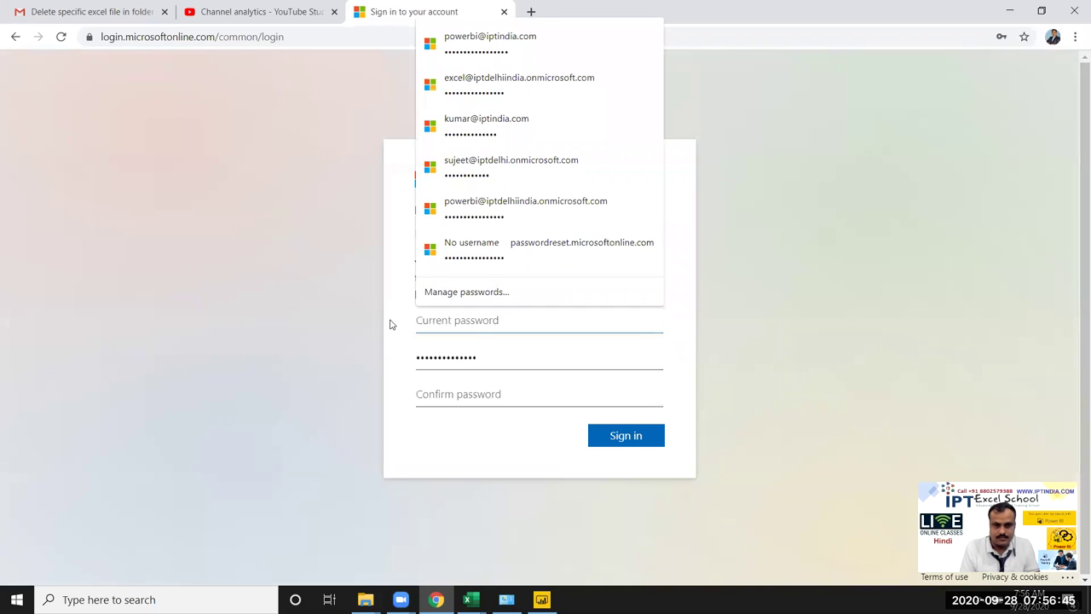
text(•)
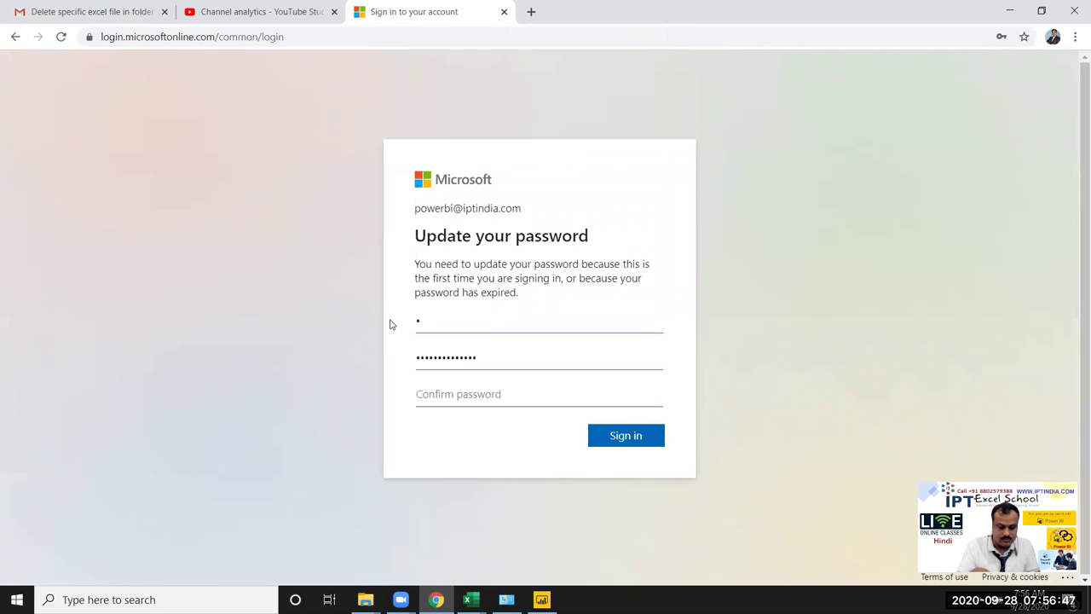
key(BackSpace)
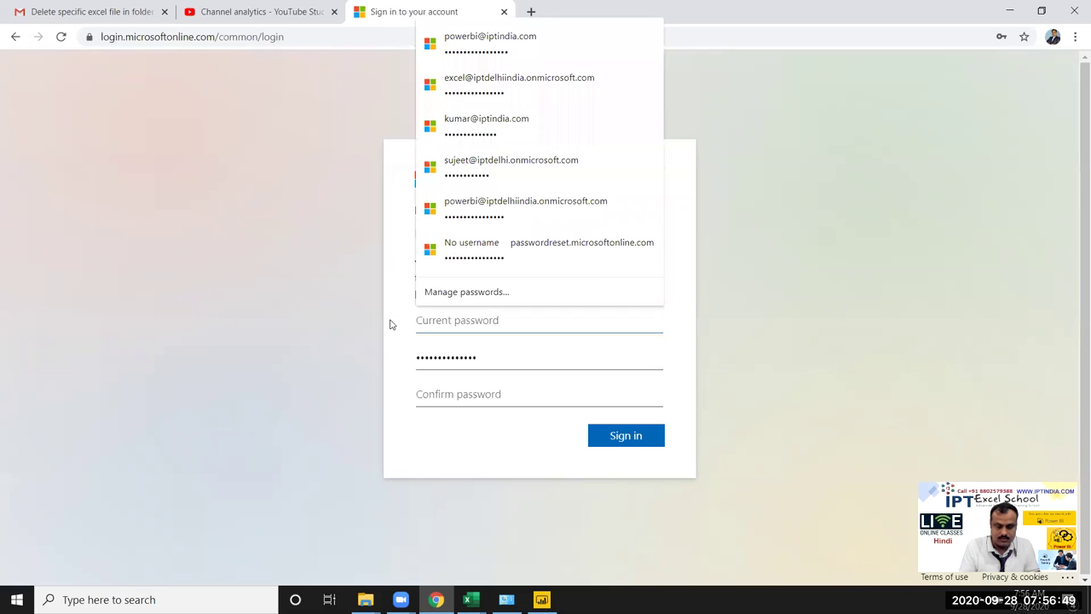
text(•)
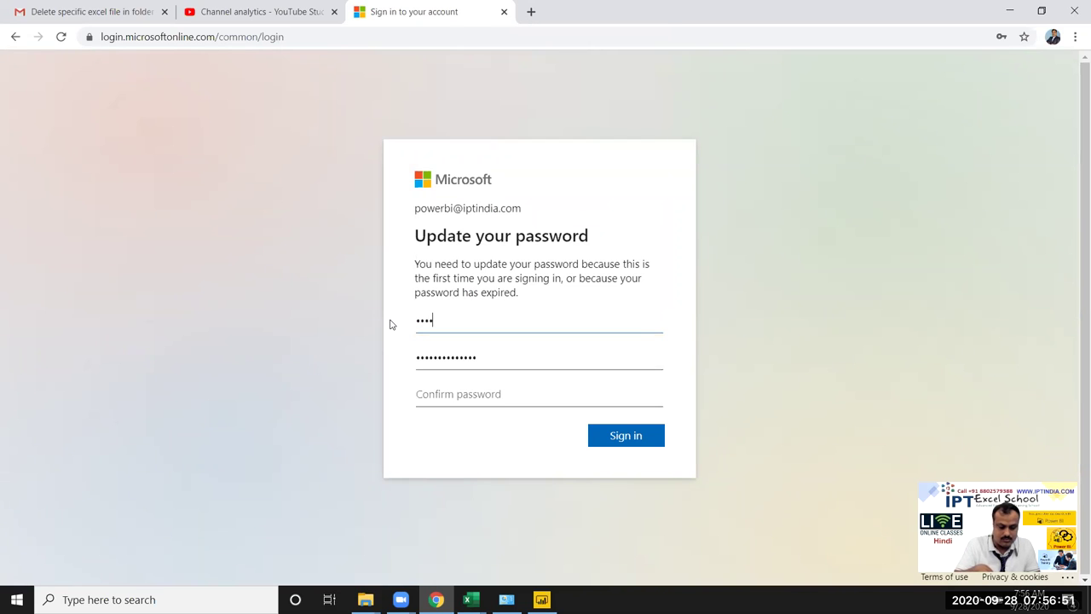
text(••)
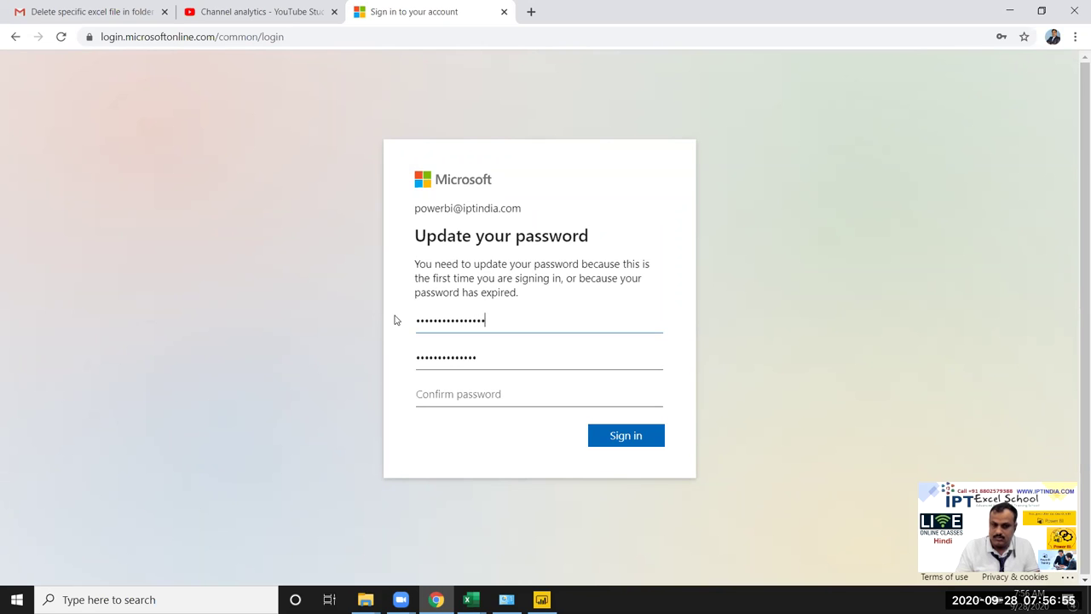
key(Tab)
key(shift+Tab)
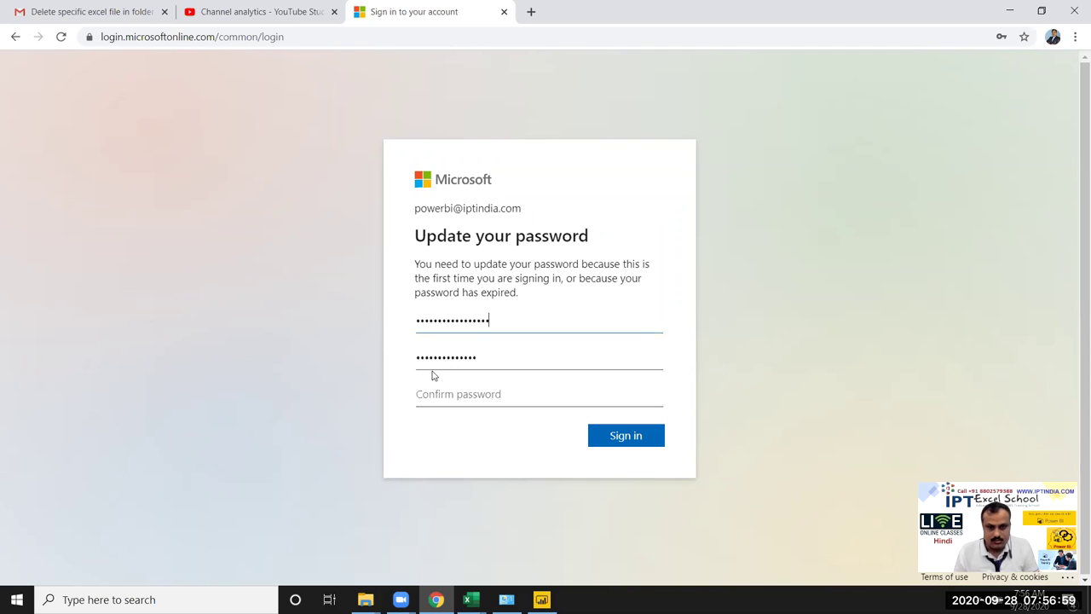
Enter the new password and its confirmation, then submit the password update
double_click(433, 358)
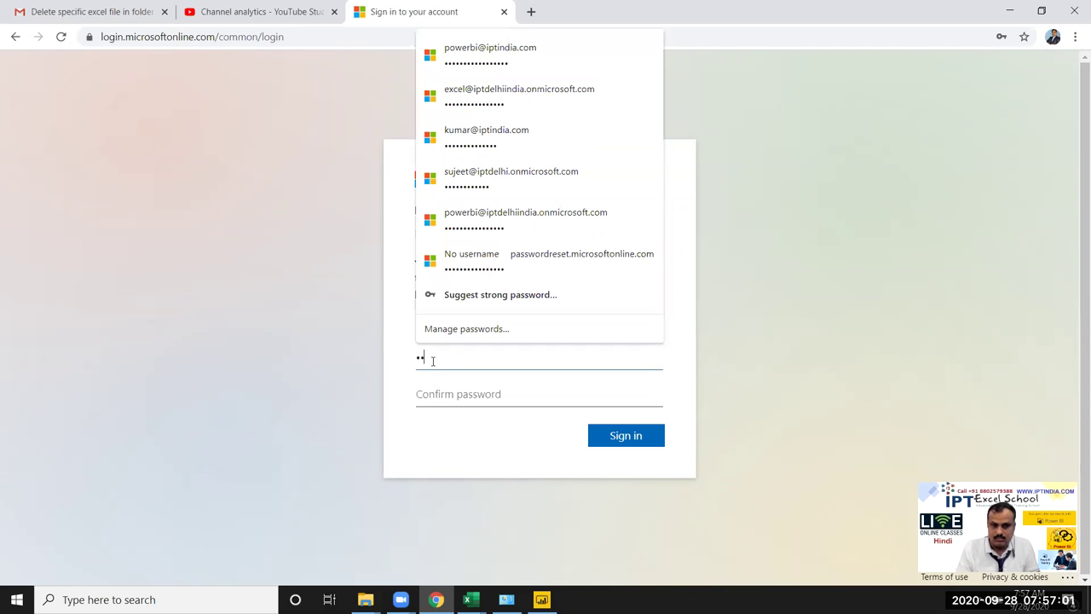
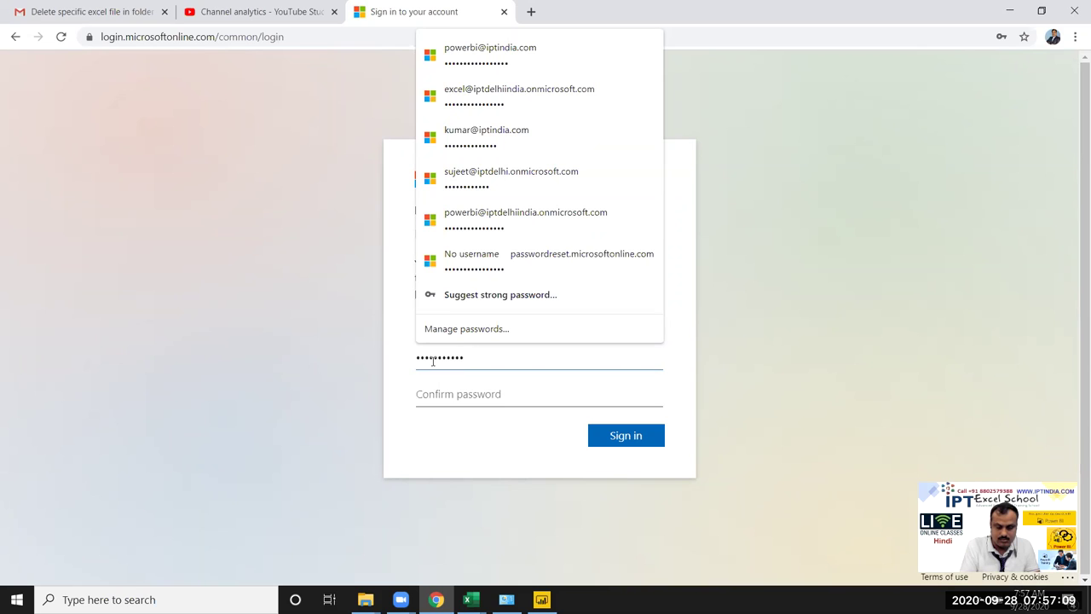
click(484, 389)
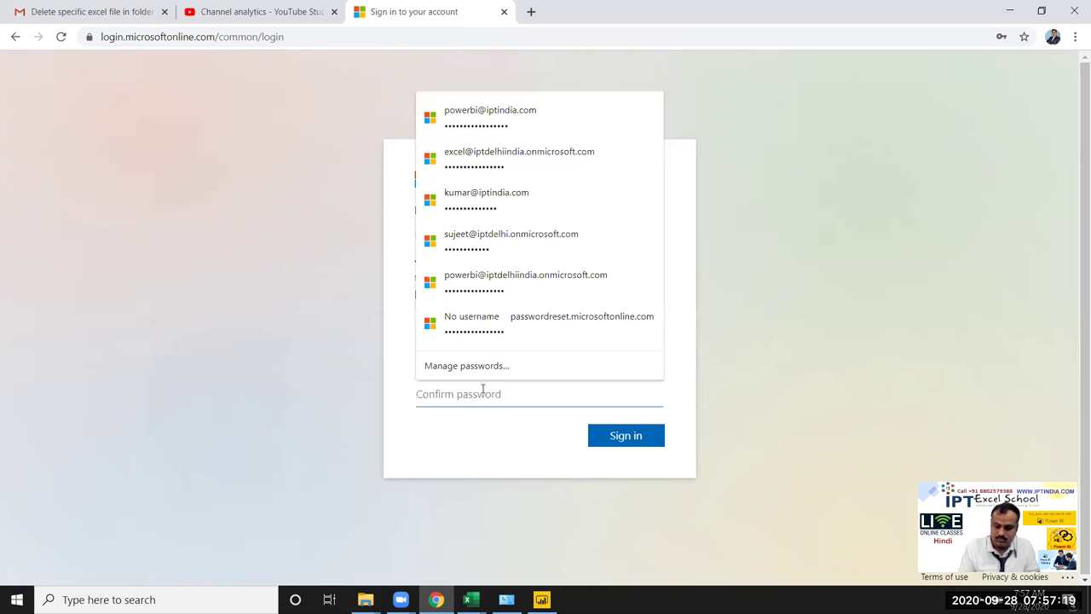
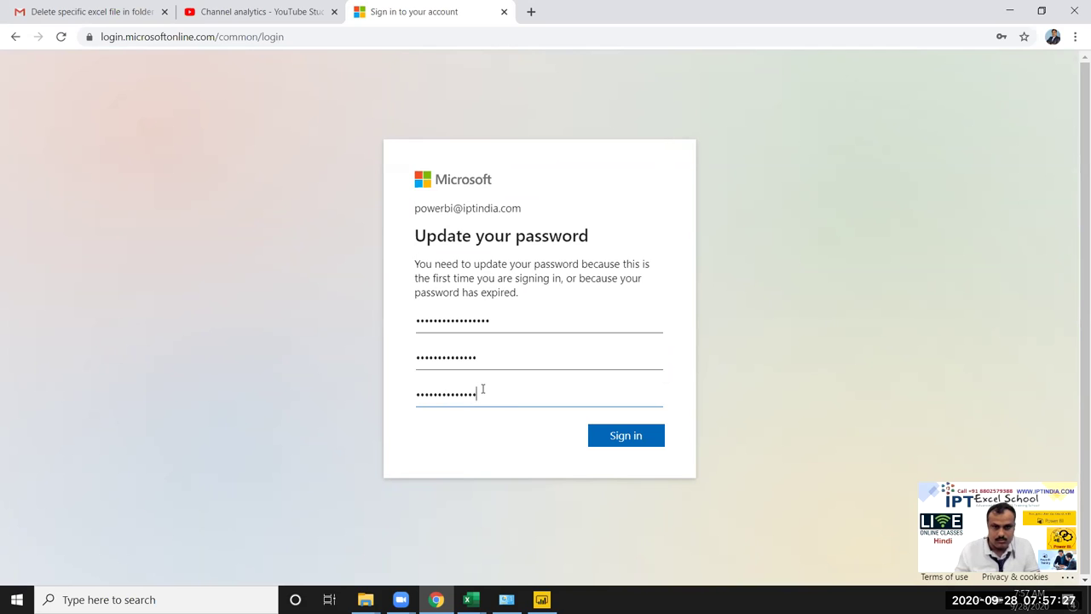
click(549, 319)
click(616, 441)
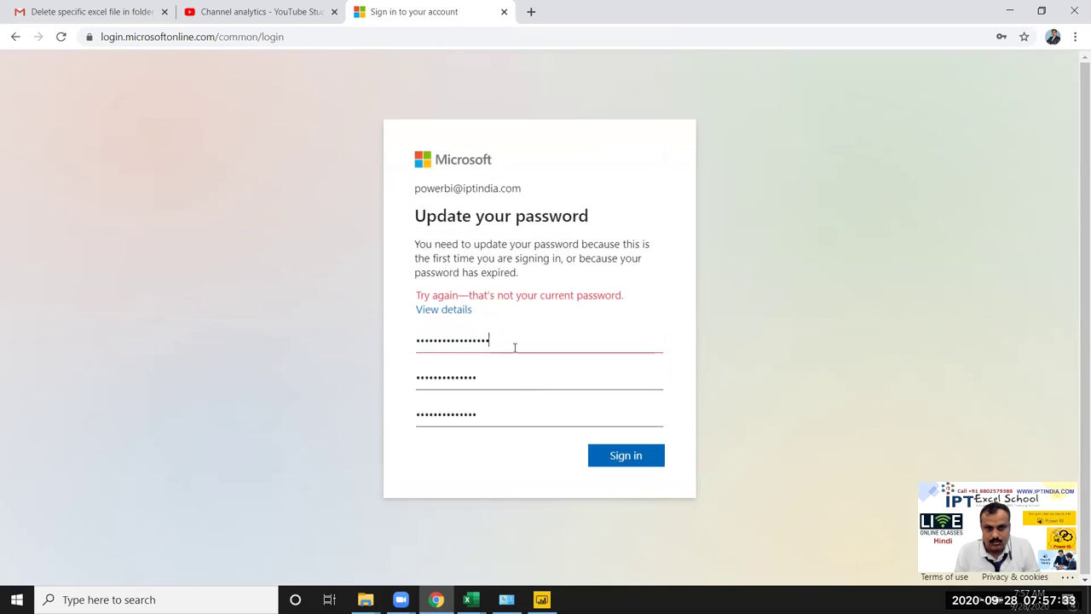
Expand the error's View details to read the troubleshooting information
click(444, 310)
click(441, 312)
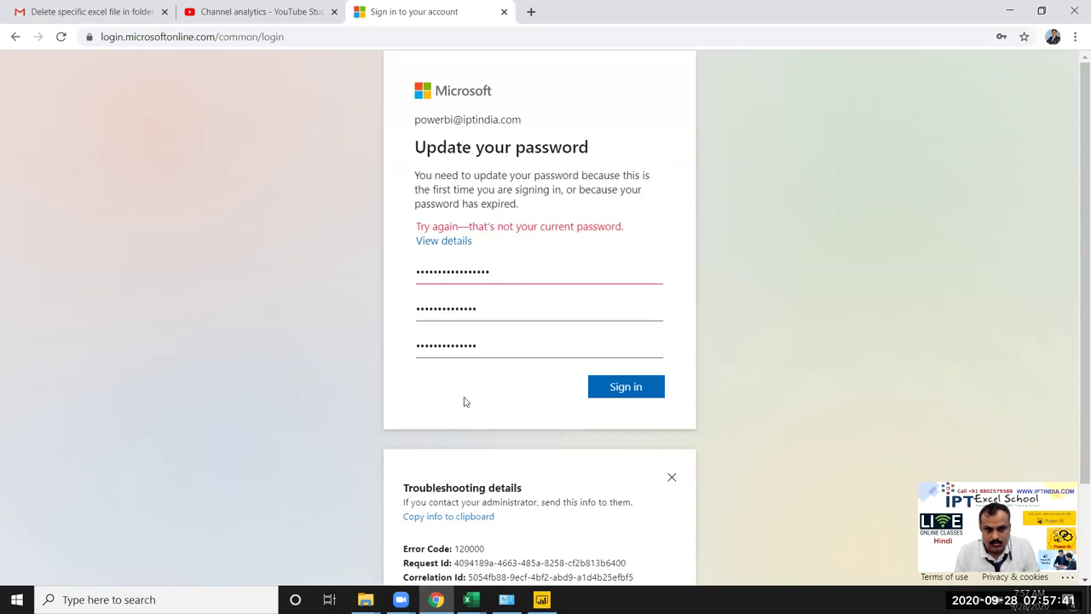
scroll(463, 443, down, 3)
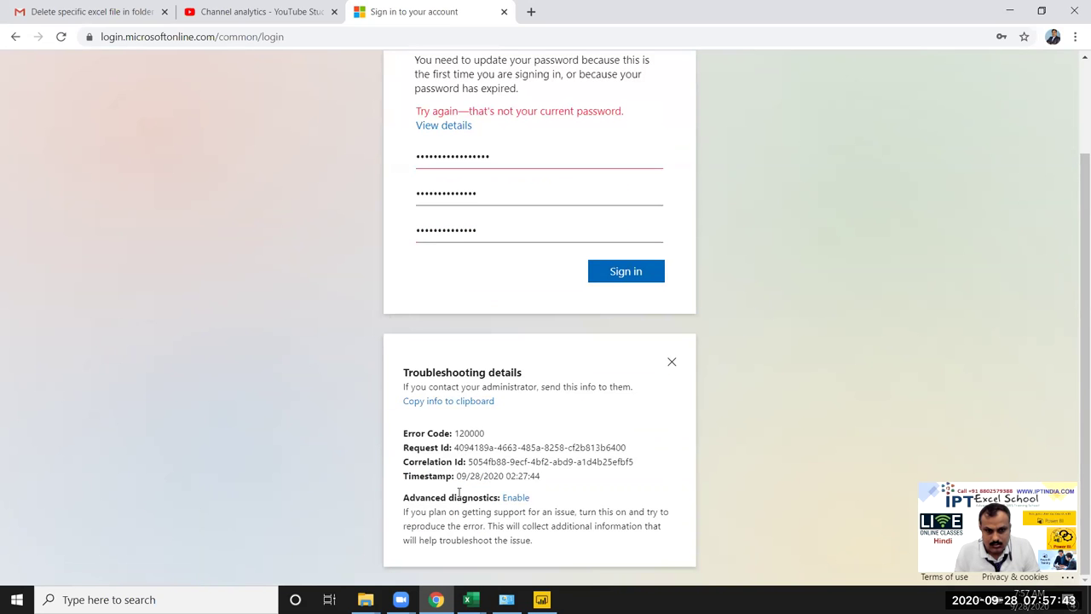
scroll(472, 528, up, 3)
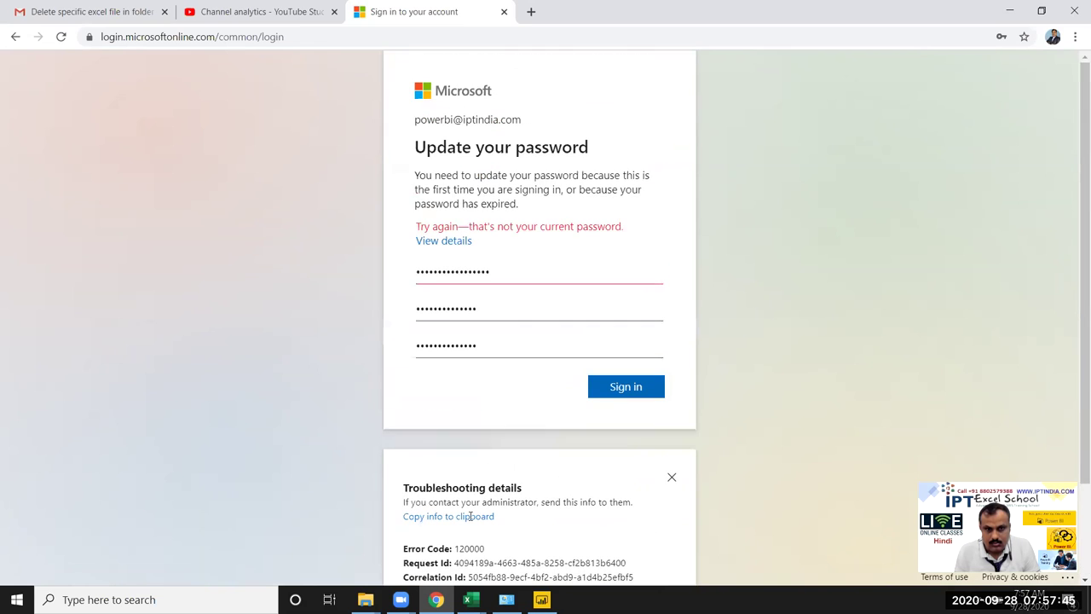
Replace the rejected current password with the browser's saved one and resubmit
click(495, 271)
drag(496, 271, 383, 265)
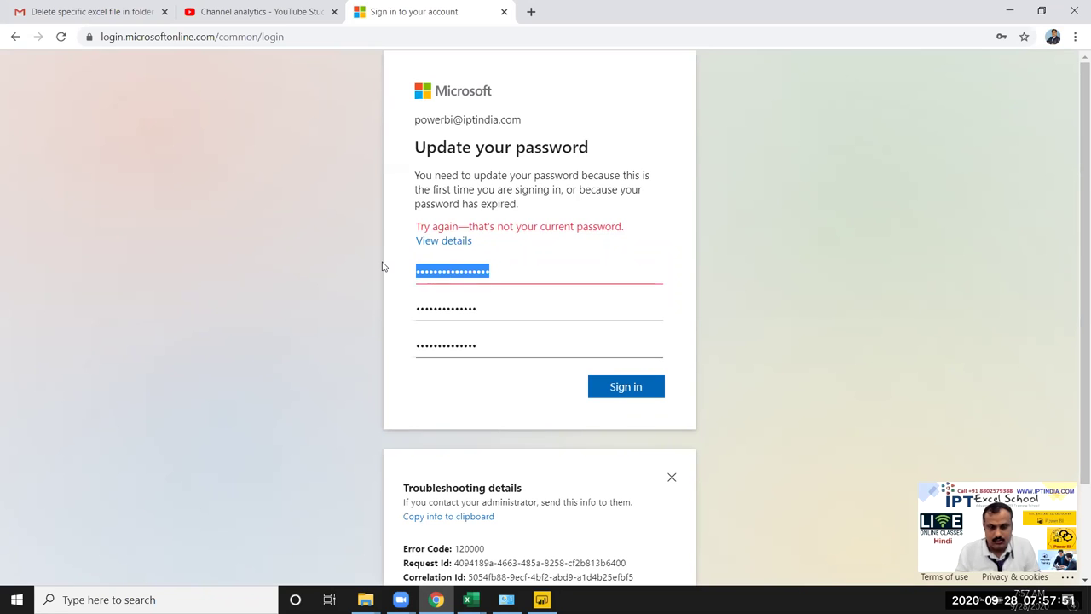
key(BackSpace)
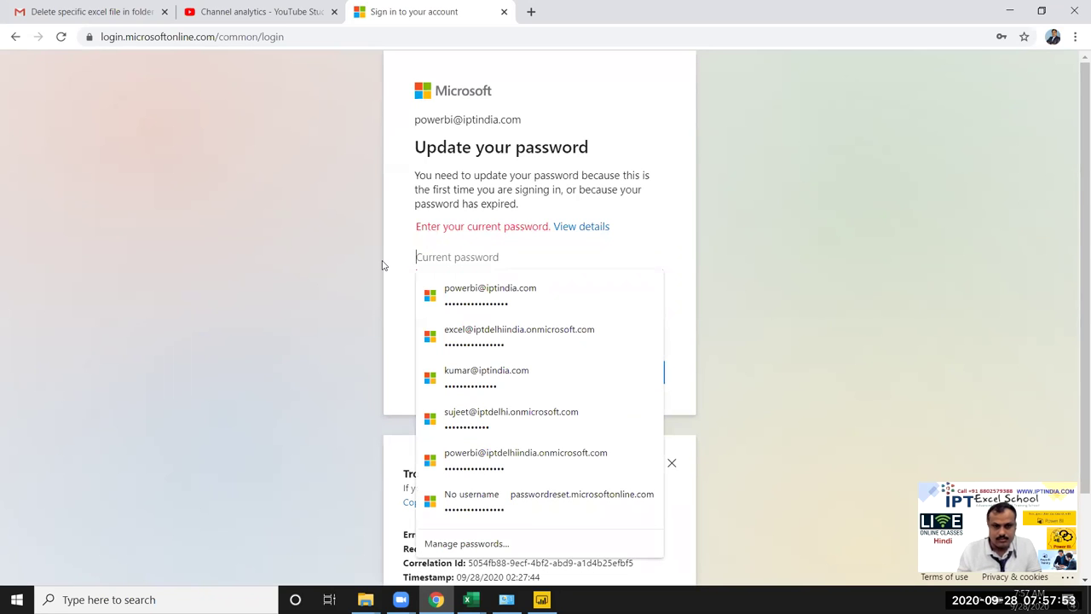
click(479, 295)
click(623, 349)
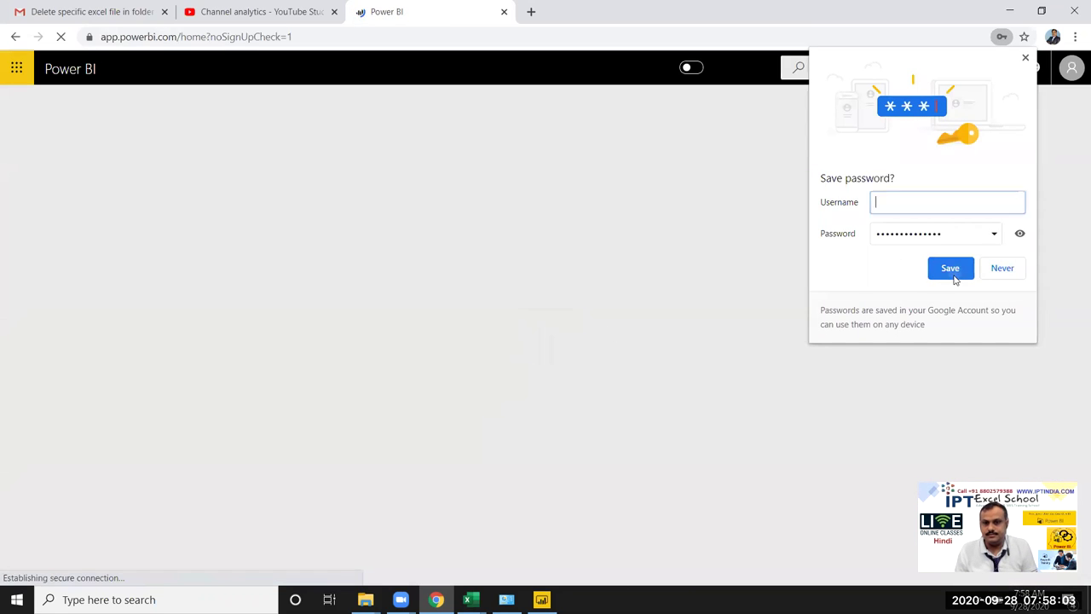
Save the password in Chrome, scroll the Power BI home page, then switch to Power BI Desktop
click(951, 269)
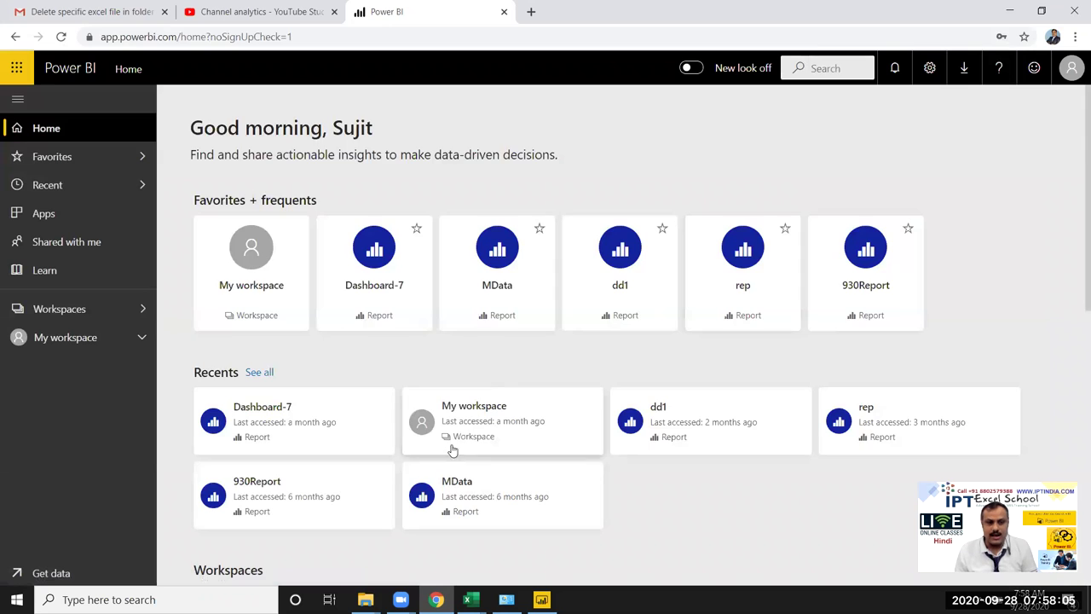
scroll(365, 487, down, 2)
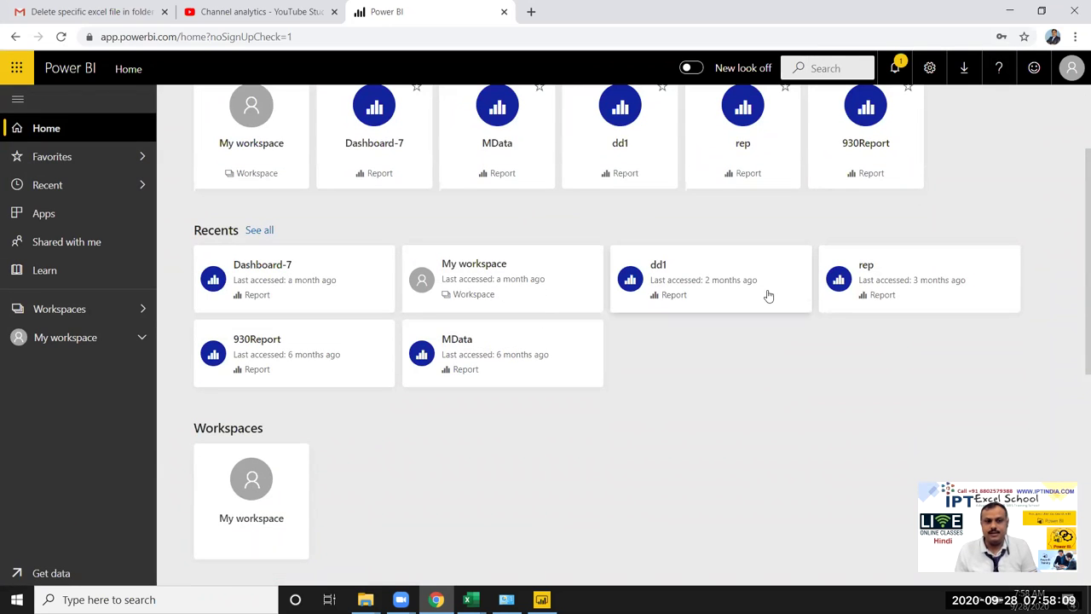
click(542, 600)
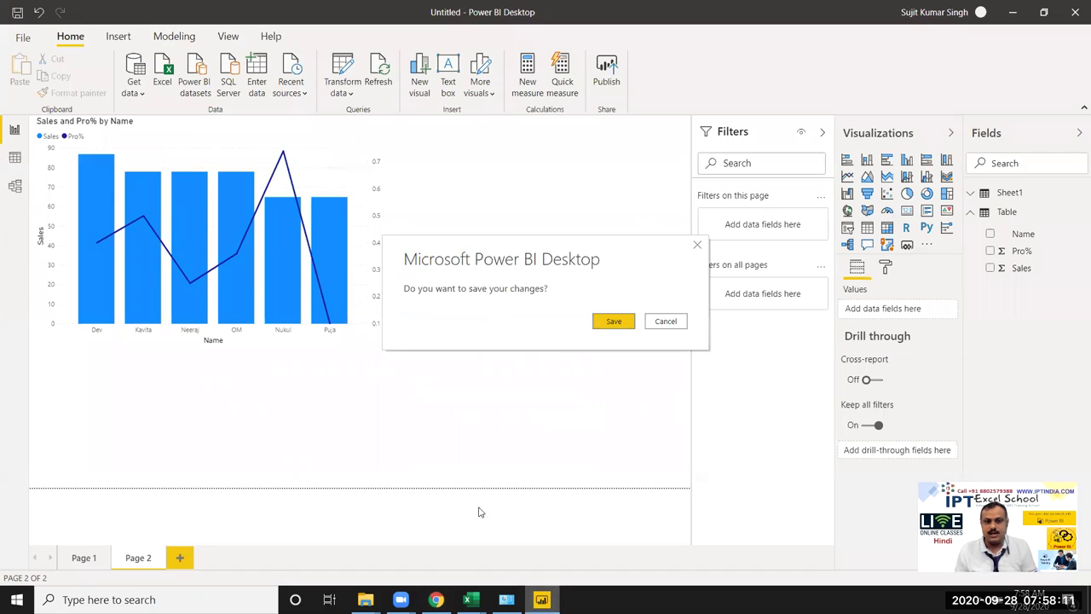
Dismiss the 'save your changes?' dialog and minimize Power BI Desktop
click(698, 246)
click(545, 598)
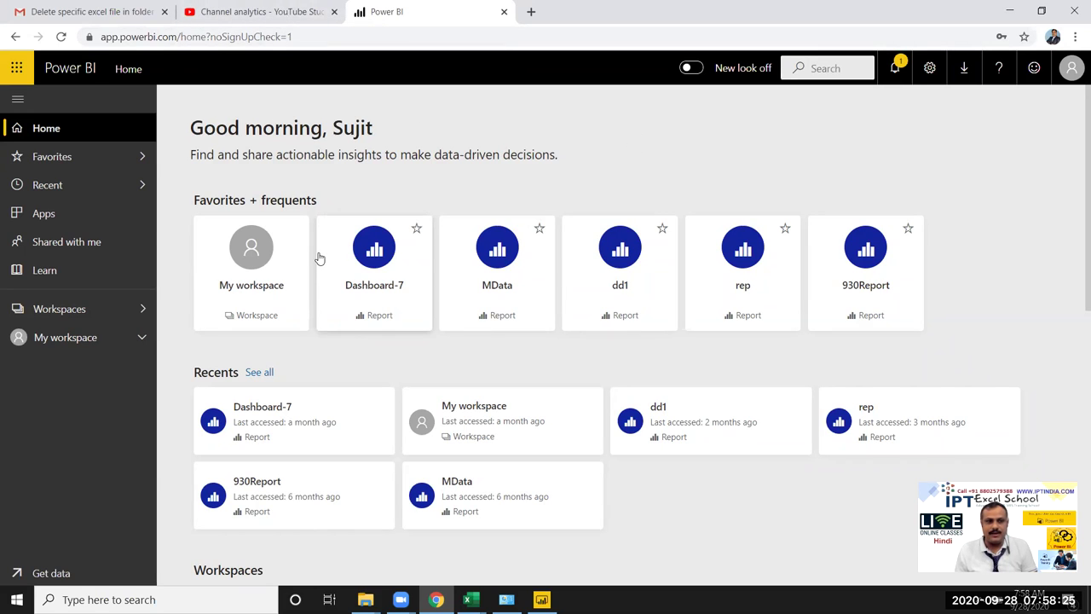
In My workspace, browse the Reports, Workbooks and Datasets lists and the 930Report dataset's actions
click(85, 344)
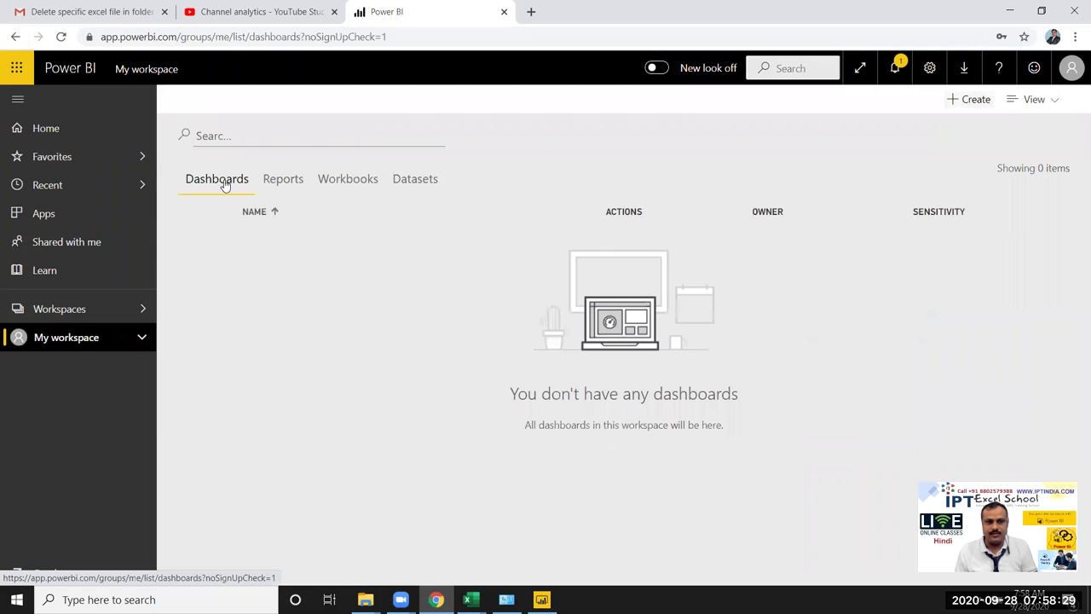
click(283, 181)
click(348, 186)
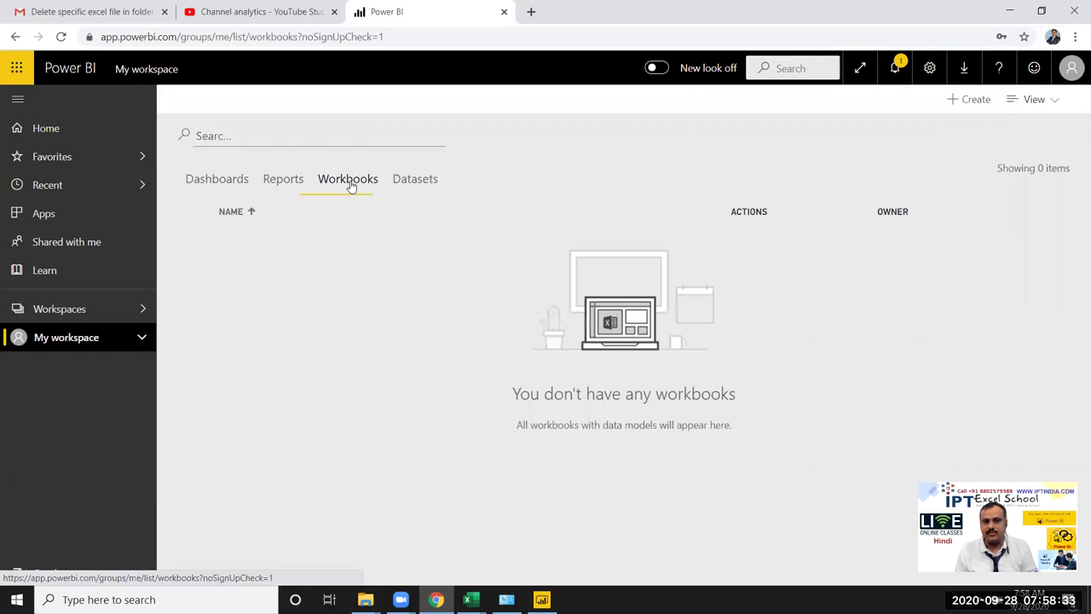
click(422, 181)
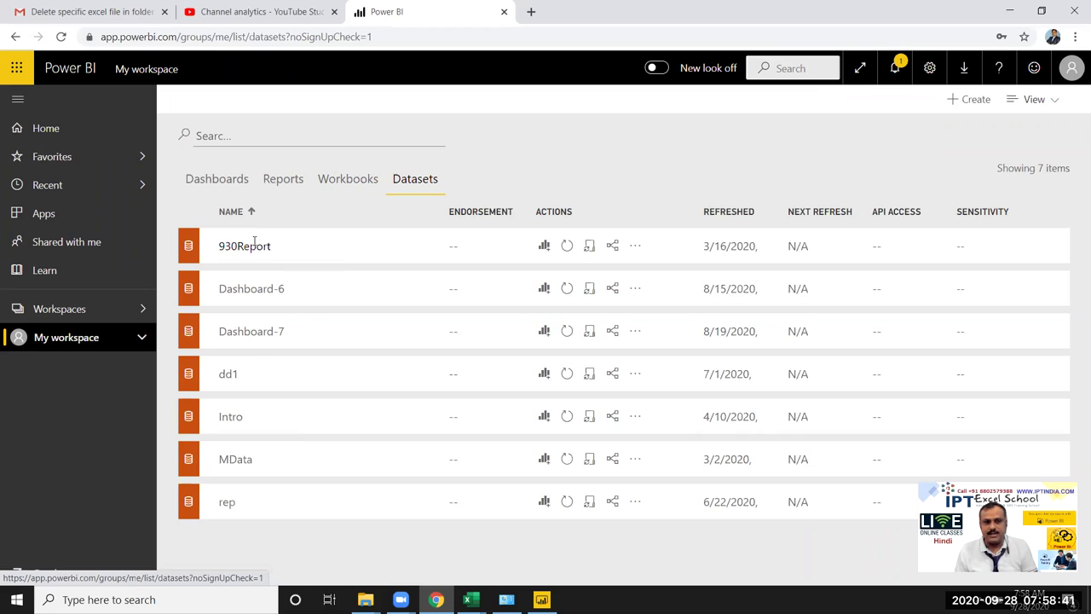
click(635, 246)
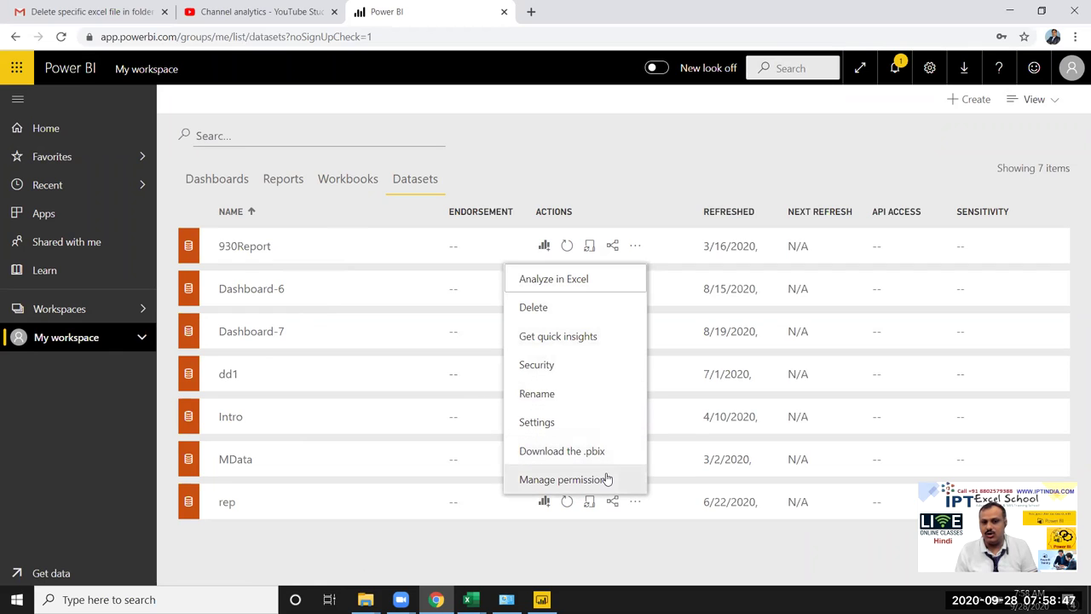
click(230, 246)
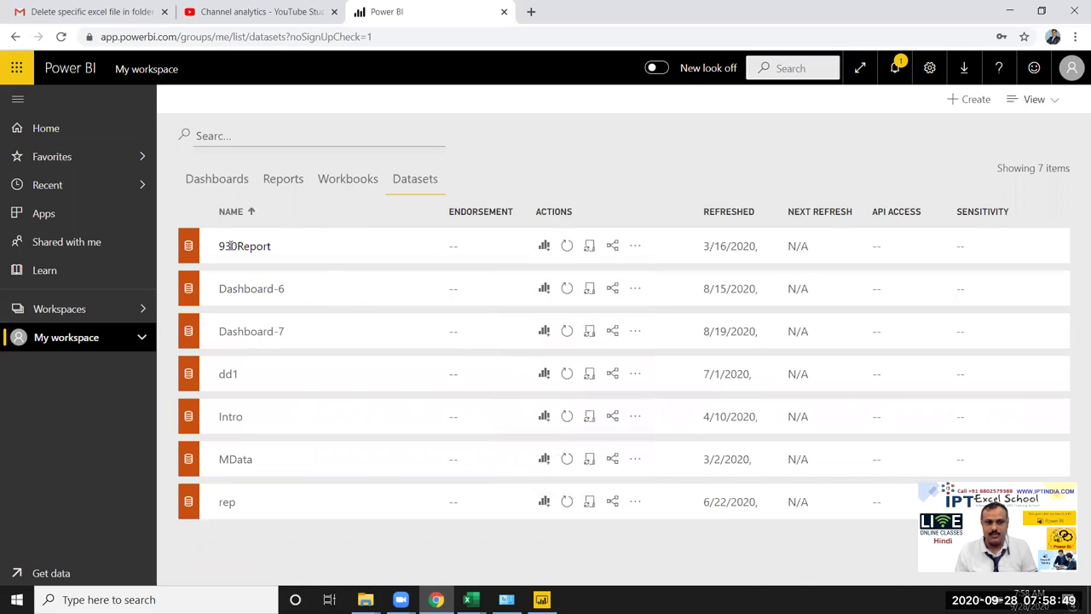
Revisit the Workbooks, Reports and empty Dashboards lists, then minimize the browser
double_click(251, 305)
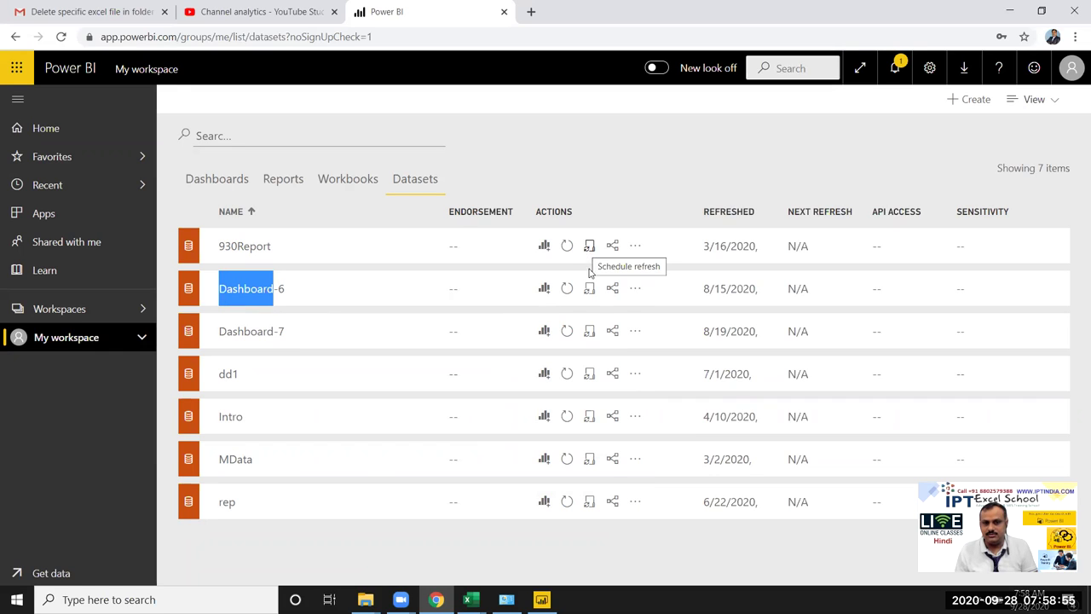
click(358, 183)
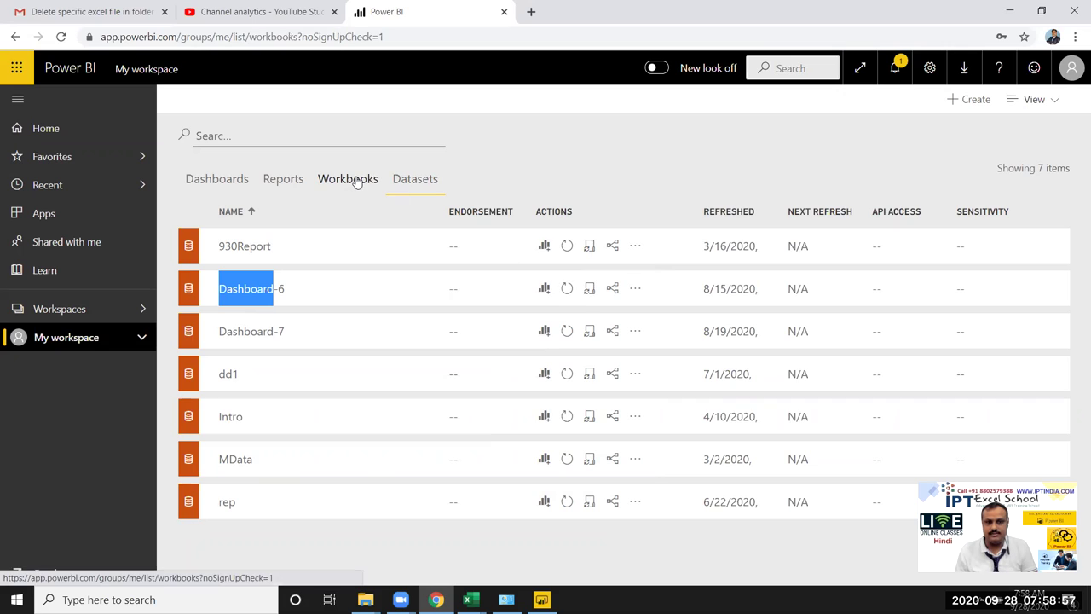
click(290, 181)
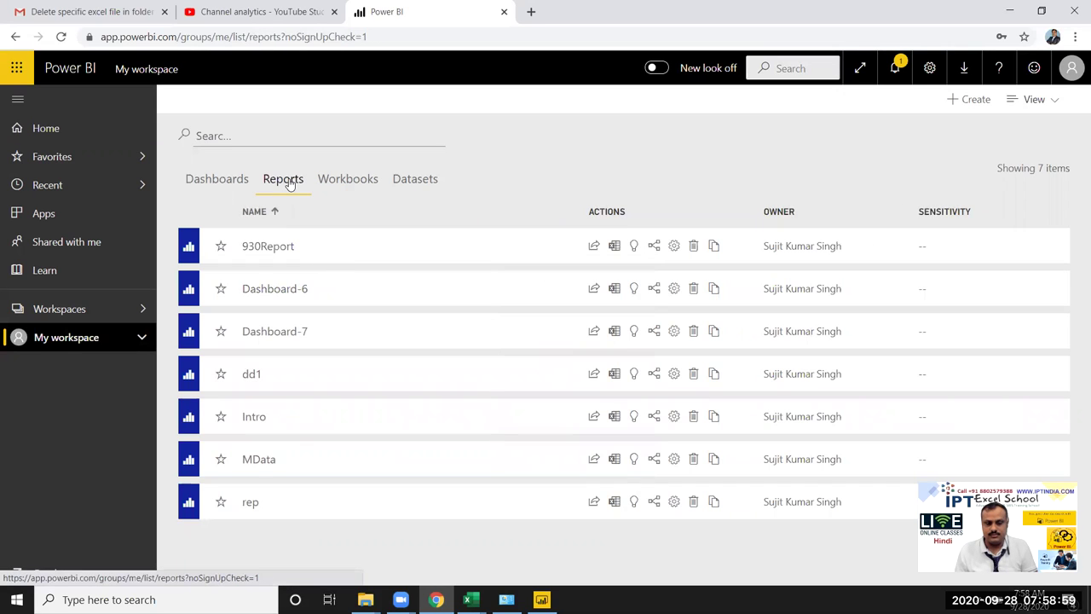
click(226, 176)
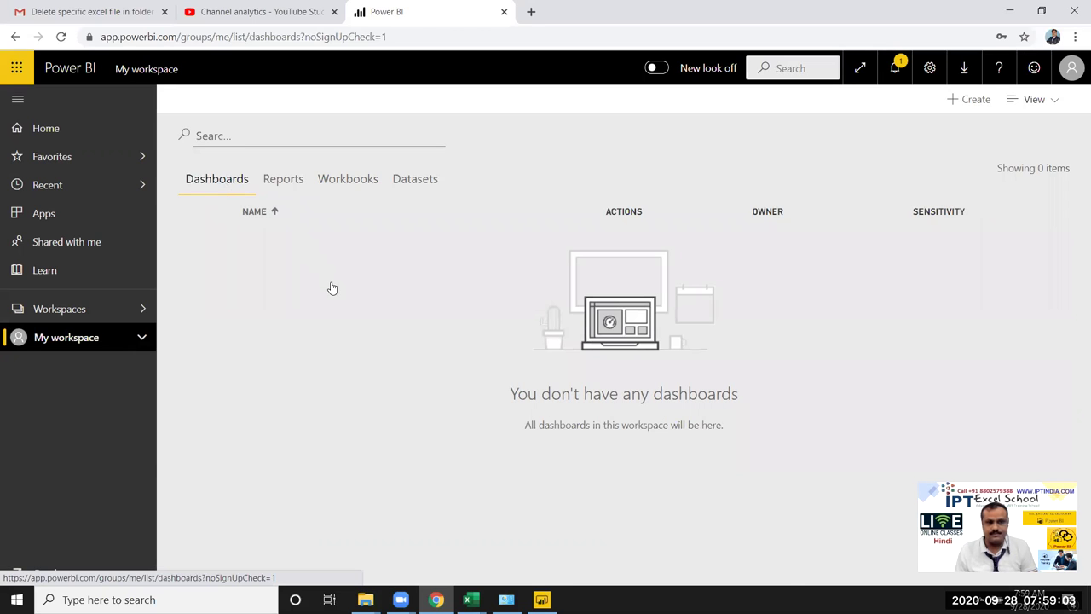
click(436, 599)
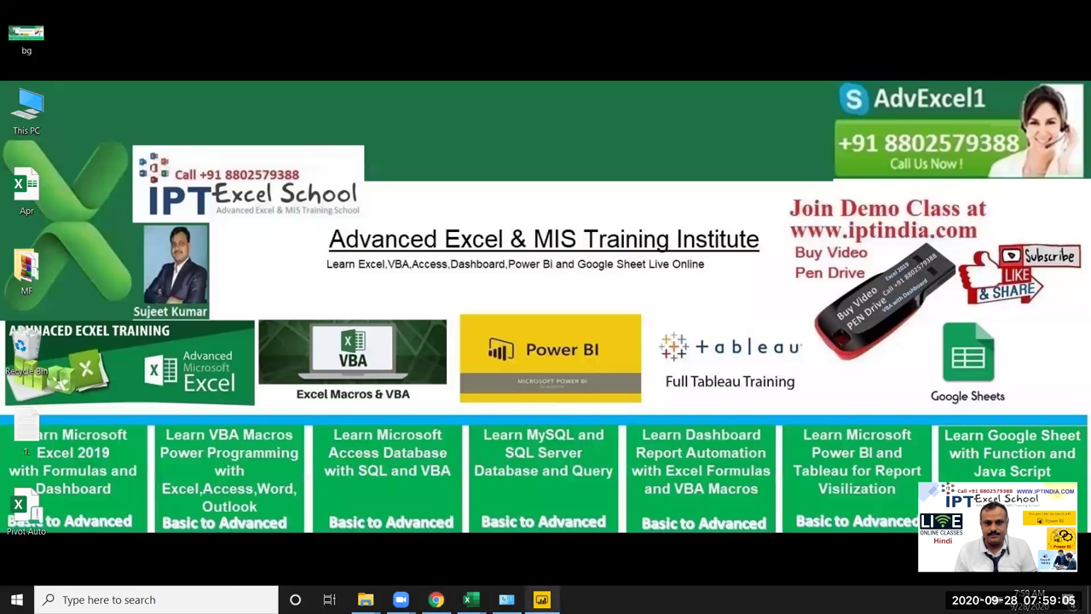
Delete the Sales and Pro% by Name chart from Page 2
click(542, 599)
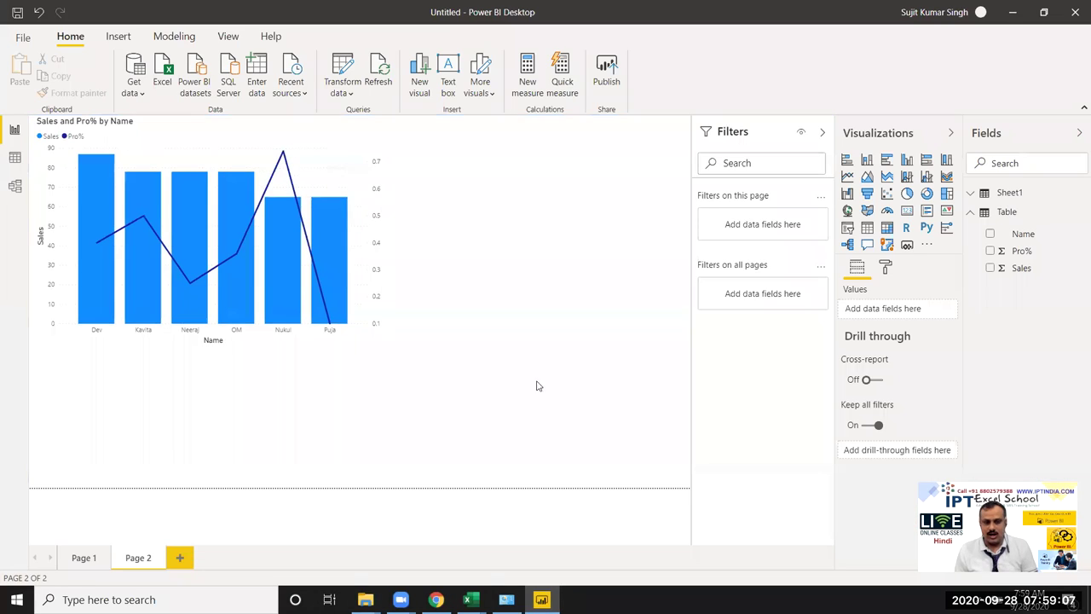
mouse_move(209, 239)
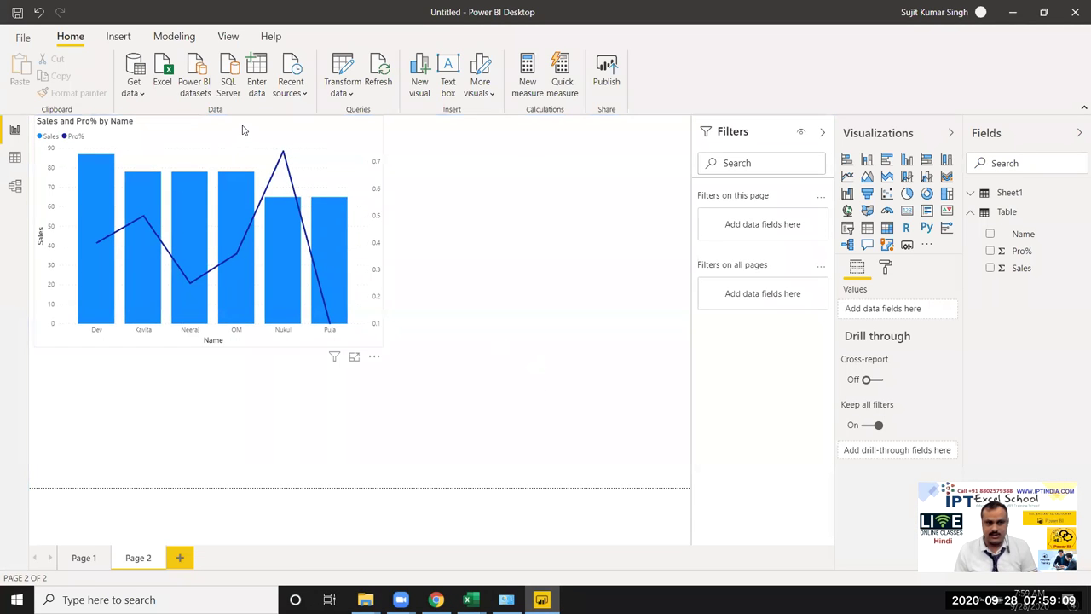
click(243, 130)
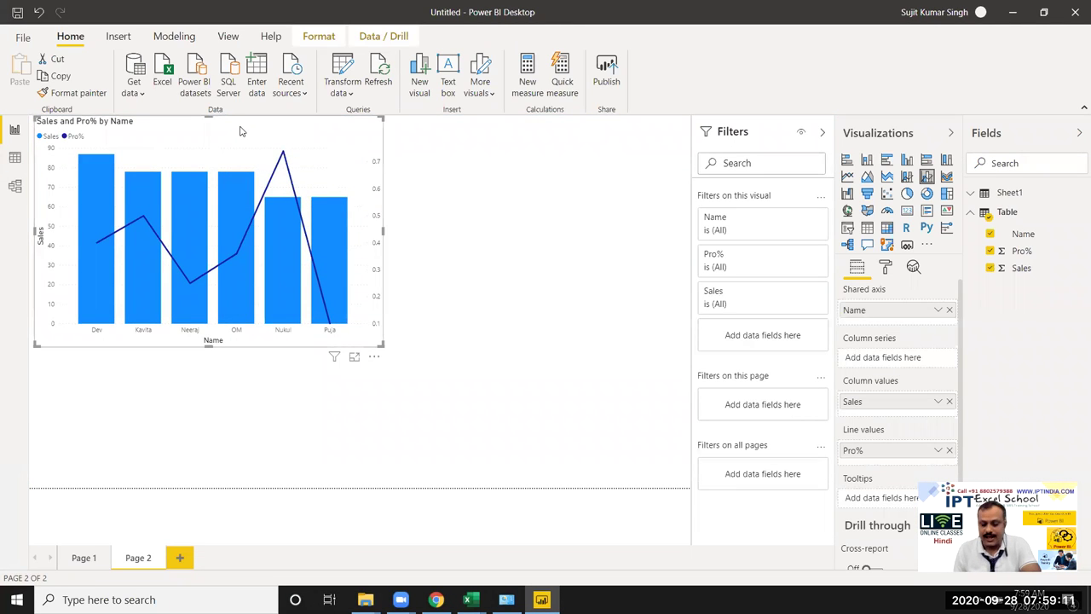
key(Delete)
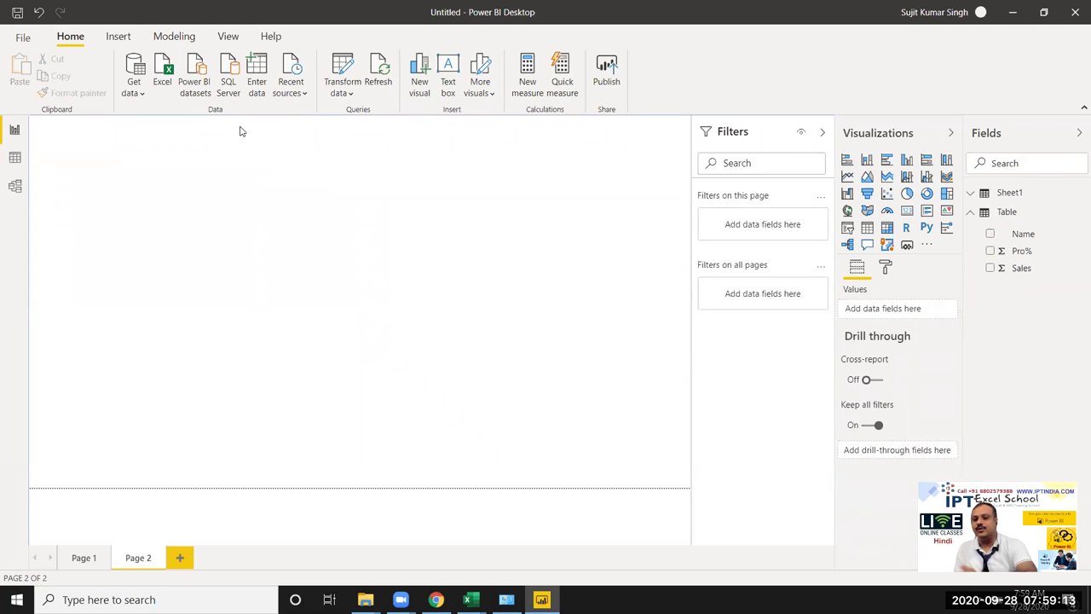
Check the Table and Sheet1 fields, then go to Excel's empty Sheet3 in Book1
click(971, 214)
mouse_move(1009, 193)
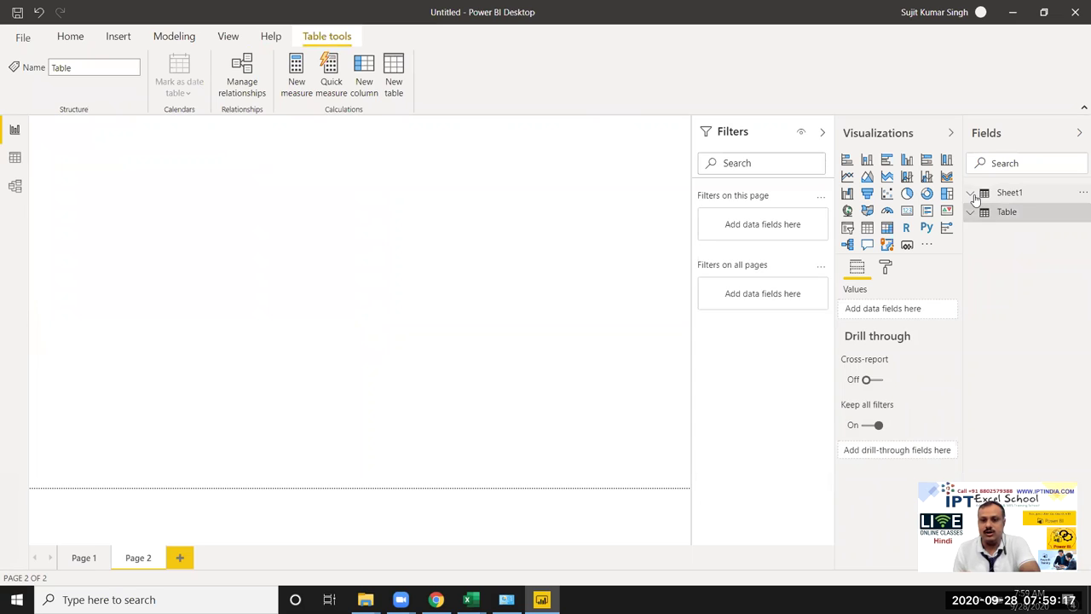
click(974, 195)
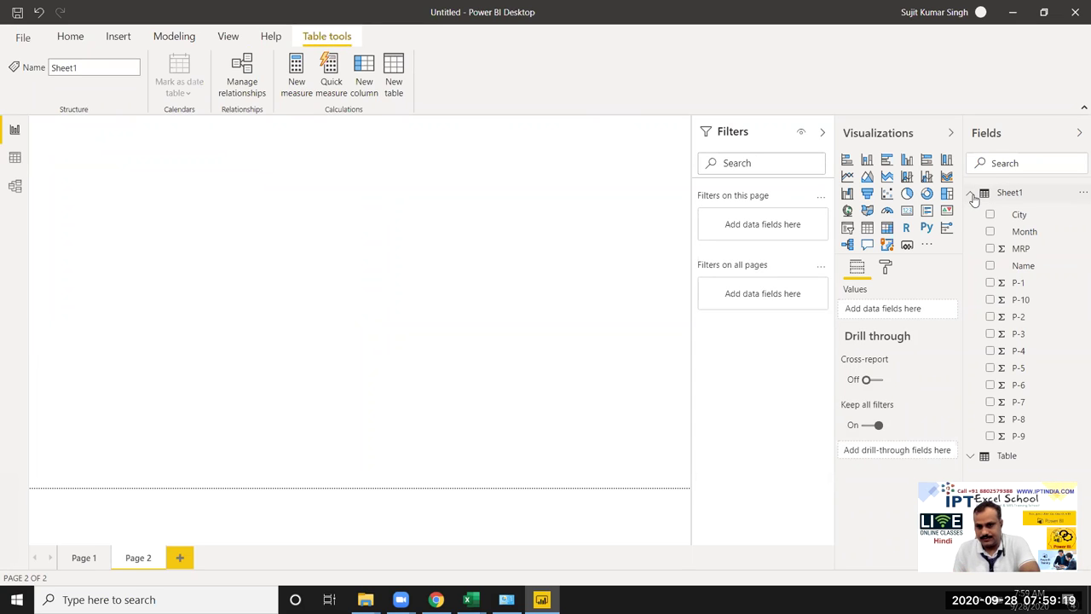
click(972, 194)
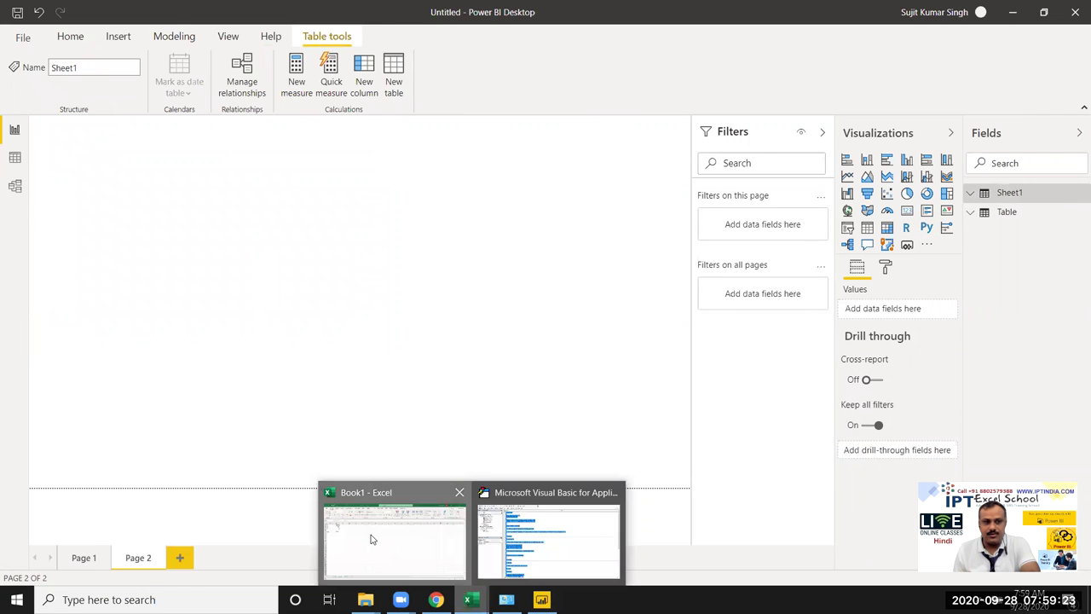
mouse_move(467, 599)
click(373, 536)
click(173, 559)
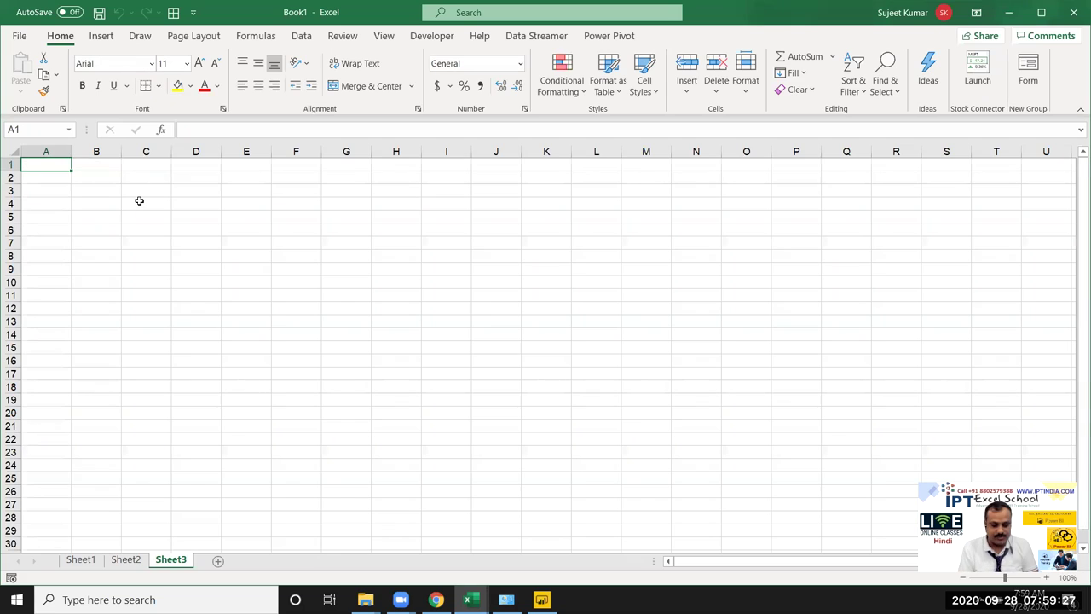
Discard a first attempt at the A1 and B1 headers and maximize the Book3 window
text(Name)
key(Tab)
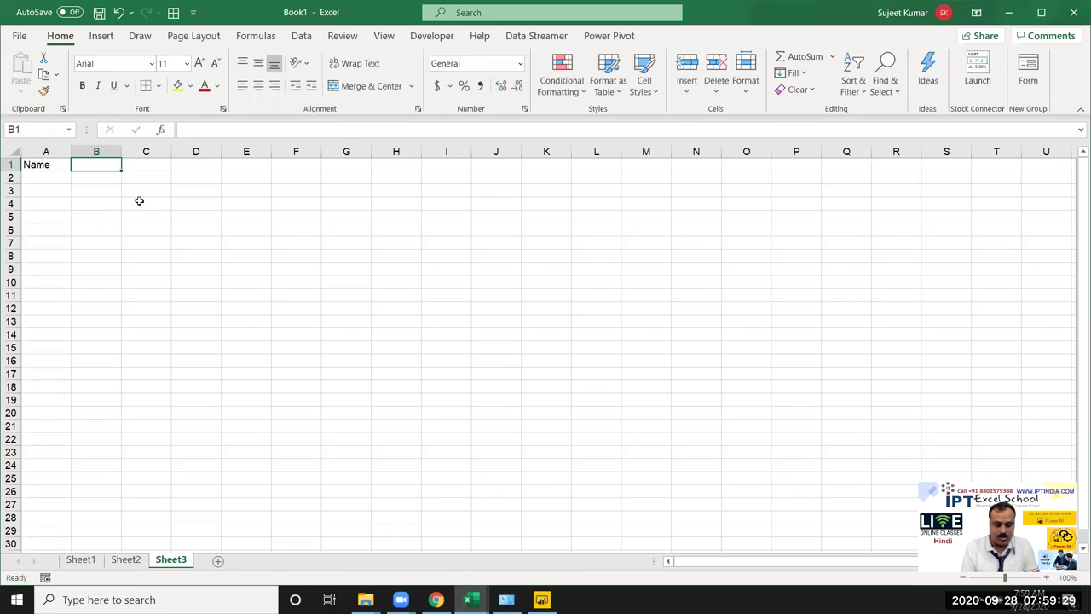
text(JAN)
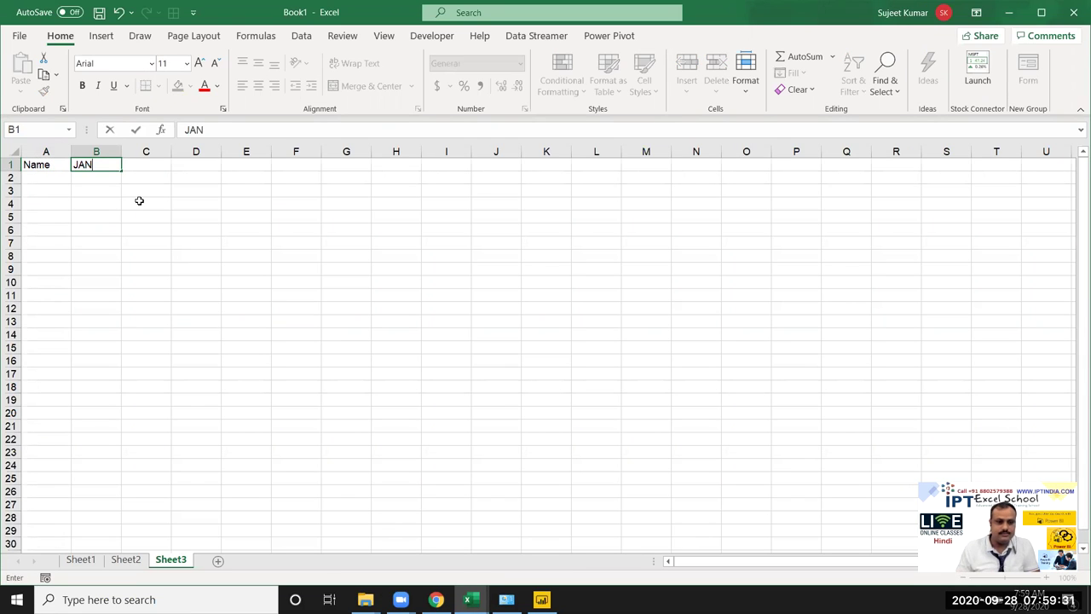
key(Escape)
key(Left)
key(Delete)
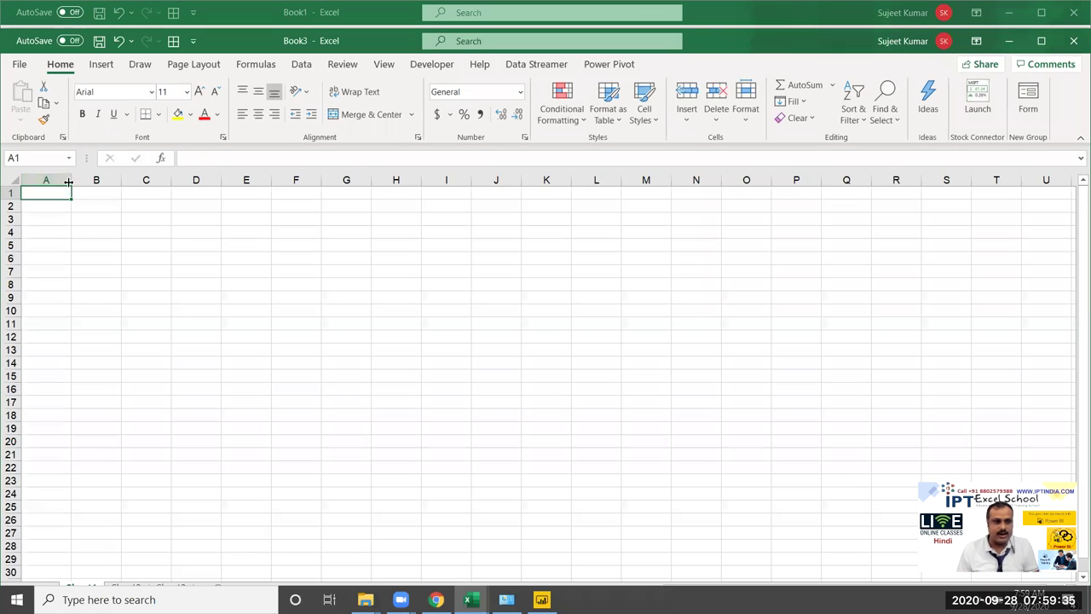
click(1041, 41)
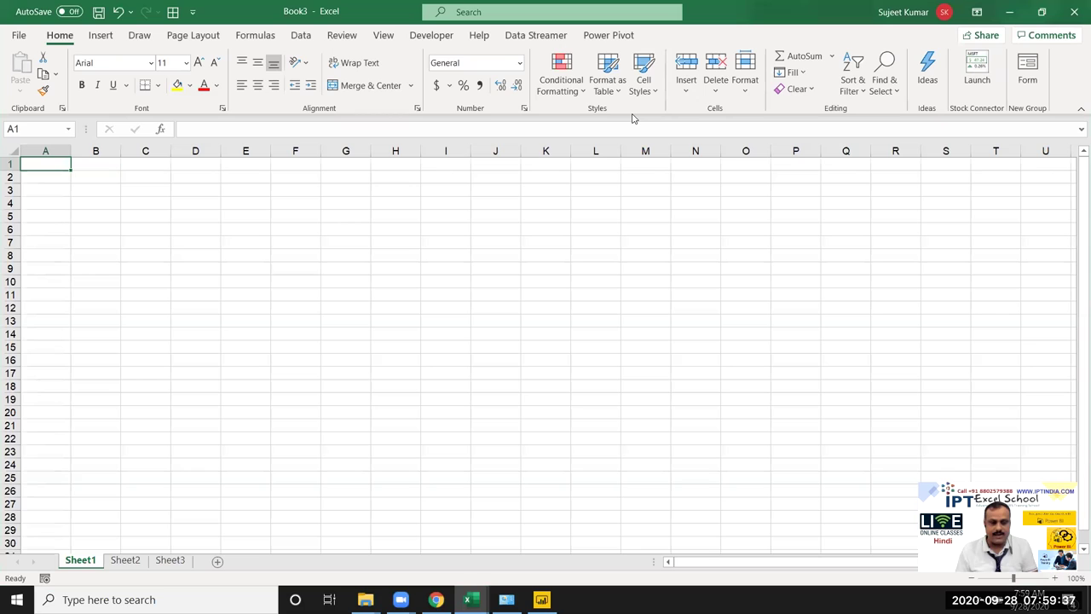
Put a Name header in A1 and fill eleven names down A2:A12
text(N)
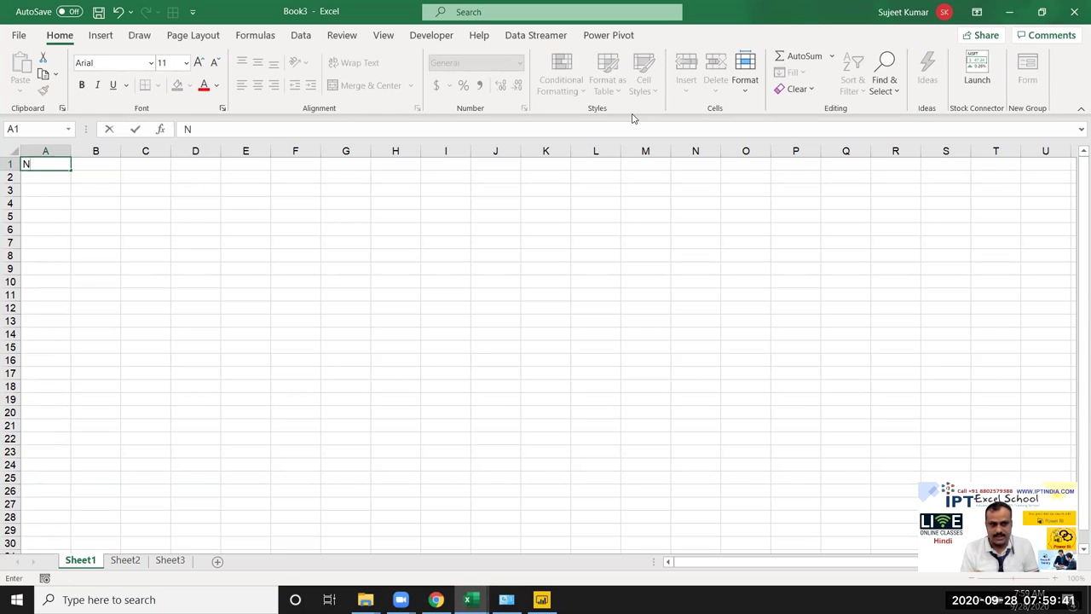
key(Return)
text(Puja)
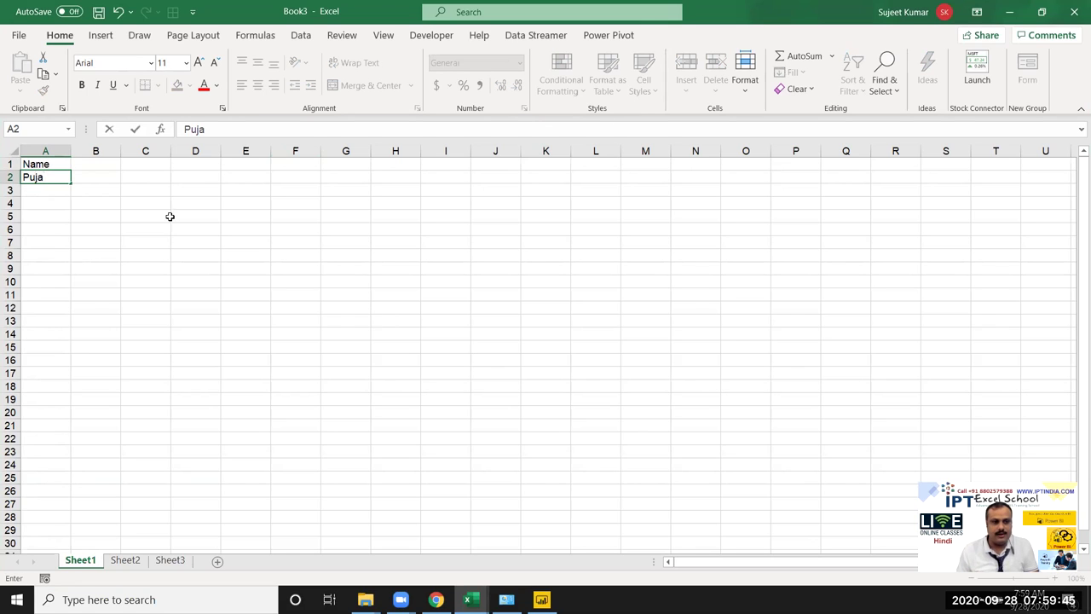
click(141, 228)
click(55, 179)
drag(70, 181, 53, 312)
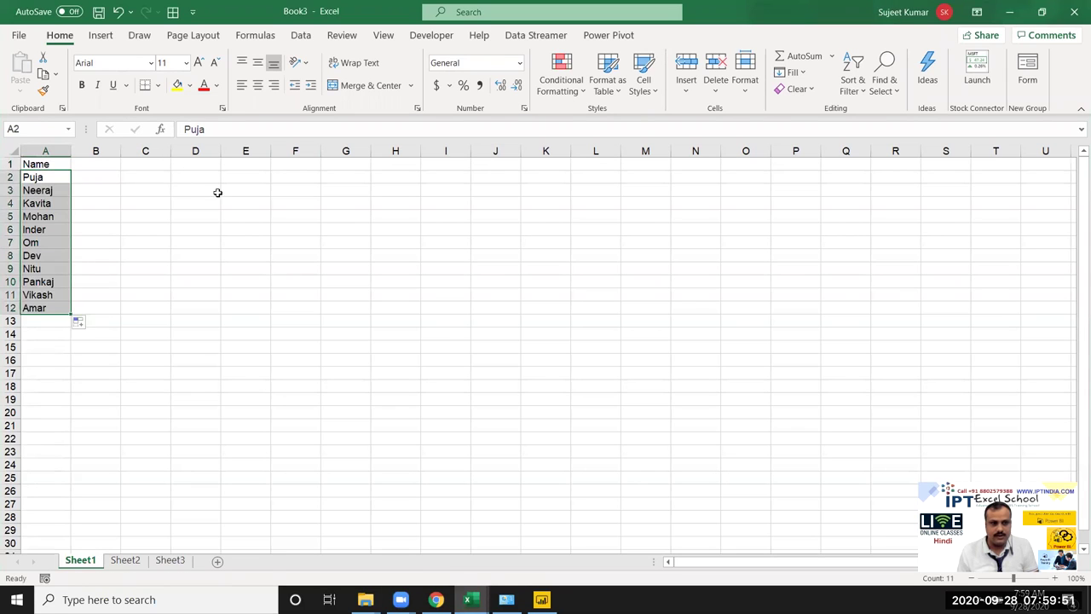
Enter Jan in B1 and fill the month headers across to Dec in M1
click(92, 168)
text(P)
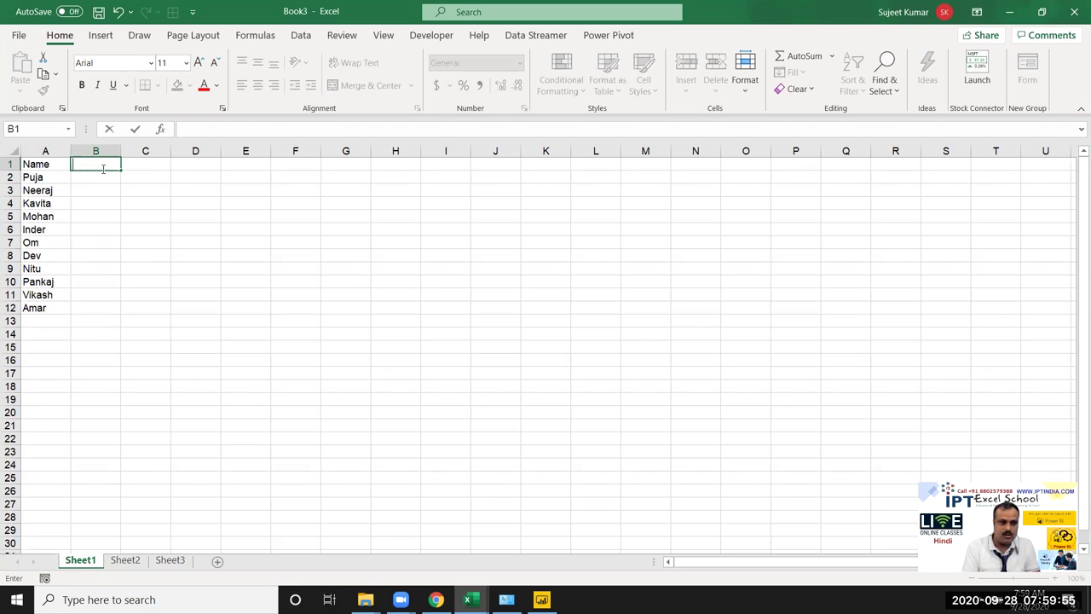
text(an)
click(124, 201)
click(111, 162)
drag(121, 171, 659, 174)
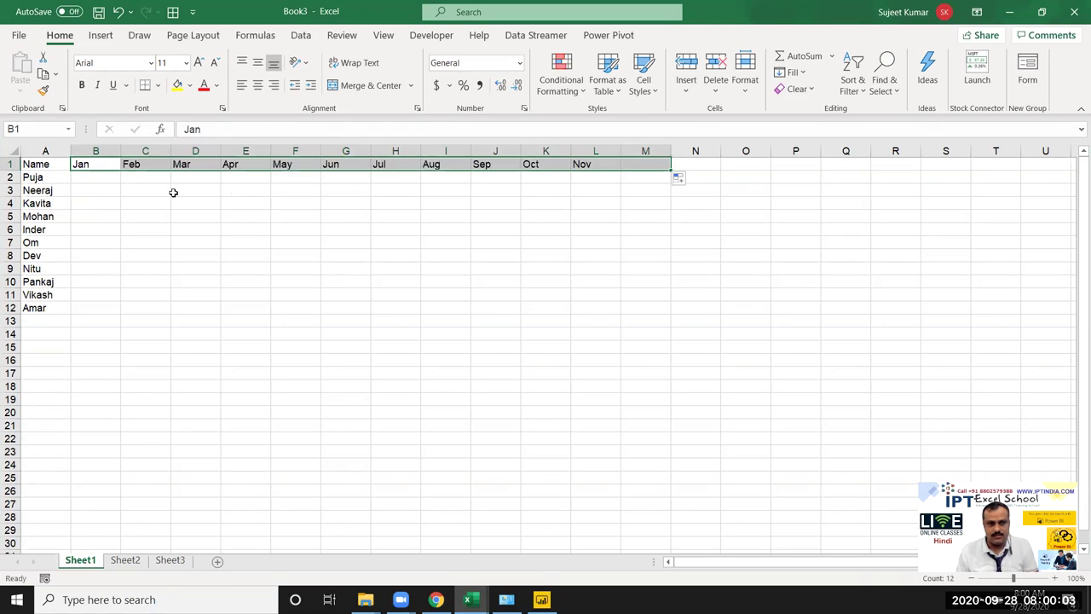
drag(103, 190, 100, 180)
Enter =RANDBETWEEN(10,90) in cell B2
click(100, 180)
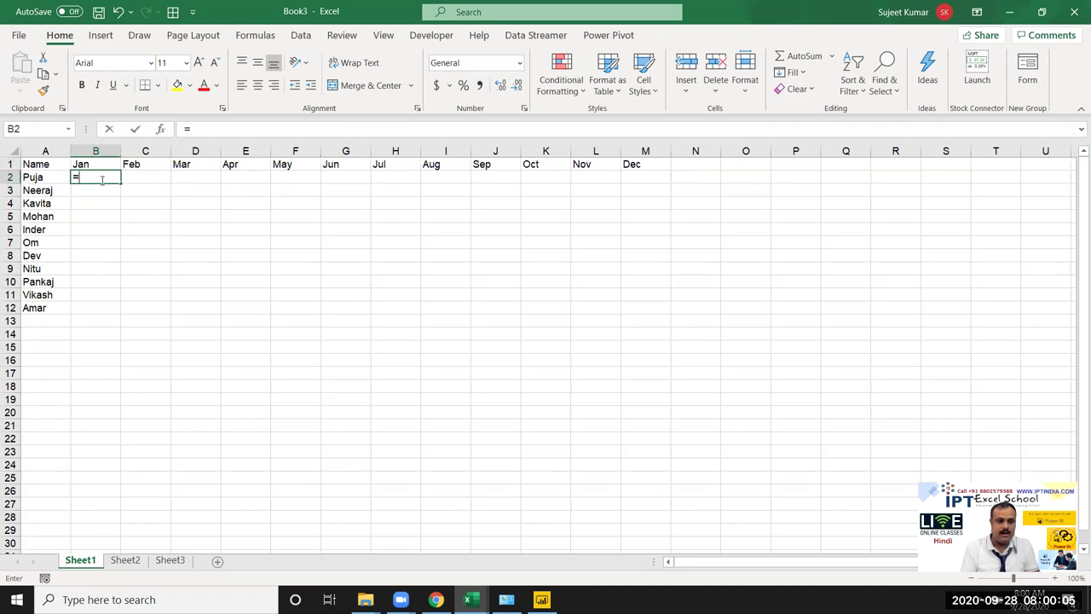
text(=ra)
key(Down)
key(Tab)
text(10)
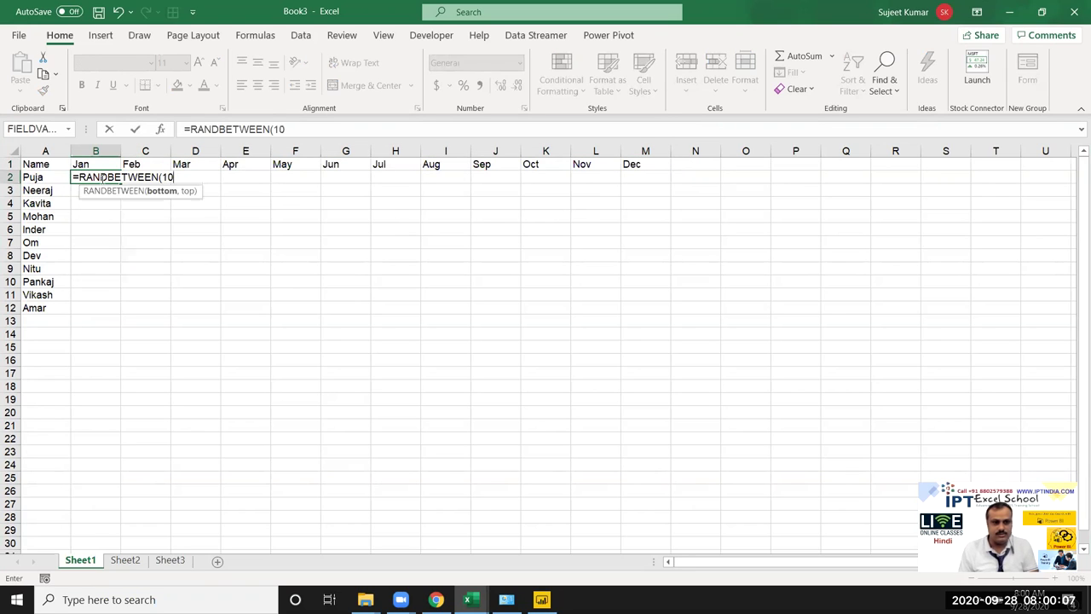
text(,90)
key(Return)
Fill the formula across B2:M12 and paste the grid back as fixed values
click(100, 179)
drag(122, 182, 619, 307)
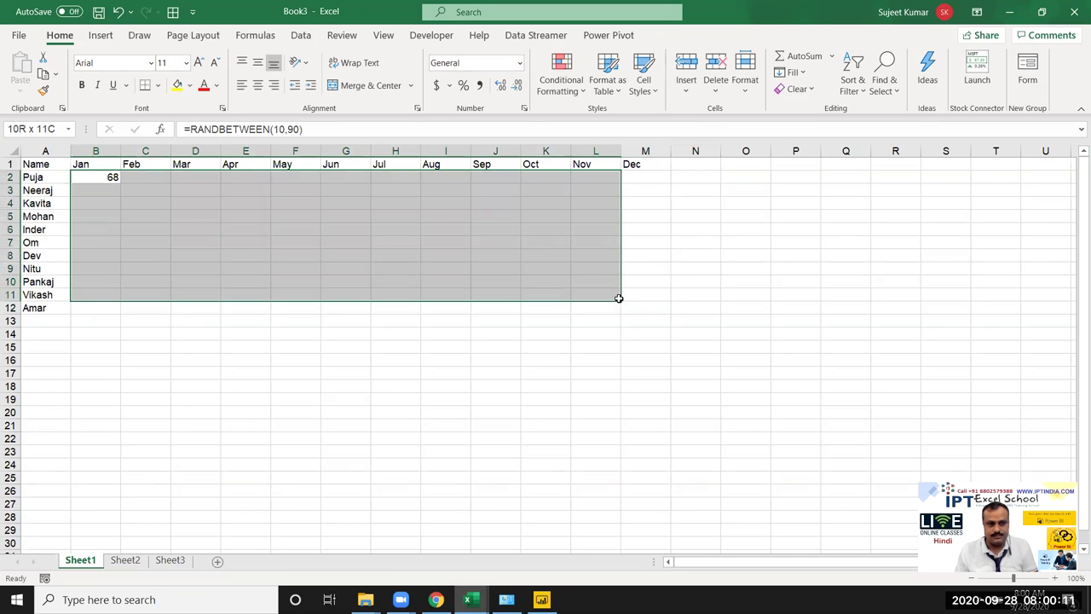
key(ctrl+d)
key(ctrl+c)
key(Return)
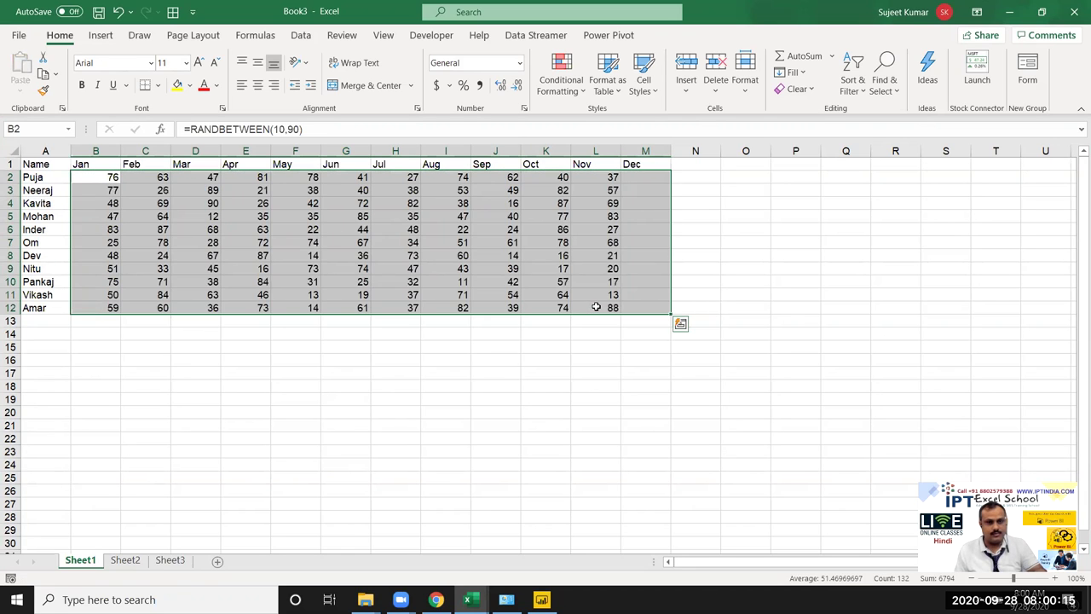
key(ctrl+c)
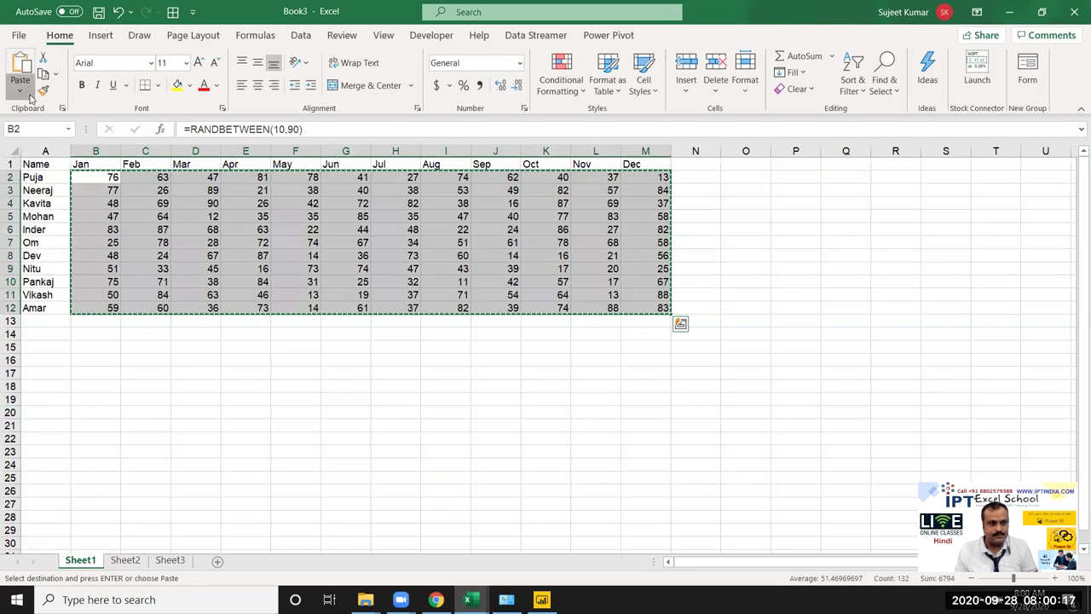
click(20, 88)
click(18, 199)
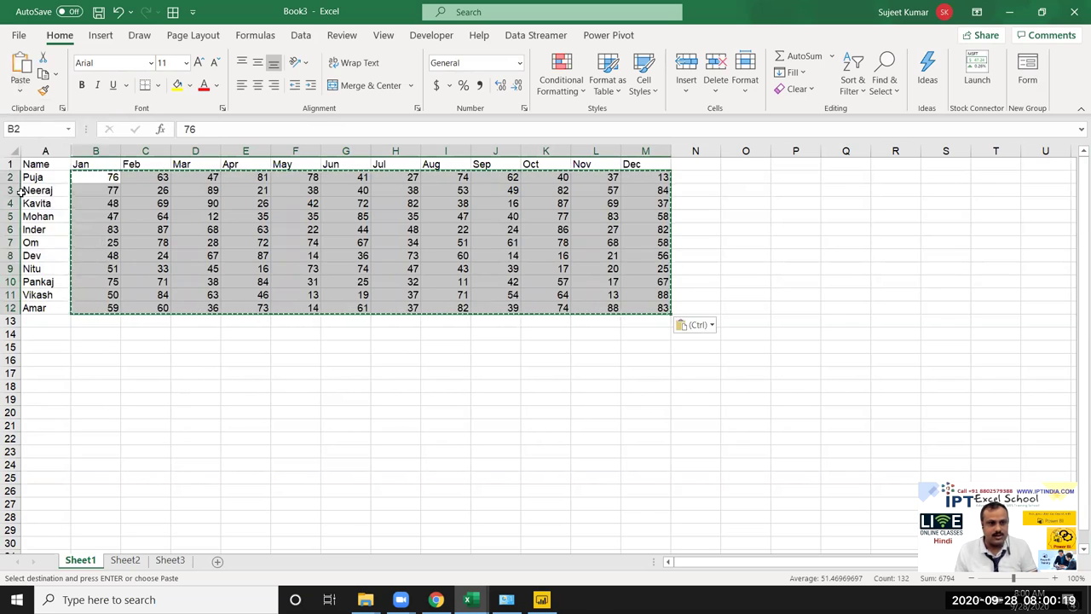
key(Escape)
click(99, 13)
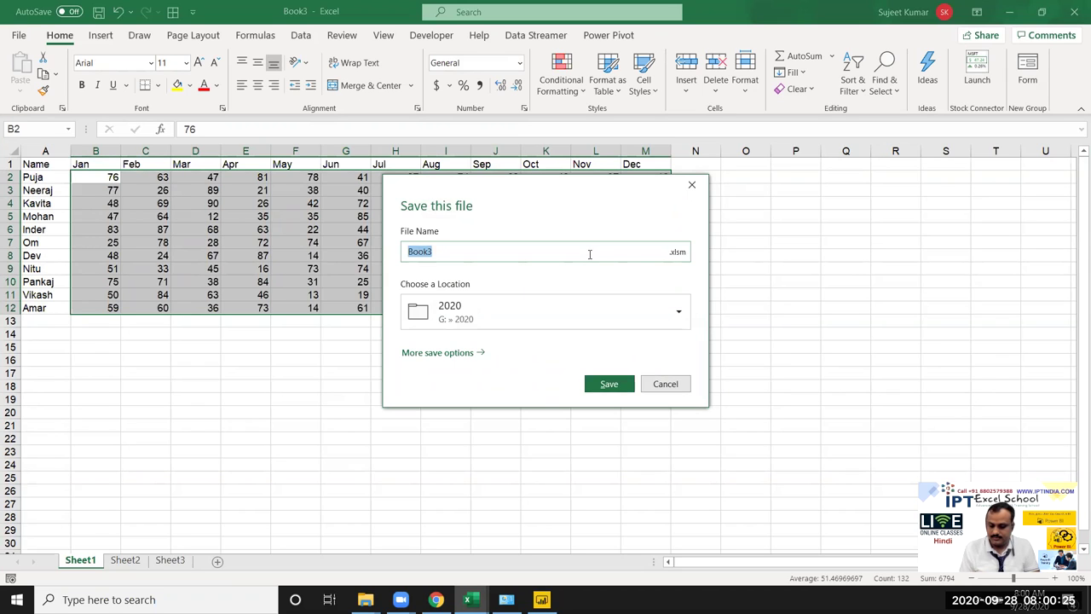
Save the workbook as 2020OCT in Excel Workbook (.xlsx) format, then close its window
text(OCT)
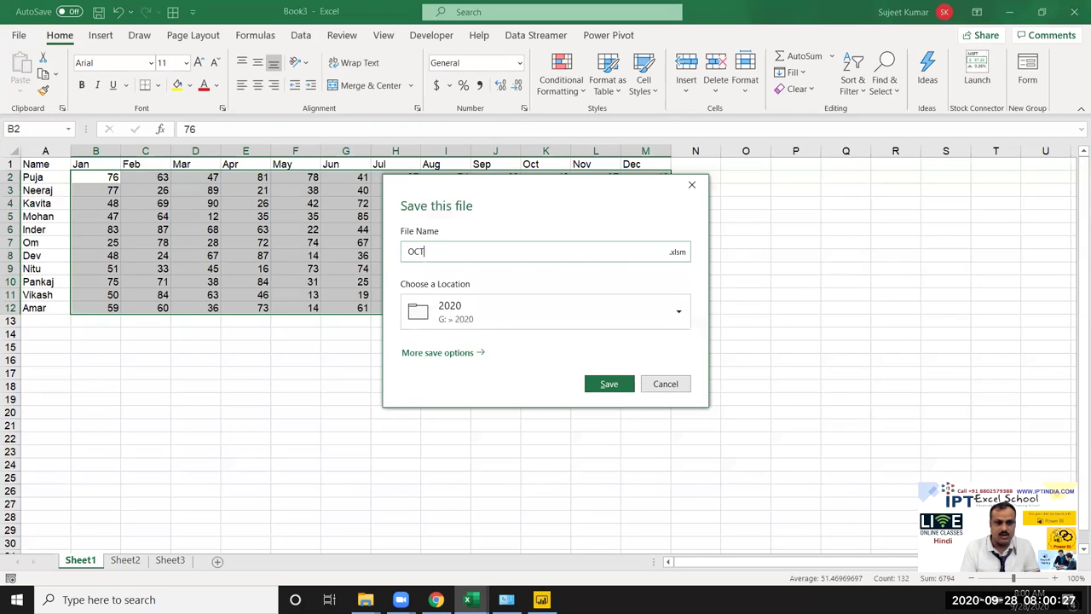
key(BackSpace)
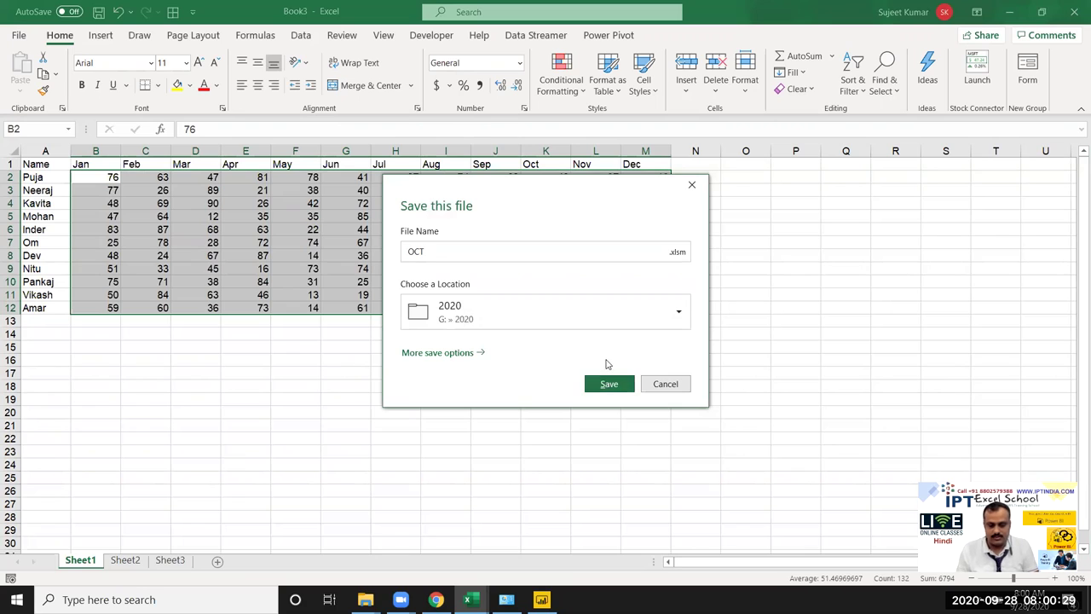
key(BackSpace)
key(BackSpace)
text(20)
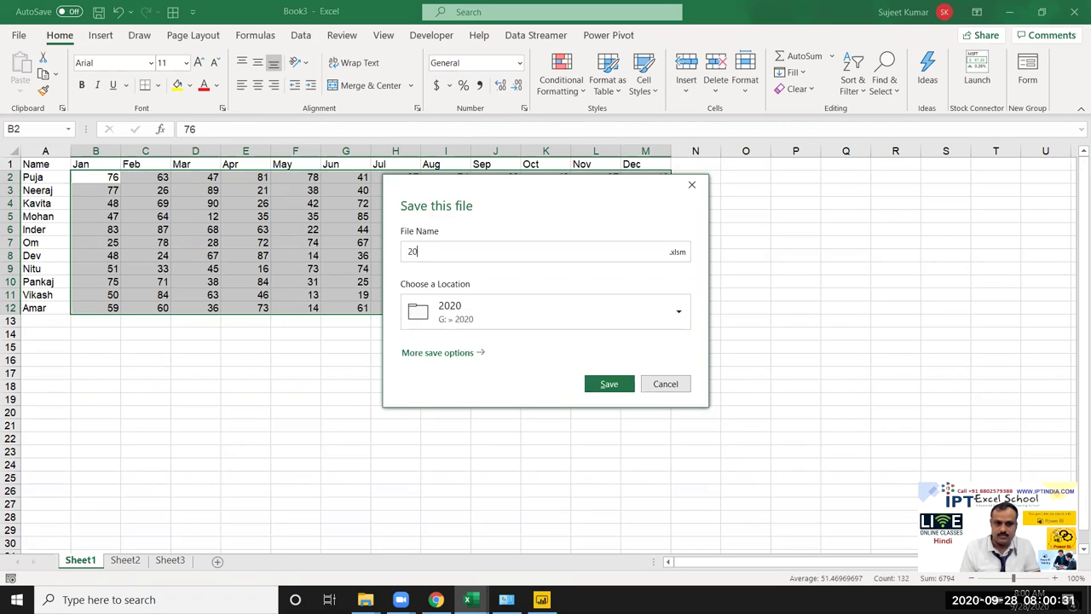
text(OCT)
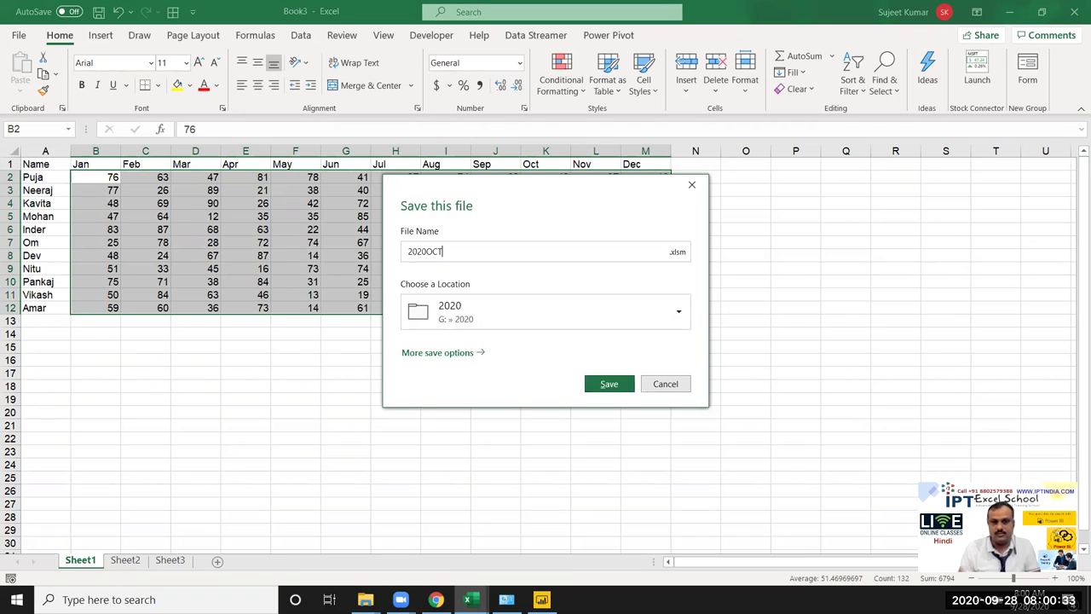
click(677, 253)
click(671, 267)
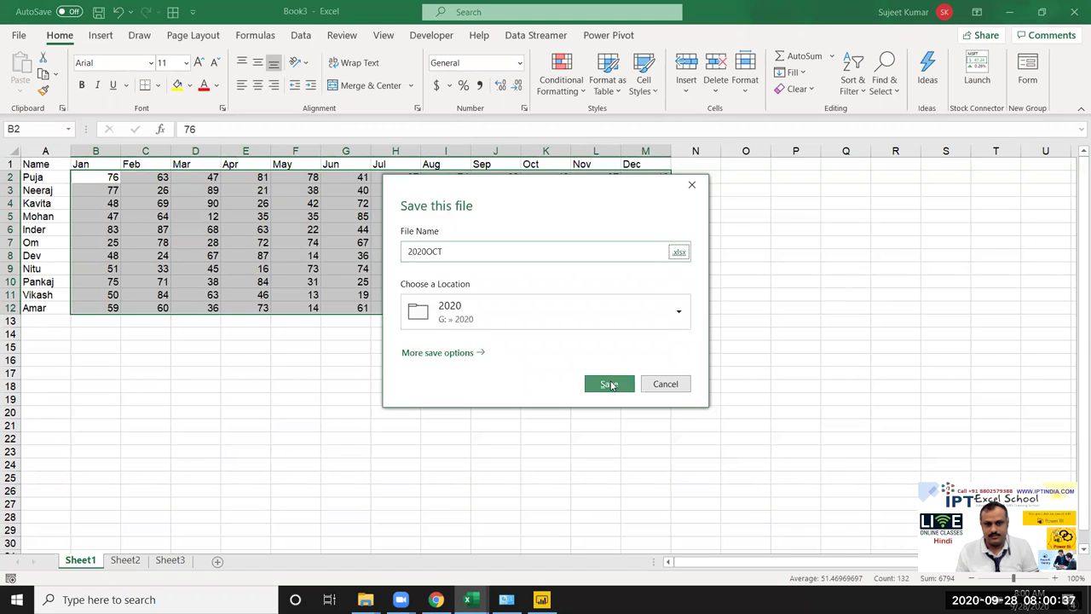
click(610, 383)
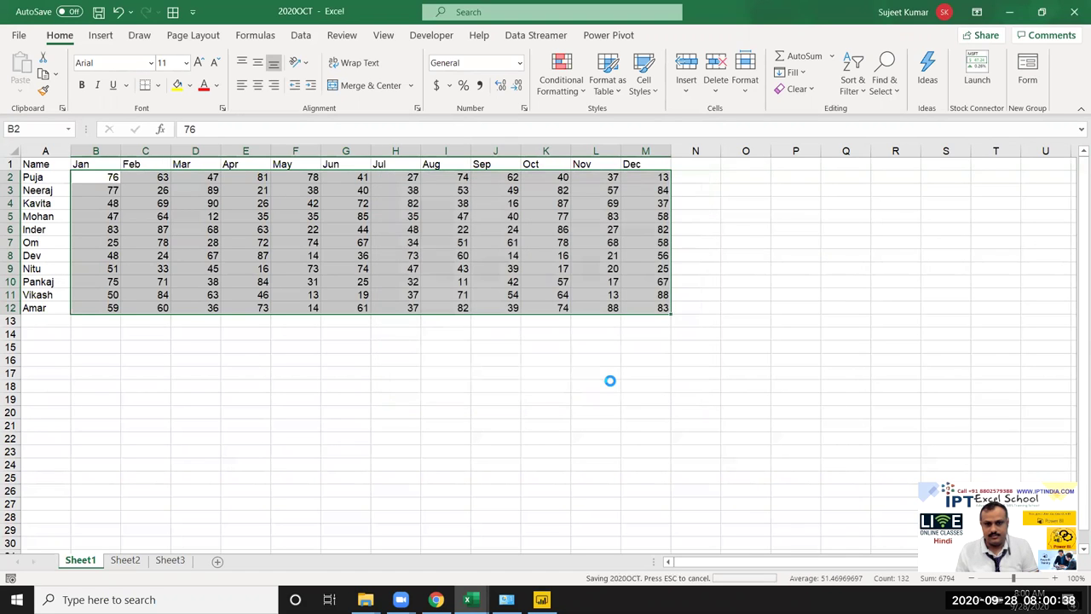
click(1074, 12)
Import the 2020OCT Excel workbook into Power BI and tick Sheet1 in the Navigator
click(541, 599)
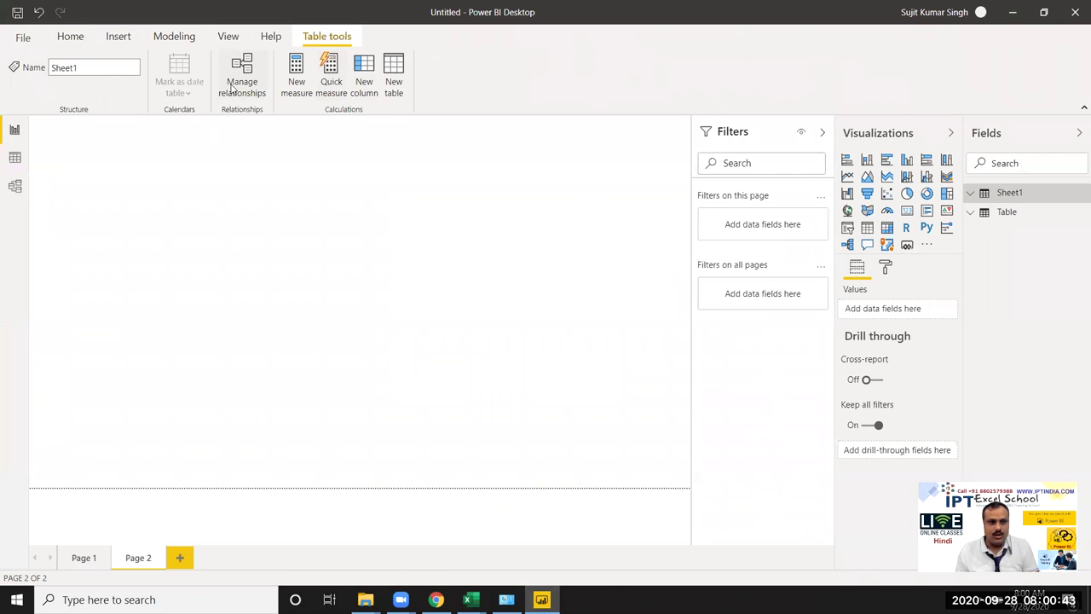
click(71, 39)
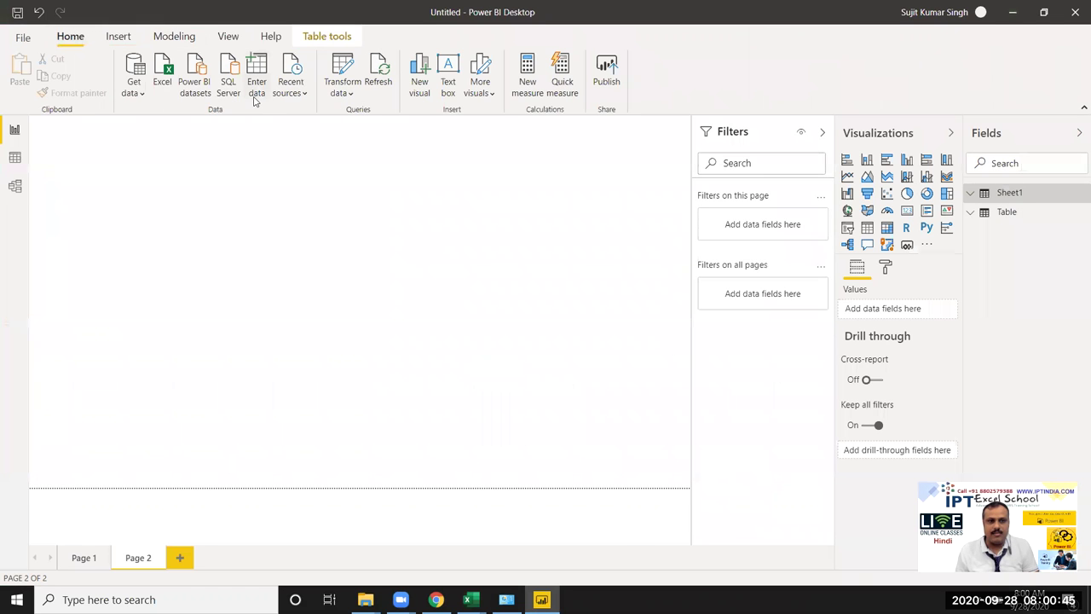
click(171, 94)
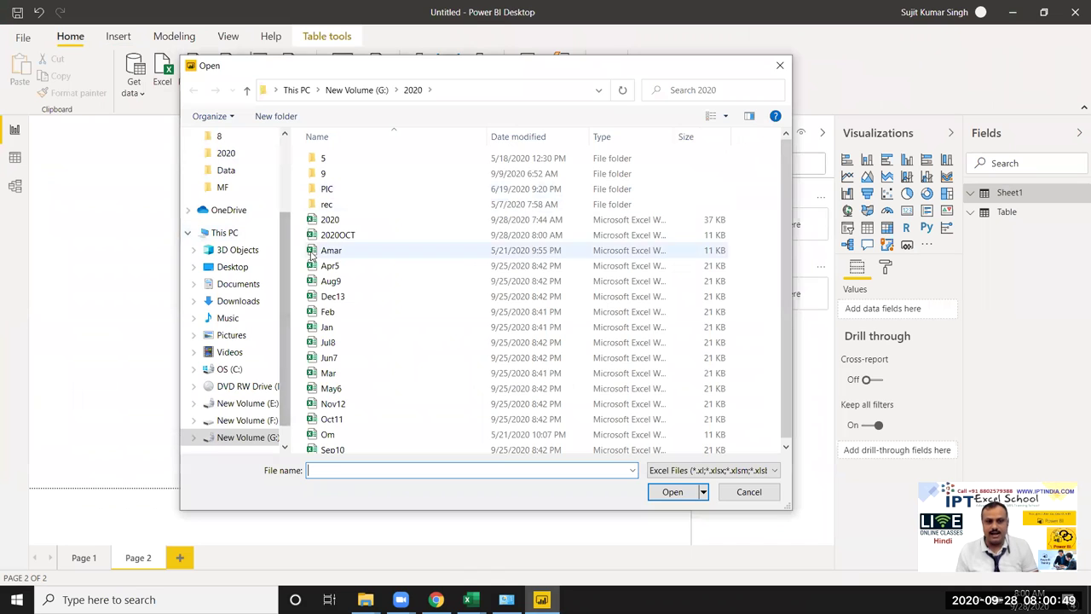
double_click(335, 239)
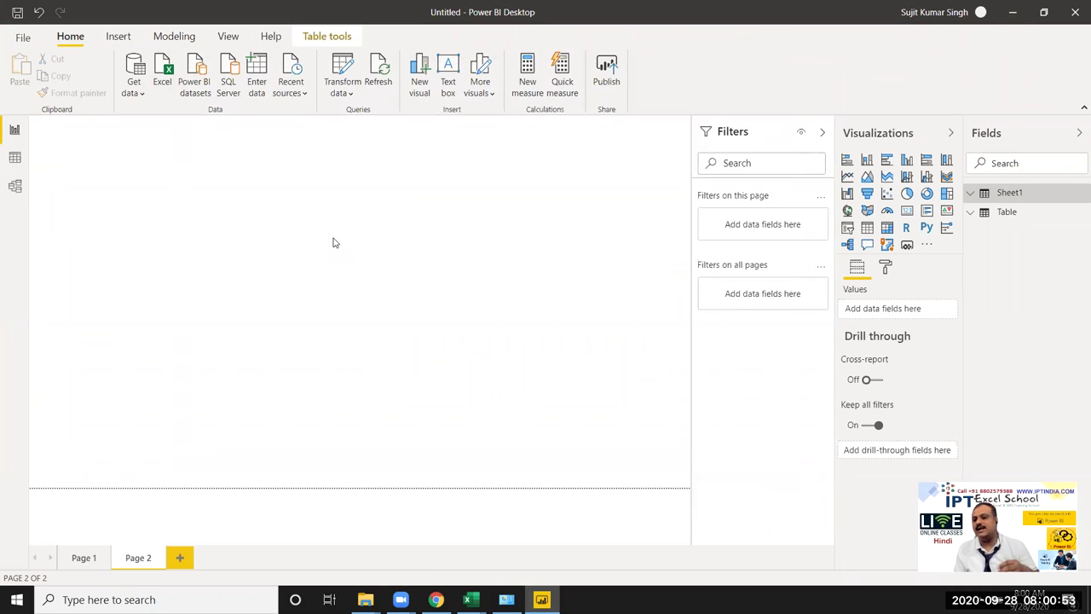
click(276, 162)
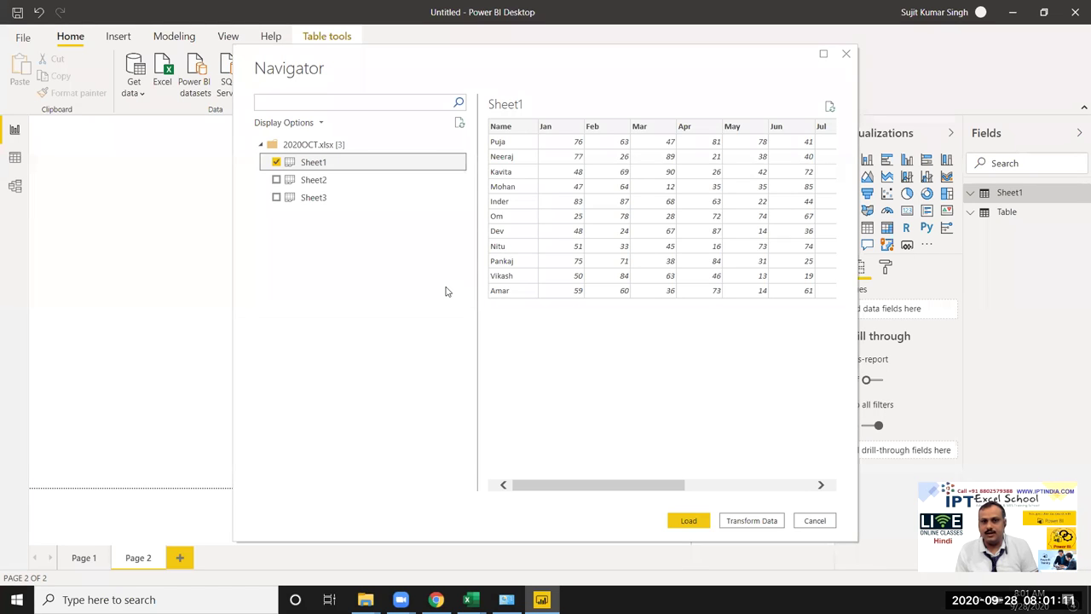
mouse_move(244, 256)
mouse_down()
mouse_move(401, 517)
mouse_move(243, 527)
mouse_move(263, 321)
mouse_move(247, 259)
mouse_move(316, 487)
mouse_move(303, 535)
mouse_up()
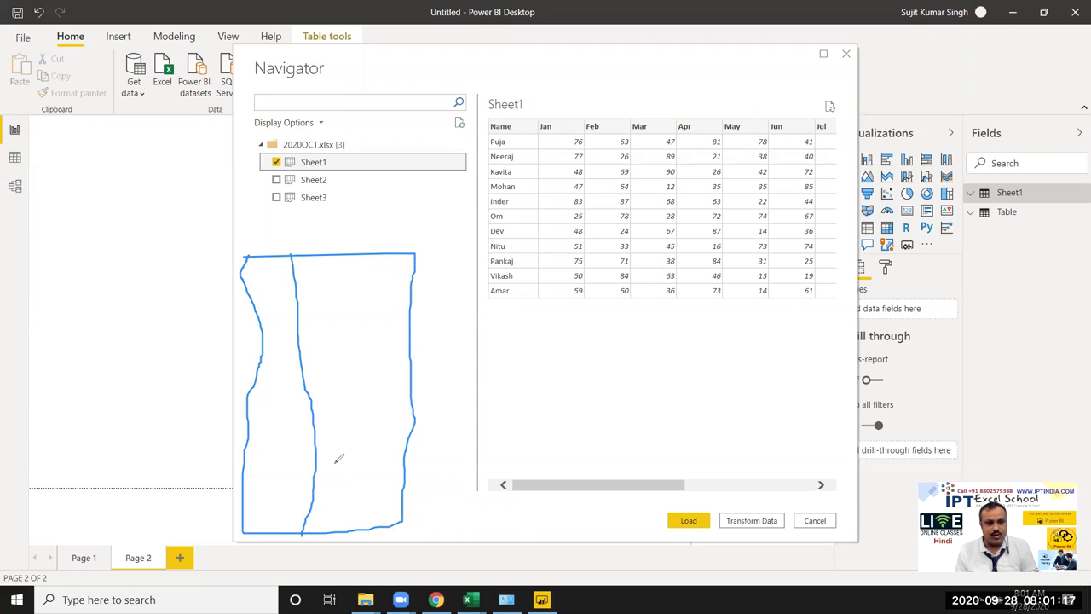
mouse_move(357, 251)
mouse_down()
mouse_move(345, 422)
mouse_move(357, 527)
mouse_up()
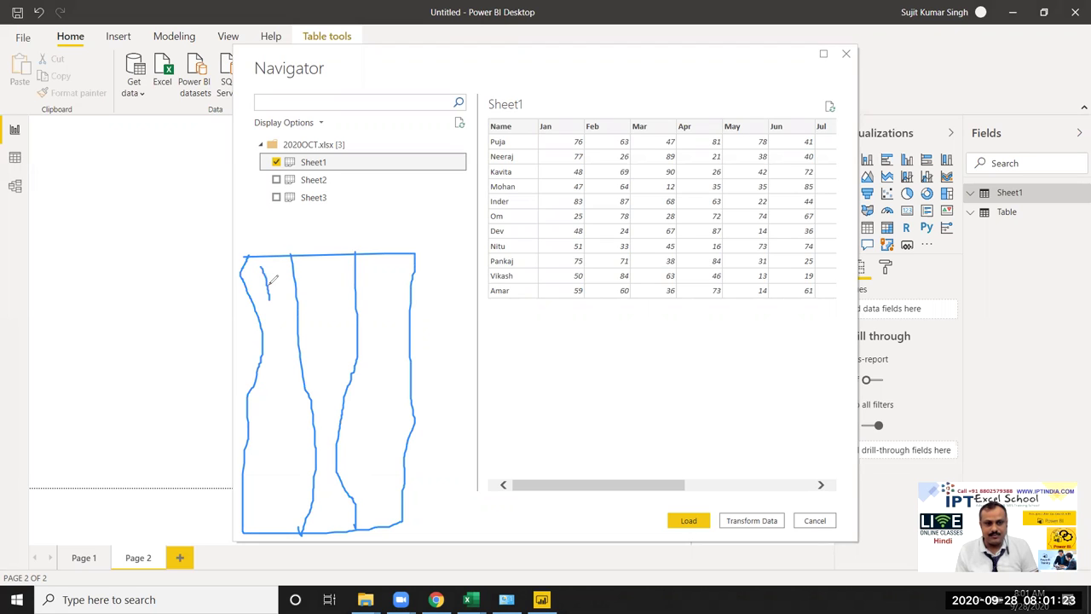
drag(278, 275, 345, 265)
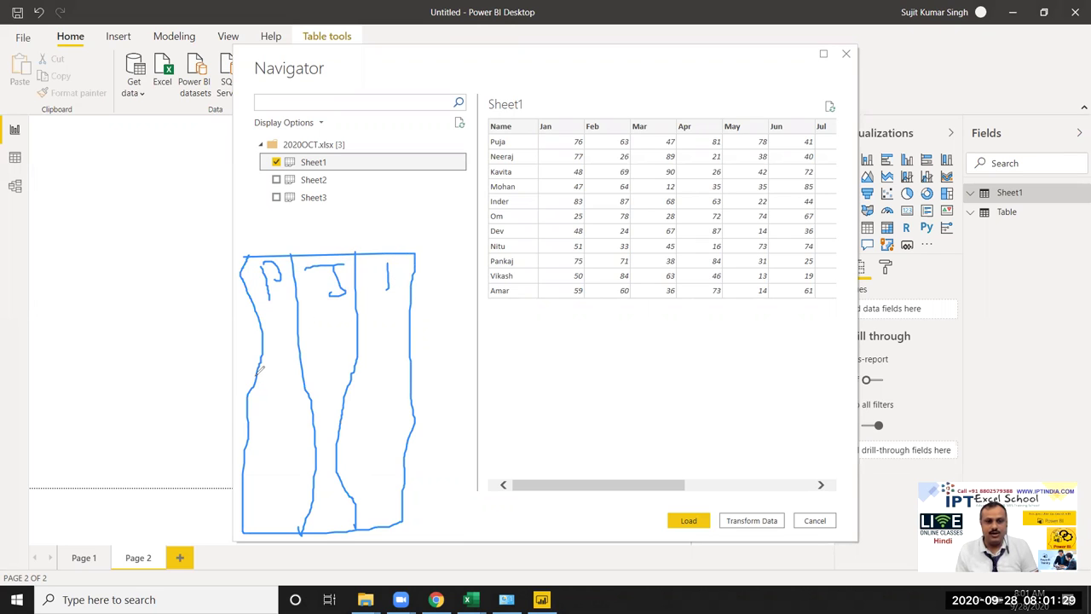
mouse_move(323, 341)
mouse_down()
mouse_move(324, 368)
mouse_move(350, 324)
mouse_up()
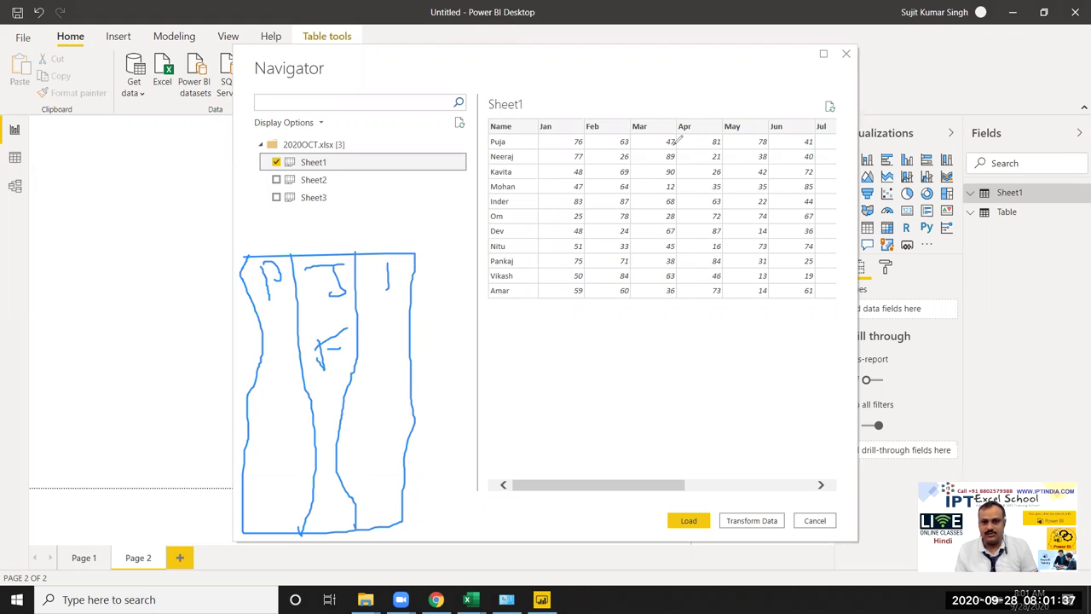
key(e)
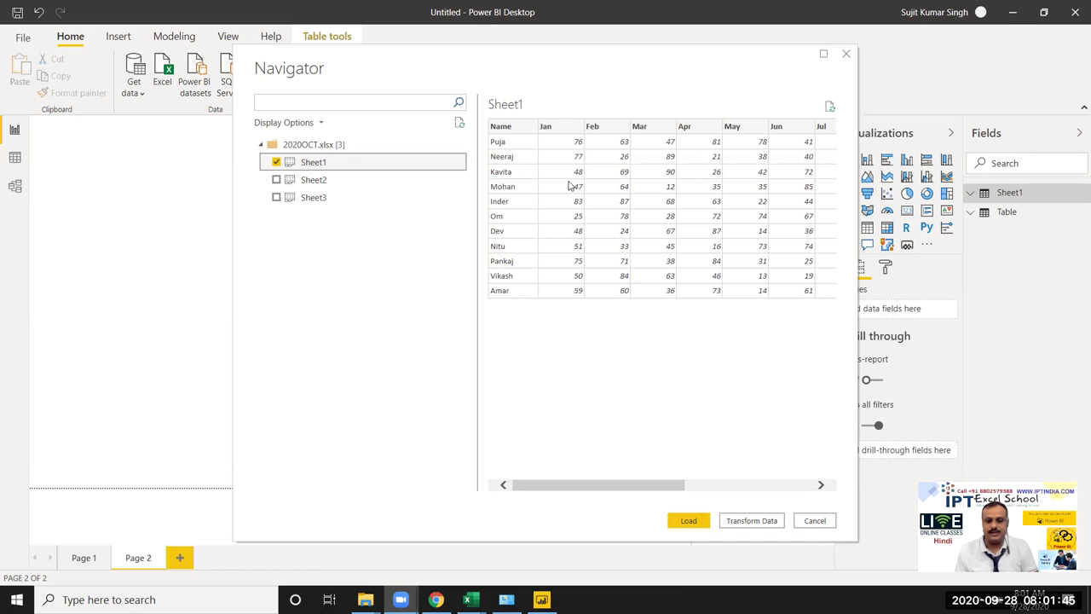
mouse_move(468, 599)
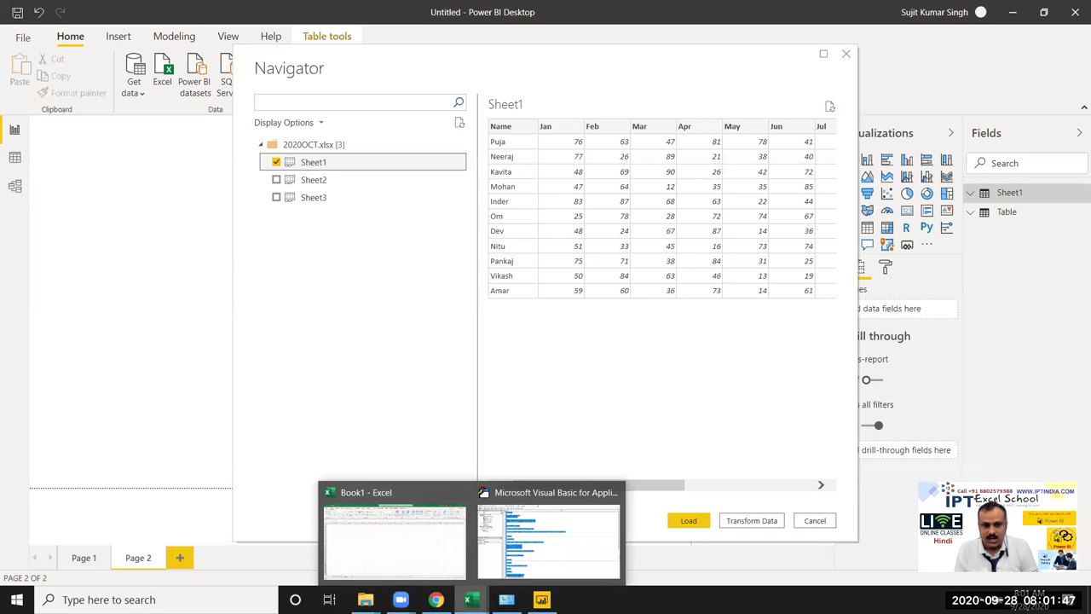
Reopen the 2020OCT workbook in Excel
click(426, 556)
click(10, 41)
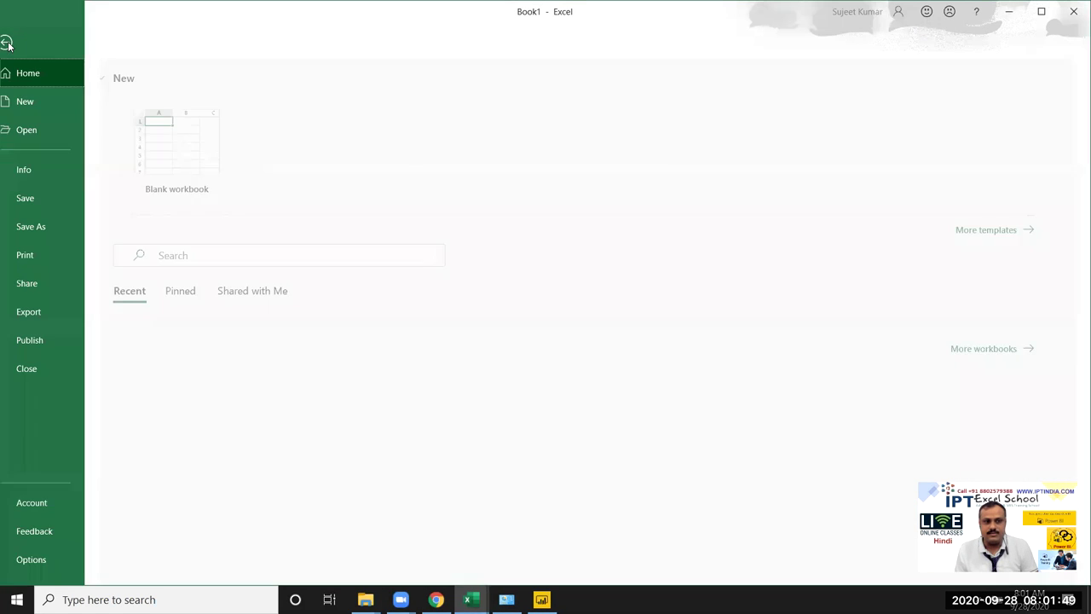
click(186, 360)
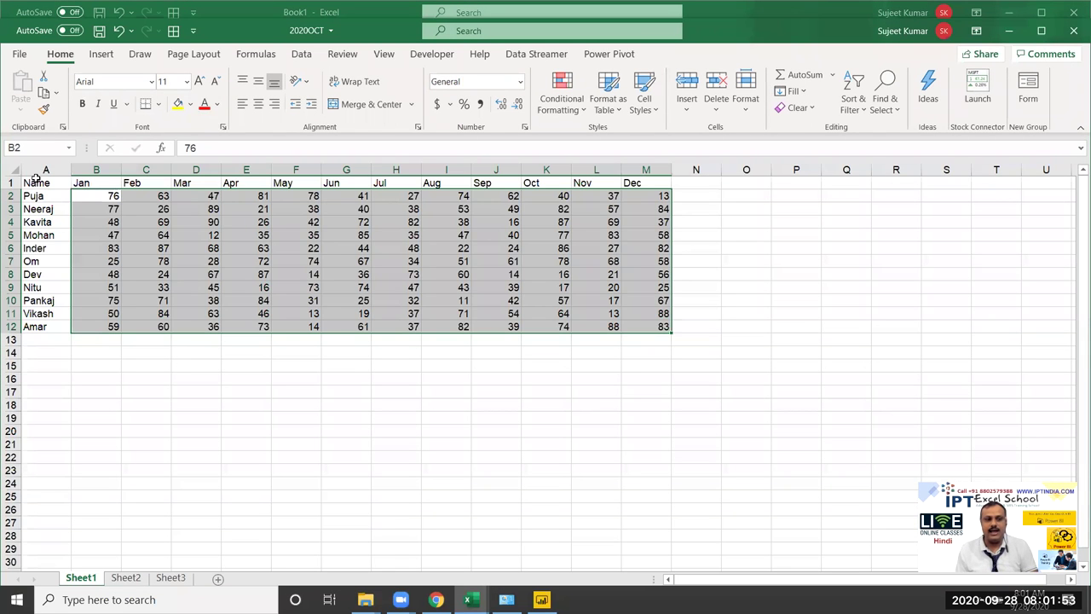
click(36, 179)
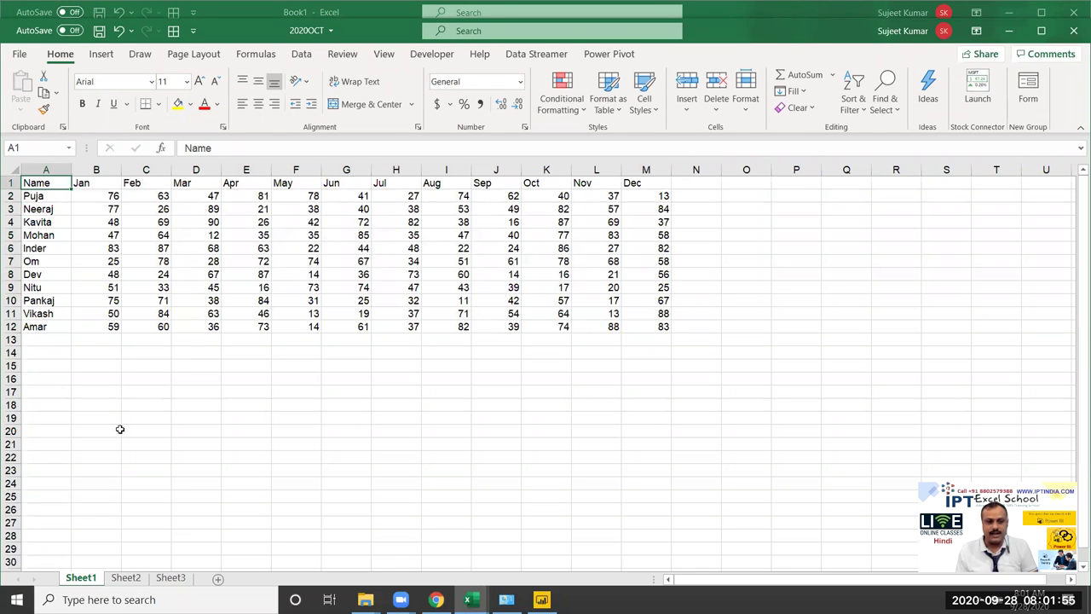
Enter the headers Name, Month and Sales in cells A16:C16
click(49, 376)
text(Name)
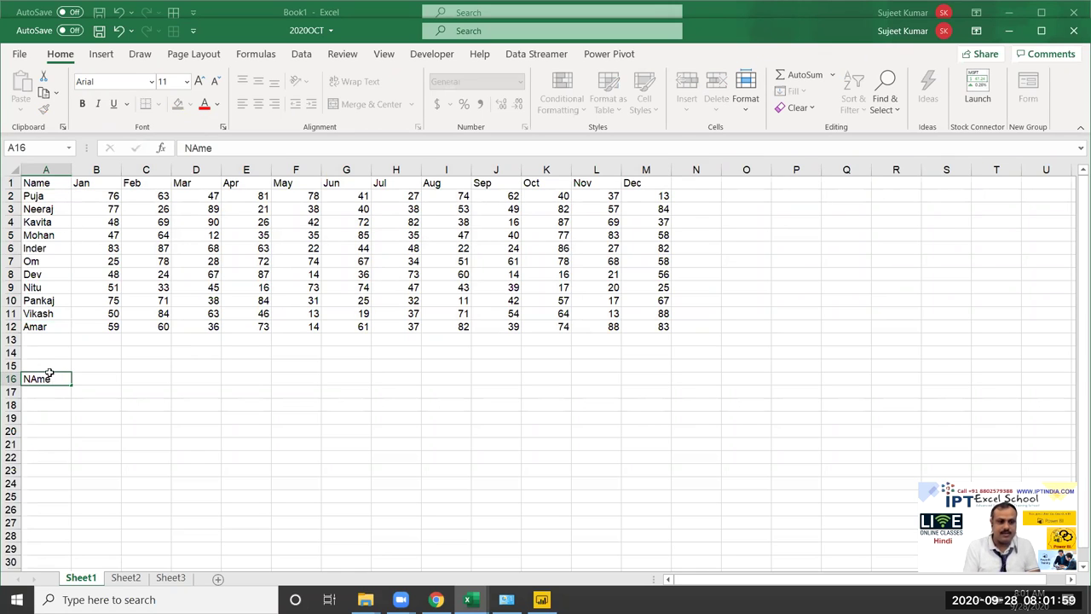
key(Tab)
text(Month)
key(Tab)
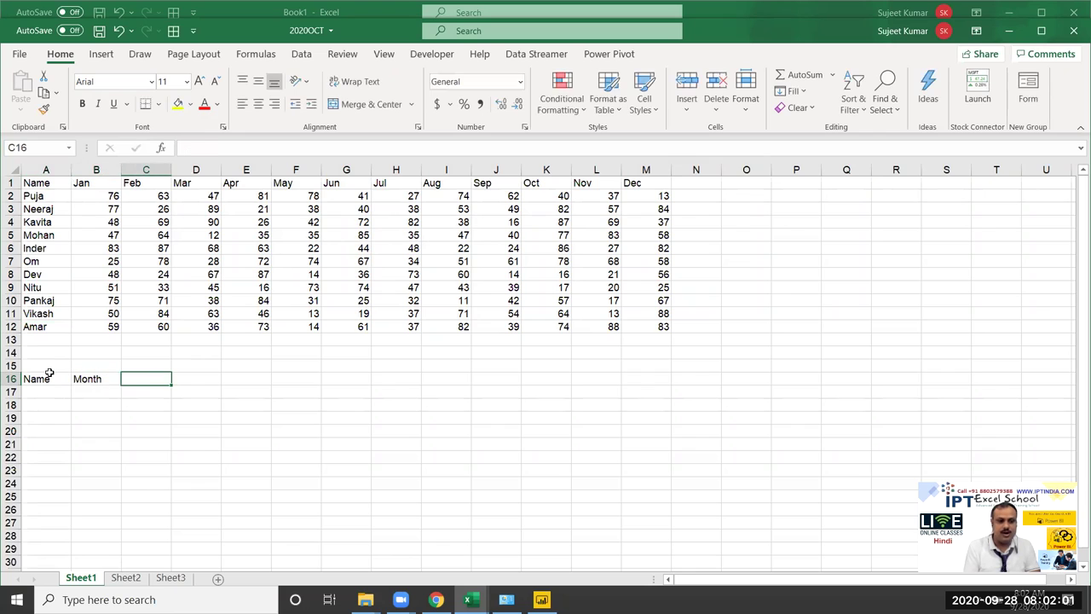
text(Al)
key(BackSpace)
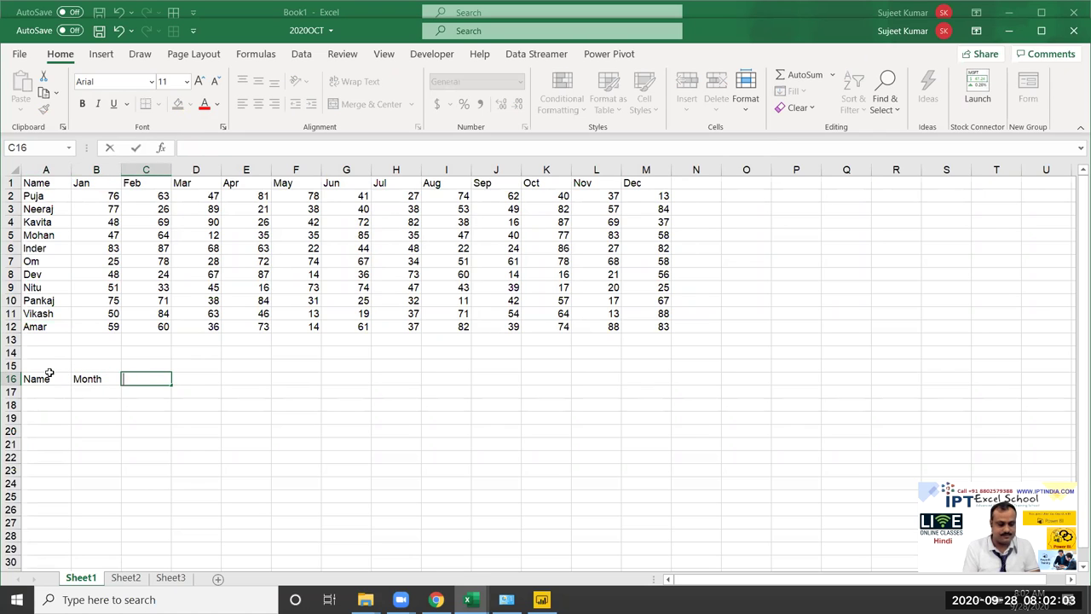
text(Sales)
click(90, 402)
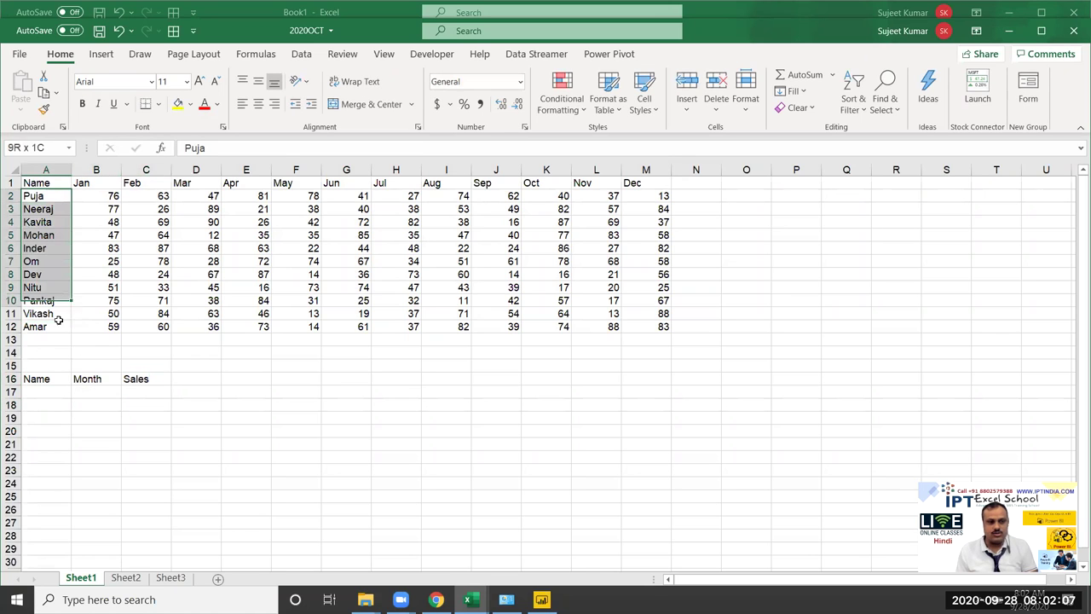
Copy the names from A2:A12 to A17 and the Jan sales from B2:B12 to C17
drag(48, 196, 53, 325)
key(ctrl+c)
click(63, 392)
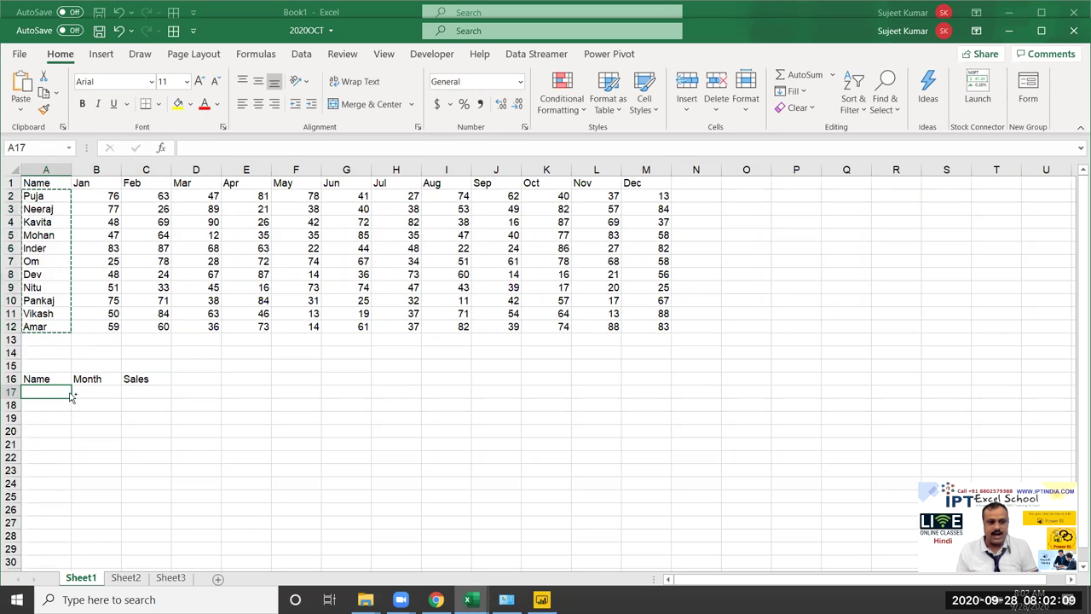
key(ctrl+v)
drag(101, 196, 103, 326)
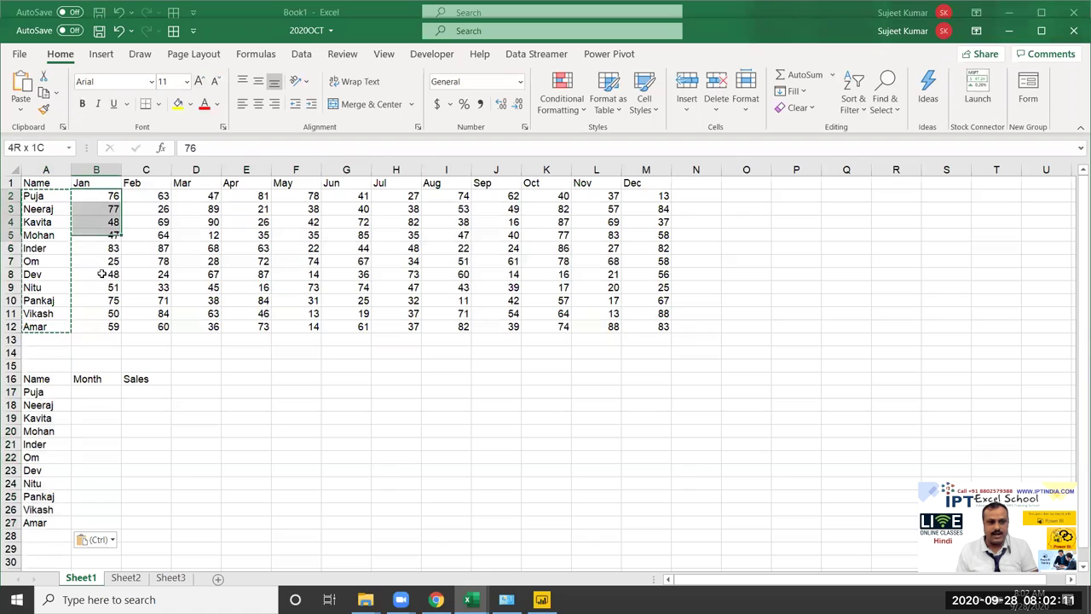
key(ctrl+c)
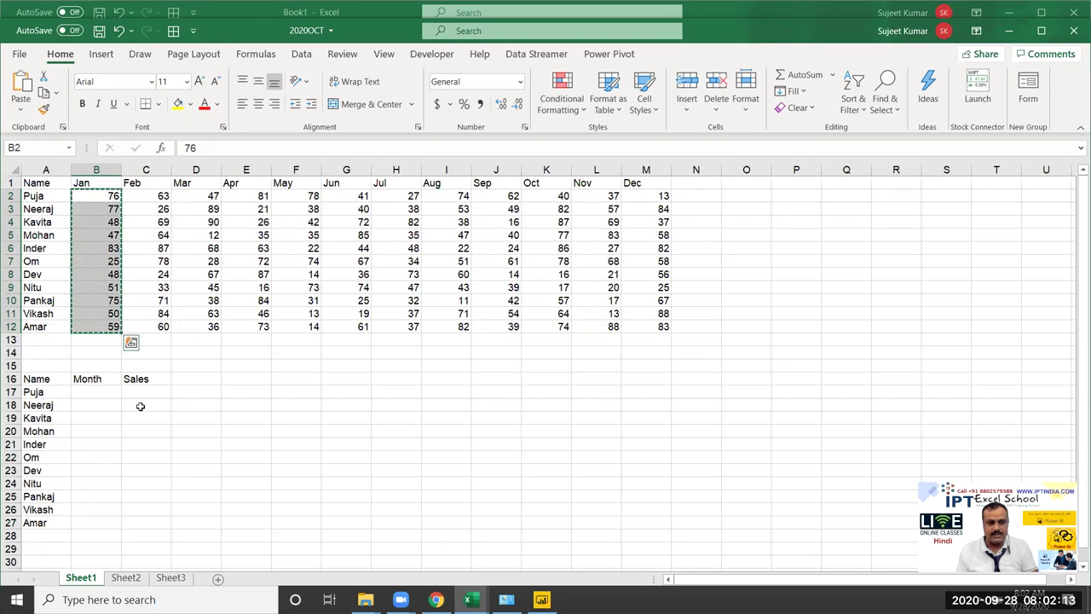
click(147, 393)
key(ctrl+v)
Fill the Jan label from B1 into Month cells B17:B27
click(85, 184)
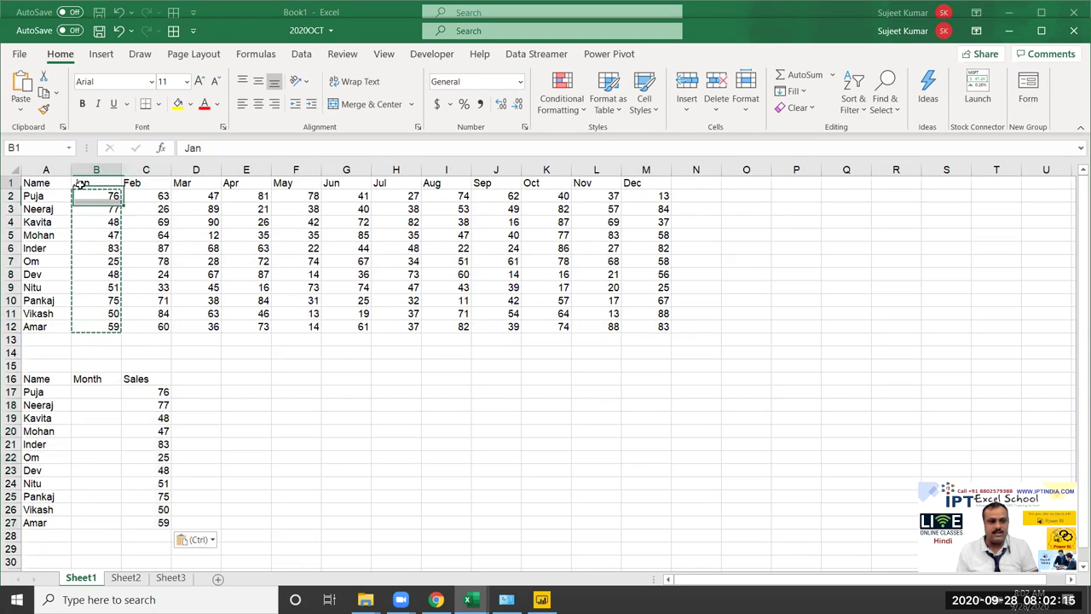
key(ctrl+c)
click(99, 392)
drag(99, 391, 81, 527)
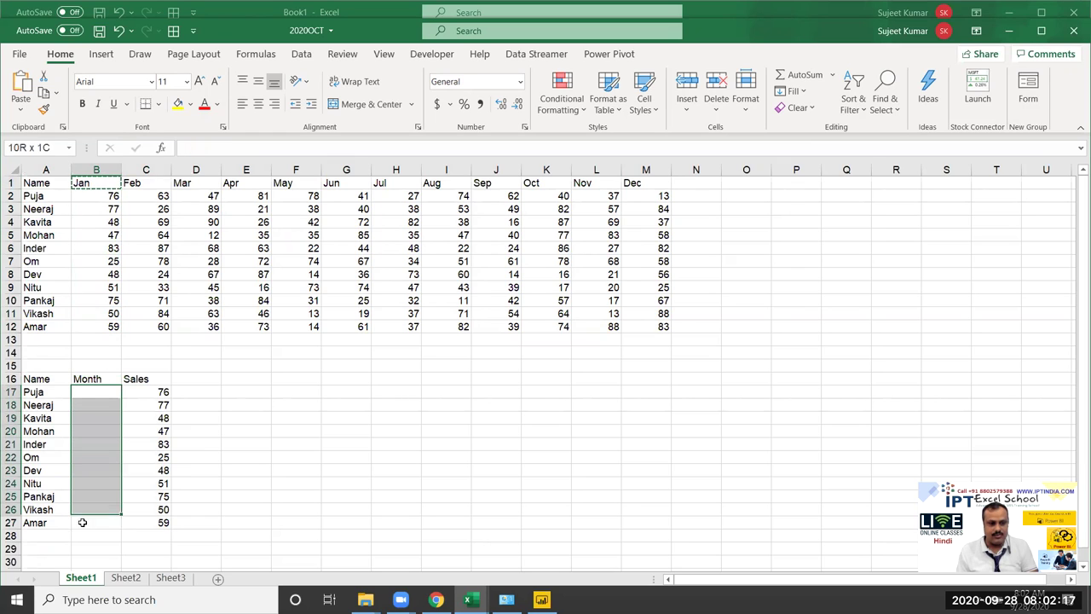
key(shift+Up)
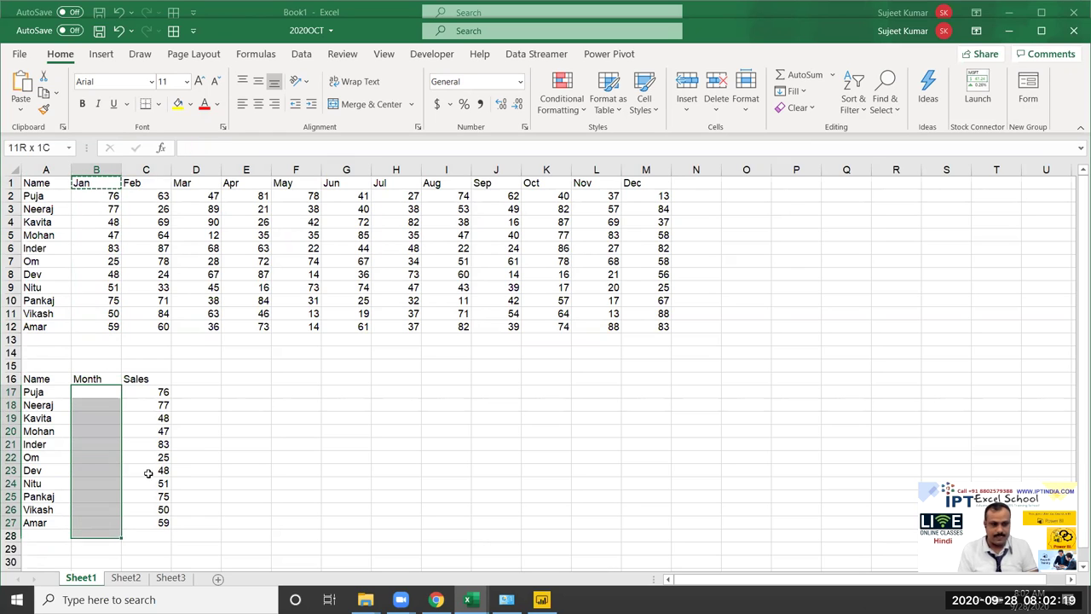
key(ctrl+v)
click(146, 504)
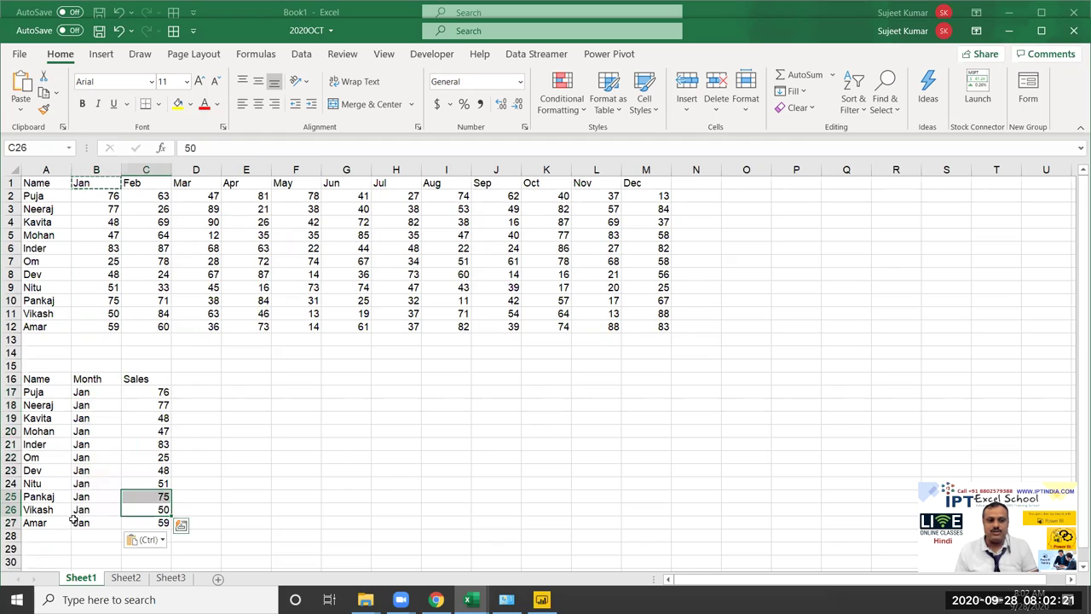
Clear the trial Name/Month/Sales block in A16:C28
click(51, 534)
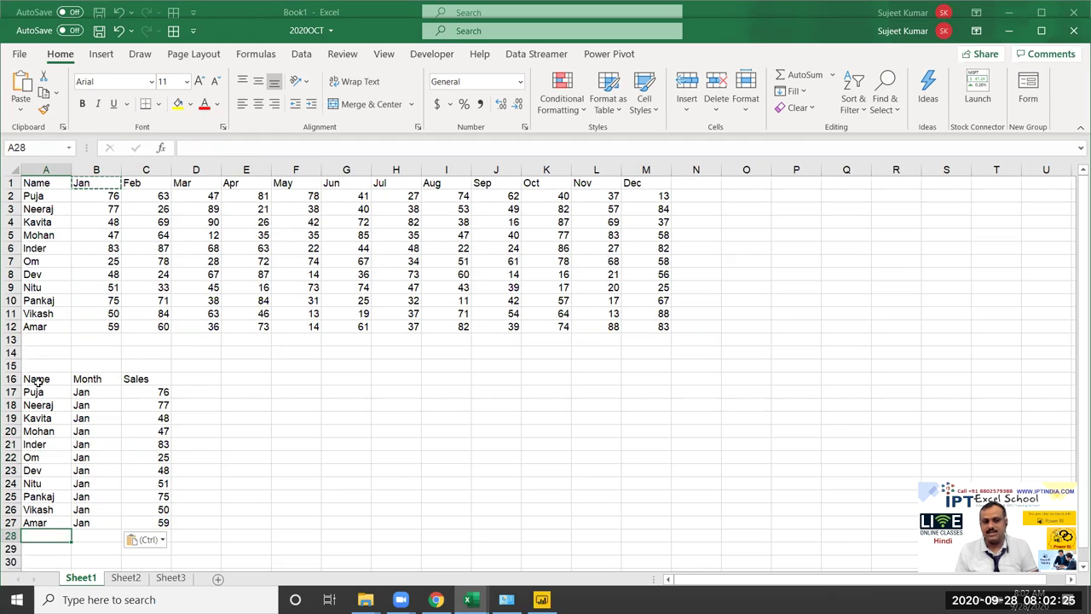
drag(39, 382, 162, 536)
key(Delete)
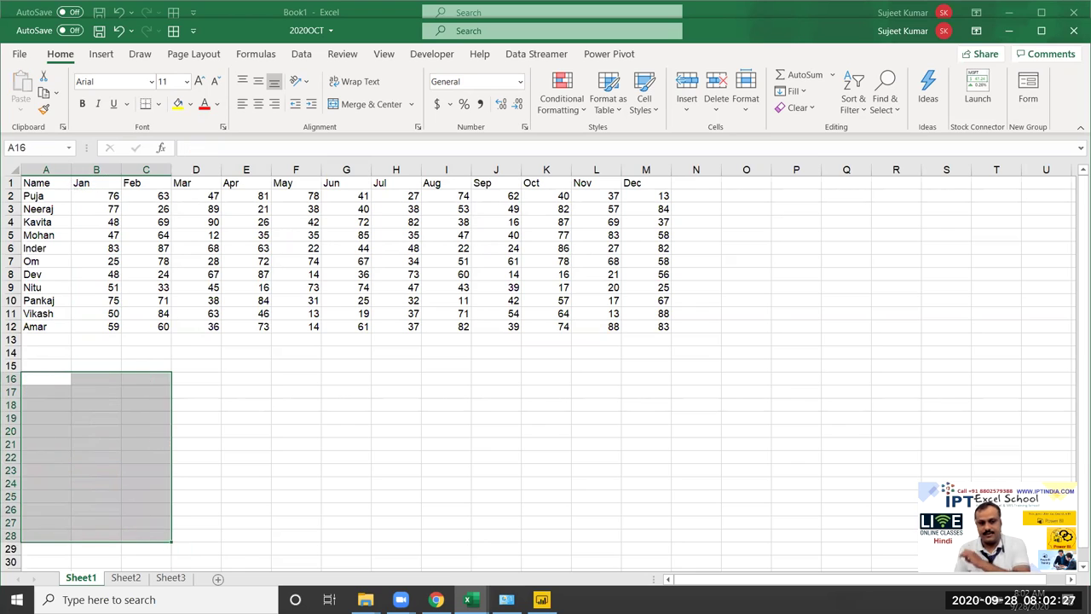
In Power Query Editor, select the Jan through Dec columns of the Sheet1 (2) query
click(542, 599)
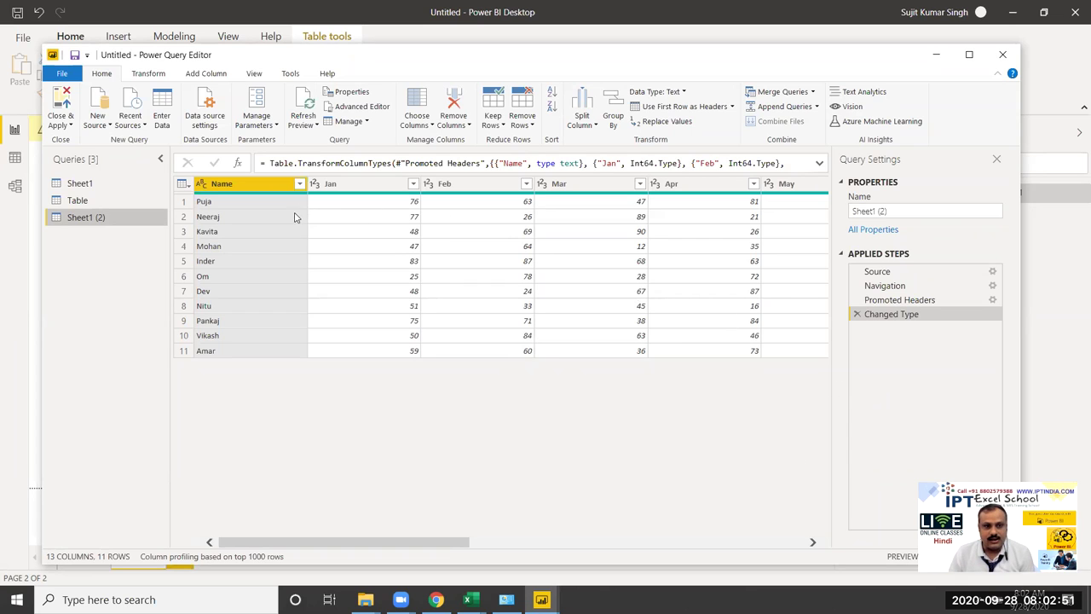
click(399, 232)
click(481, 244)
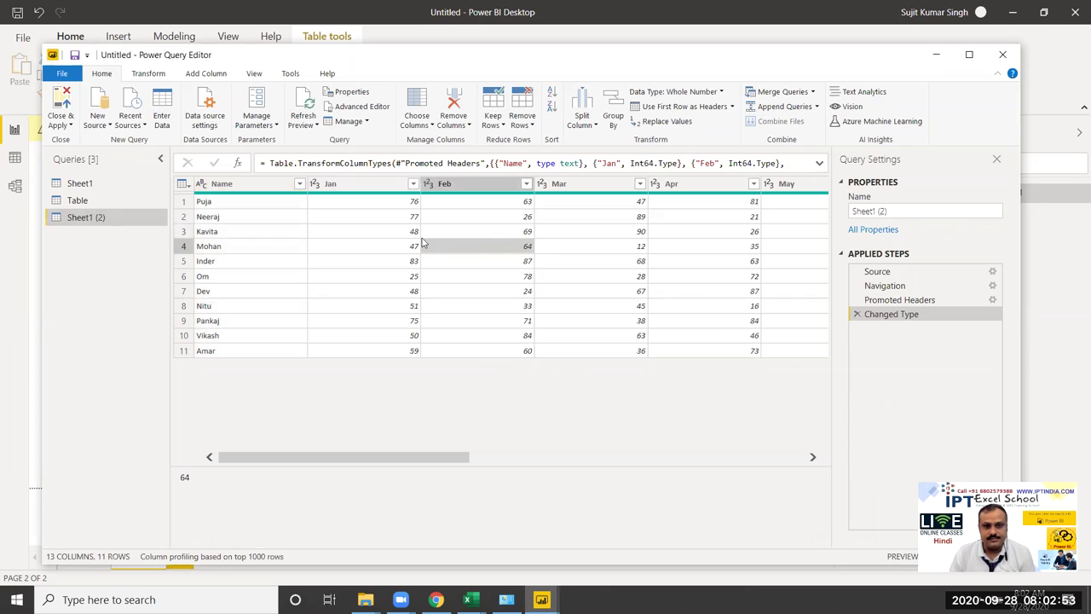
click(257, 212)
click(341, 184)
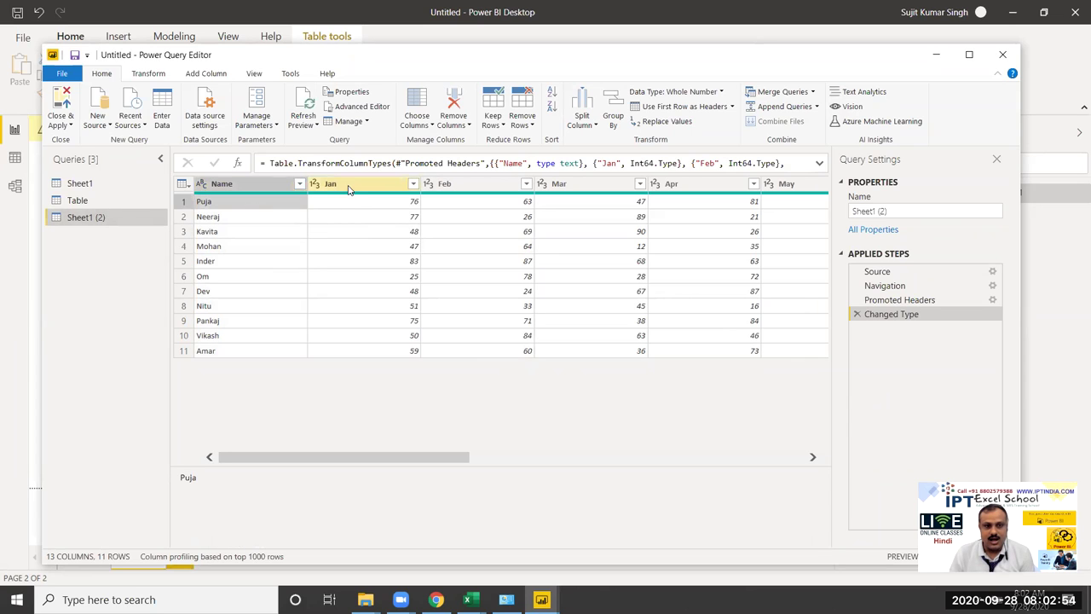
click(254, 186)
mouse_move(350, 187)
mouse_down()
mouse_move(437, 243)
mouse_move(368, 185)
mouse_up()
key(shift+Right)
key(shift+Right)
key(shift+Right)
key(shift+Right)
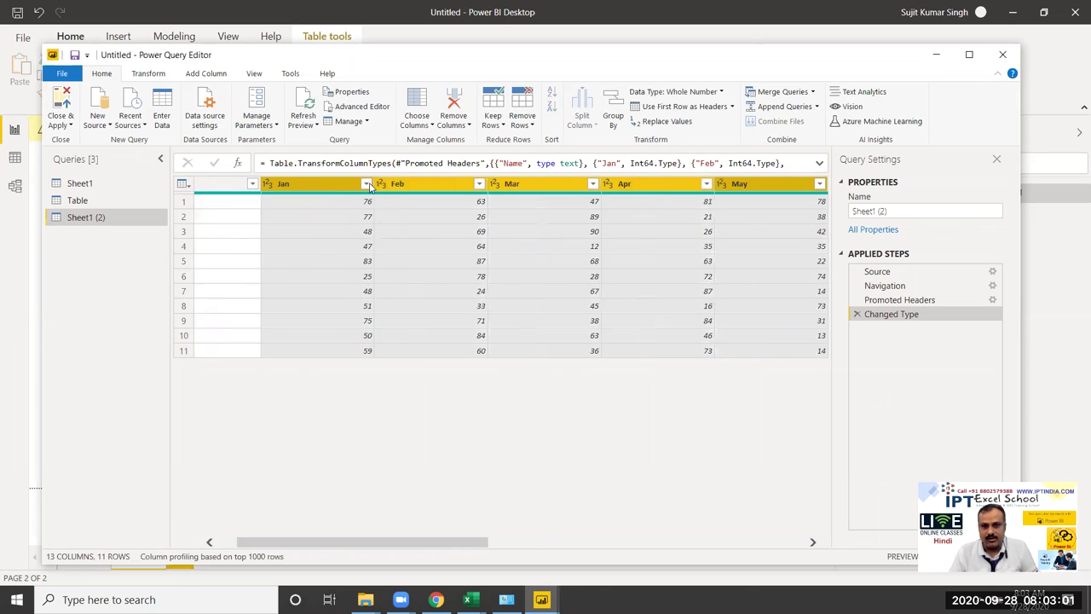
key(shift+Right)
key(shift+Right)
key(shift+Right)
key(shift+Right)
key(shift+Right)
key(shift+Right)
key(shift+Right)
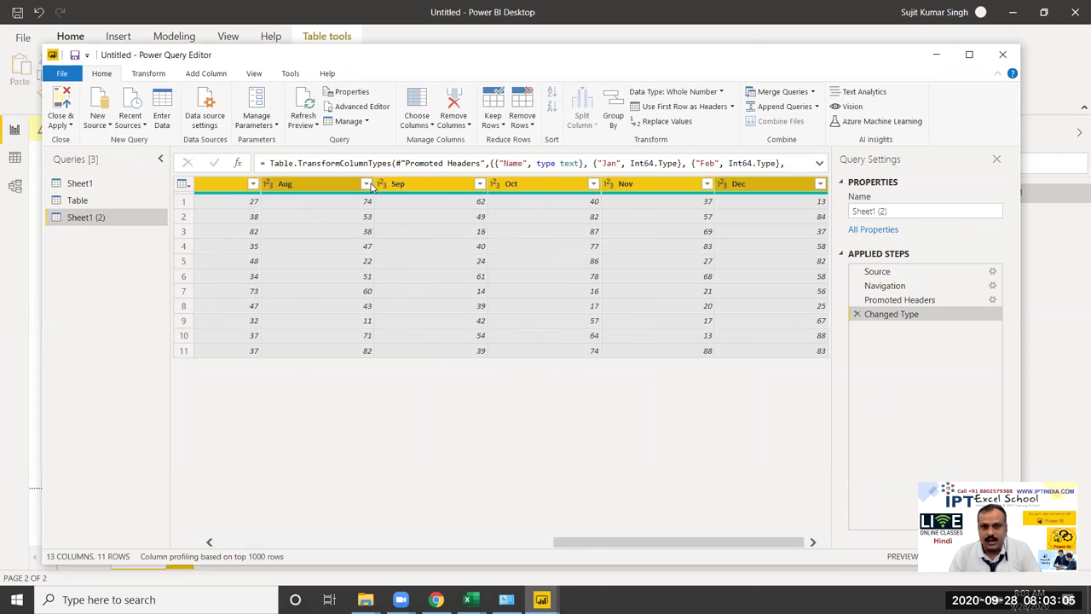
click(149, 75)
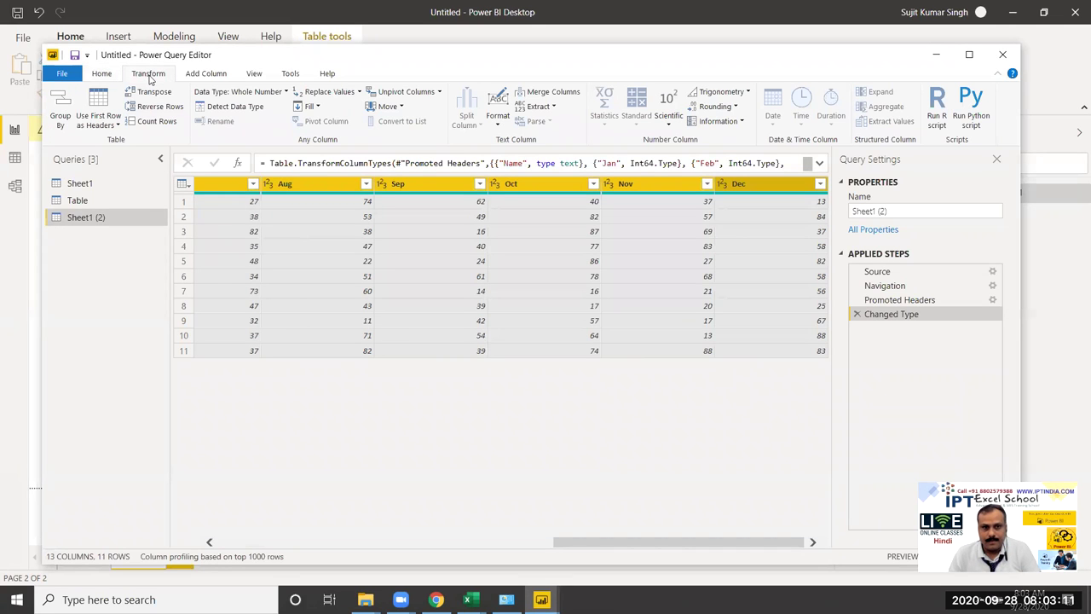
Unpivot the month columns and rename the Attribute column to Month
click(399, 95)
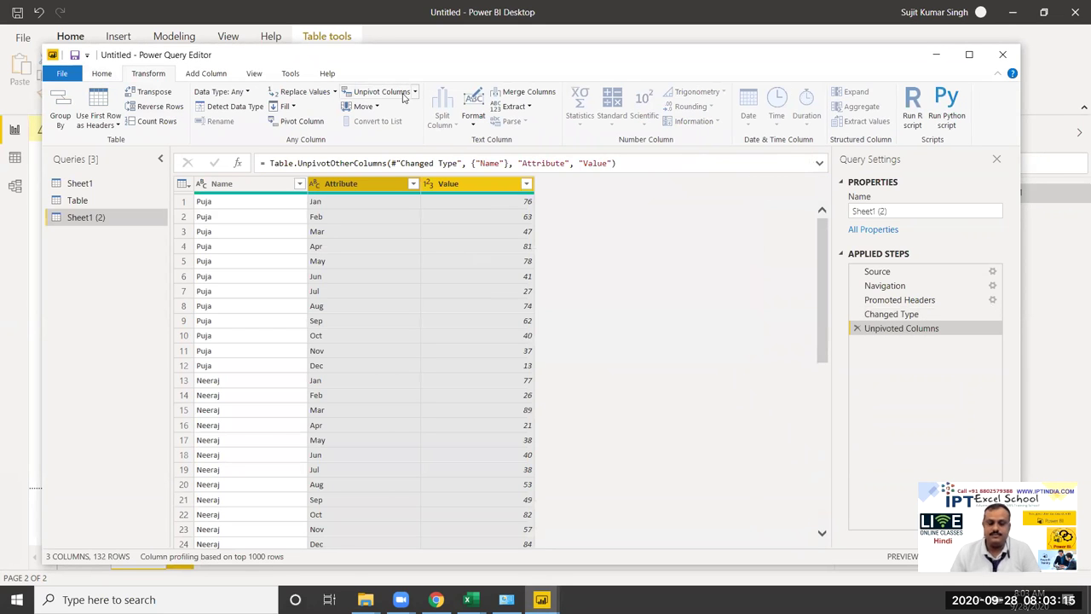
click(329, 202)
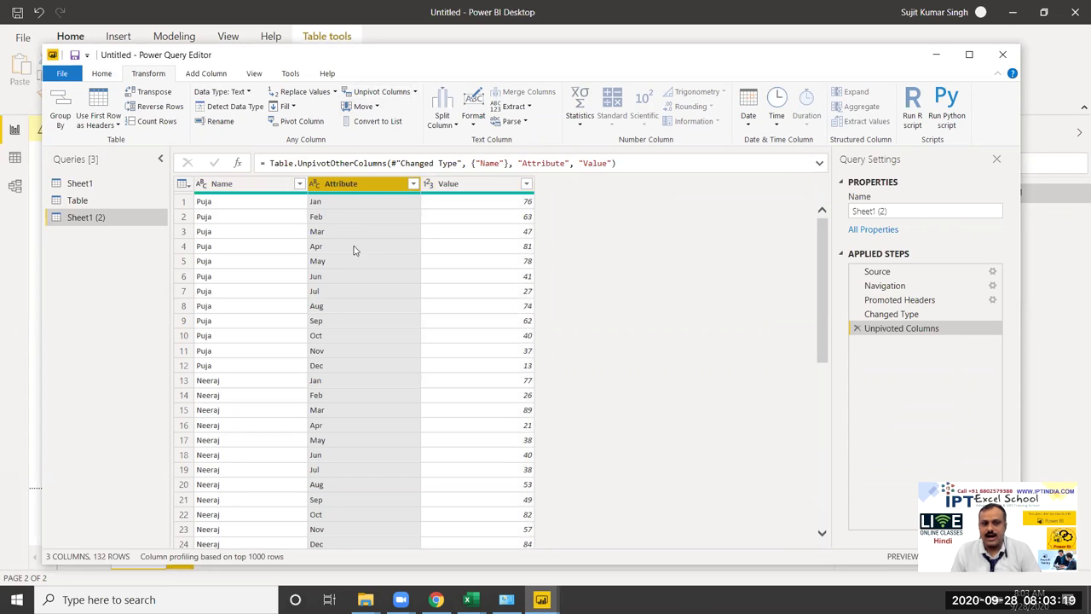
double_click(371, 186)
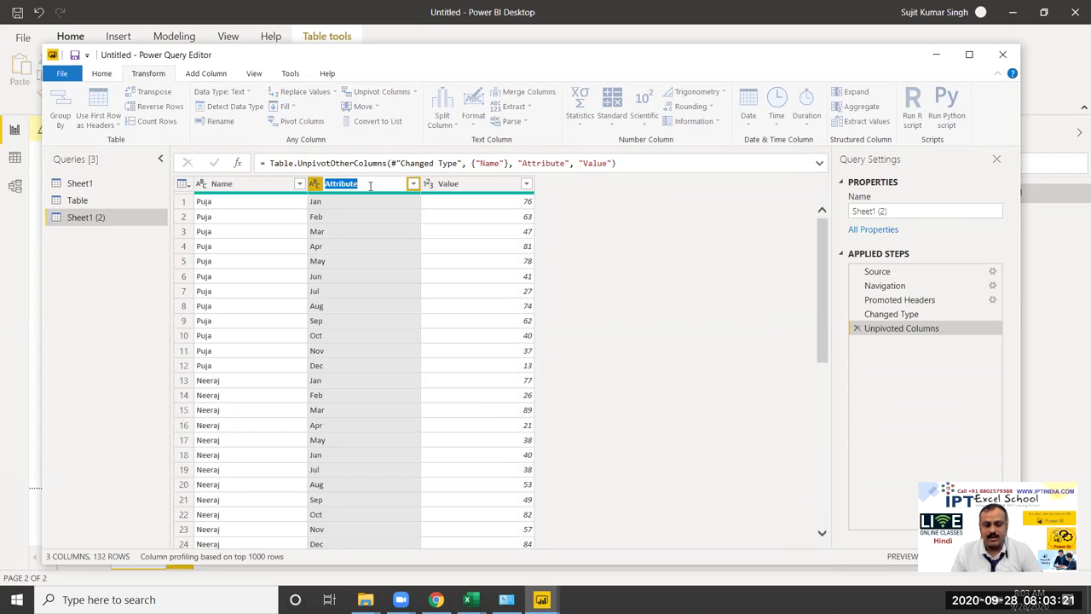
text(M)
text(nth)
click(381, 217)
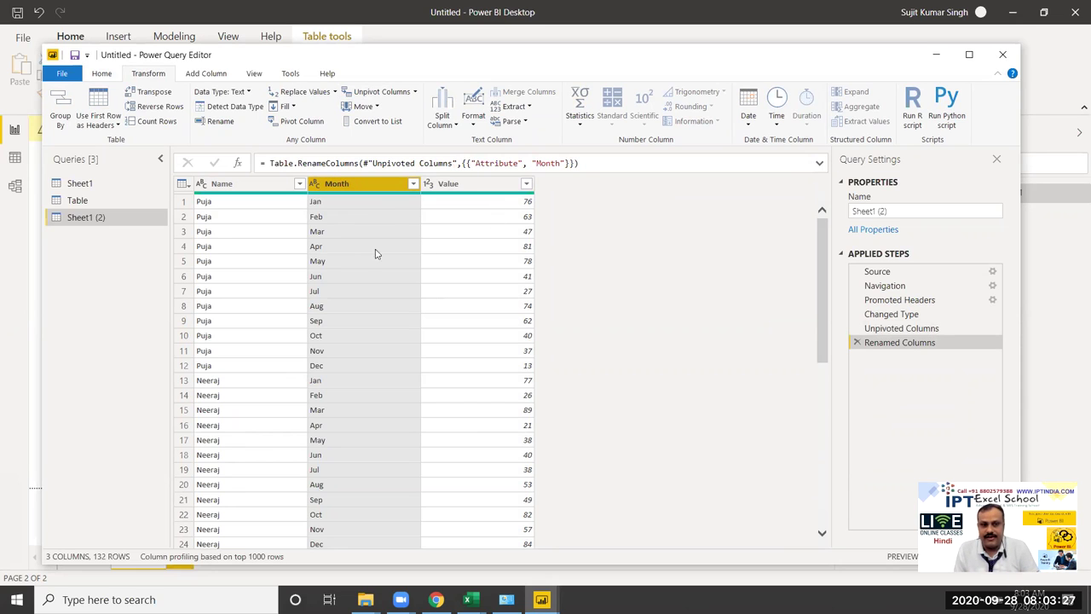
Scroll through the 132 unpivoted rows to check the month values
click(348, 246)
scroll(358, 249, down, 4)
scroll(373, 253, down, 5)
scroll(372, 254, down, 1)
scroll(372, 253, down, 4)
scroll(371, 254, down, 4)
scroll(370, 254, down, 6)
scroll(370, 253, down, 5)
scroll(370, 255, down, 4)
scroll(370, 255, down, 4)
scroll(370, 256, down, 2)
scroll(370, 256, up, 6)
scroll(370, 256, up, 5)
scroll(370, 256, up, 5)
scroll(370, 256, up, 6)
scroll(370, 255, up, 8)
scroll(370, 256, up, 5)
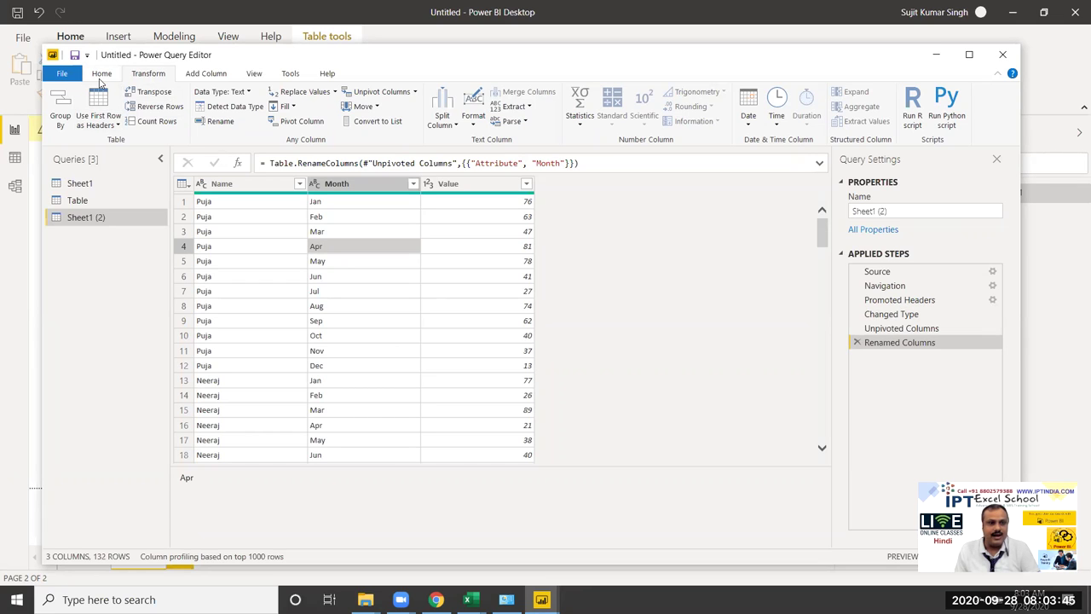
Close & Apply the query changes and expand Sheet1 (2) in the Fields pane
click(100, 75)
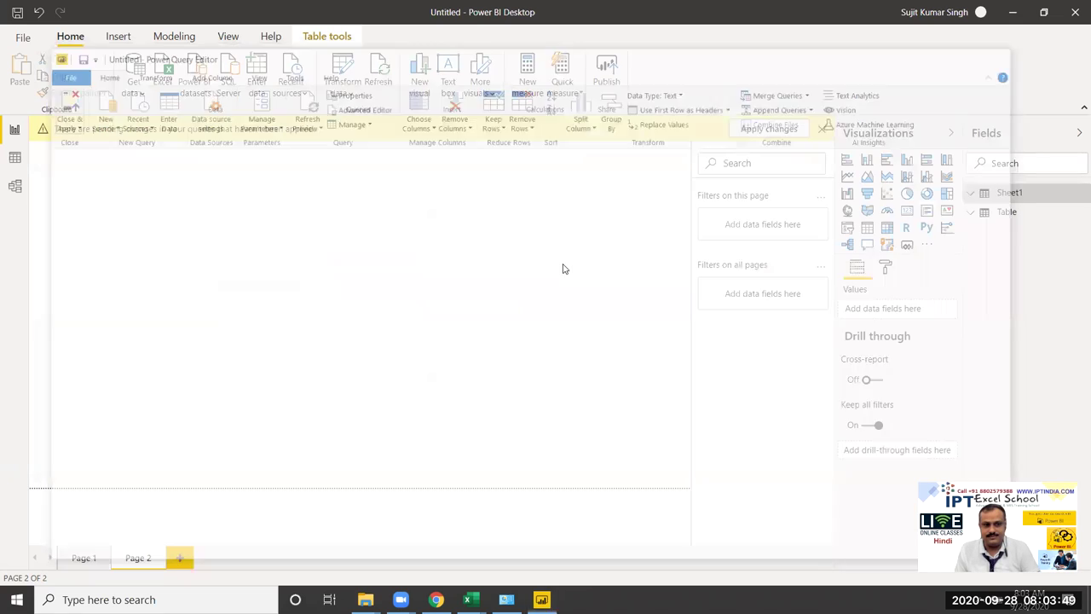
click(67, 107)
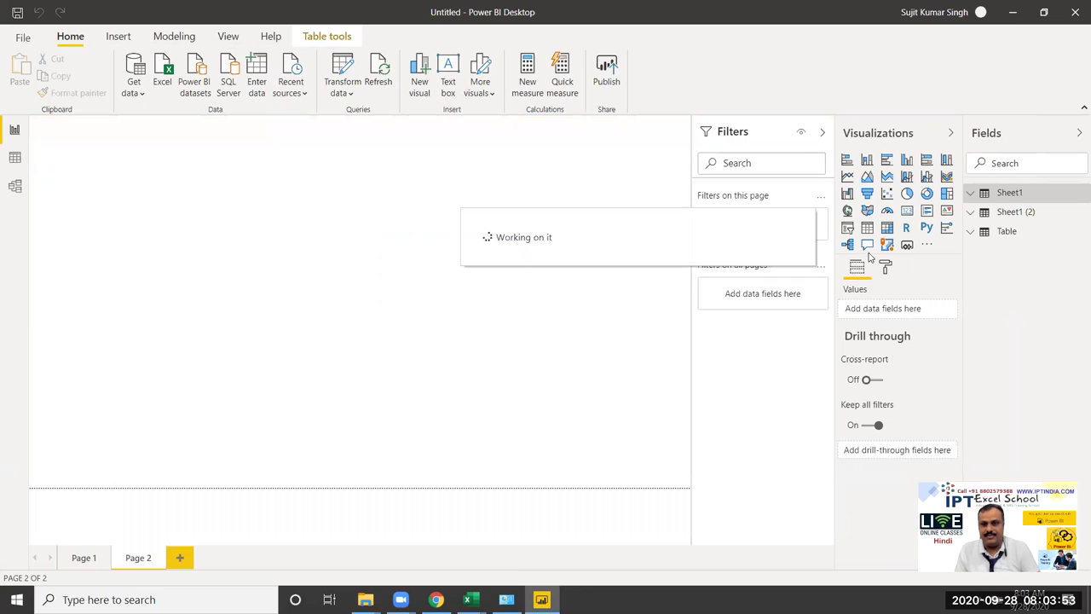
click(971, 214)
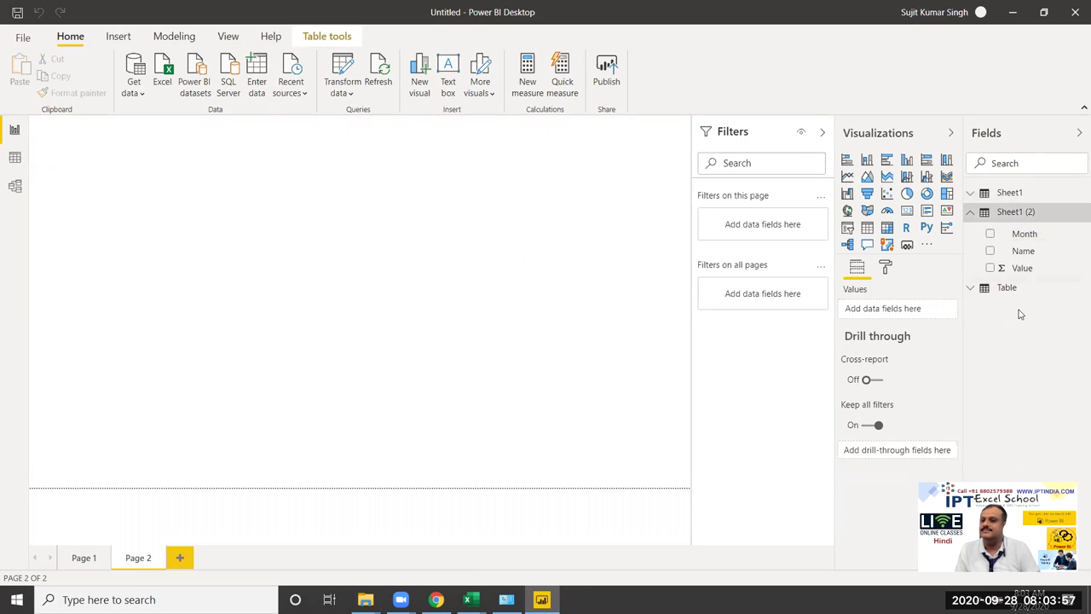
Add a clustered column chart with Month on the axis and Value as values, then go to Data view
click(907, 176)
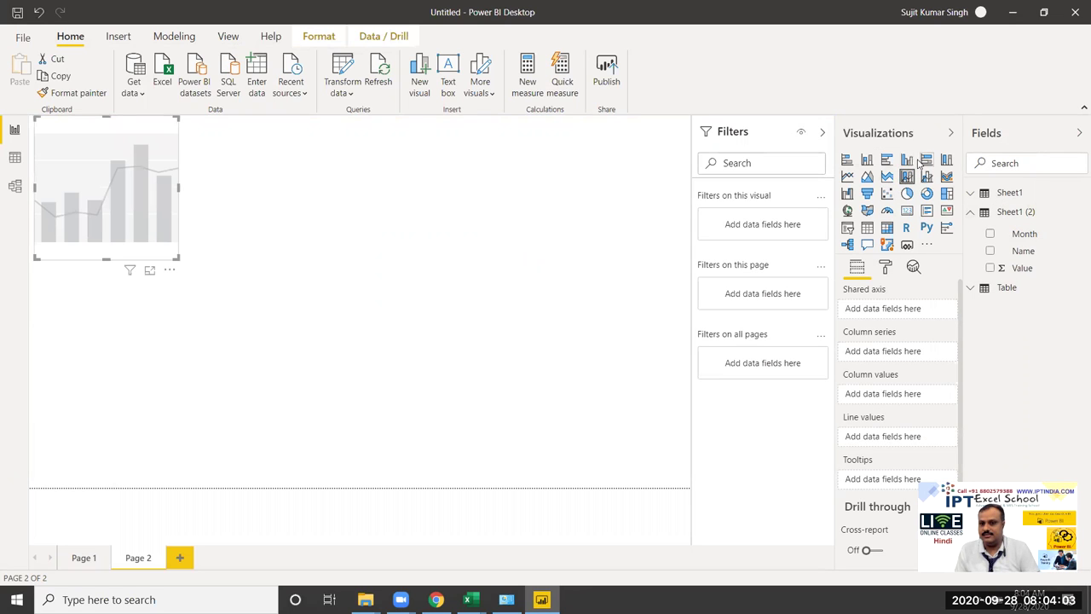
click(907, 159)
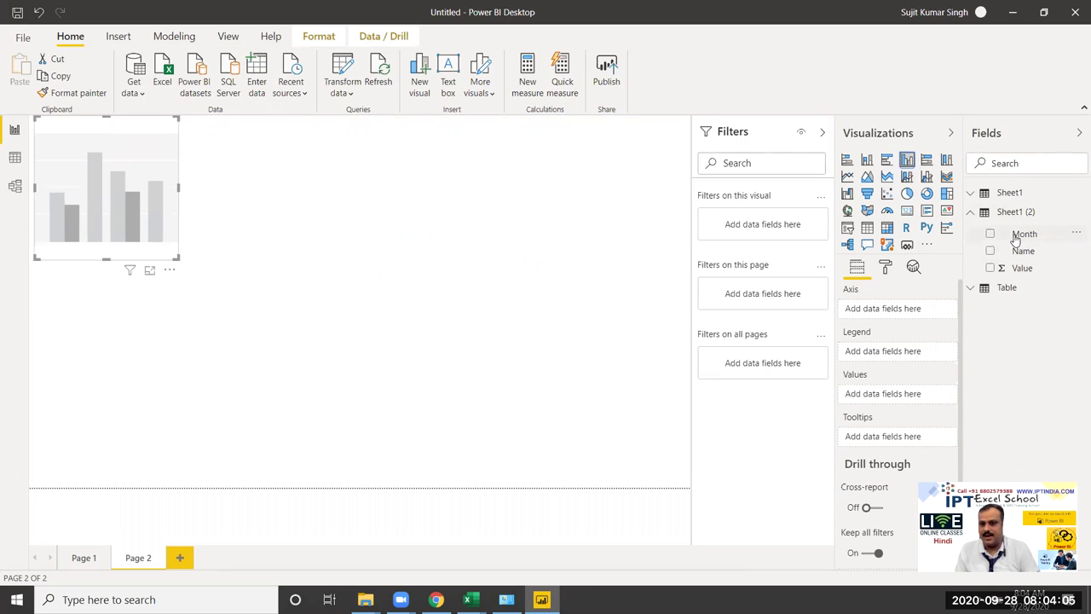
drag(1015, 241, 122, 205)
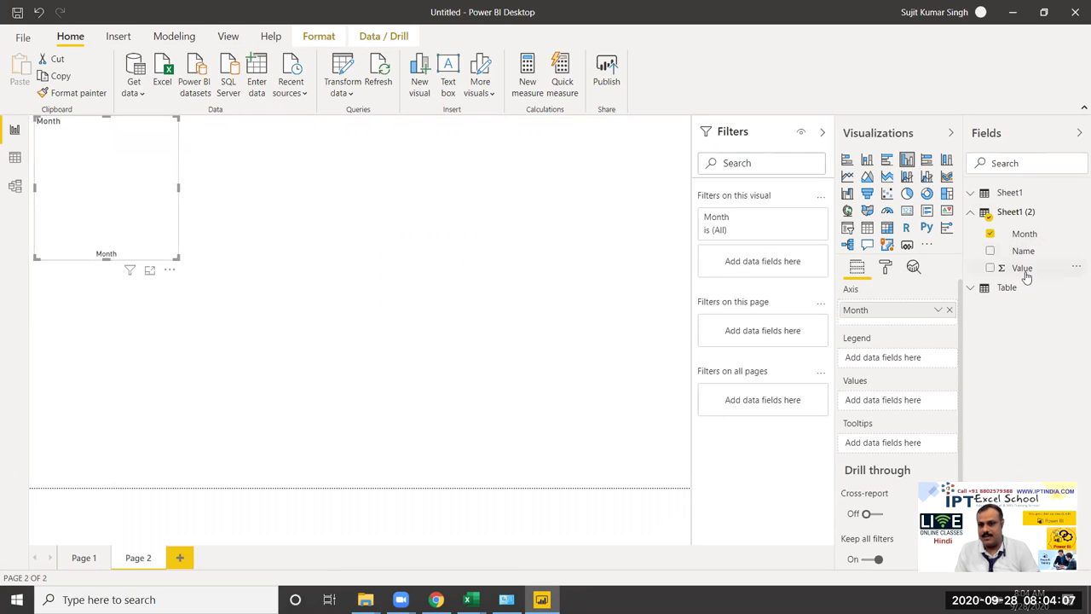
mouse_move(1025, 271)
mouse_down()
mouse_move(170, 247)
mouse_move(424, 366)
mouse_up()
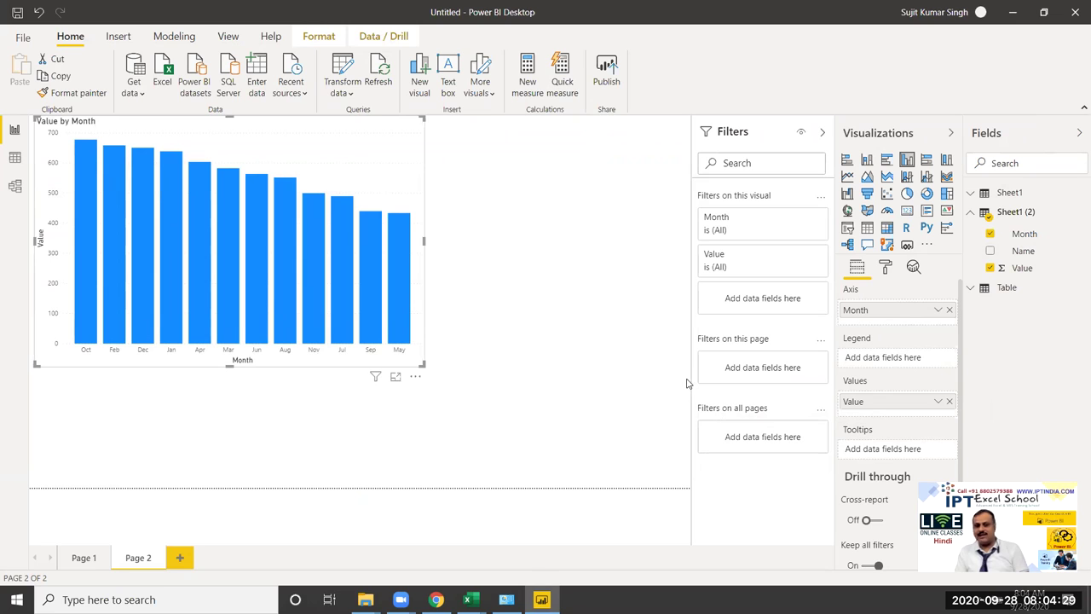
click(14, 157)
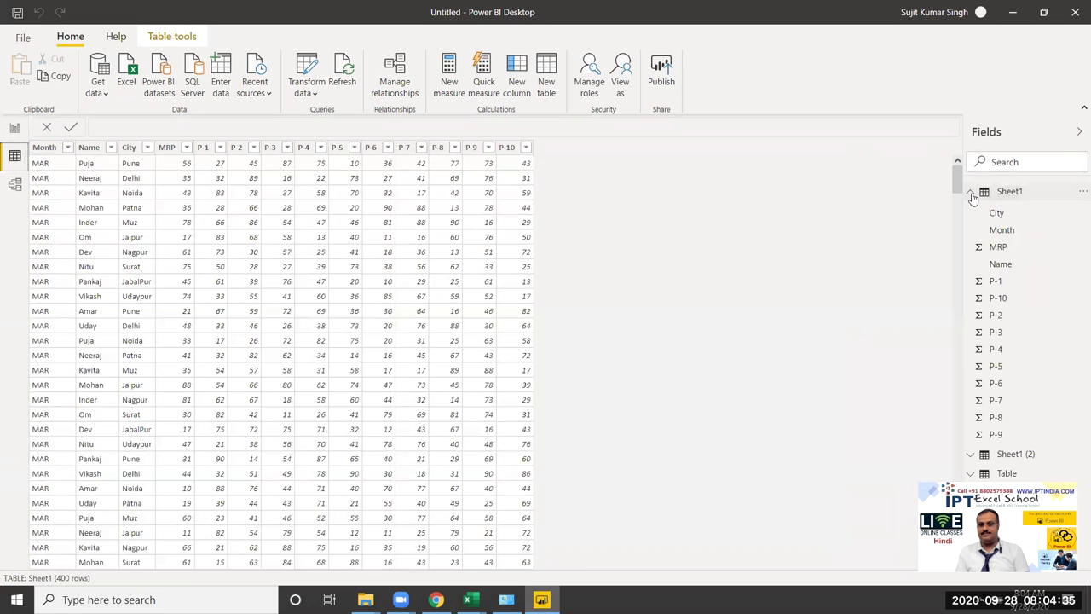
Rename the Sheet1 (2) Value column to Sales in Data view
click(972, 191)
click(972, 211)
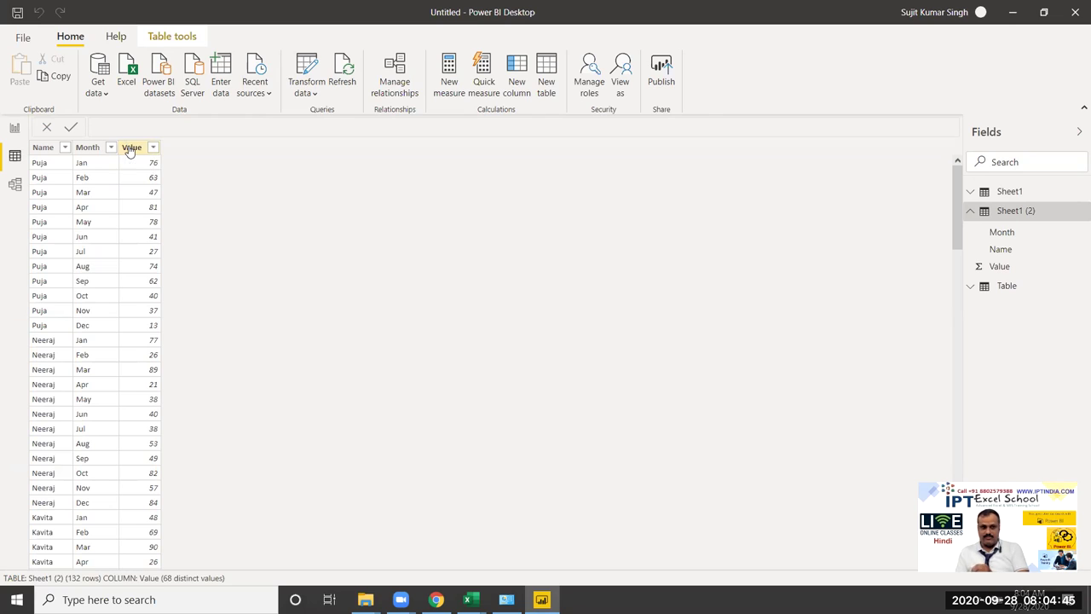
double_click(128, 148)
text(SA)
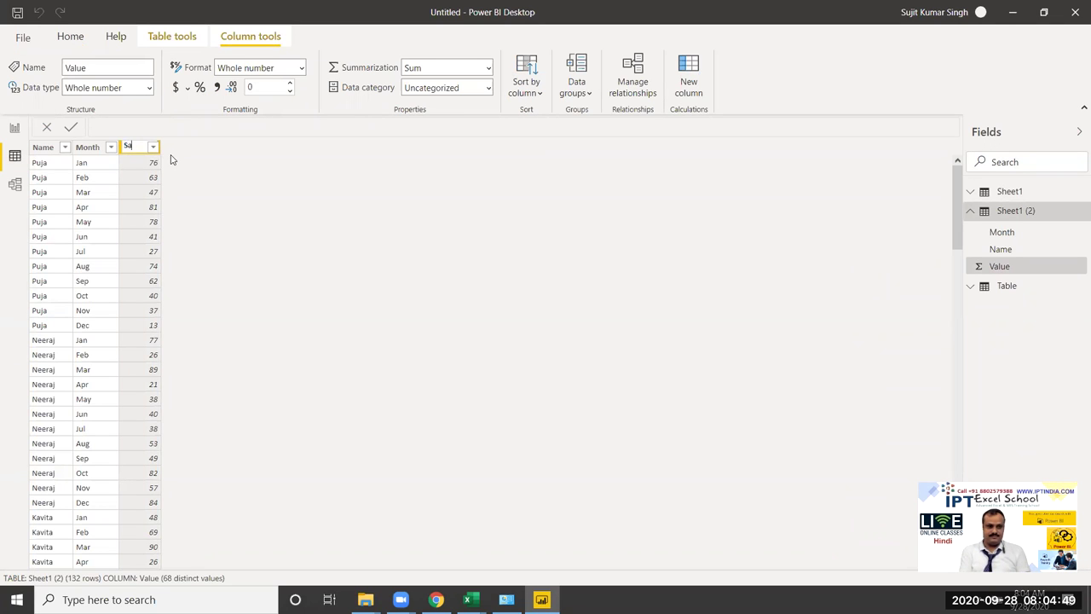
key(Escape)
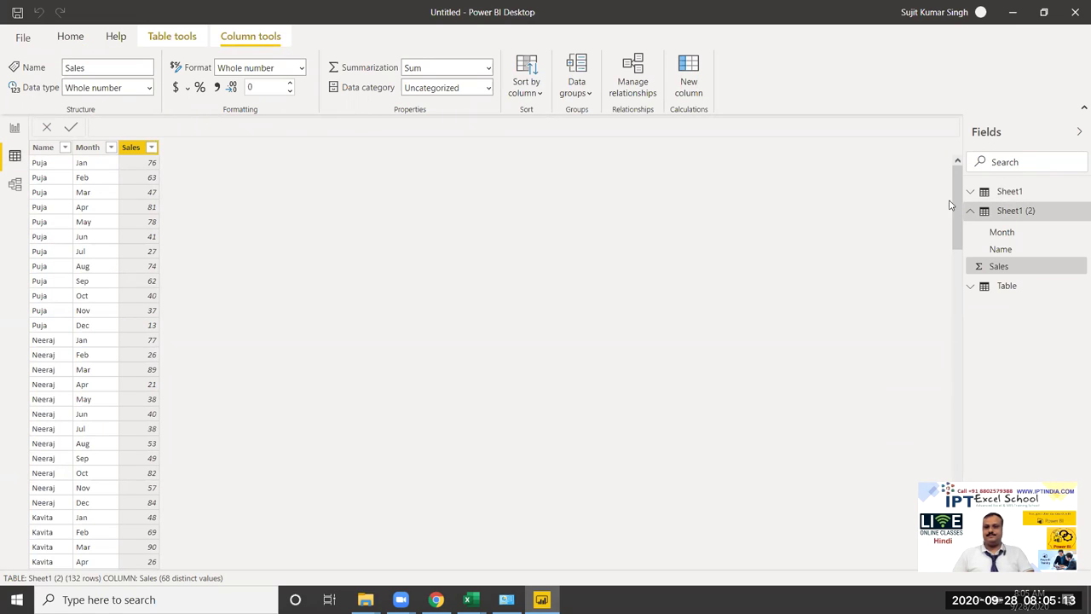
Minimize Power BI and Excel to show the Windows desktop
click(1013, 19)
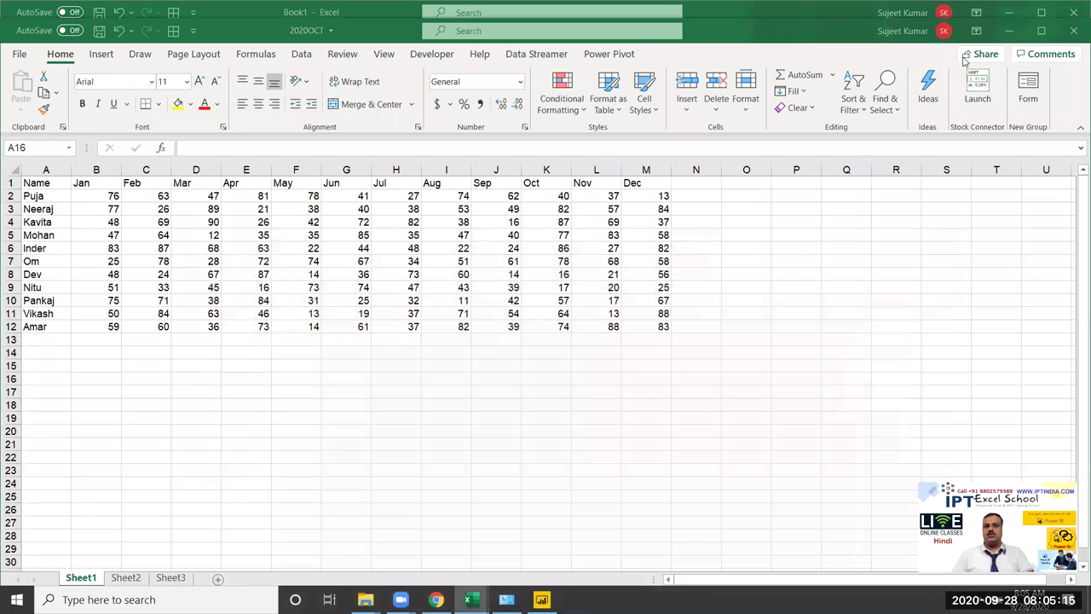
click(511, 274)
key(super+d)
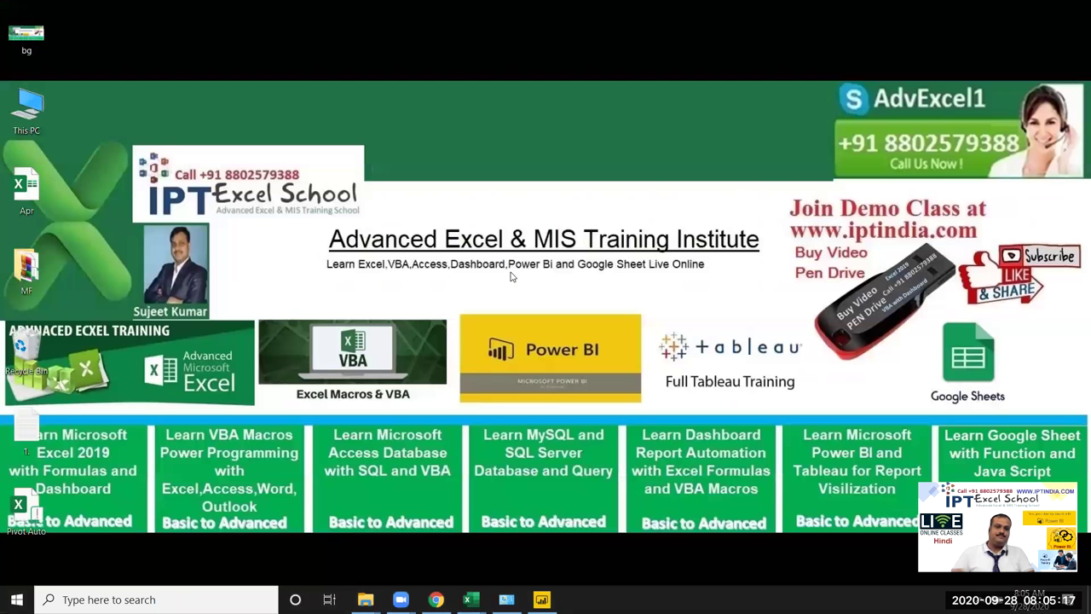